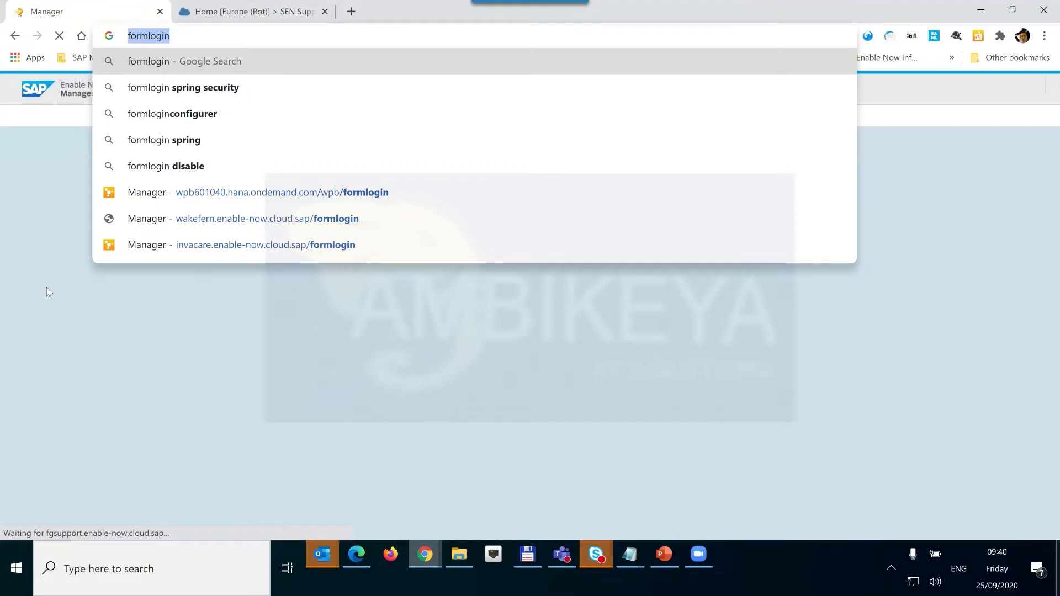
# Open the Enable Now Manager user Settings page, then bring the incognito Chrome window forward.
pyautogui.click(48, 292)
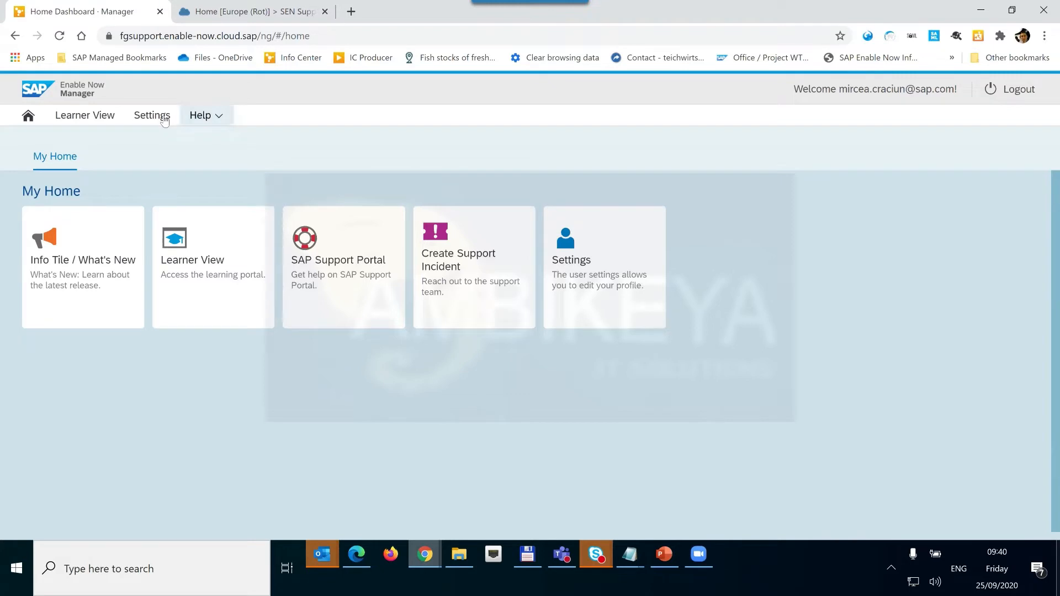
pyautogui.click(164, 117)
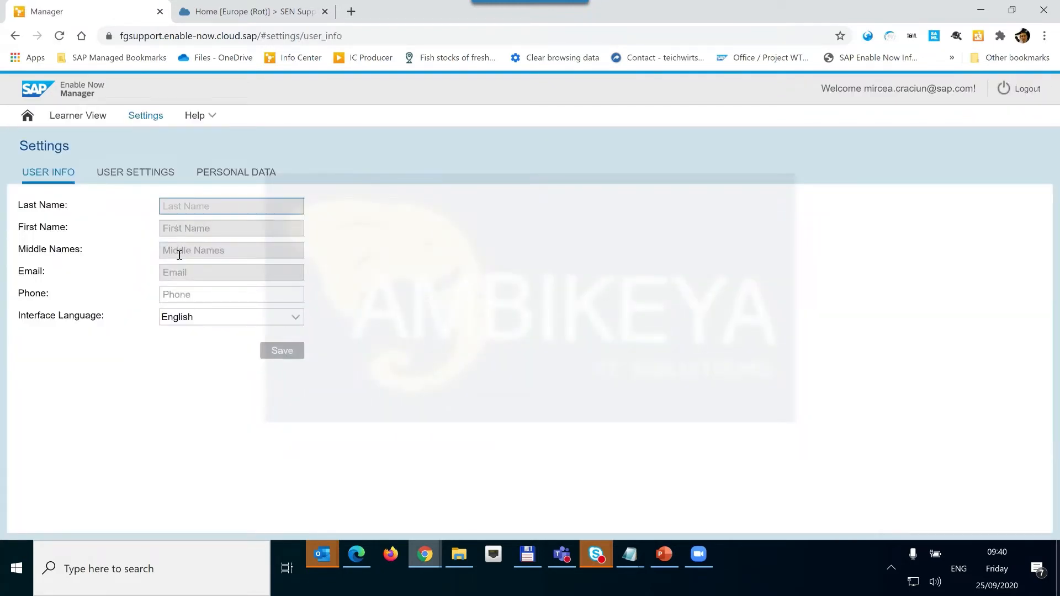
pyautogui.press('Tab')
pyautogui.press('Tab')
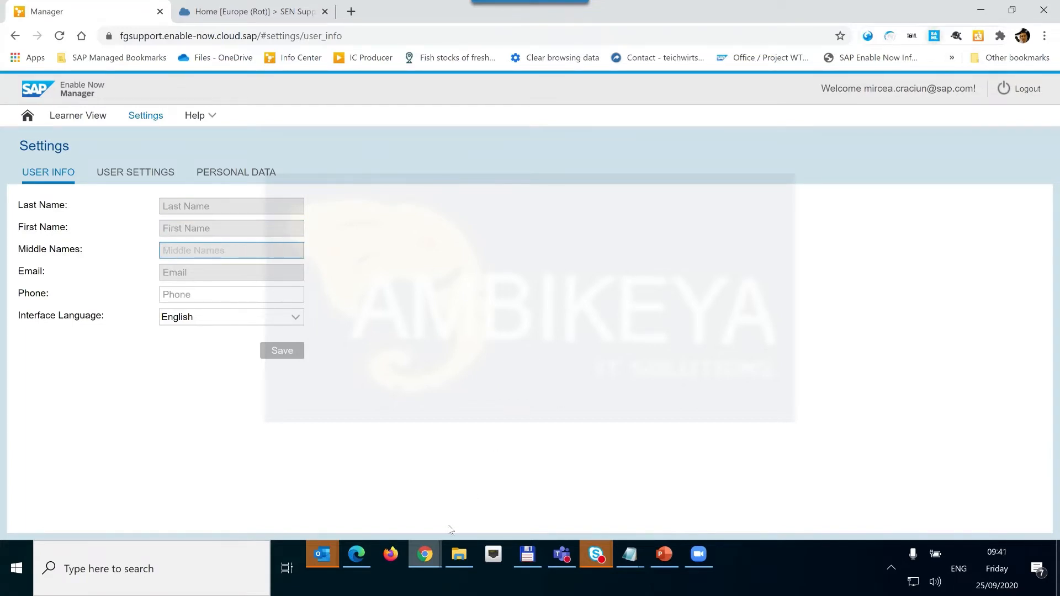
pyautogui.click(430, 557)
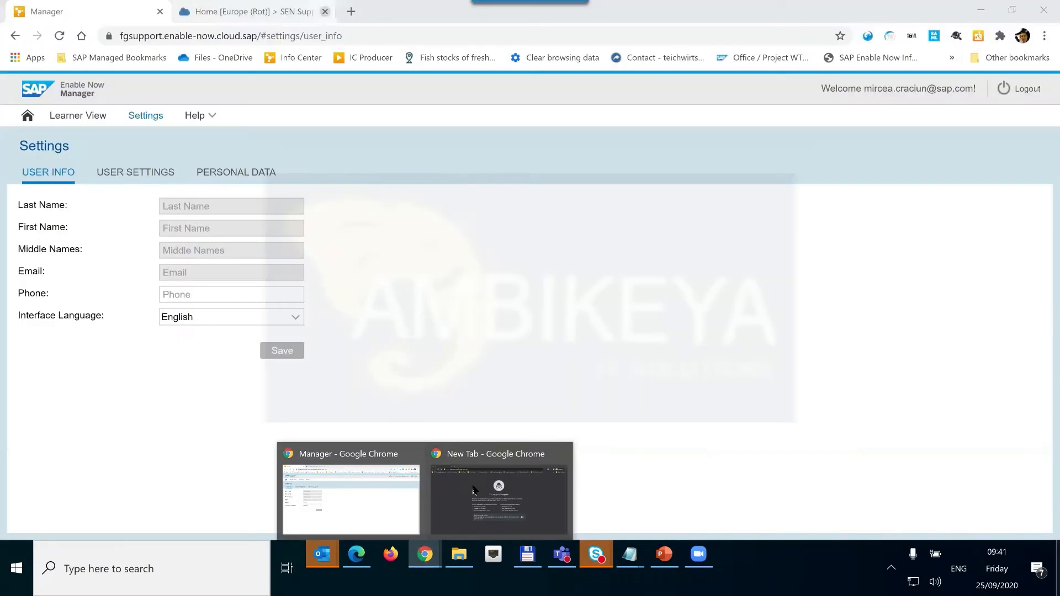
pyautogui.click(499, 499)
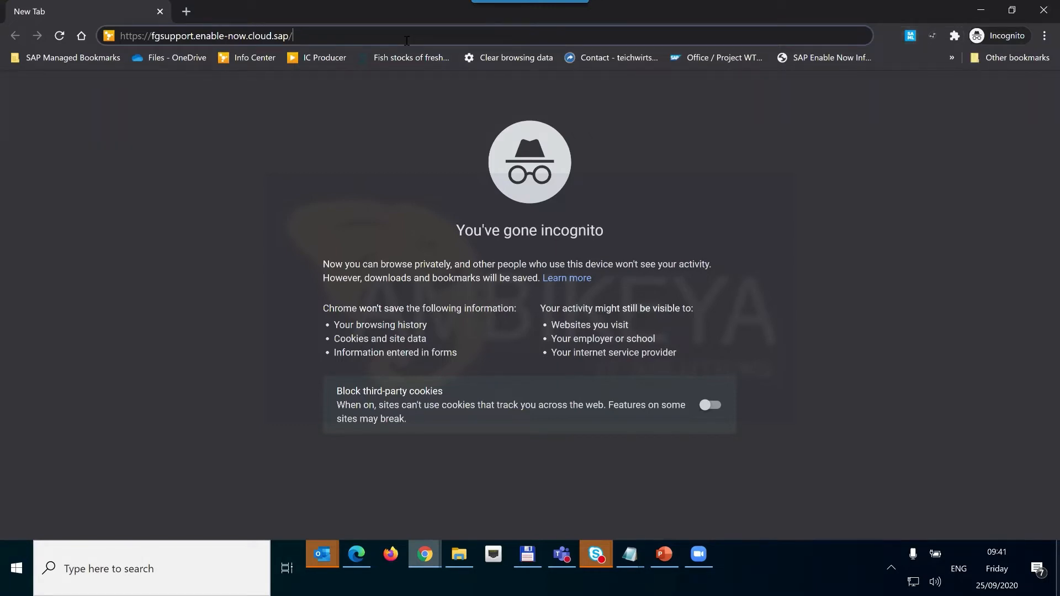
# Load the fgsupport Enable Now site and submit the user's Microsoft account e-mail.
pyautogui.press('Return')
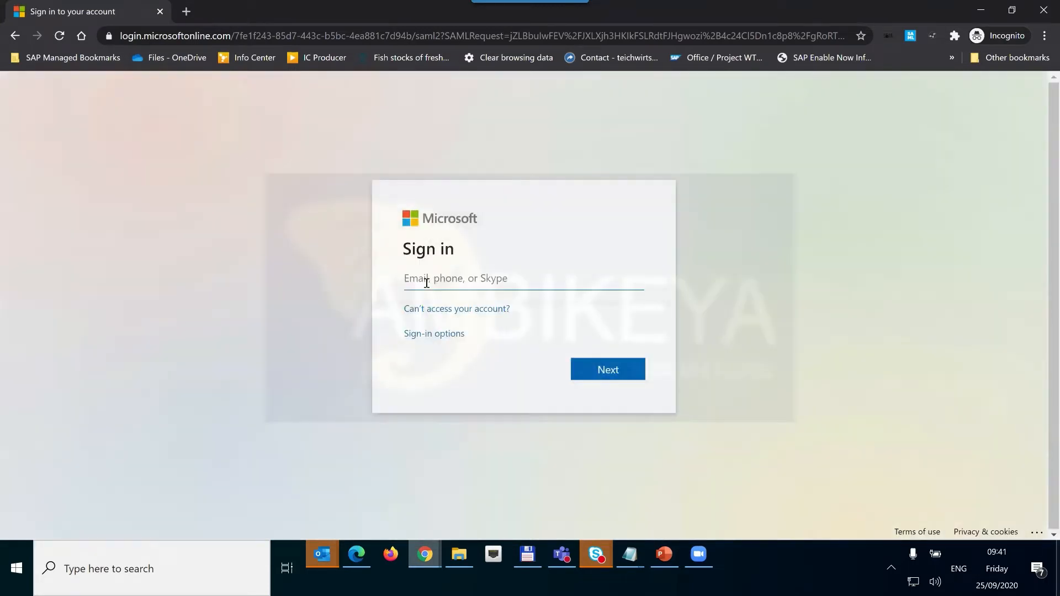
pyautogui.click(426, 283)
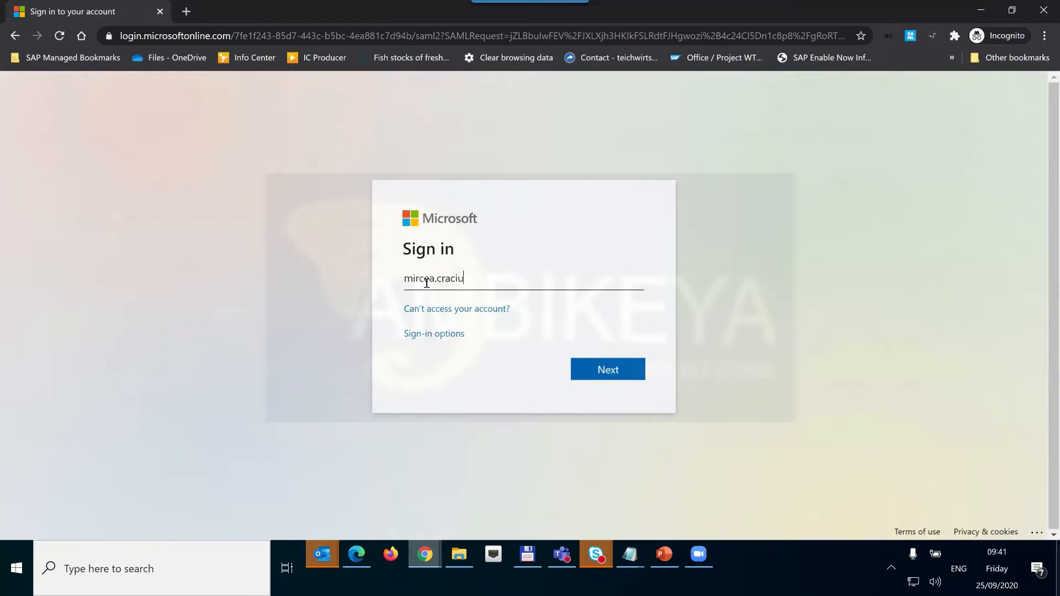
pyautogui.press('Return')
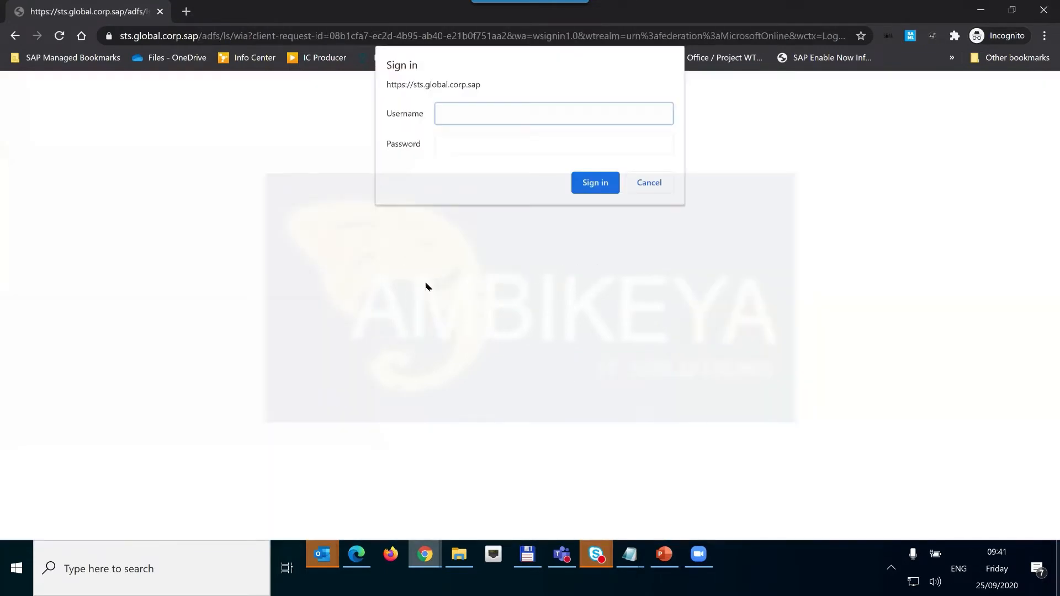
# Sign in on the corporate dialog with the username and password, retrying once.
pyautogui.write('d05809')
pyautogui.press('Tab')
pyautogui.write('••')
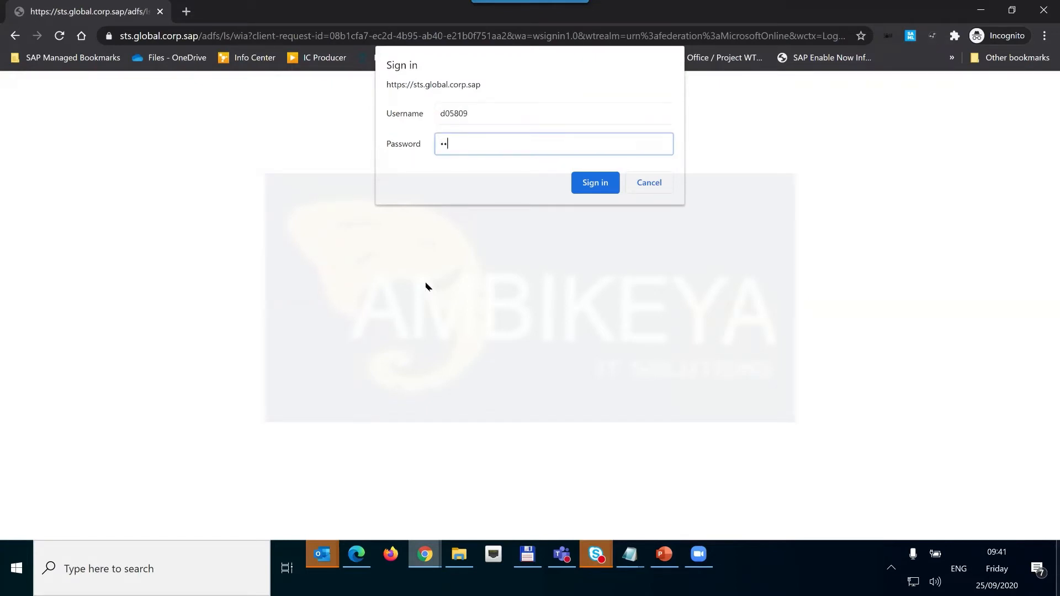
pyautogui.write('••••••••••')
pyautogui.press('Return')
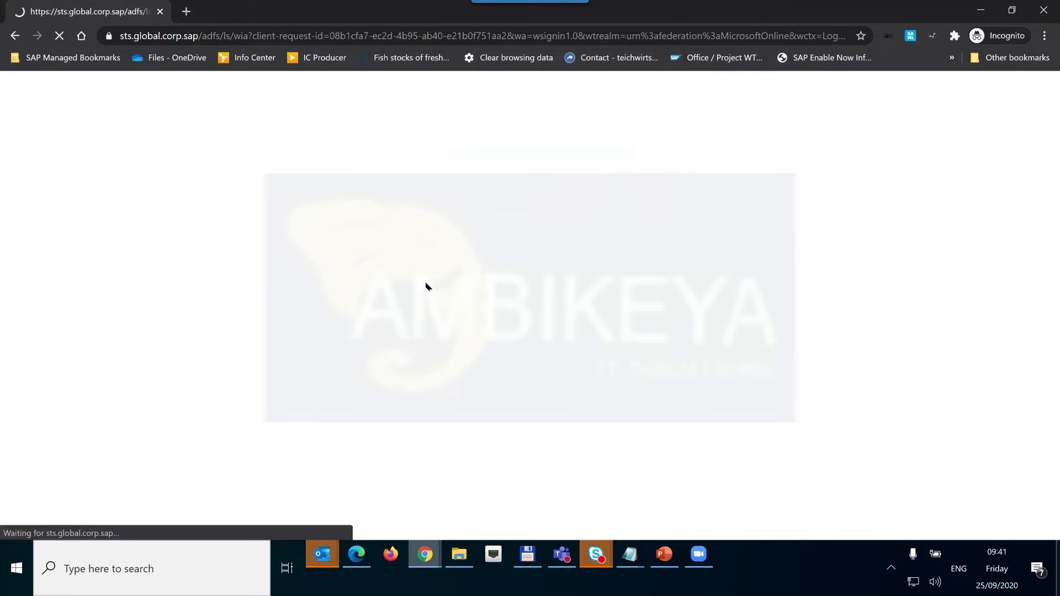
pyautogui.write('d058099')
pyautogui.press('Tab')
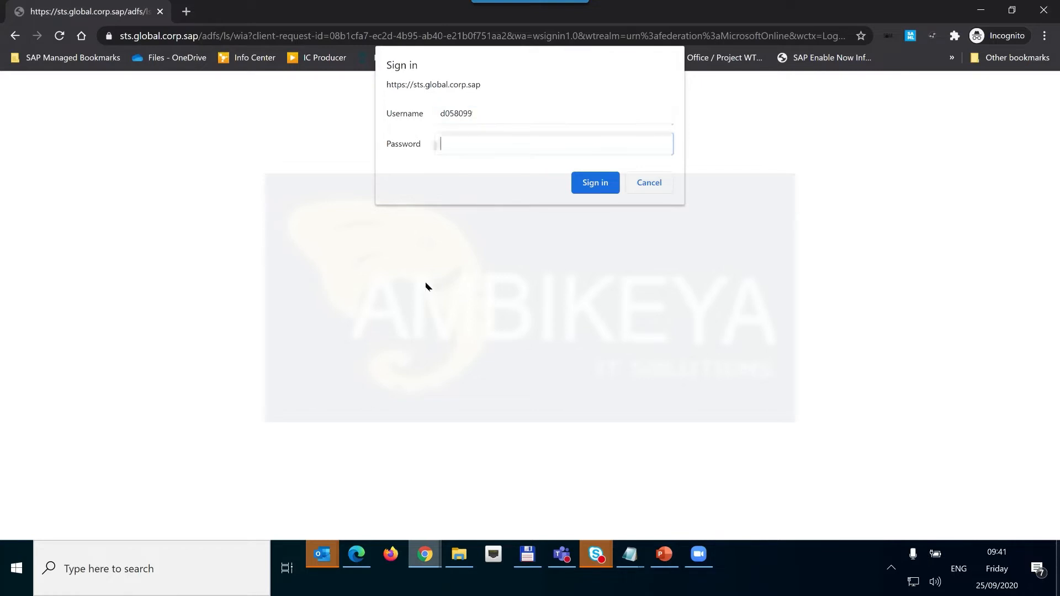
pyautogui.write('••••••••')
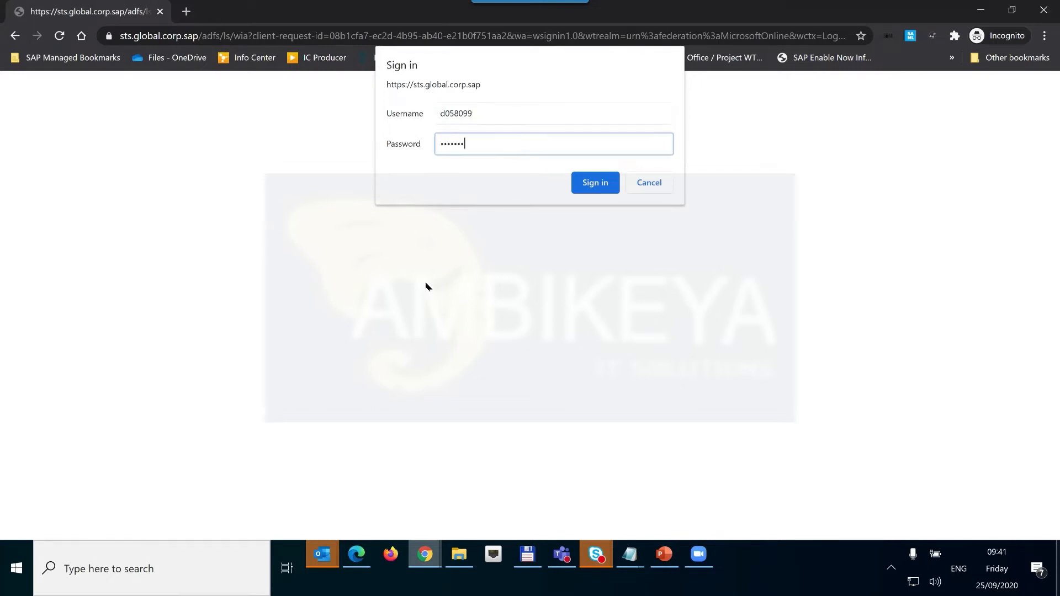
pyautogui.write('••••')
pyautogui.press('Return')
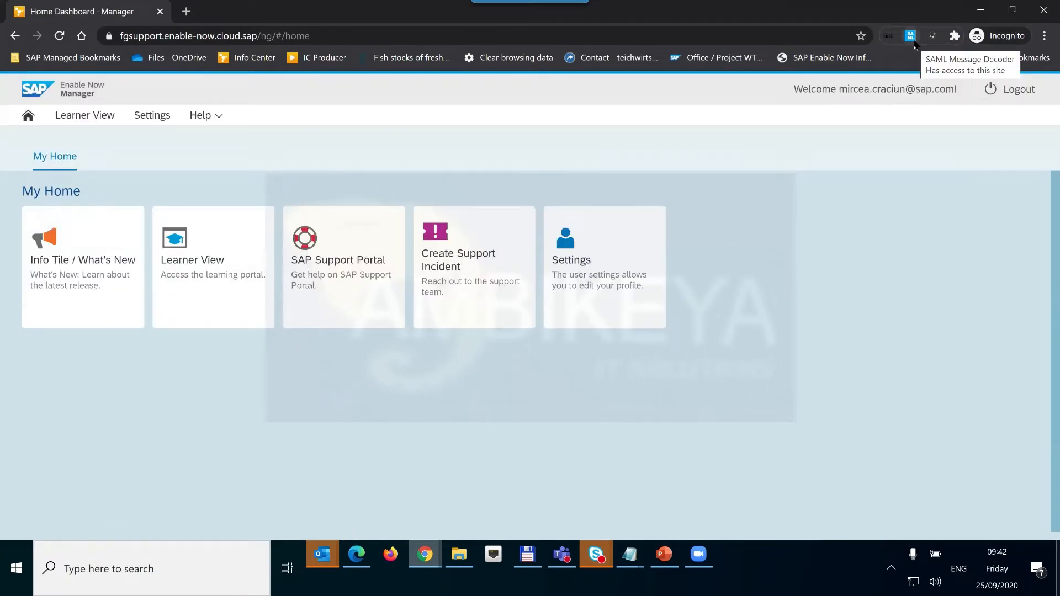
# Show the captured SAML response and mark its Issuer and Destination URLs.
pyautogui.click(913, 42)
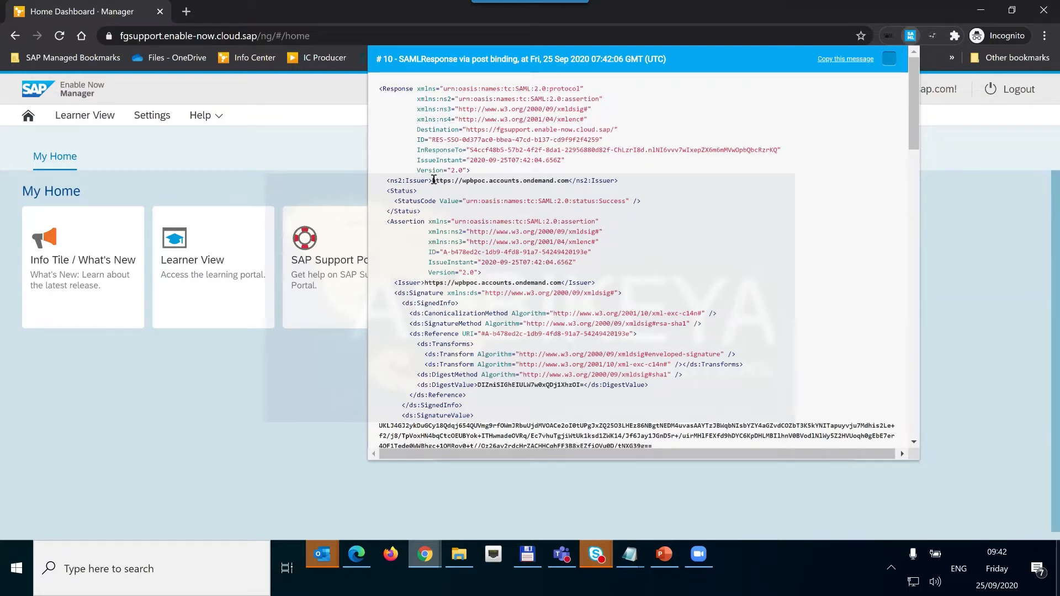
pyautogui.moveTo(432, 180); pyautogui.dragTo(574, 183)
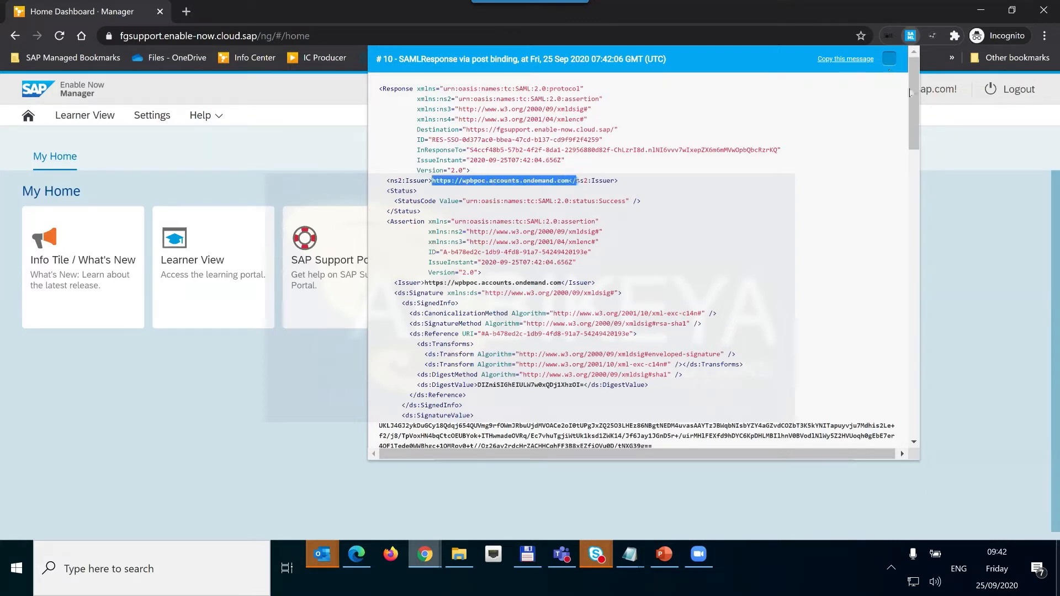
pyautogui.moveTo(912, 91); pyautogui.dragTo(915, 57)
pyautogui.scroll(5, 580, 101)
pyautogui.click(441, 129)
pyautogui.moveTo(465, 130); pyautogui.dragTo(617, 129)
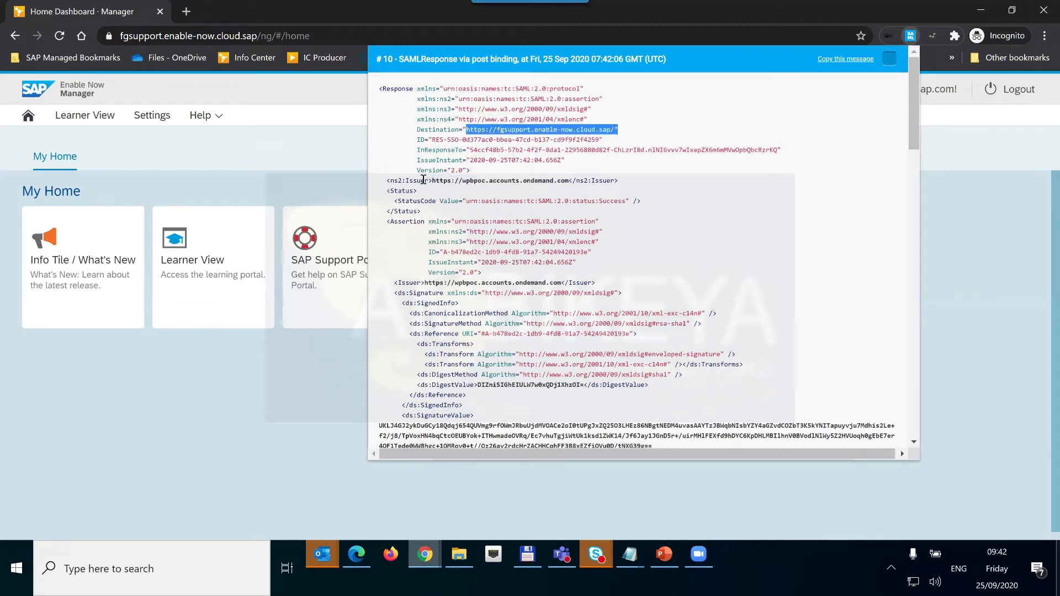
pyautogui.moveTo(571, 188); pyautogui.dragTo(570, 182)
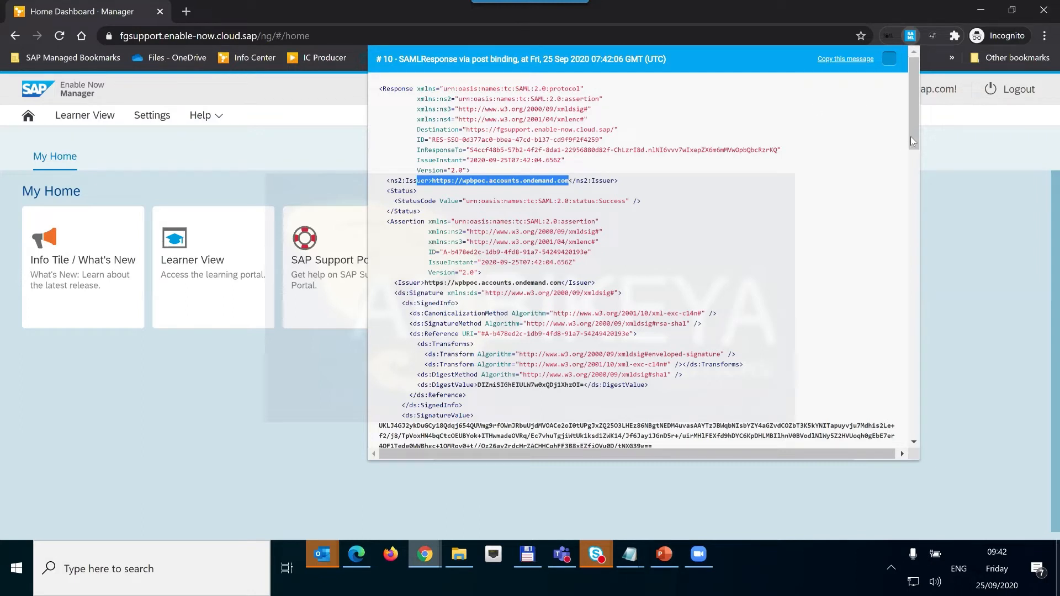
pyautogui.moveTo(910, 137); pyautogui.dragTo(908, 228)
# Scroll down the decoded response and mark the subject's NameID value.
pyautogui.scroll(-5, 908, 228)
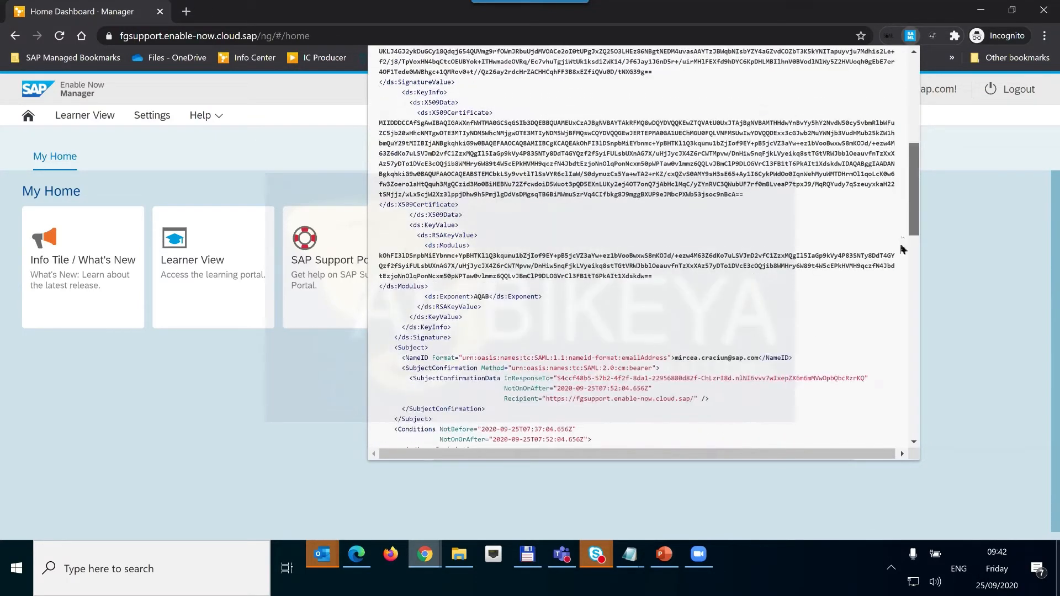
pyautogui.scroll(-2, 411, 253)
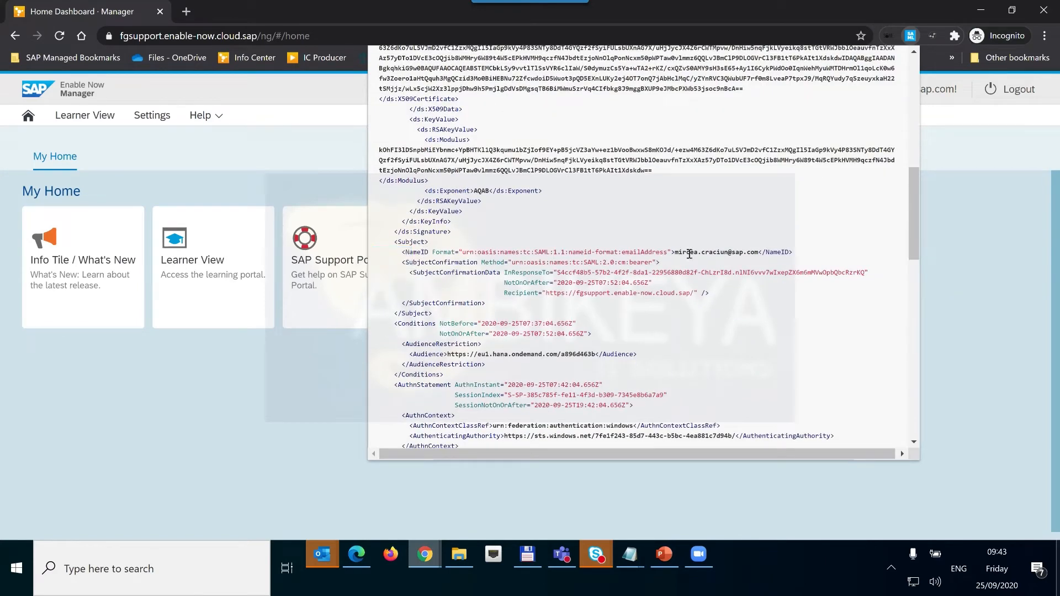
pyautogui.moveTo(424, 251); pyautogui.dragTo(748, 252)
pyautogui.moveTo(916, 232); pyautogui.dragTo(916, 284)
pyautogui.scroll(-3, 916, 281)
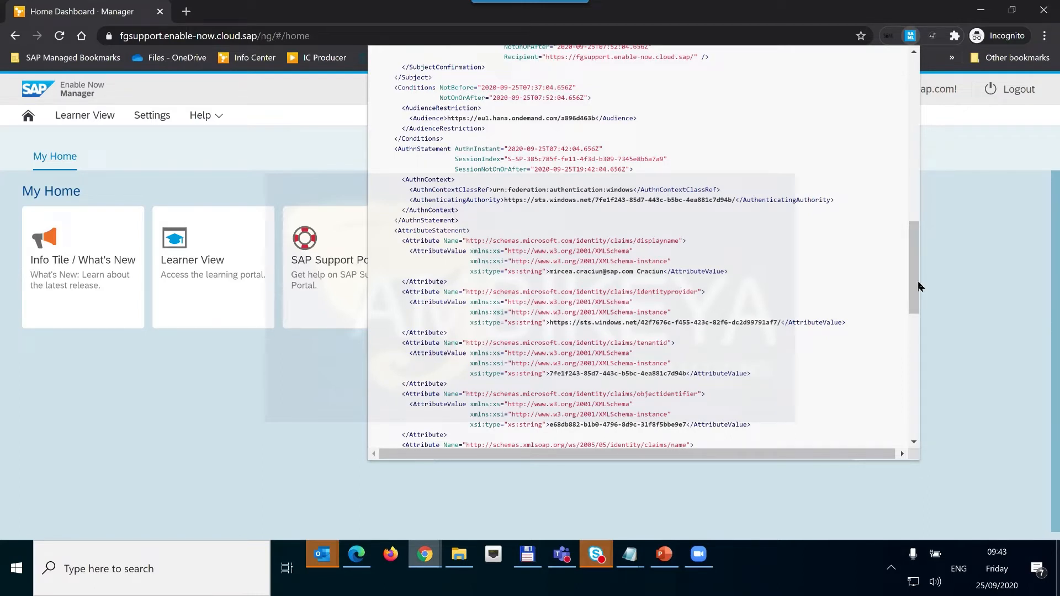
pyautogui.moveTo(915, 308); pyautogui.dragTo(712, 363)
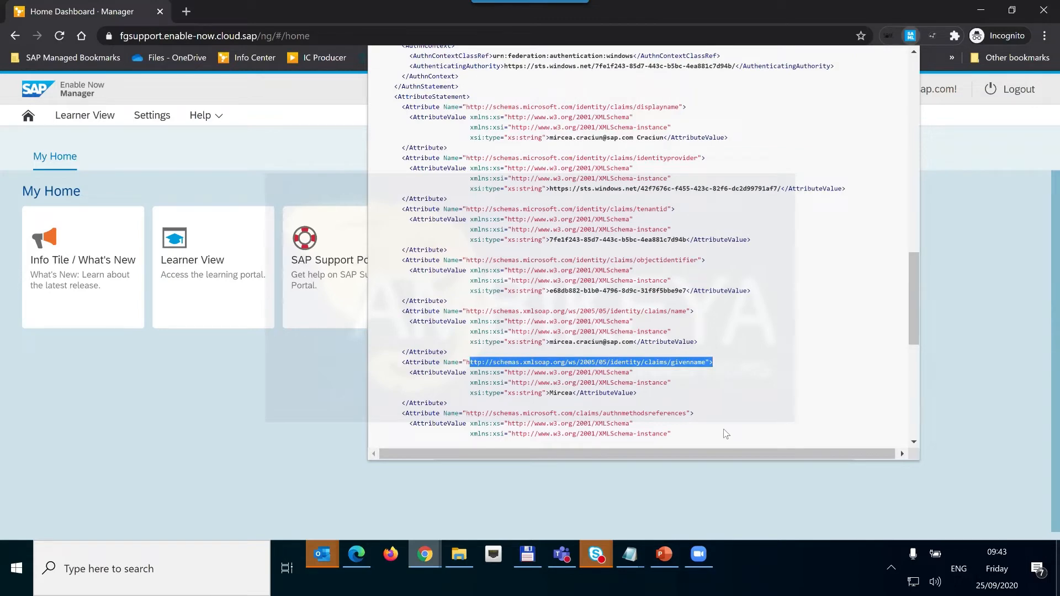
pyautogui.moveTo(911, 333); pyautogui.dragTo(787, 331)
pyautogui.scroll(-2, 713, 355)
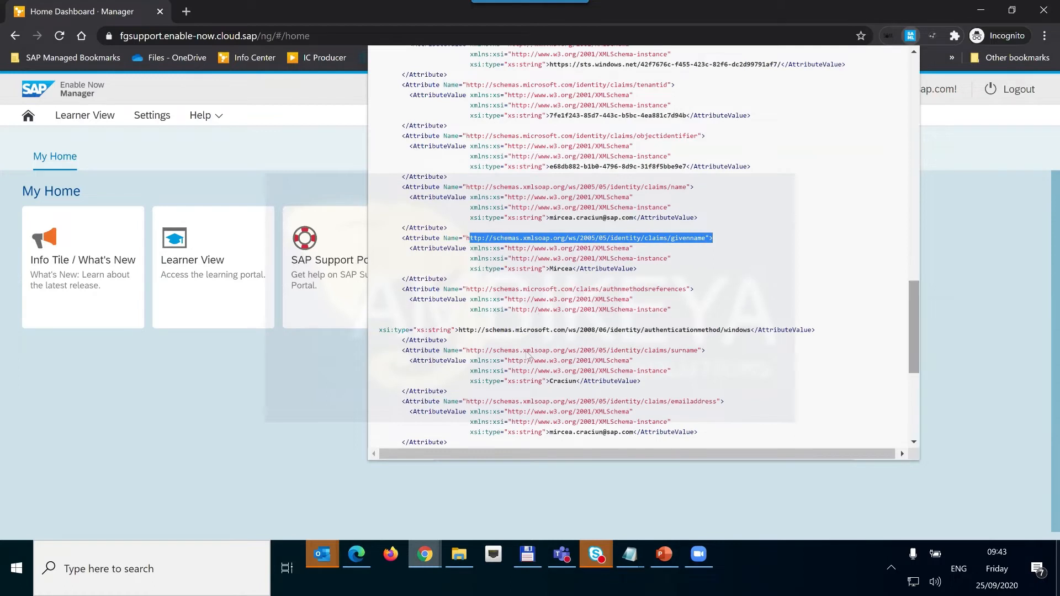
# Highlight the givenname, surname and emailaddress attribute names, then clear the selection.
pyautogui.moveTo(706, 353); pyautogui.dragTo(468, 352)
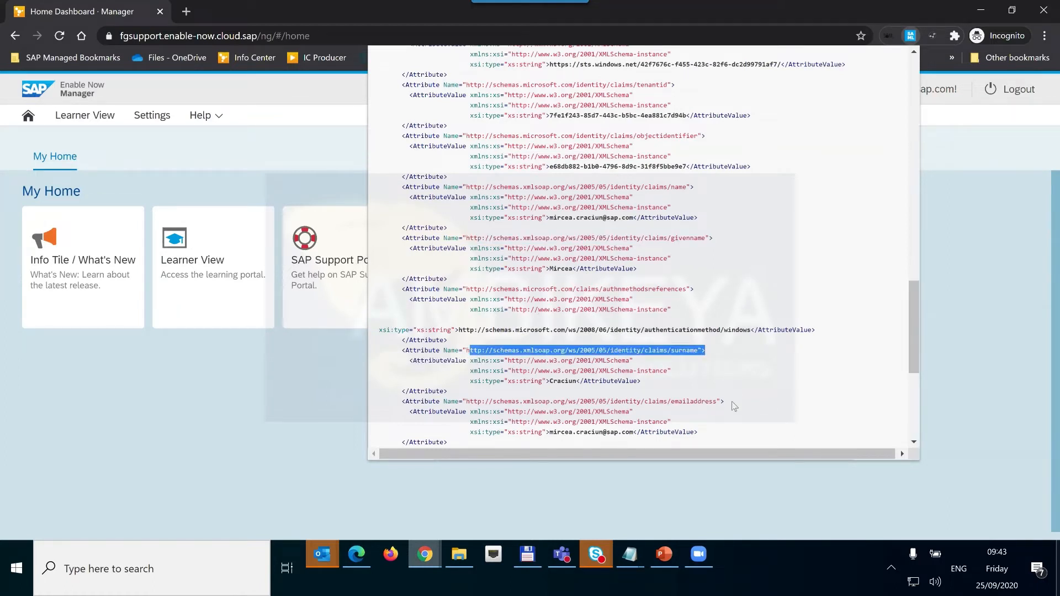
pyautogui.moveTo(724, 402); pyautogui.dragTo(469, 396)
pyautogui.moveTo(717, 437); pyautogui.dragTo(663, 431)
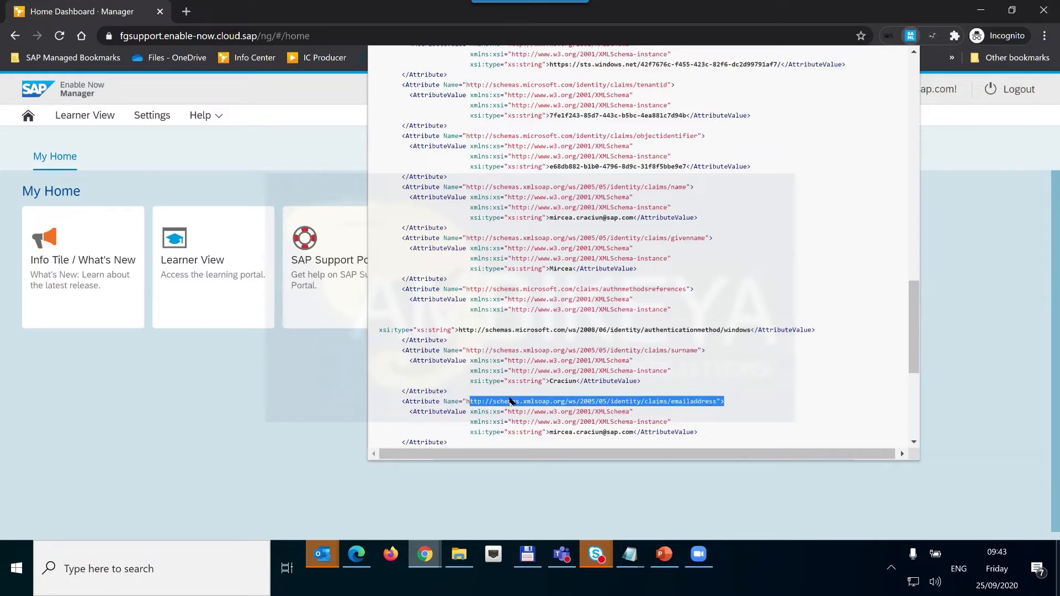
pyautogui.moveTo(467, 380); pyautogui.dragTo(462, 381)
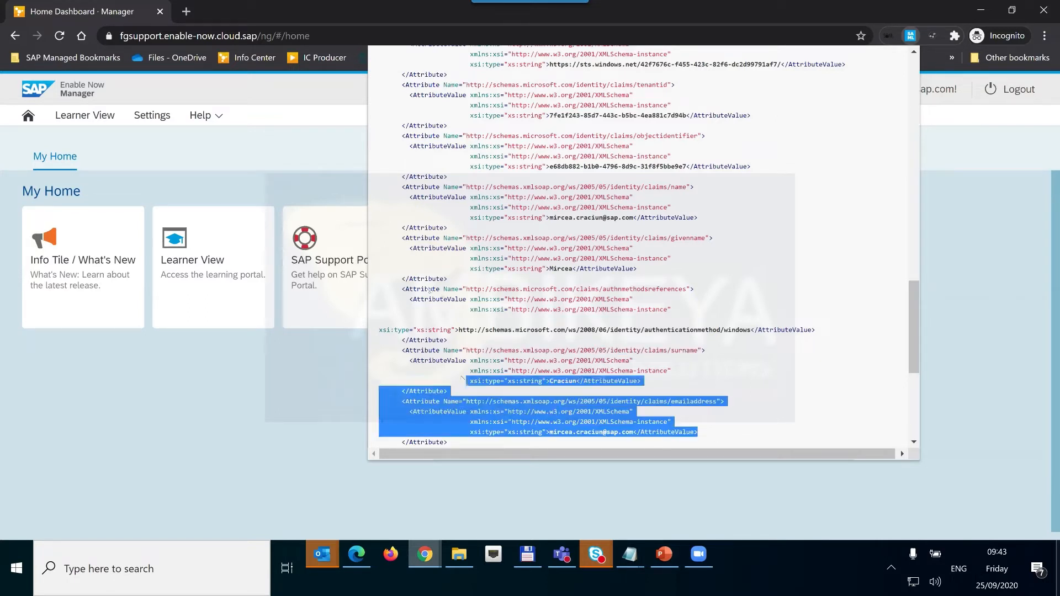
pyautogui.moveTo(385, 250); pyautogui.dragTo(402, 236)
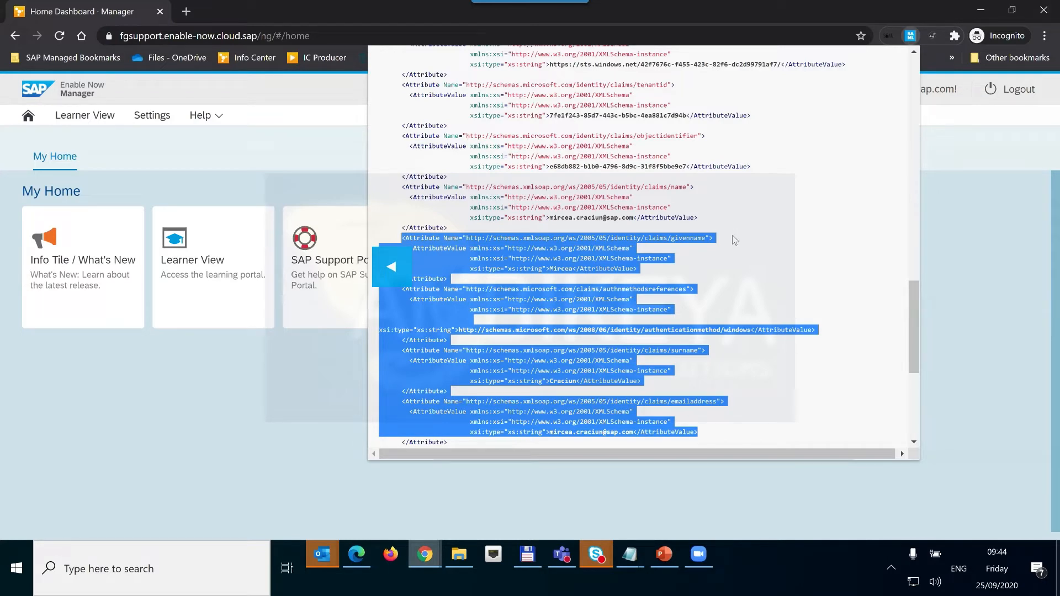
pyautogui.click(577, 532)
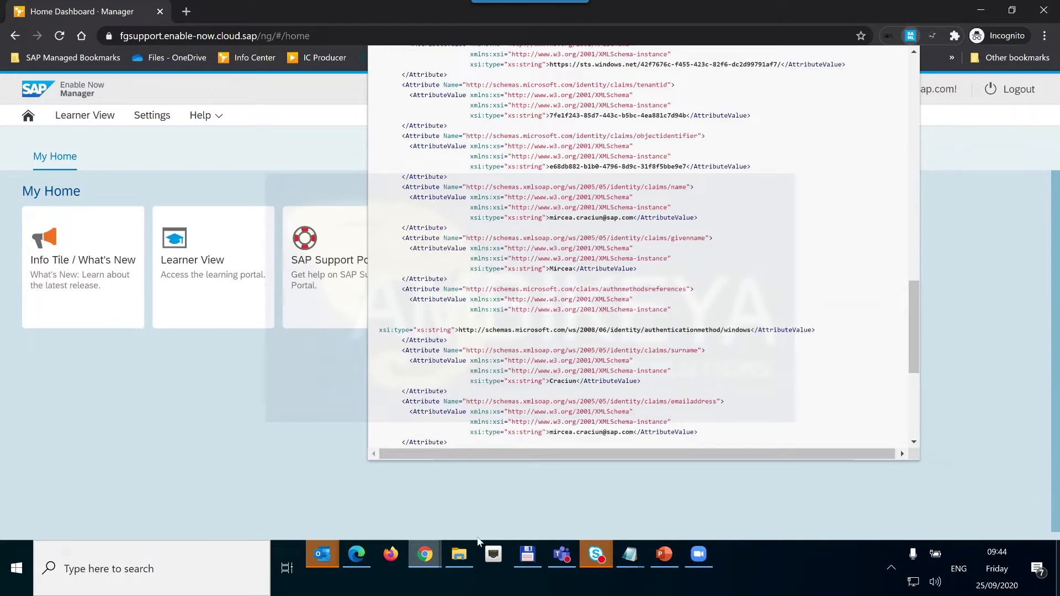
pyautogui.click(425, 554)
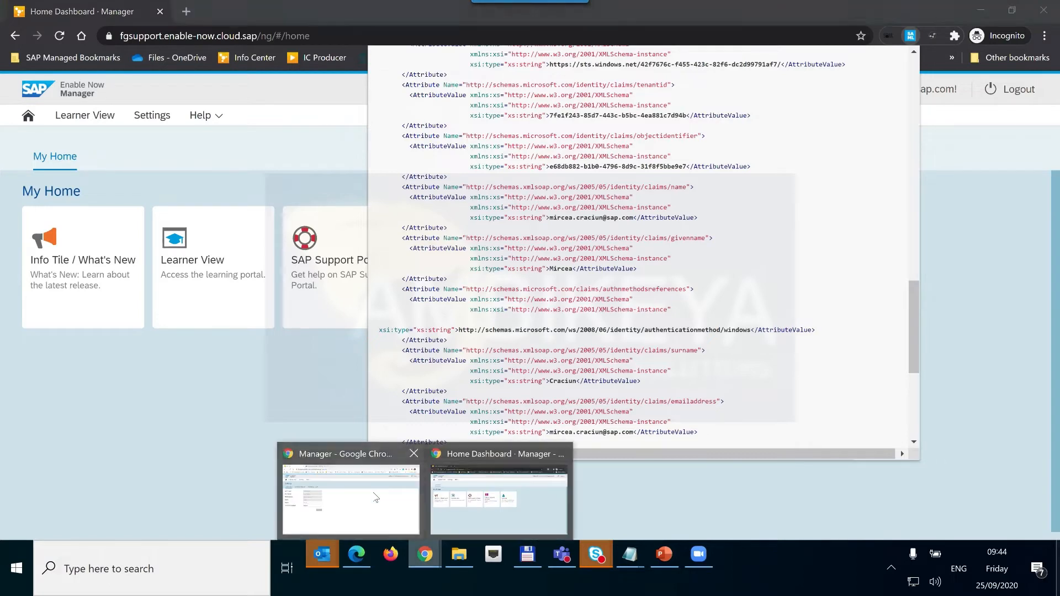
pyautogui.moveTo(375, 498)
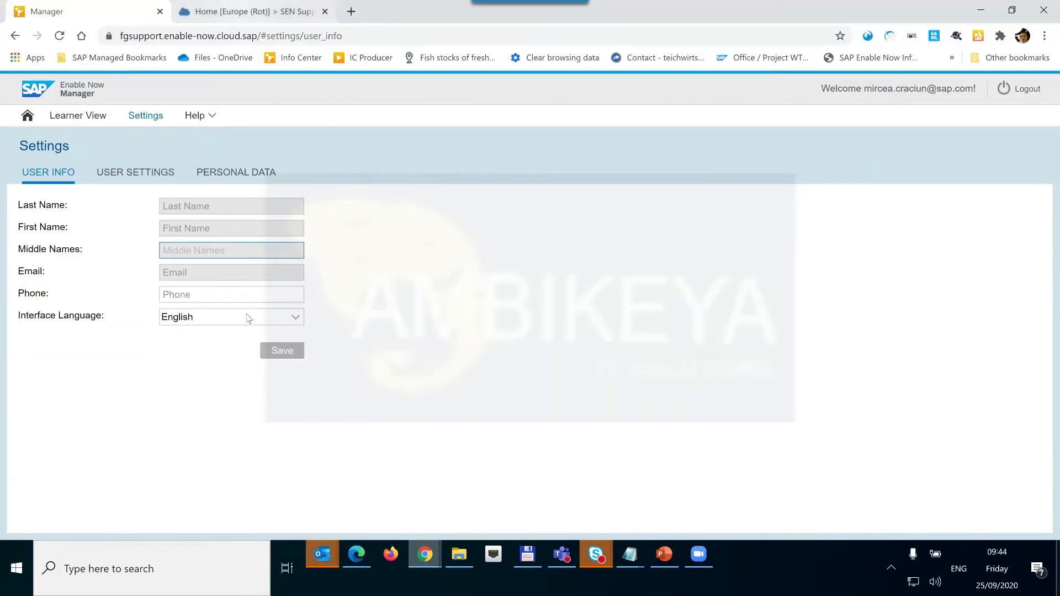
# Strip the trailing 1 from the wpbpoc identity provider's givenname1, surname1 and emailaddress1 attributes and save.
pyautogui.hotkey('ctrl', 'Tab')
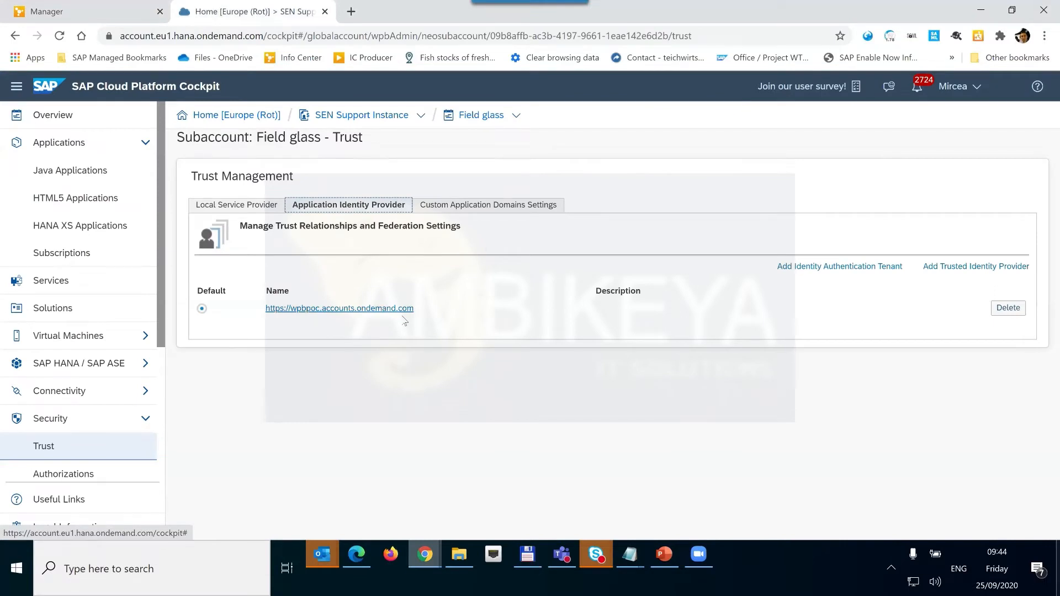
pyautogui.click(380, 312)
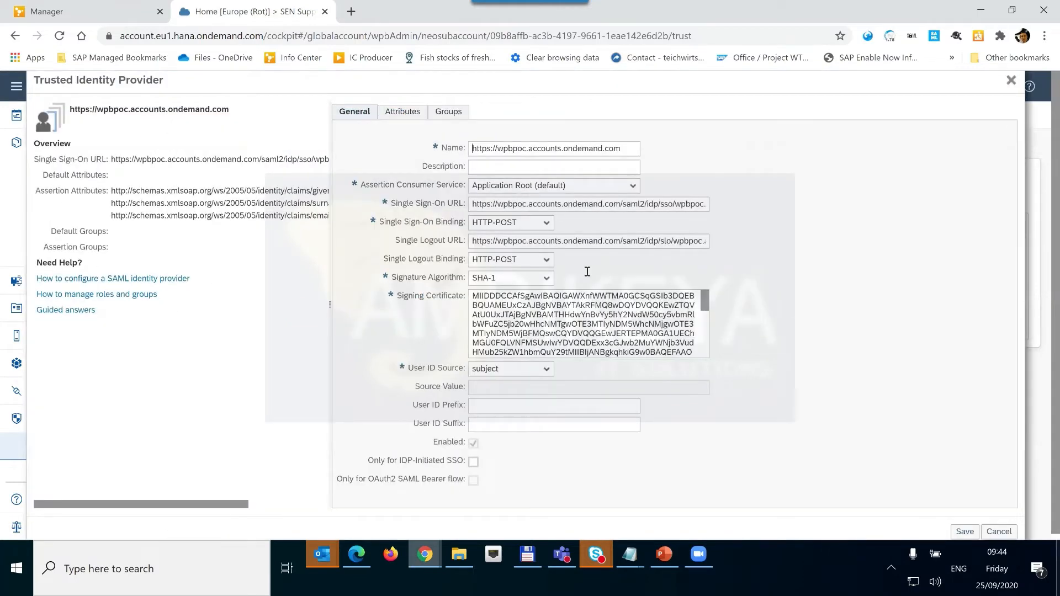
pyautogui.moveTo(590, 272); pyautogui.dragTo(584, 291)
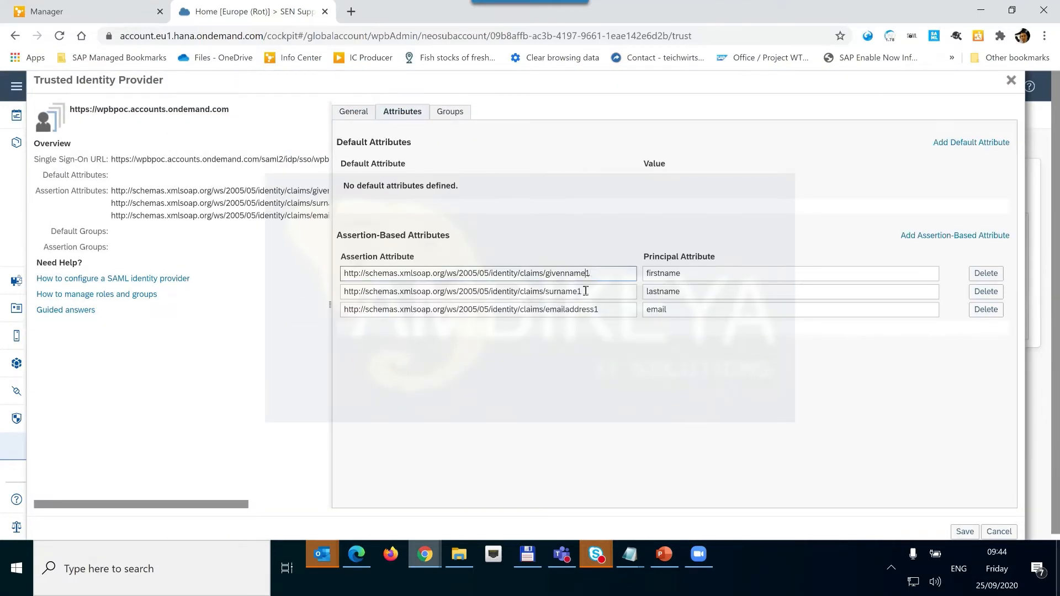
pyautogui.press('BackSpace')
pyautogui.click(584, 291)
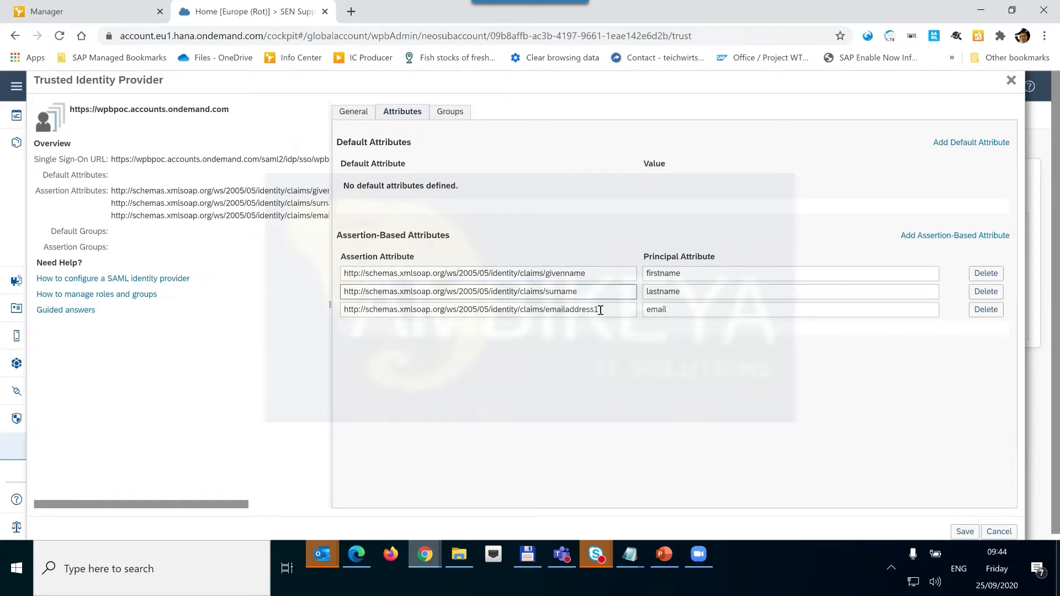
pyautogui.click(600, 310)
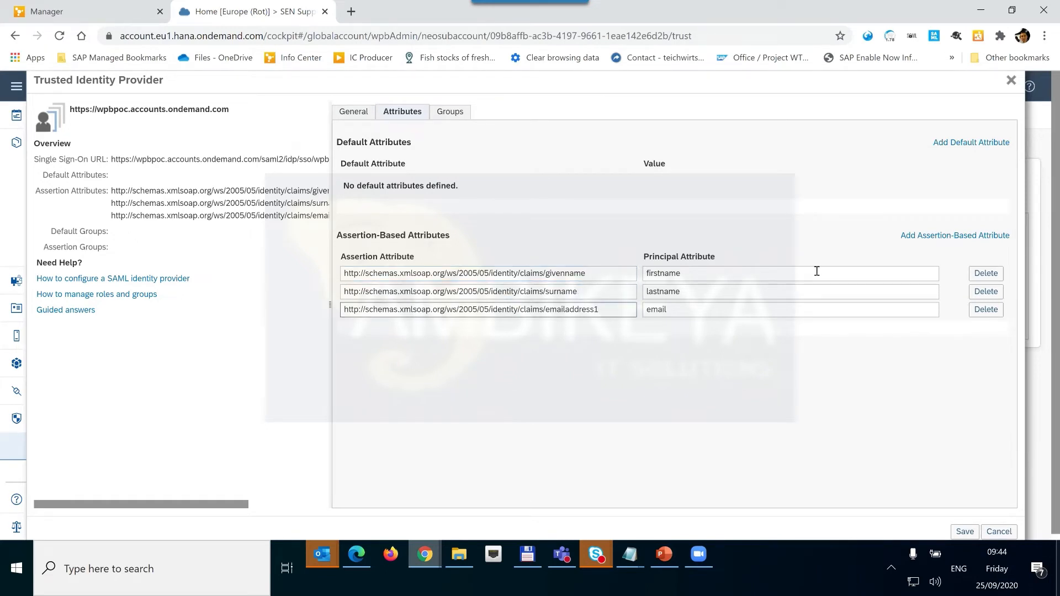
pyautogui.press('BackSpace')
pyautogui.click(964, 532)
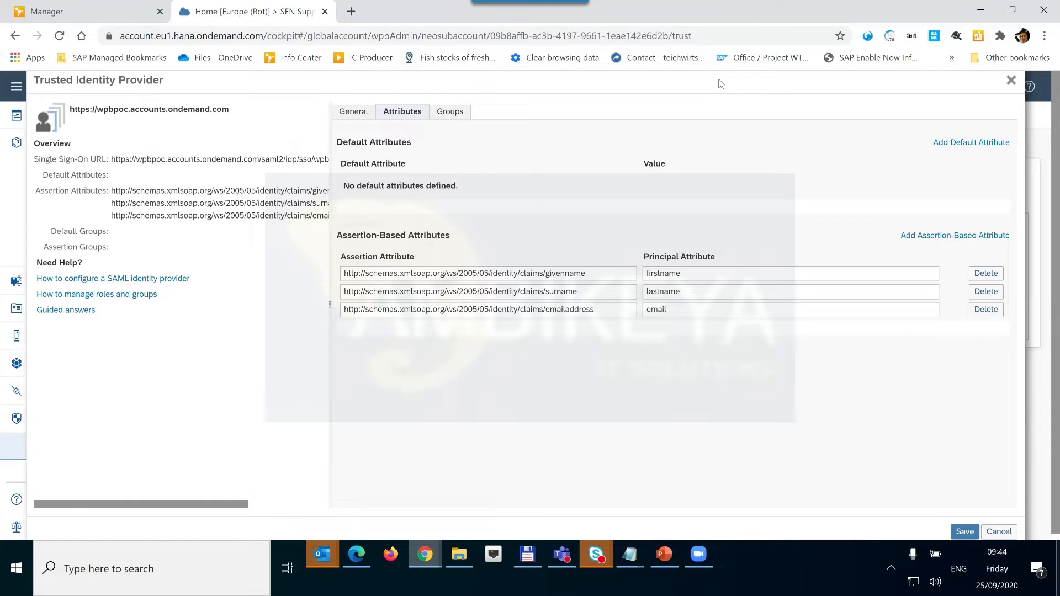
pyautogui.hotkey('alt', 'Tab')
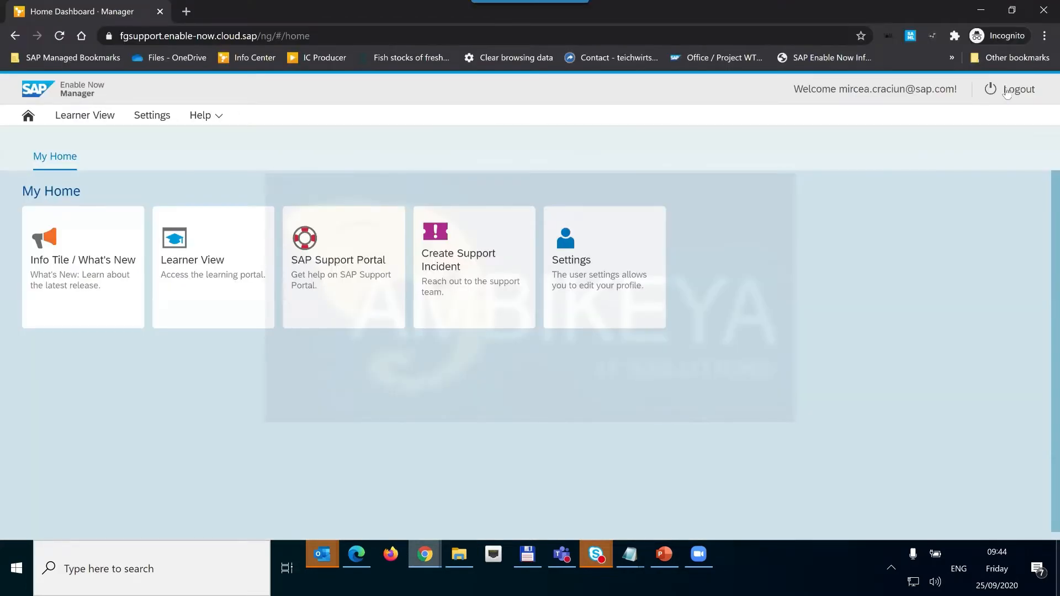
# Log out, sign back in via single sign-on, open User Info and the SAML trace.
pyautogui.click(1009, 90)
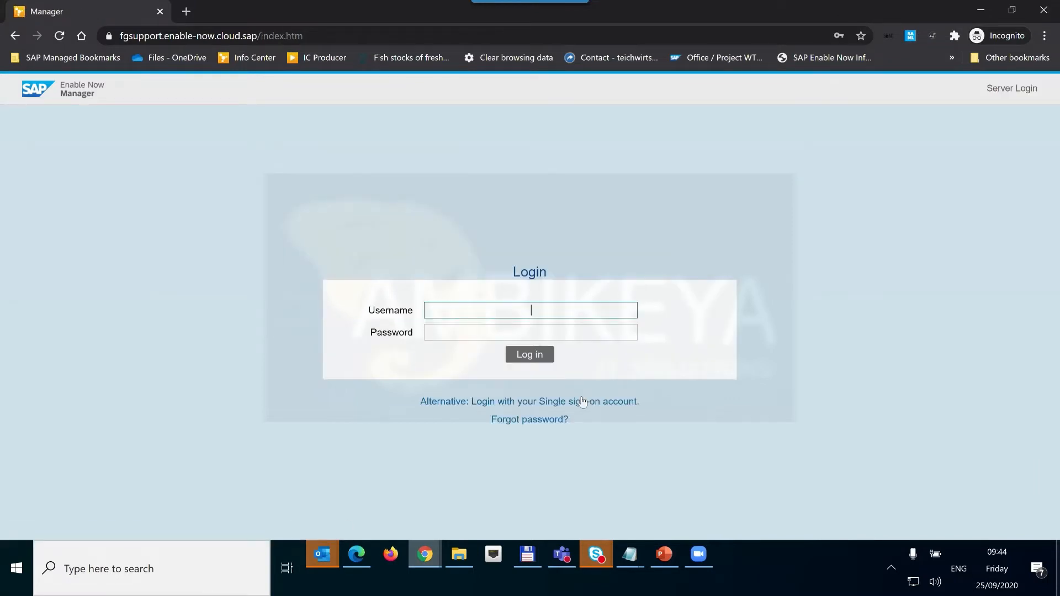
pyautogui.click(582, 401)
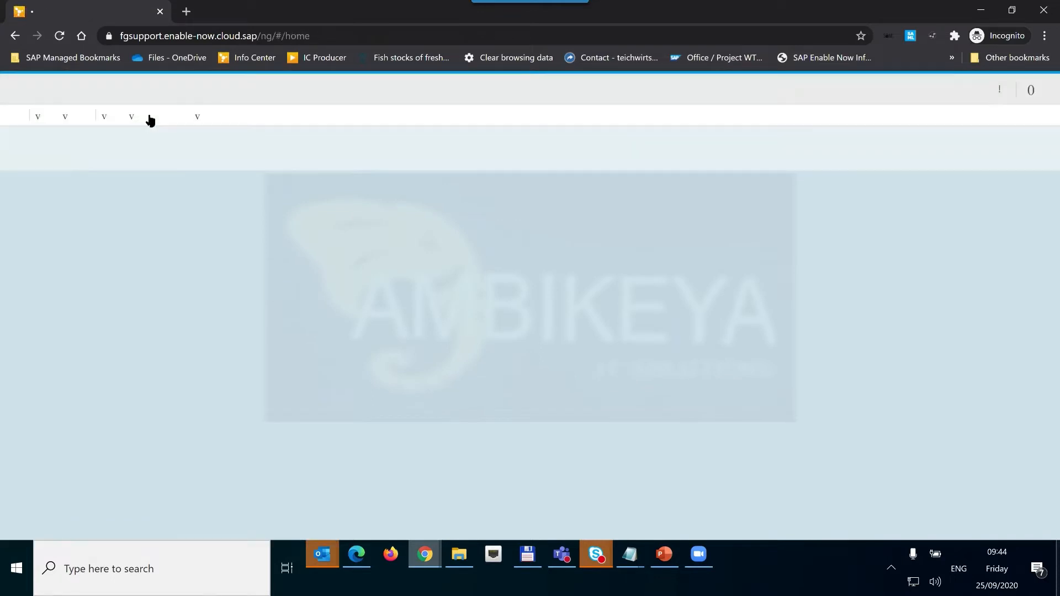
pyautogui.press('Left')
pyautogui.press('Return')
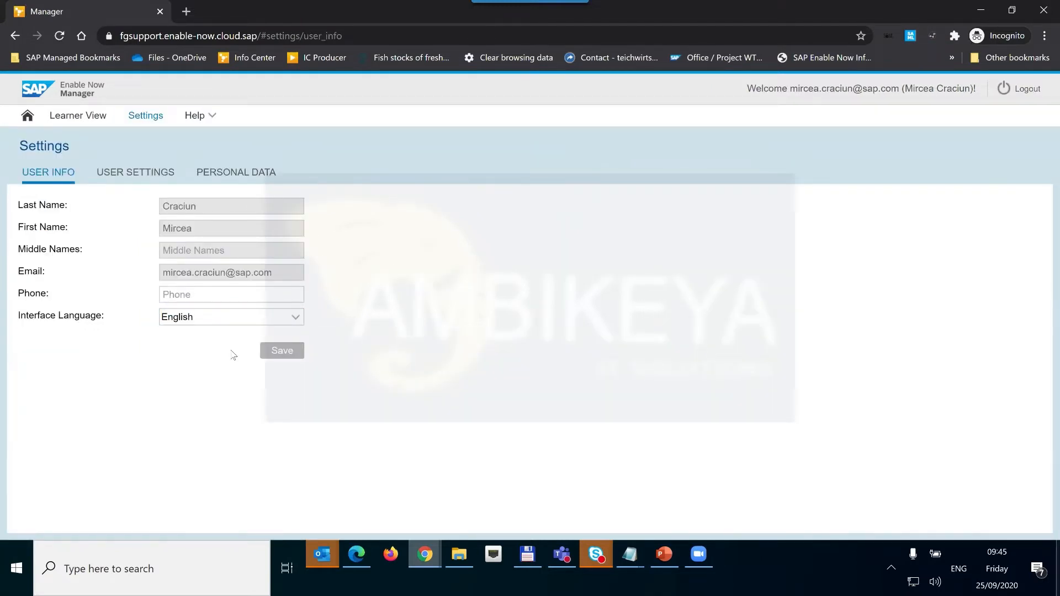
pyautogui.click(912, 35)
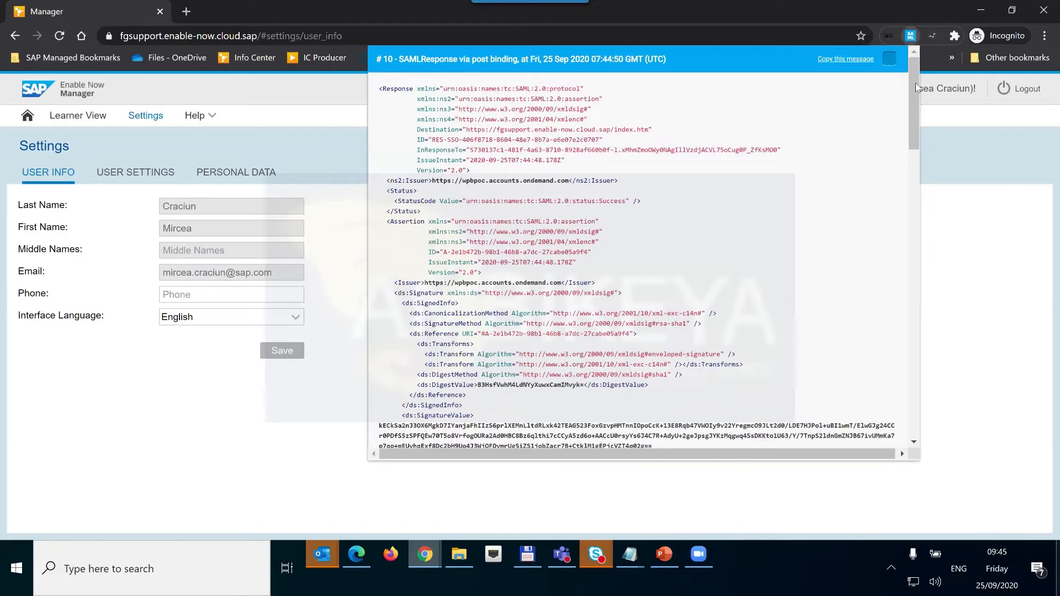
# Scroll the decoded SAML response down to its AttributeStatement claims.
pyautogui.scroll(-10, 906, 228)
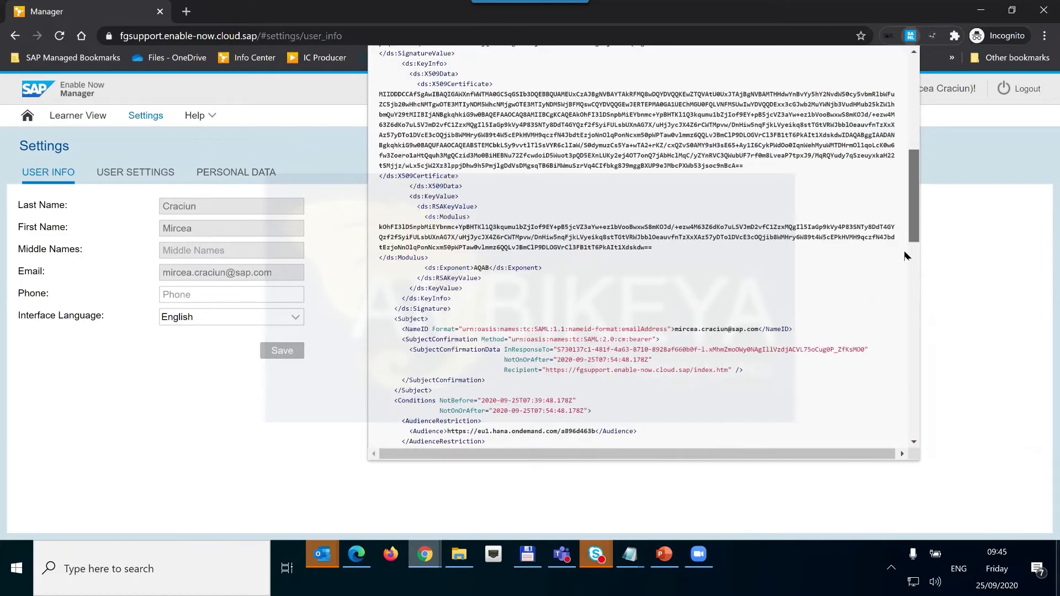
pyautogui.scroll(-6, 903, 295)
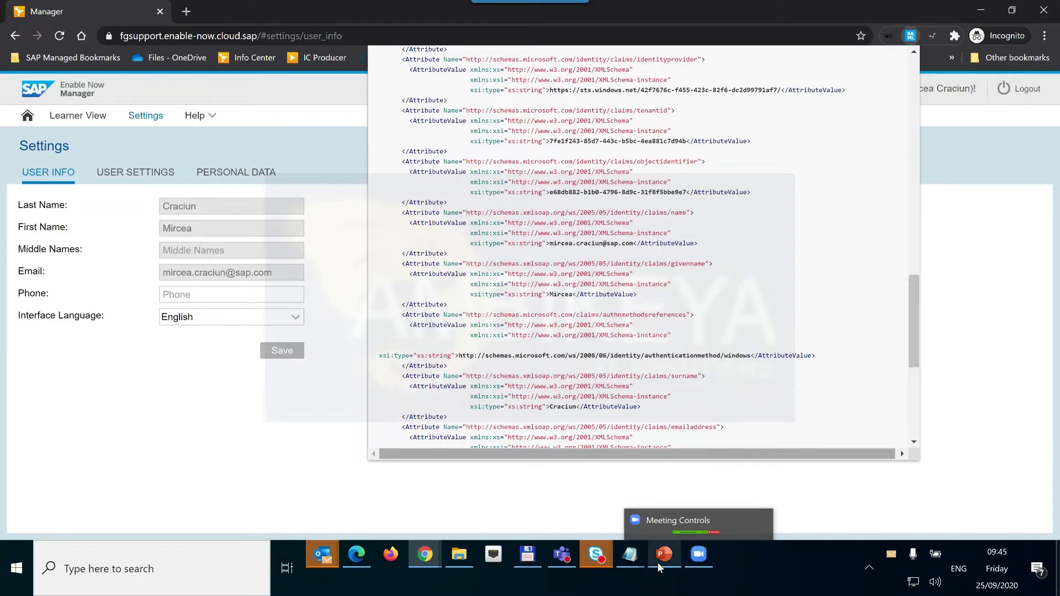
# Glance at slide 18 of Debugging.pptx, then minimize PowerPoint back to Chrome.
pyautogui.click(657, 562)
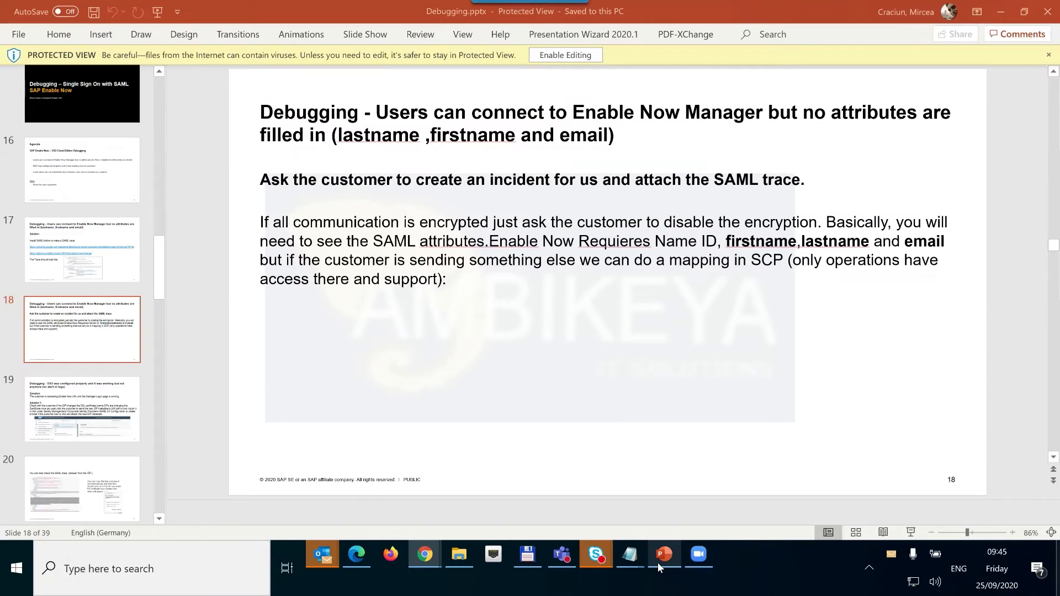
pyautogui.click(657, 562)
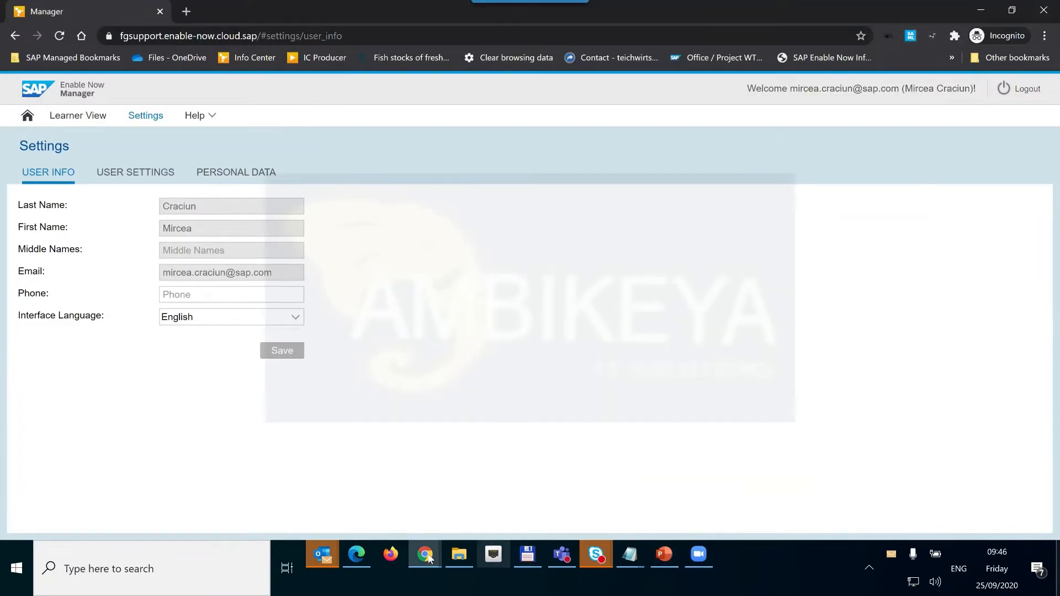
# Reopen SAML-tracer and scroll response #10 down to the identityprovider-through-surname attributes.
pyautogui.click(911, 36)
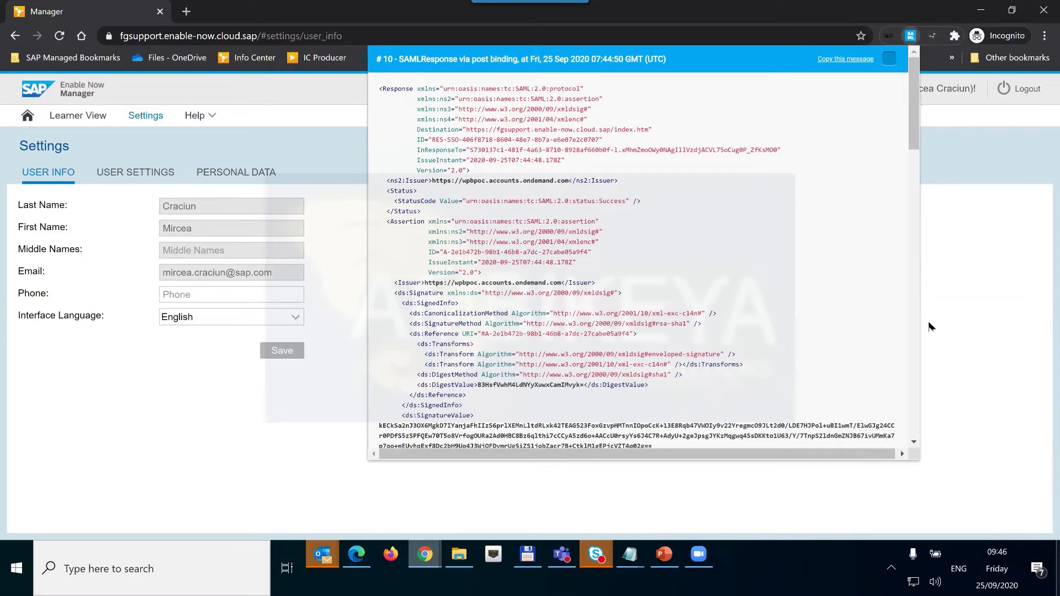
pyautogui.moveTo(913, 105); pyautogui.dragTo(914, 318)
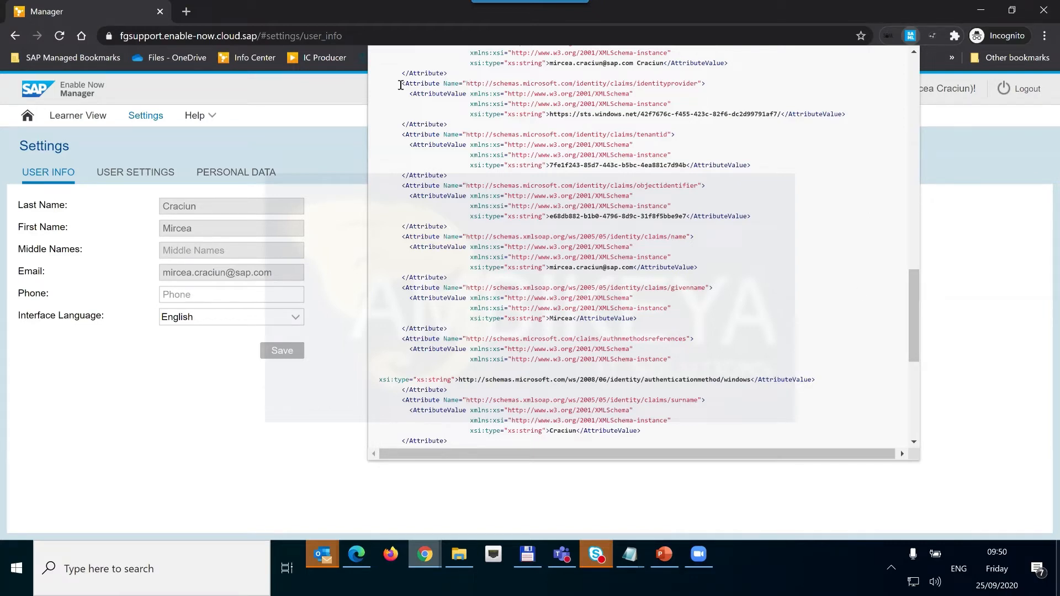
# Highlight the XML from the identityprovider attribute down to the givenname value.
pyautogui.moveTo(402, 83); pyautogui.dragTo(636, 336)
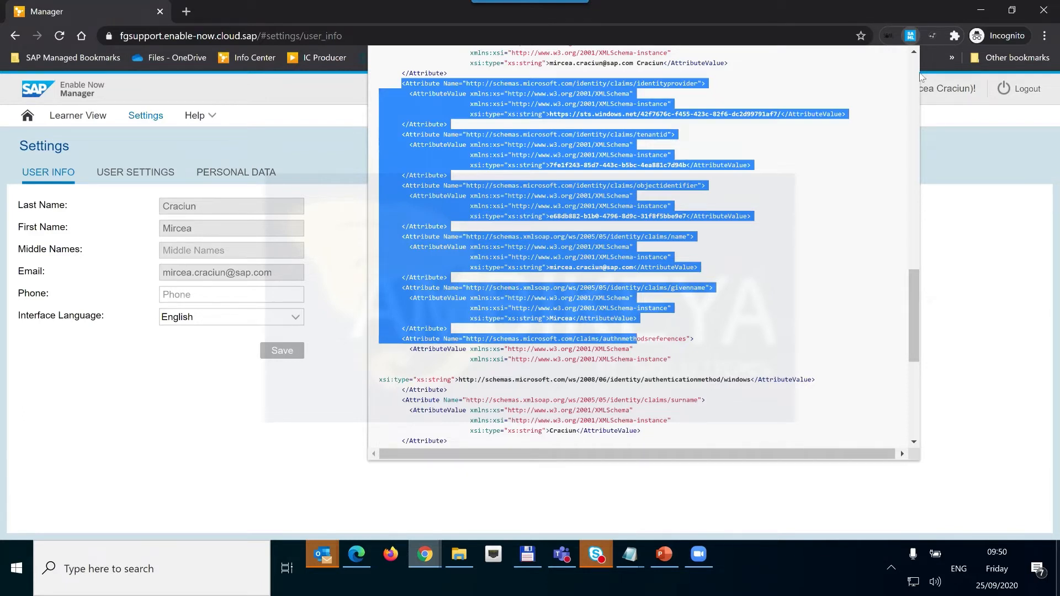
pyautogui.moveTo(906, 335)
pyautogui.mouseDown()
pyautogui.moveTo(904, 359)
pyautogui.moveTo(916, 345)
pyautogui.mouseUp()
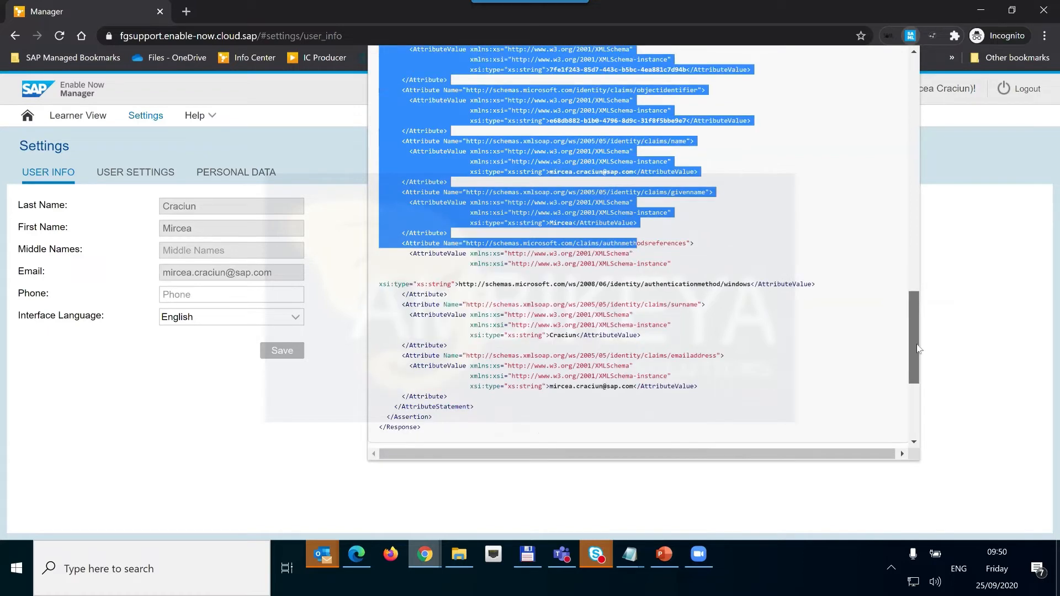
pyautogui.moveTo(1042, 5); pyautogui.dragTo(1011, 18)
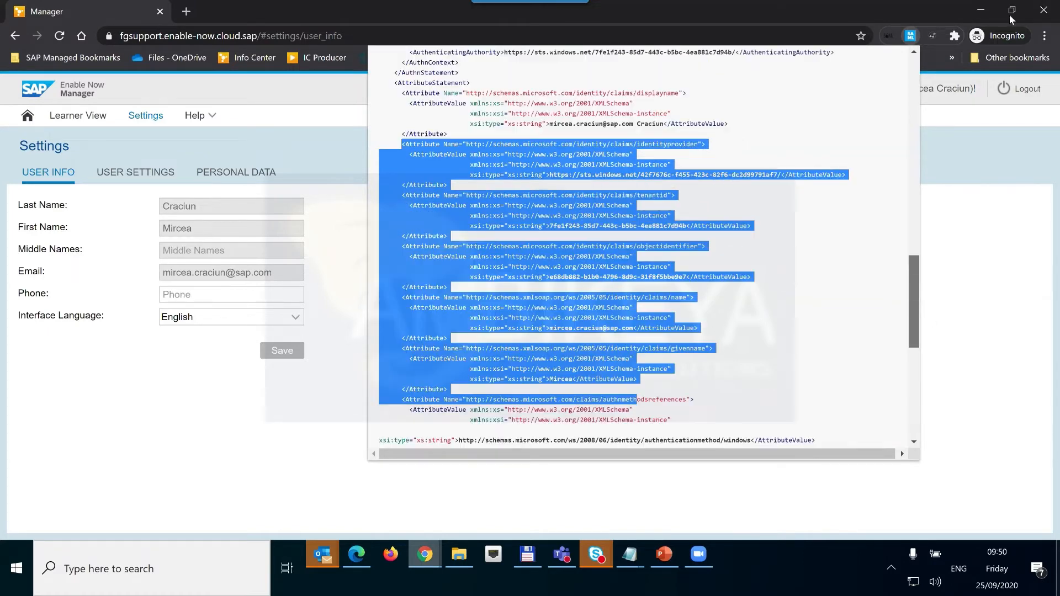
# Bring back PowerPoint's Debugging deck at slide 18 on users with empty attributes.
pyautogui.click(654, 565)
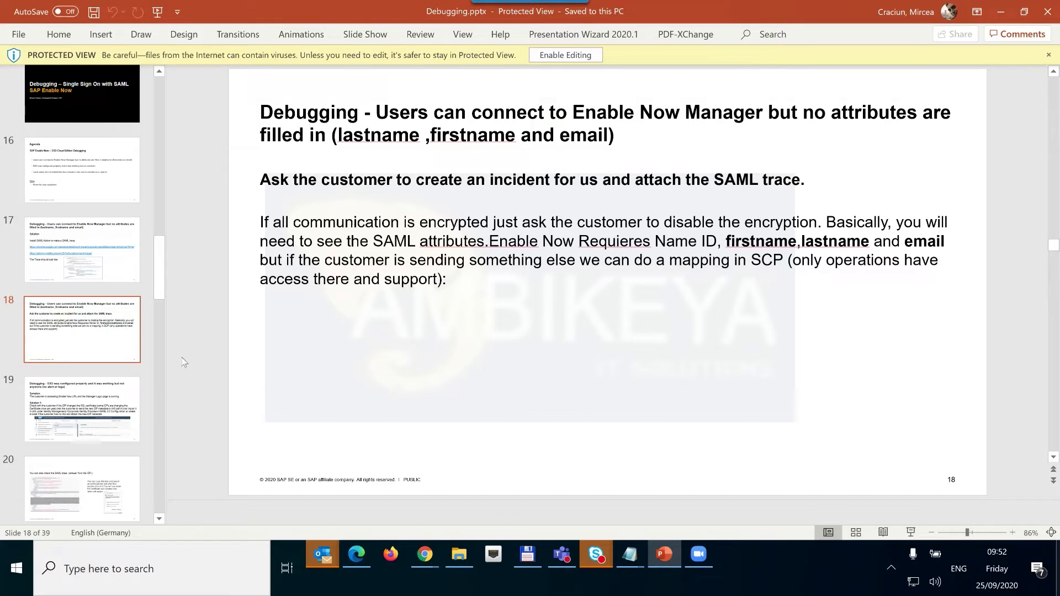
# Show slide 19 about SSO no longer working, then minimize the PowerPoint deck.
pyautogui.click(116, 393)
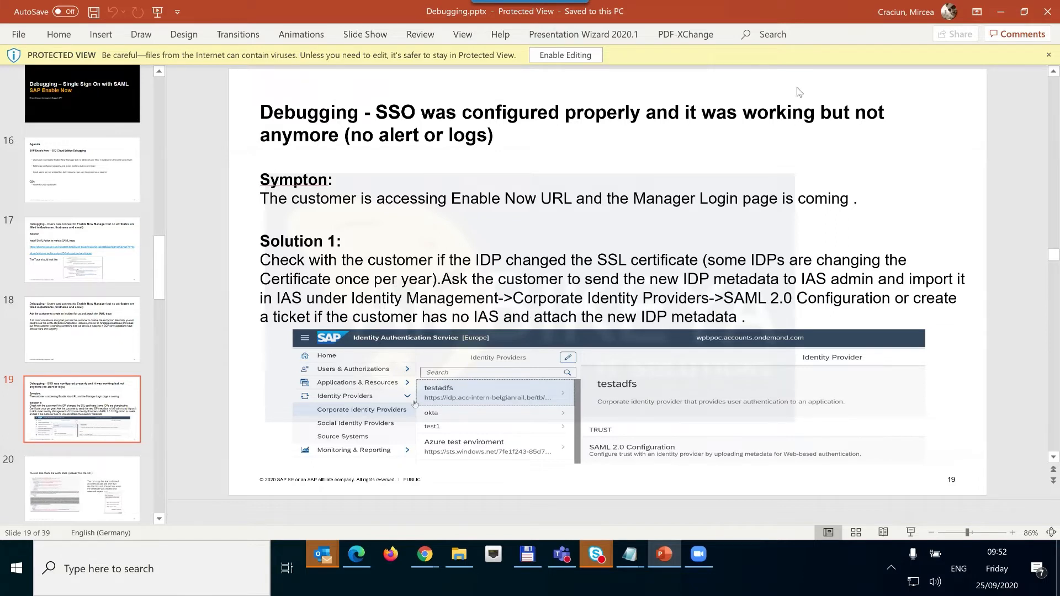
pyautogui.click(1002, 15)
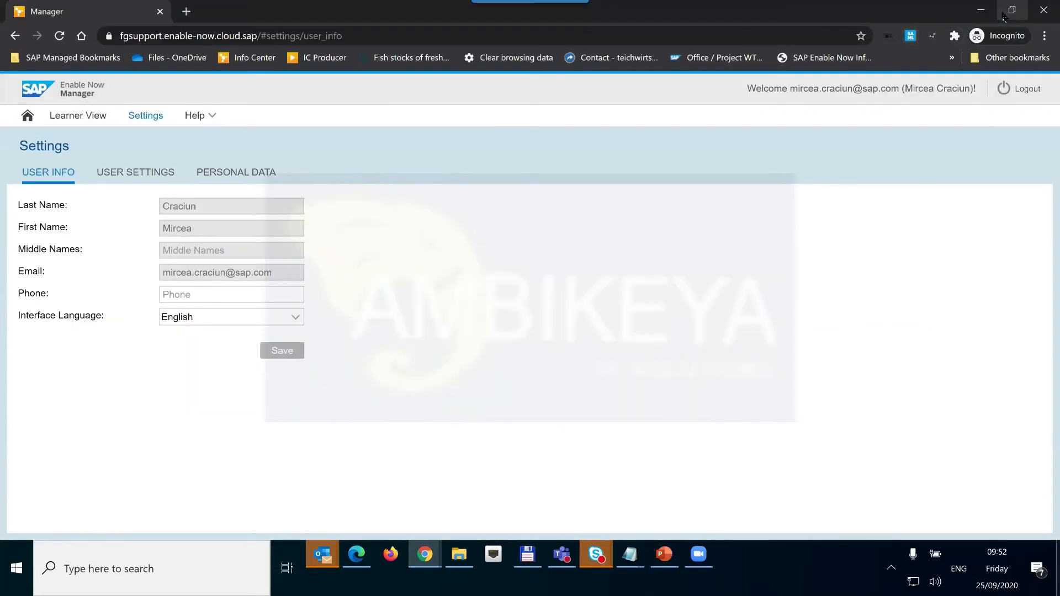
# In SAML-tracer, go back to message #7 SAMLResponse and highlight its sts.windows.net Issuer.
pyautogui.click(917, 38)
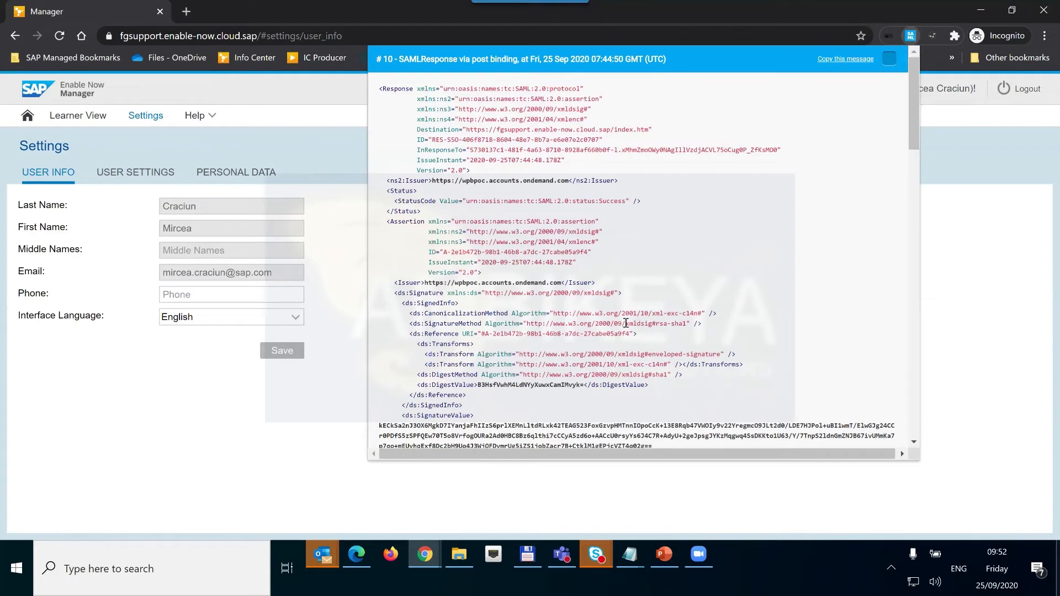
pyautogui.click(395, 274)
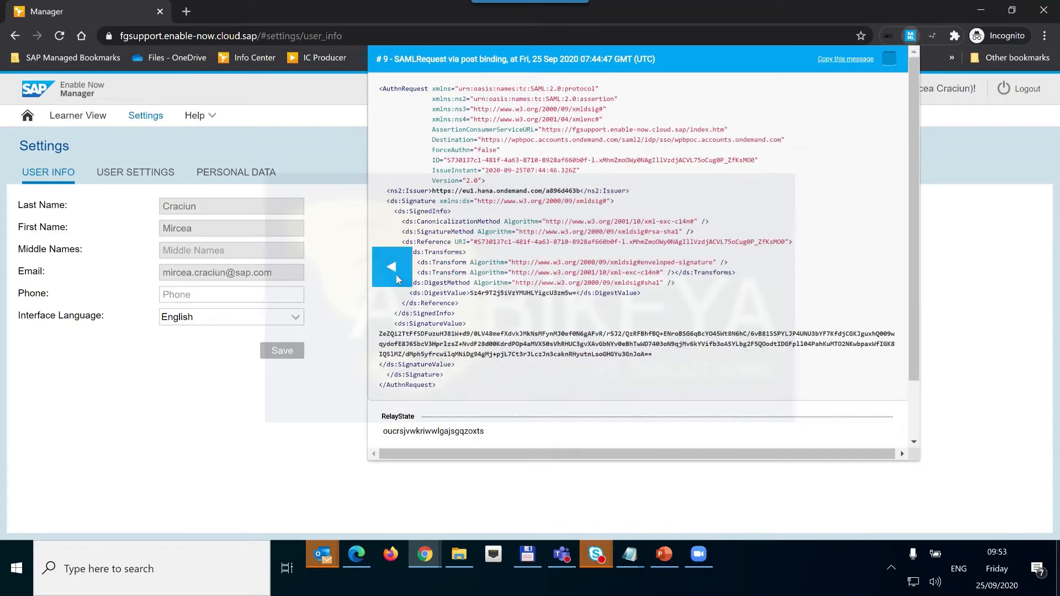
pyautogui.click(395, 274)
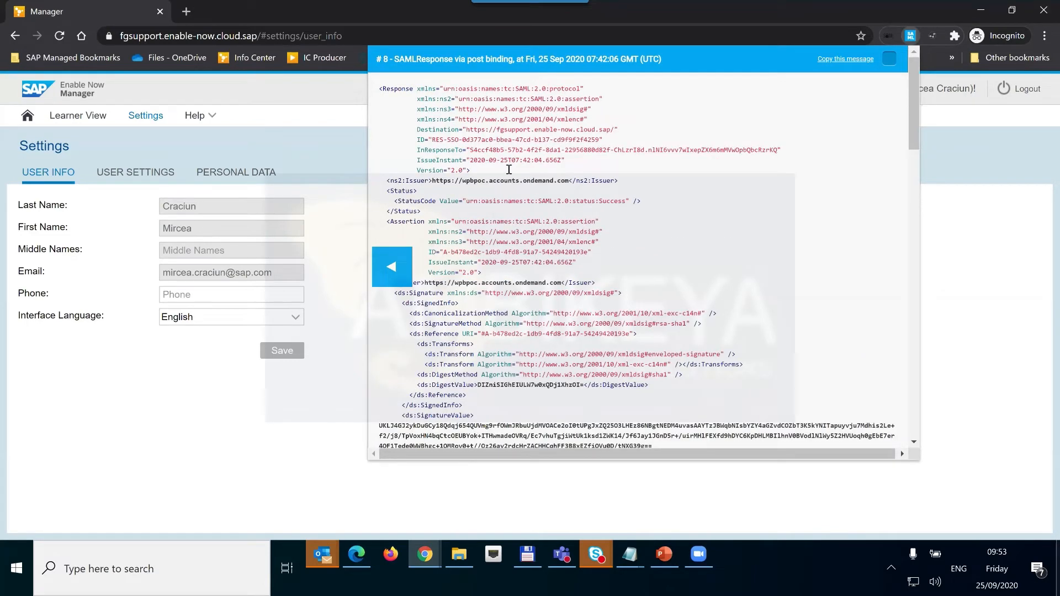
pyautogui.click(396, 273)
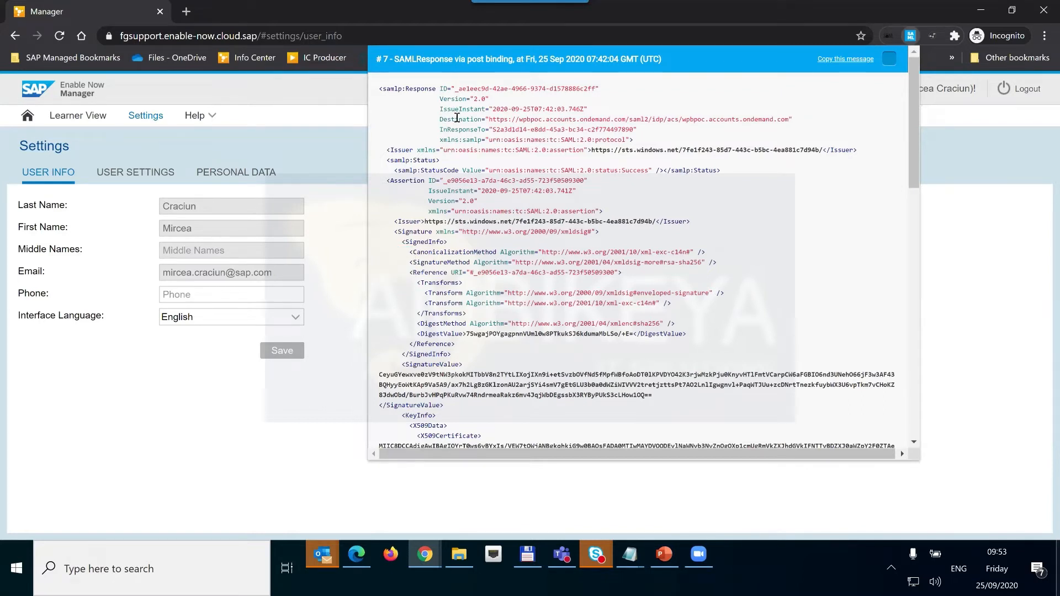
pyautogui.moveTo(439, 119); pyautogui.dragTo(820, 152)
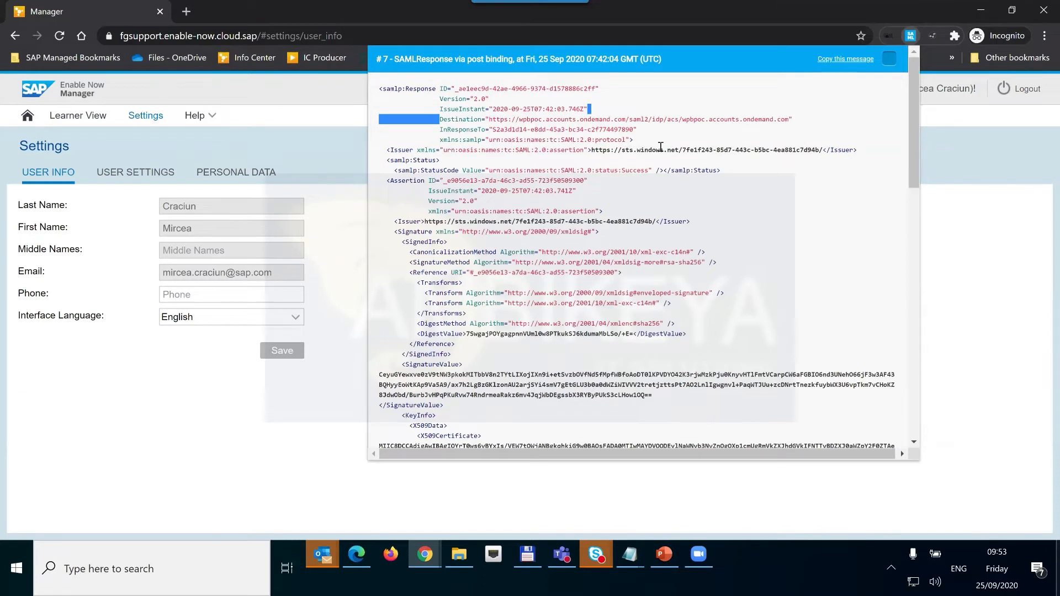
pyautogui.click(507, 153)
pyautogui.moveTo(820, 150); pyautogui.dragTo(444, 156)
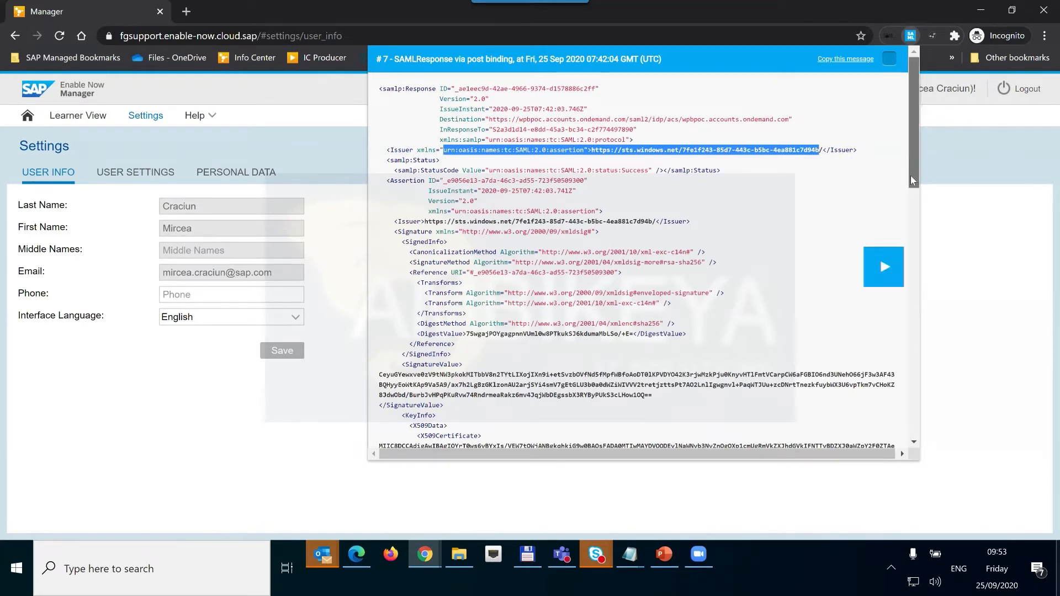
# Select and copy the full X509Certificate value from the response, then minimize the browser.
pyautogui.scroll(-3, 909, 176)
pyautogui.scroll(-3, 437, 264)
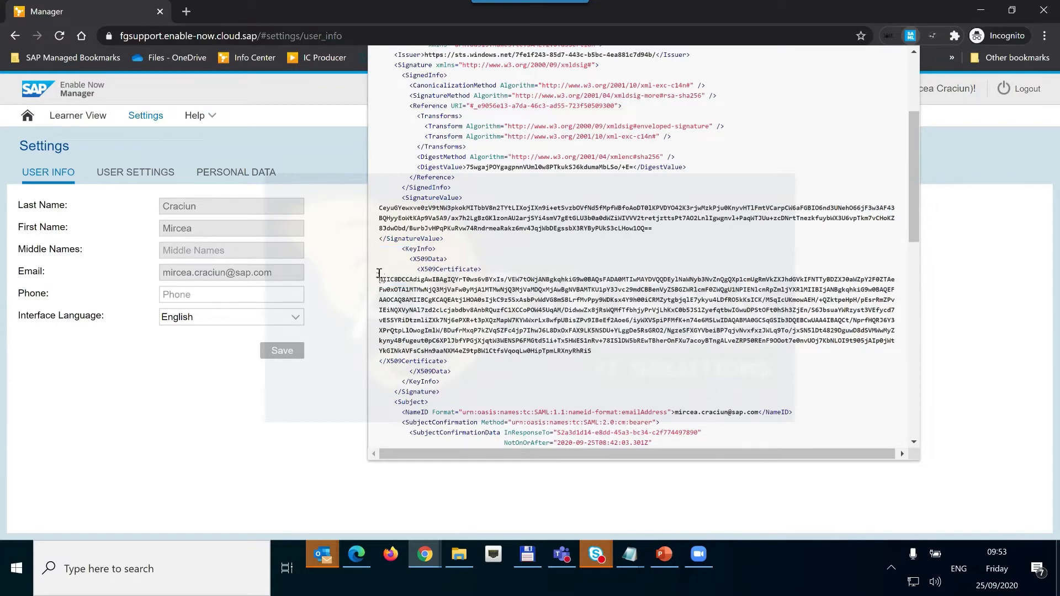
pyautogui.moveTo(448, 362); pyautogui.dragTo(418, 266)
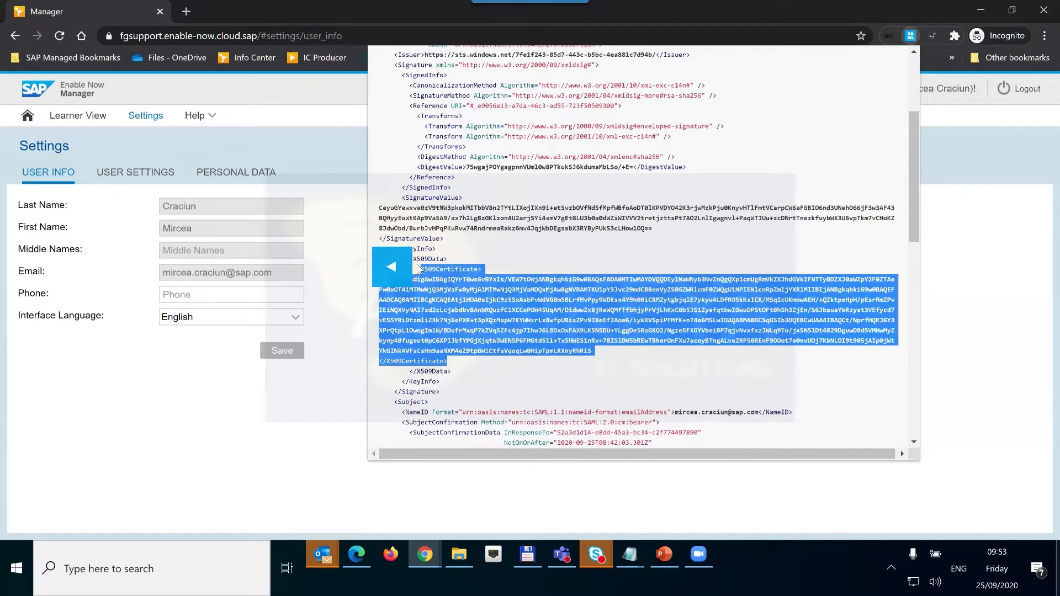
pyautogui.click(590, 351)
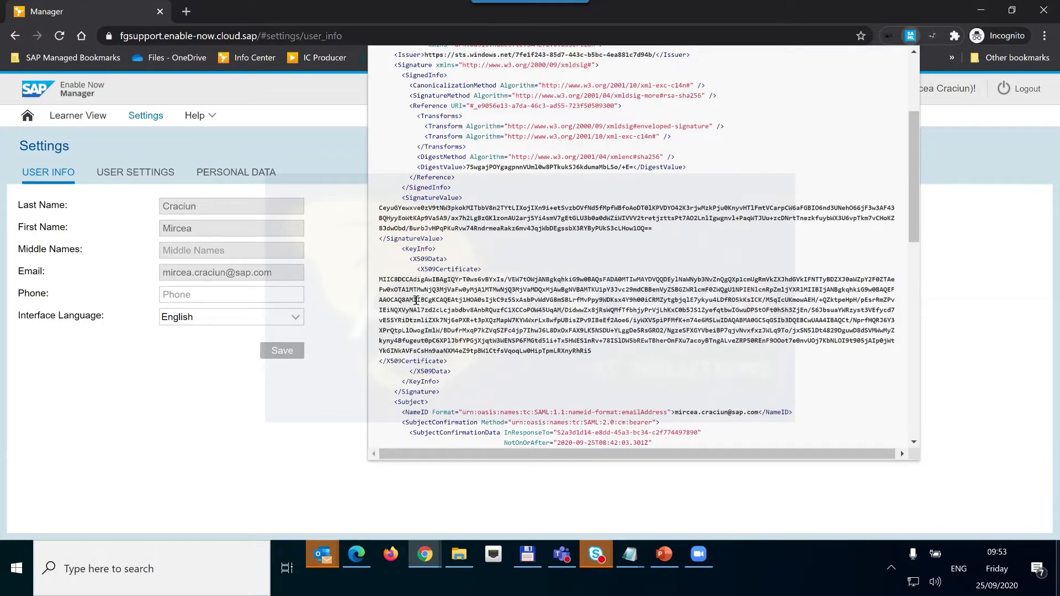
pyautogui.keyDown('shift'); pyautogui.click(379, 279); pyautogui.keyUp('shift')
pyautogui.moveTo(379, 280); pyautogui.dragTo(417, 279)
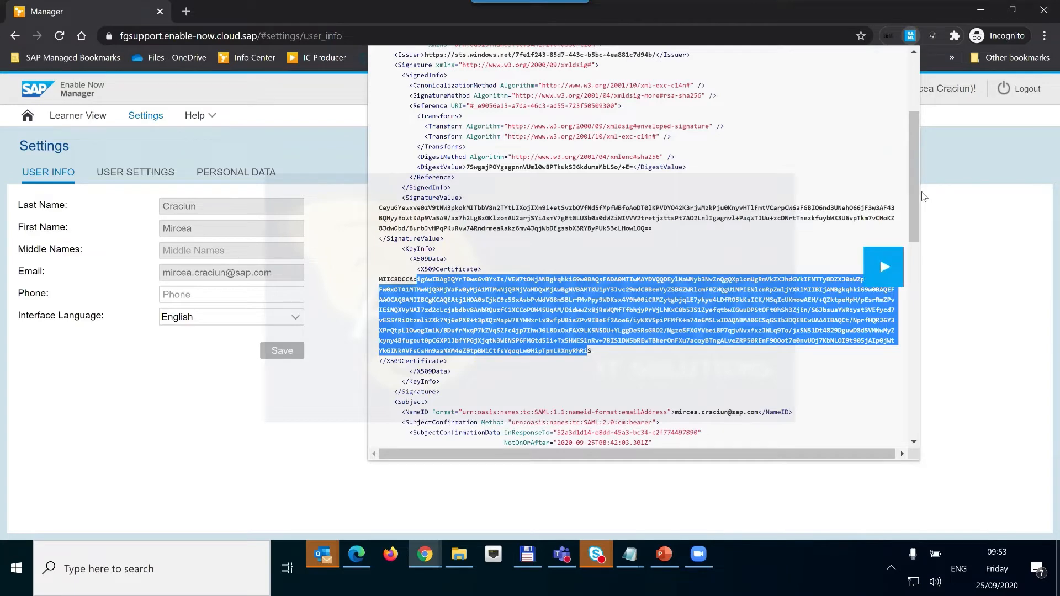
pyautogui.scroll(-3, 404, 157)
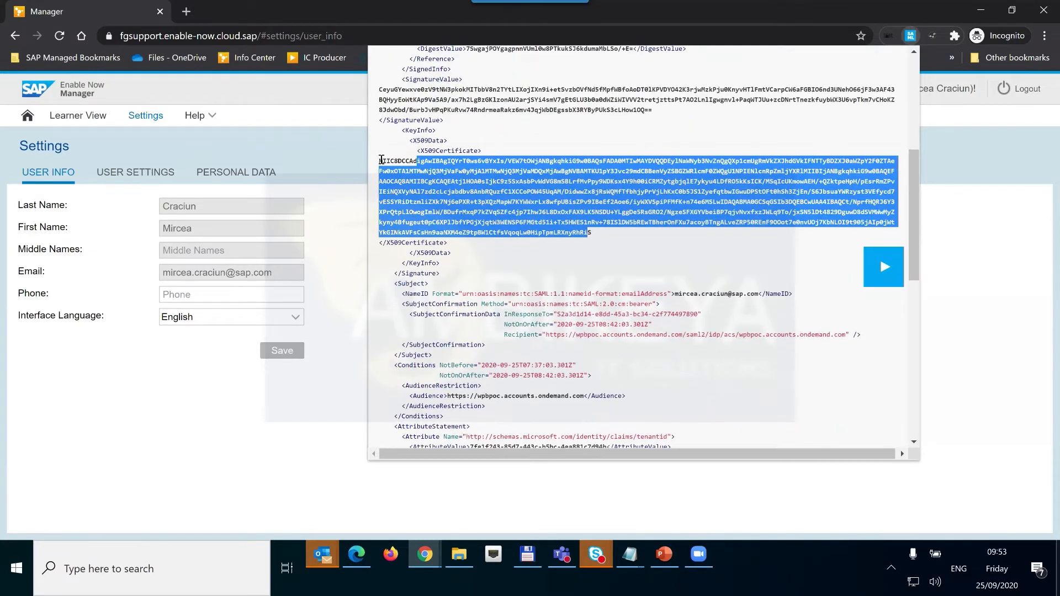
pyautogui.moveTo(379, 160); pyautogui.dragTo(624, 234)
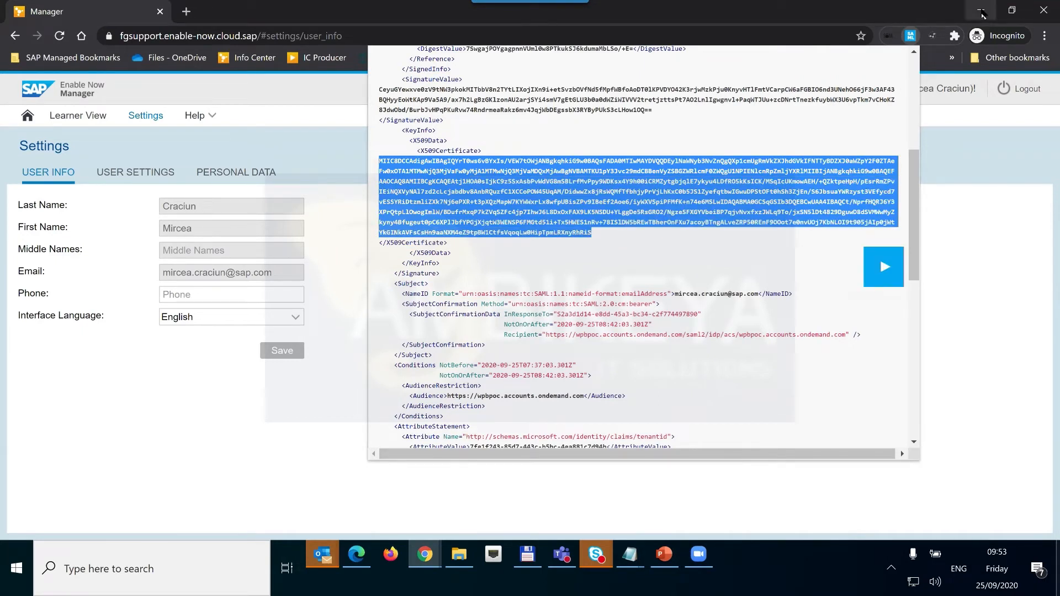
pyautogui.click(981, 11)
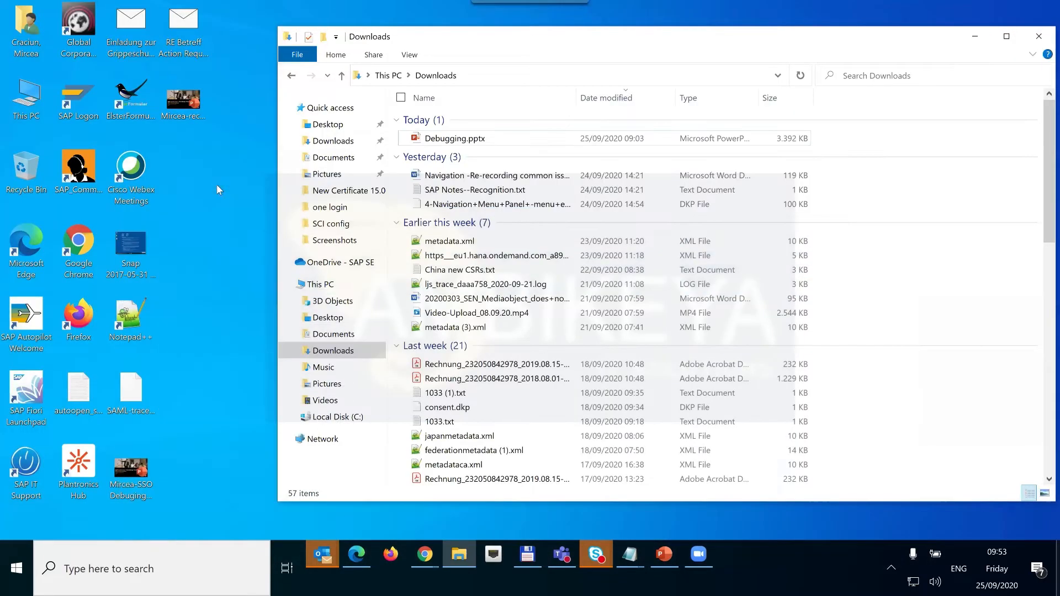
# Create a new text document on the desktop named New Text Document.txt.
pyautogui.rightClick(217, 184)
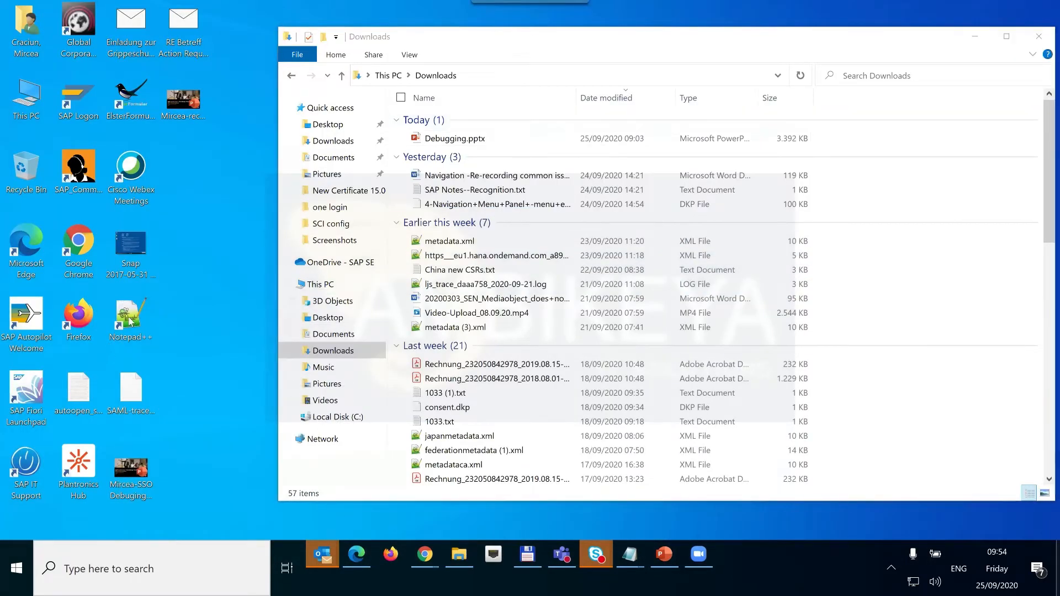
pyautogui.moveTo(193, 319)
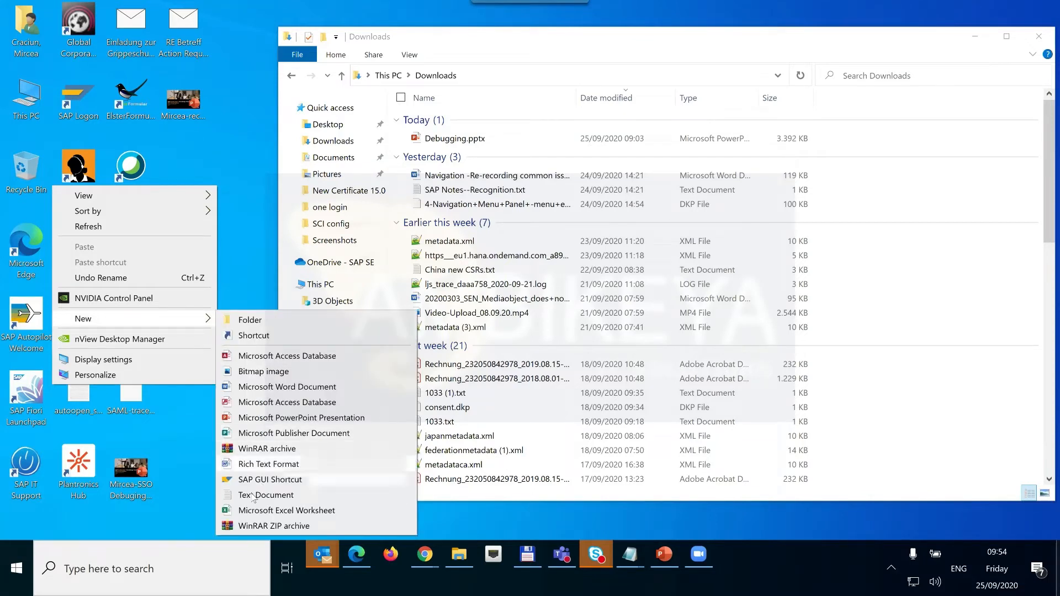
pyautogui.click(255, 495)
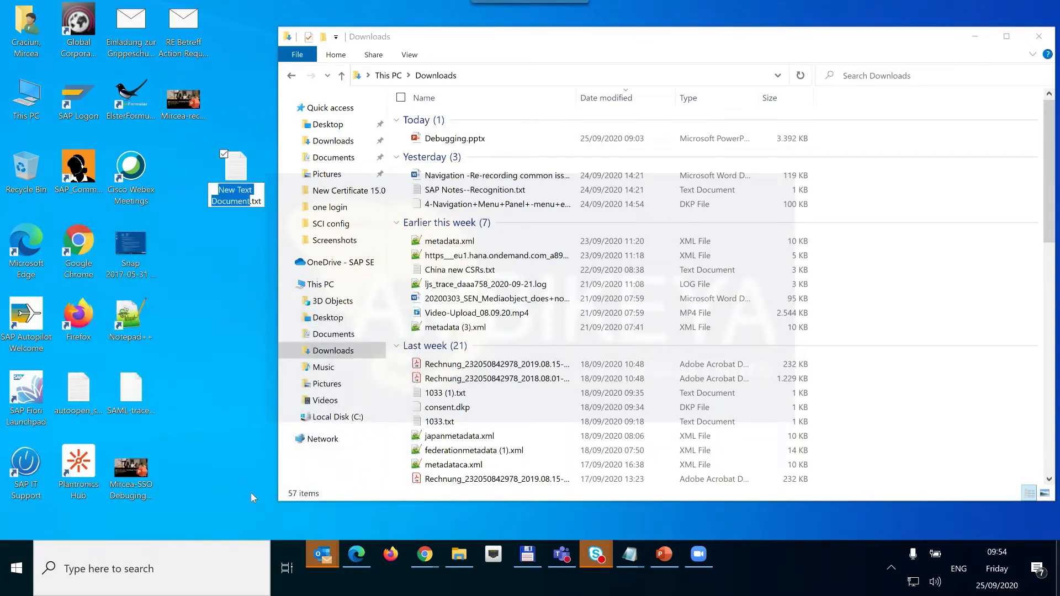
pyautogui.press('Return')
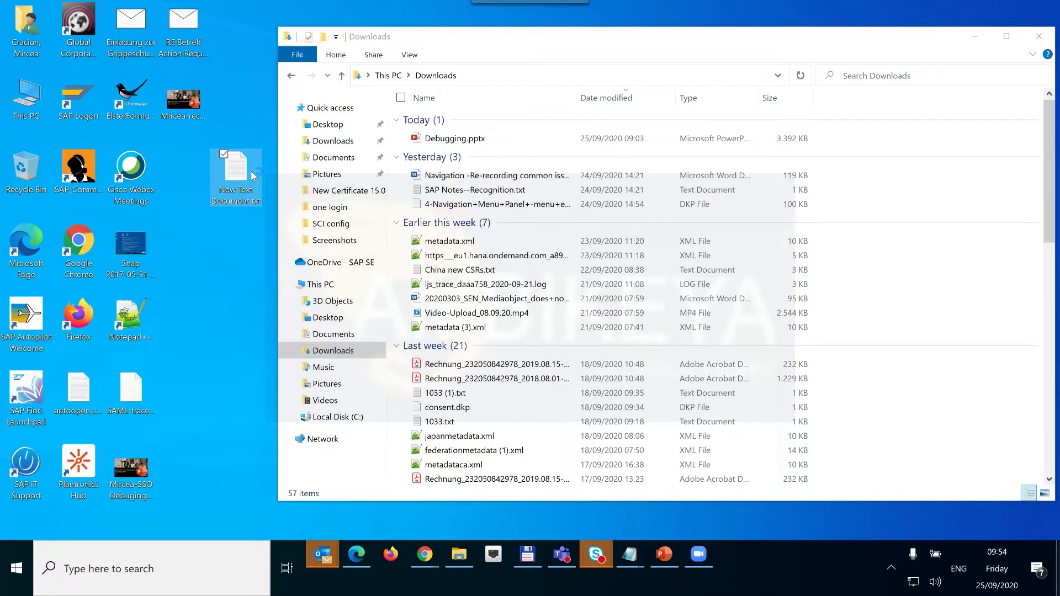
# Paste the copied certificate text into New Text Document.txt and save it when closing Notepad.
pyautogui.doubleClick(239, 210)
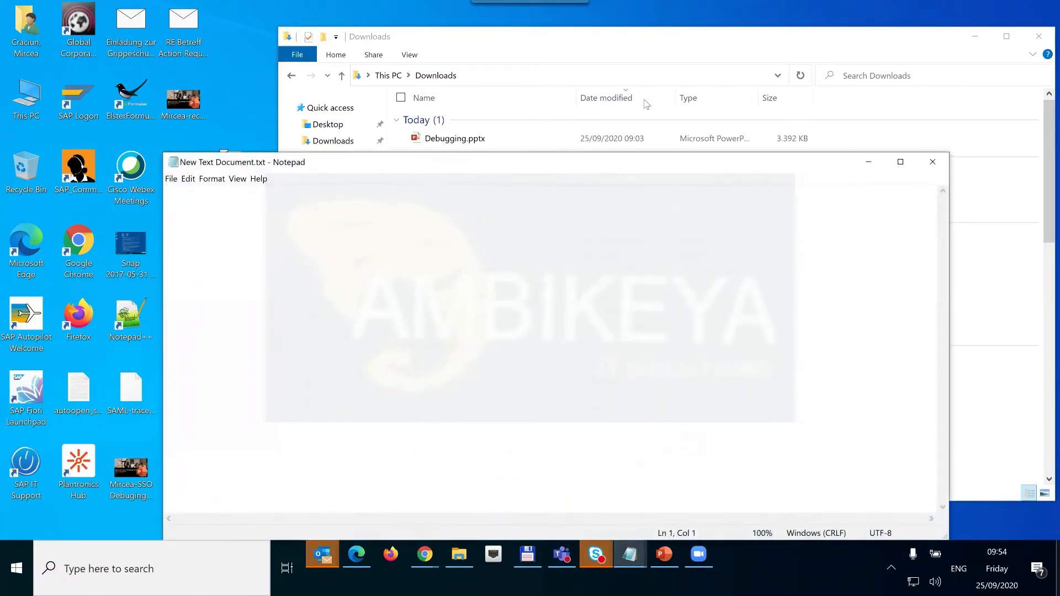
pyautogui.hotkey('ctrl', 'v')
pyautogui.click(932, 163)
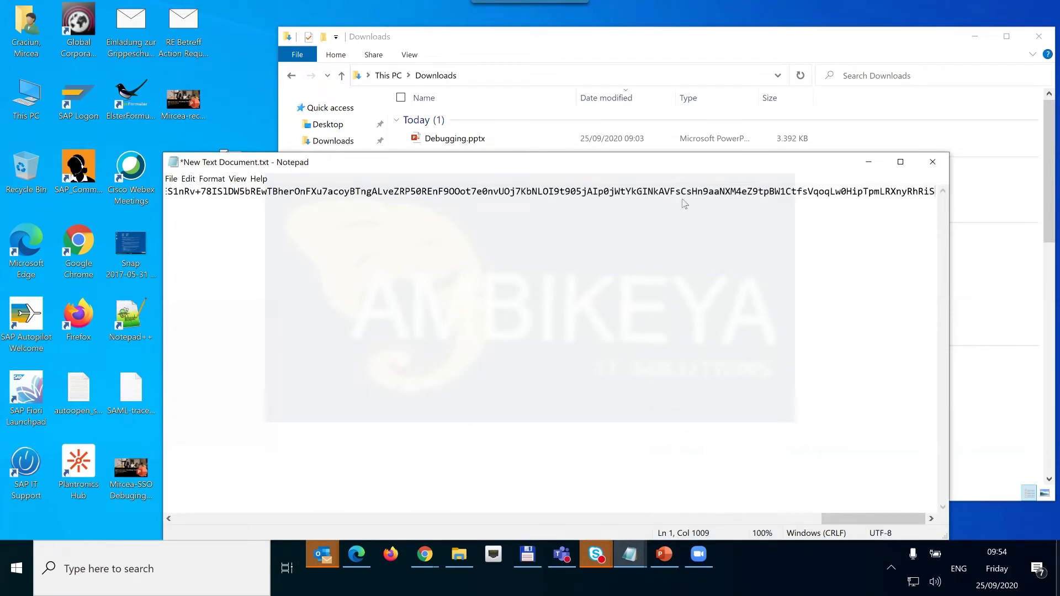
pyautogui.click(483, 296)
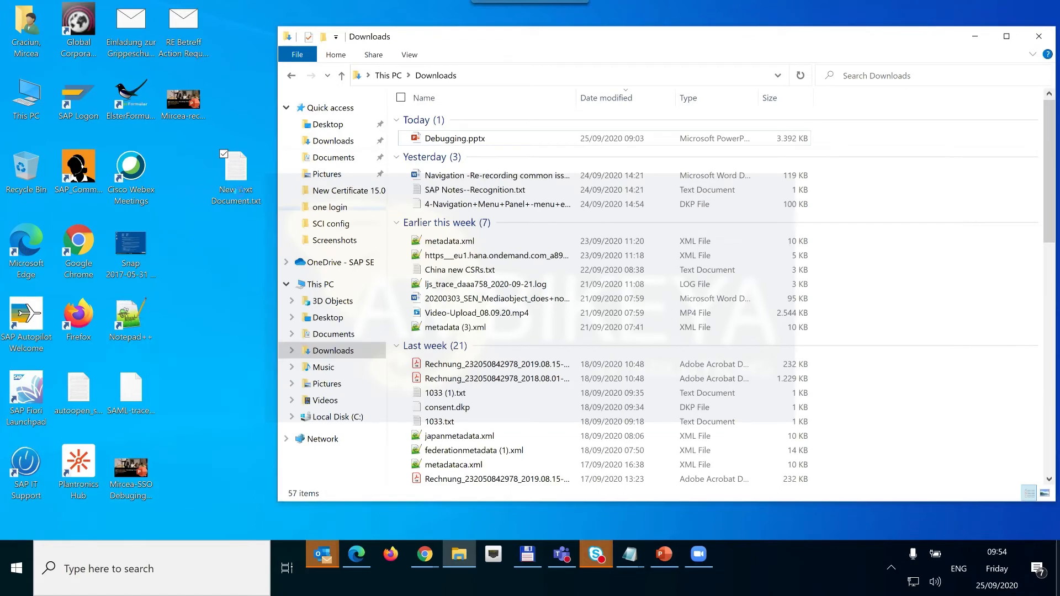
# Change the desktop file's extension from .txt to .cer, making it New Text Document.cer.
pyautogui.click(241, 190)
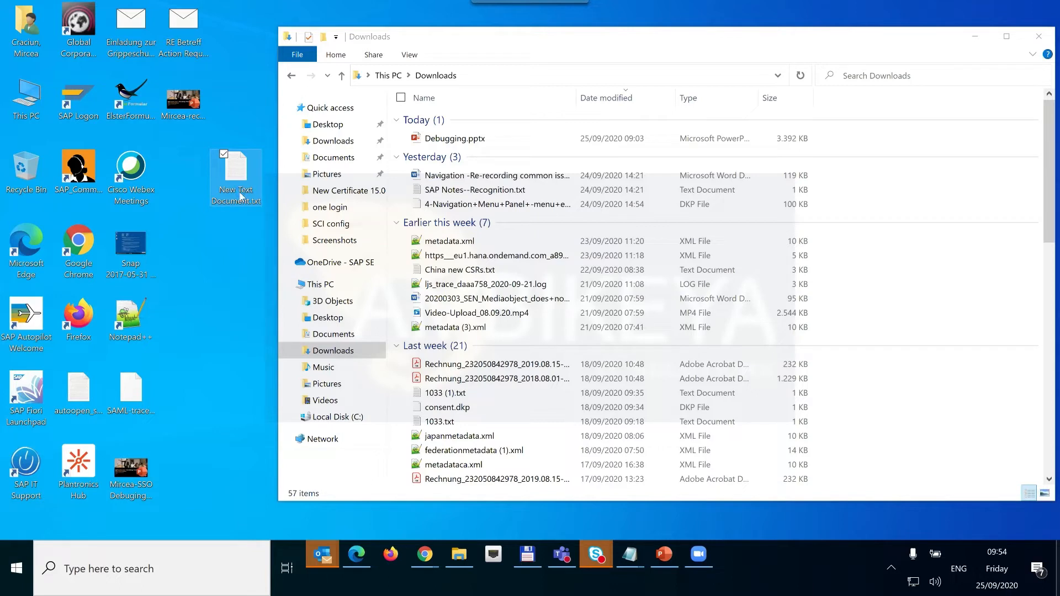
pyautogui.rightClick(227, 197)
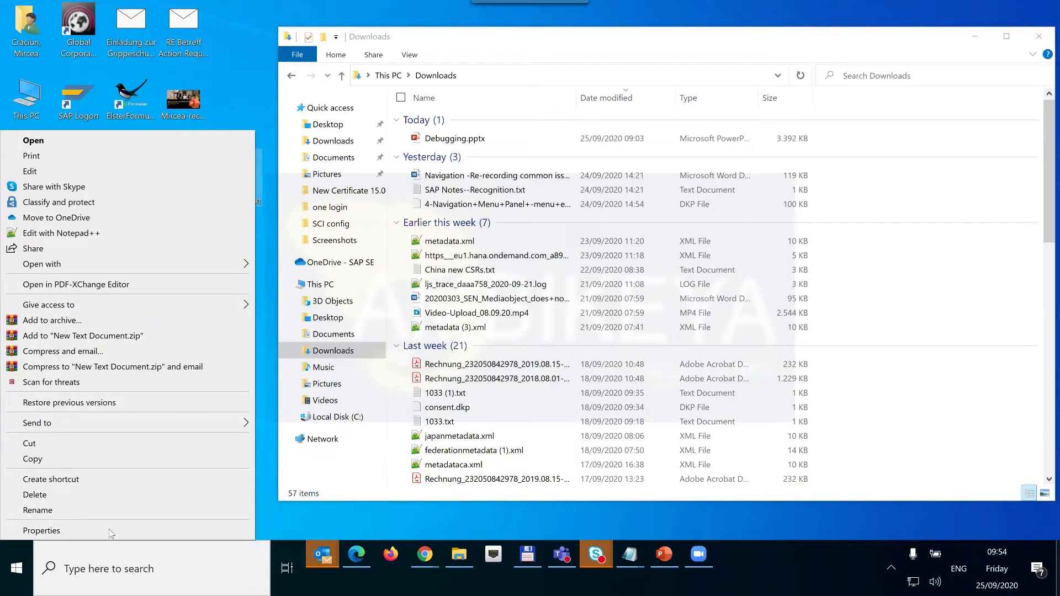
pyautogui.press('Up')
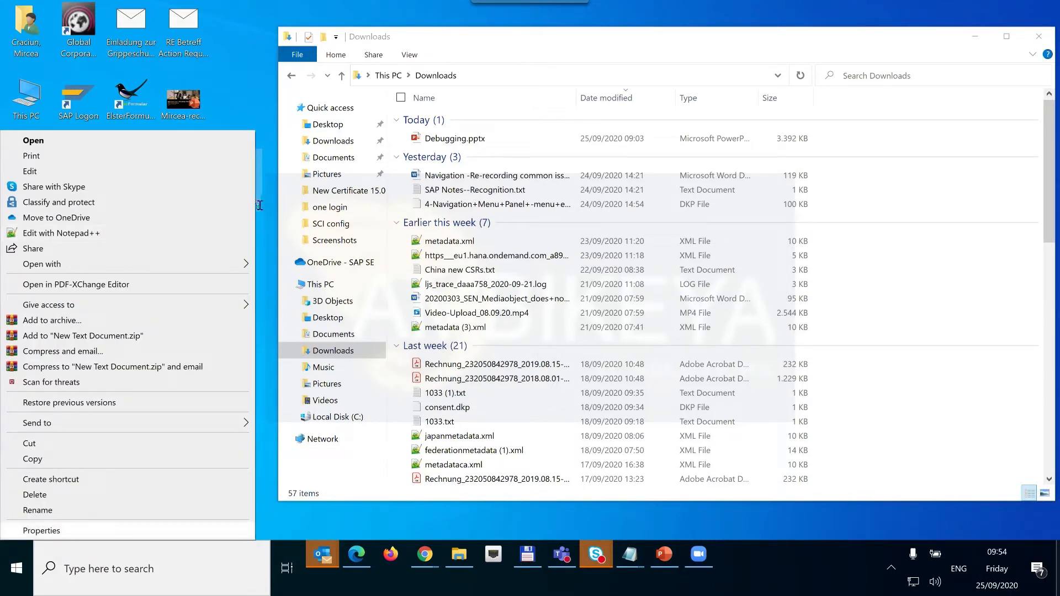
pyautogui.press('m')
pyautogui.click(253, 204)
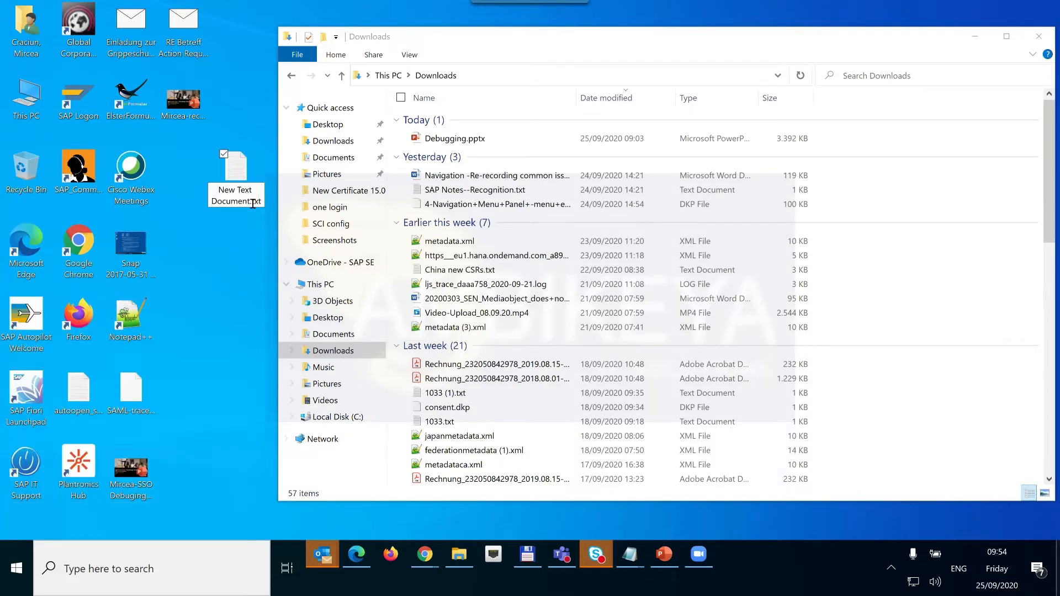
pyautogui.press('BackSpace')
pyautogui.press('BackSpace')
pyautogui.press('BackSpace')
pyautogui.write('cer')
pyautogui.press('Return')
pyautogui.press('Return')
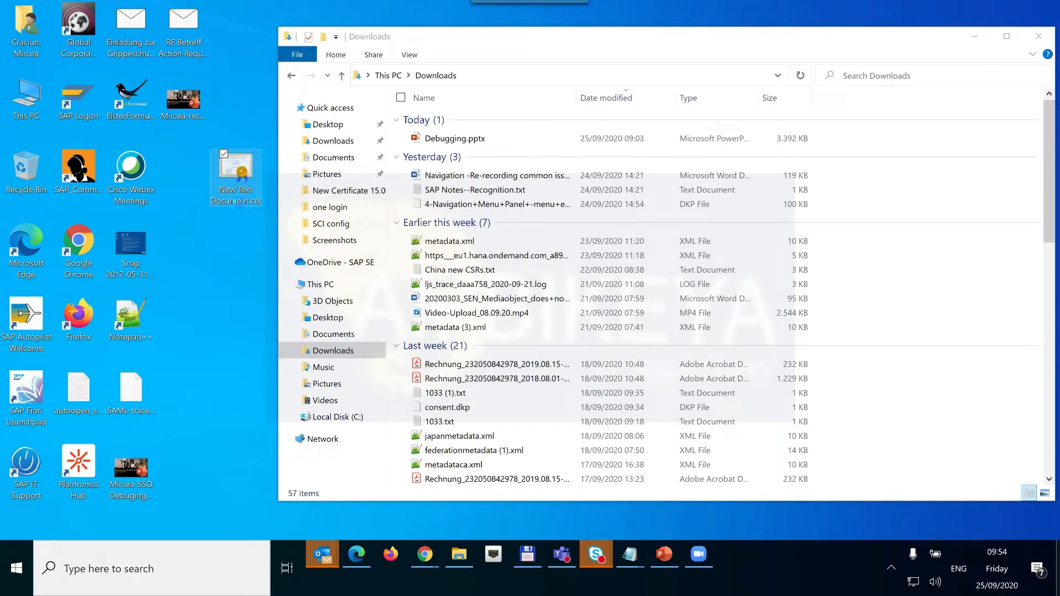
# View the Azure Federated SSO certificate valid 13/05/2019–13/05/2022, then return to the Debugging presentation.
pyautogui.doubleClick(238, 201)
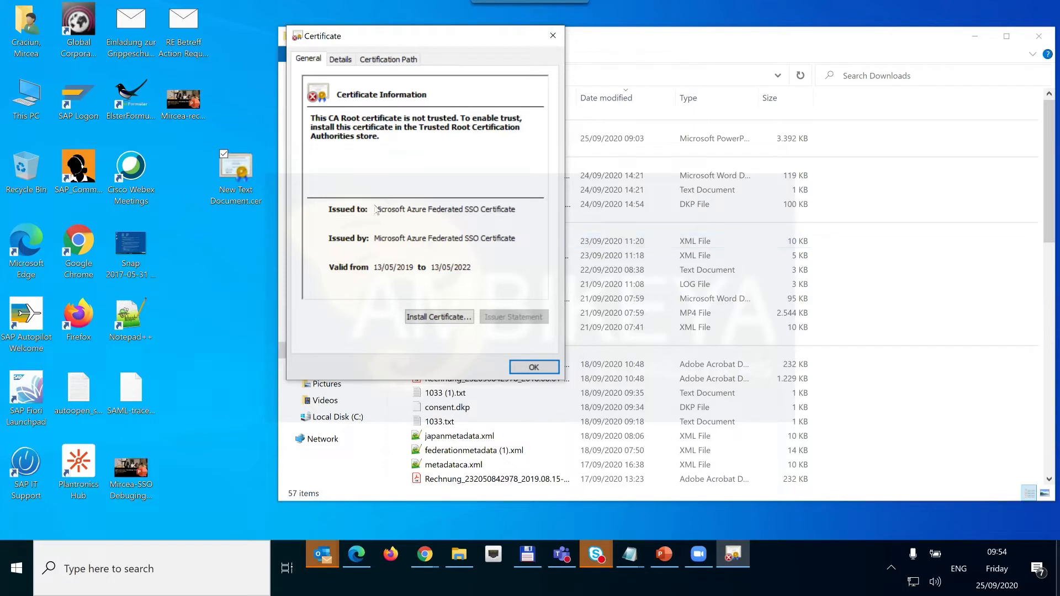
pyautogui.hotkey('shift', 'Tab')
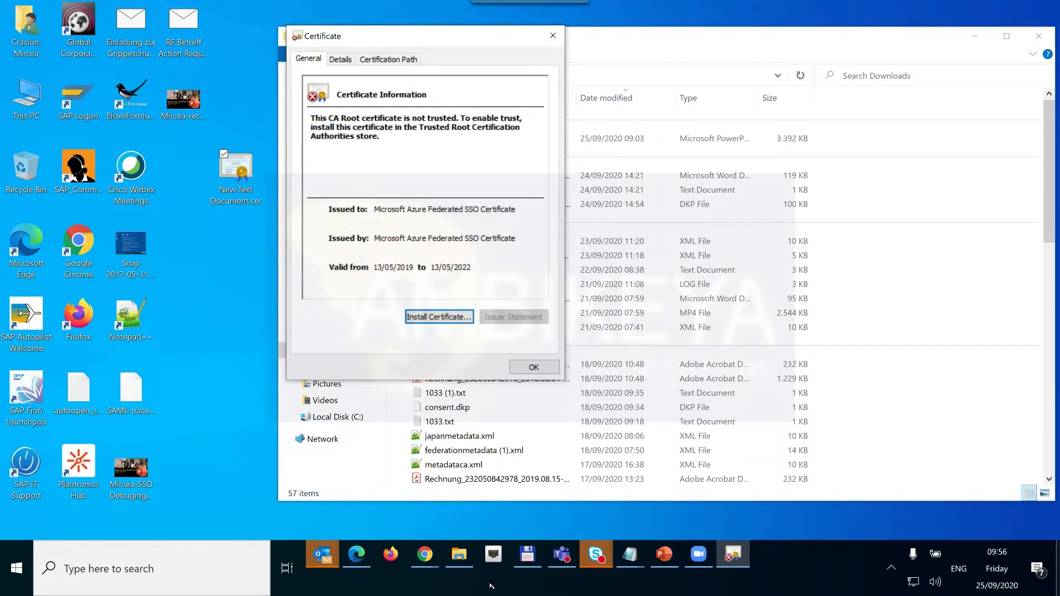
pyautogui.click(553, 35)
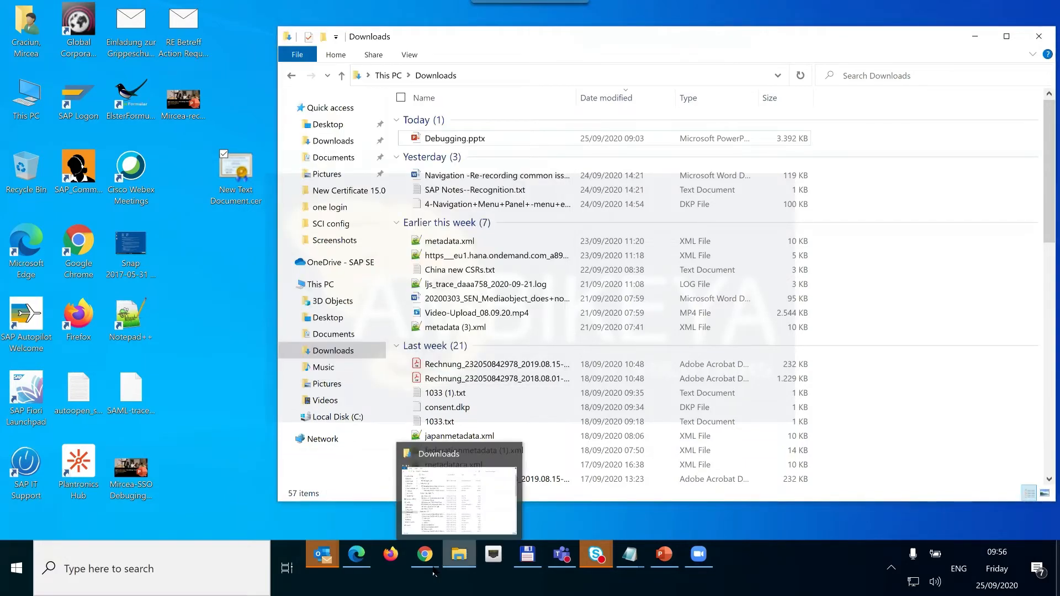
pyautogui.click(665, 561)
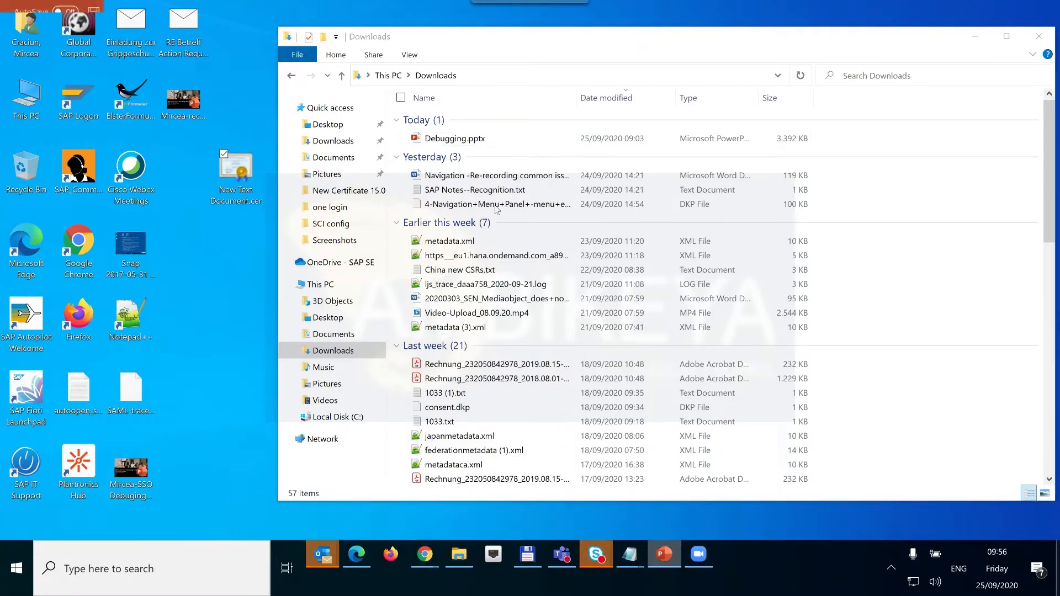
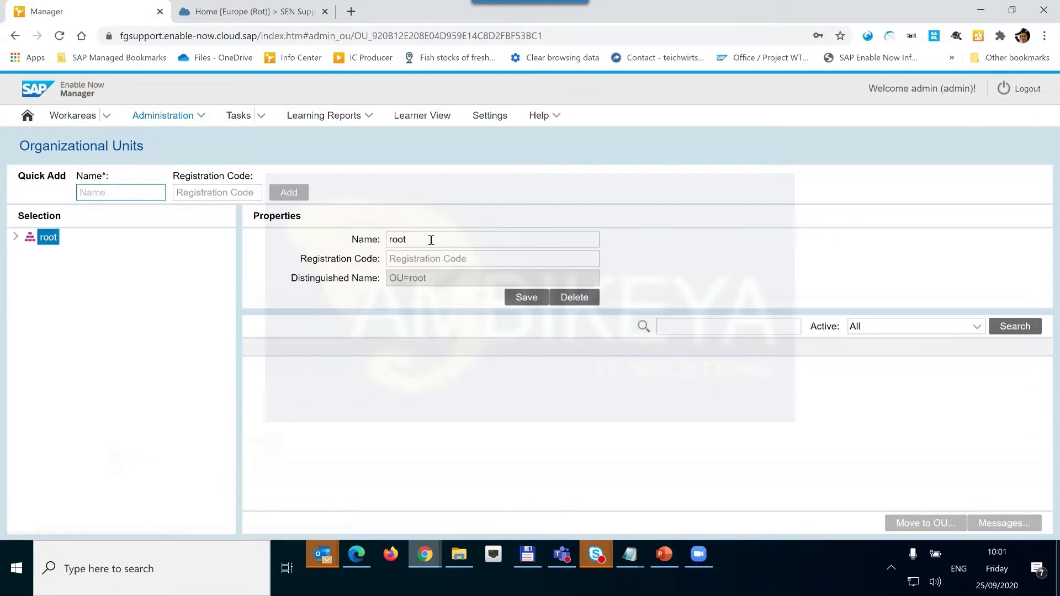
# Append _modify to the top-level unit name root and save it as root_modify.
pyautogui.click(431, 240)
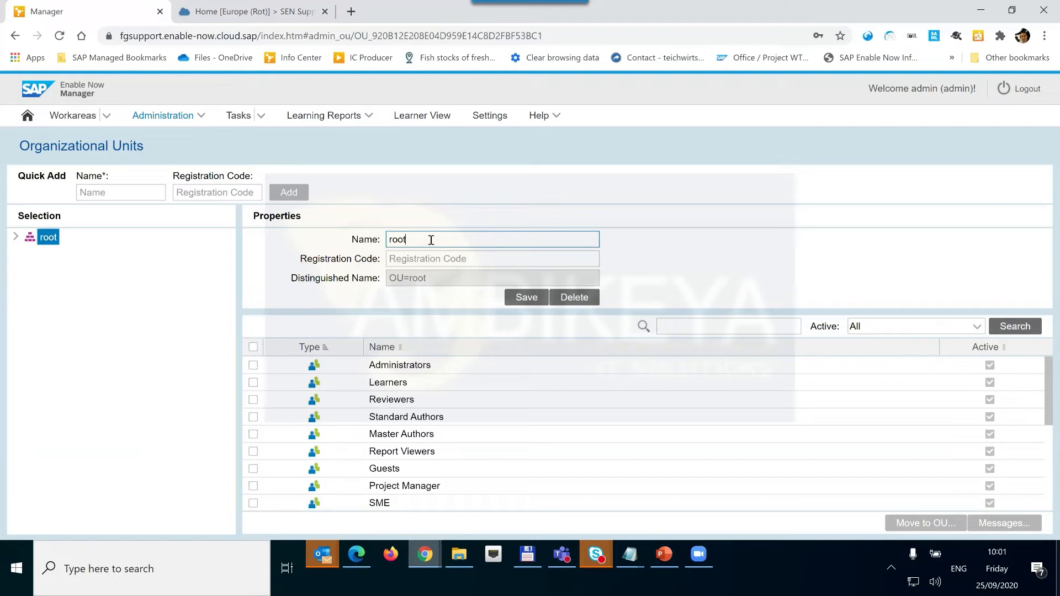
pyautogui.click(513, 303)
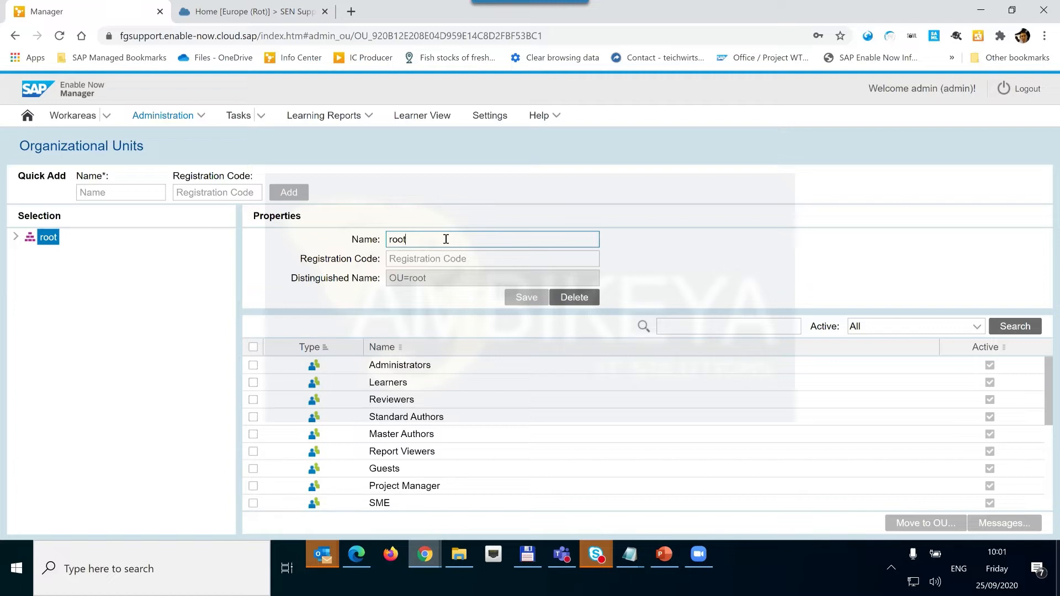
pyautogui.write('_')
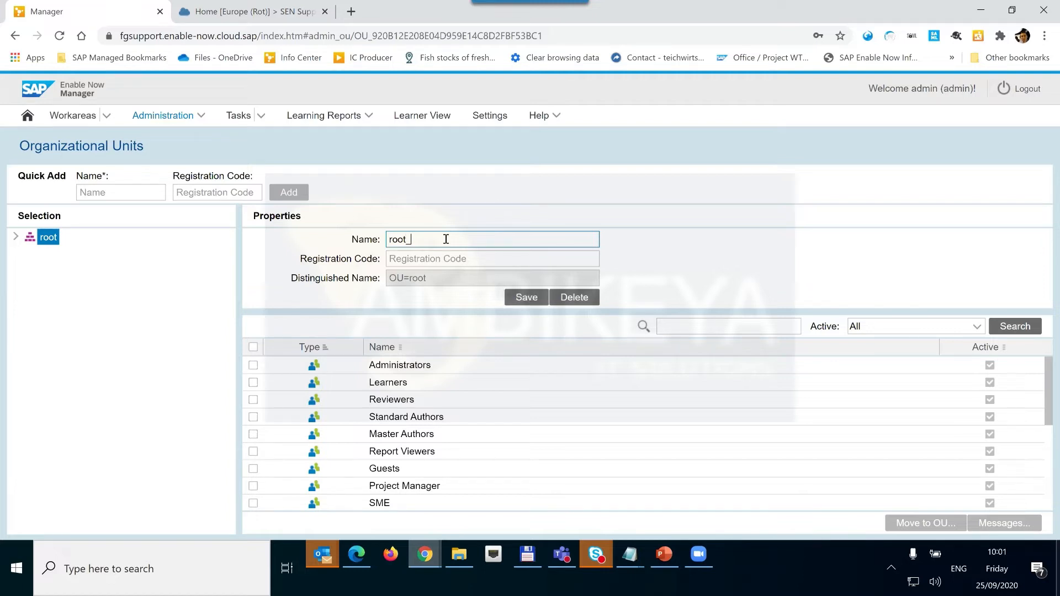
pyautogui.write('modify')
pyautogui.click(530, 298)
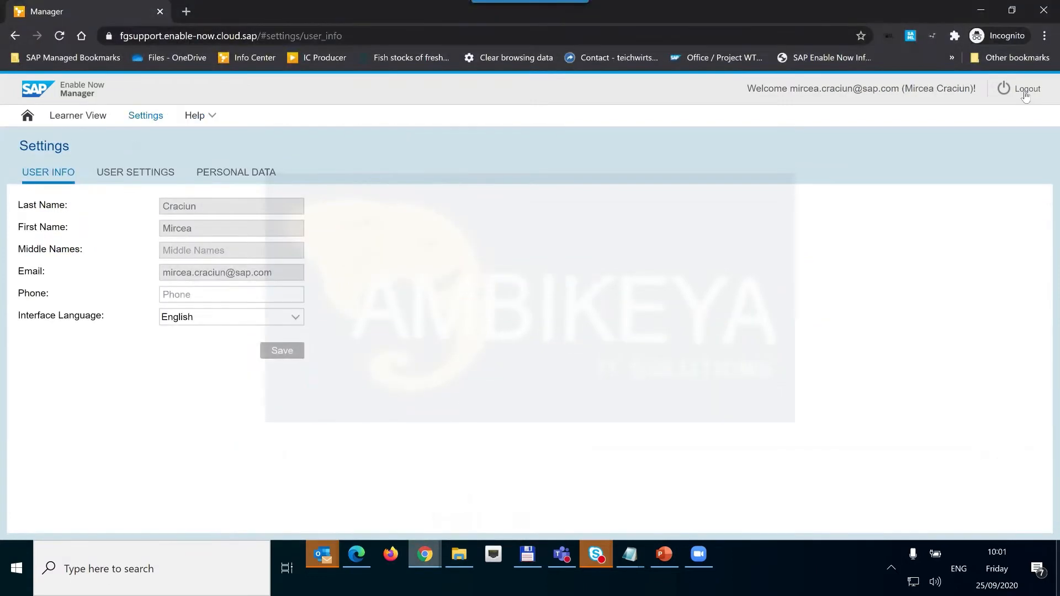
# Try a single sign-on login in the incognito window, then expand root_modify to reveal Imported Users and system.
pyautogui.click(1025, 94)
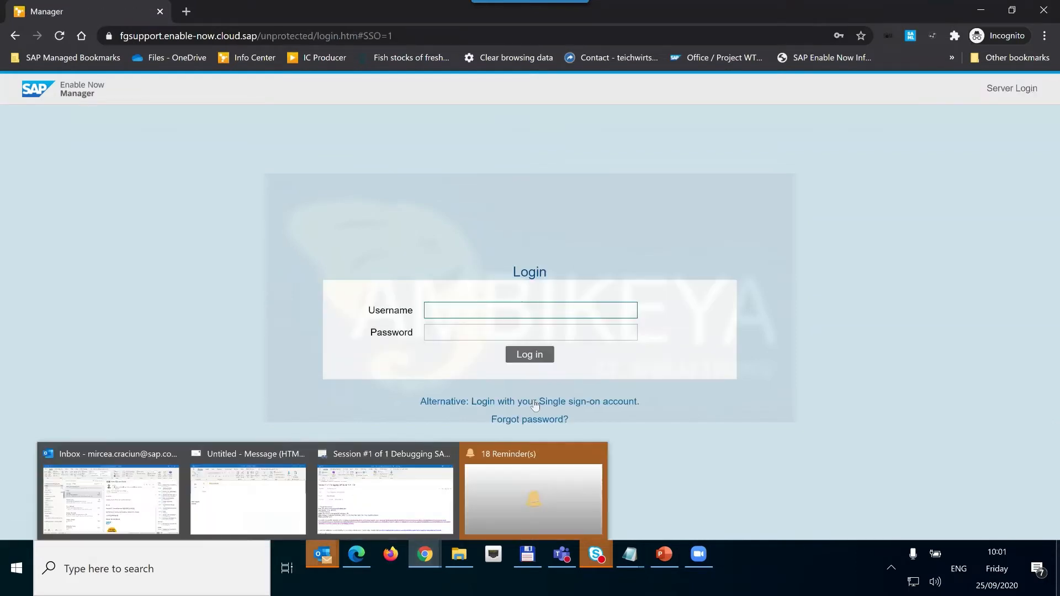
pyautogui.click(535, 403)
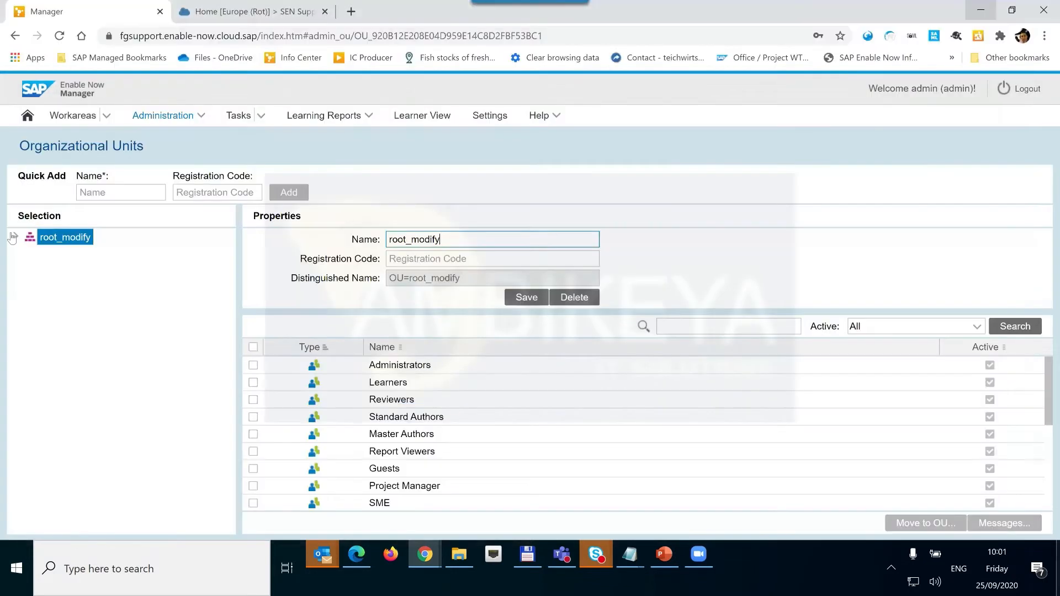
pyautogui.click(13, 237)
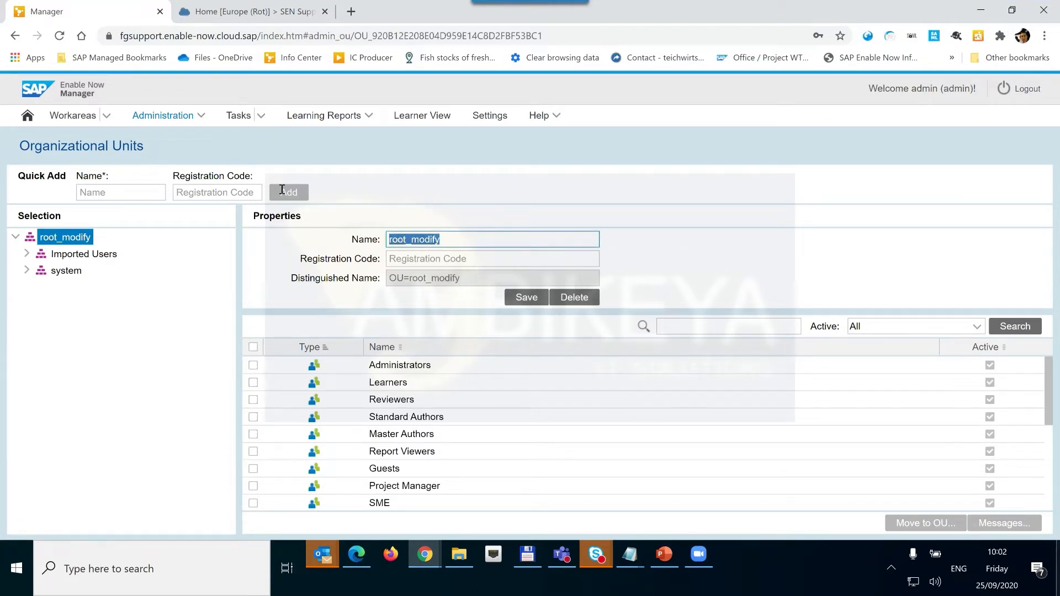
# Remove _modify so the top-level unit is named root again, and save.
pyautogui.click(454, 244)
pyautogui.press('BackSpace')
pyautogui.press('BackSpace')
pyautogui.press('BackSpace')
pyautogui.press('BackSpace')
pyautogui.press('BackSpace')
pyautogui.press('BackSpace')
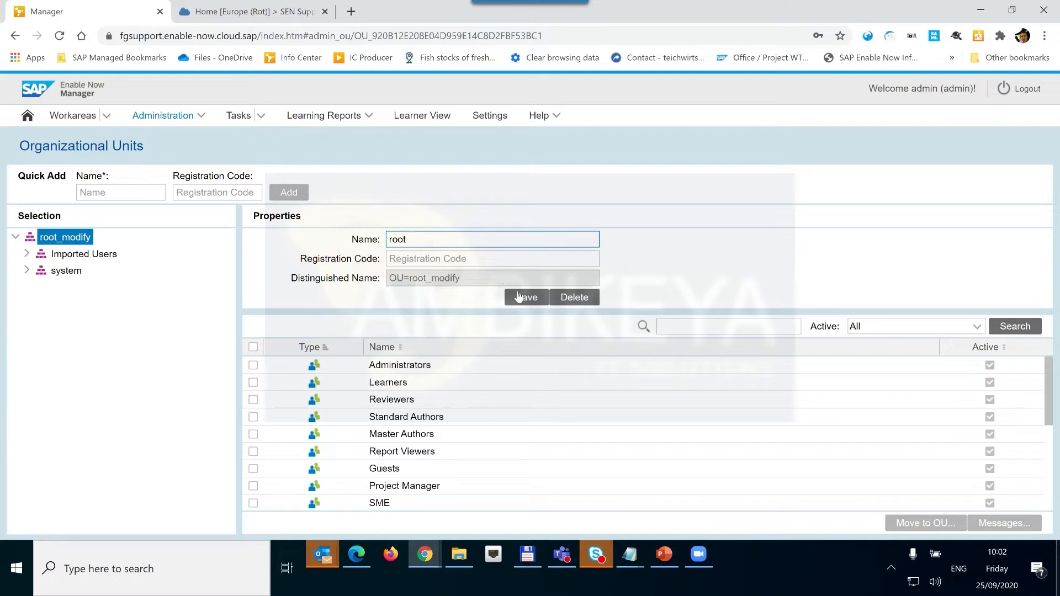
pyautogui.click(519, 297)
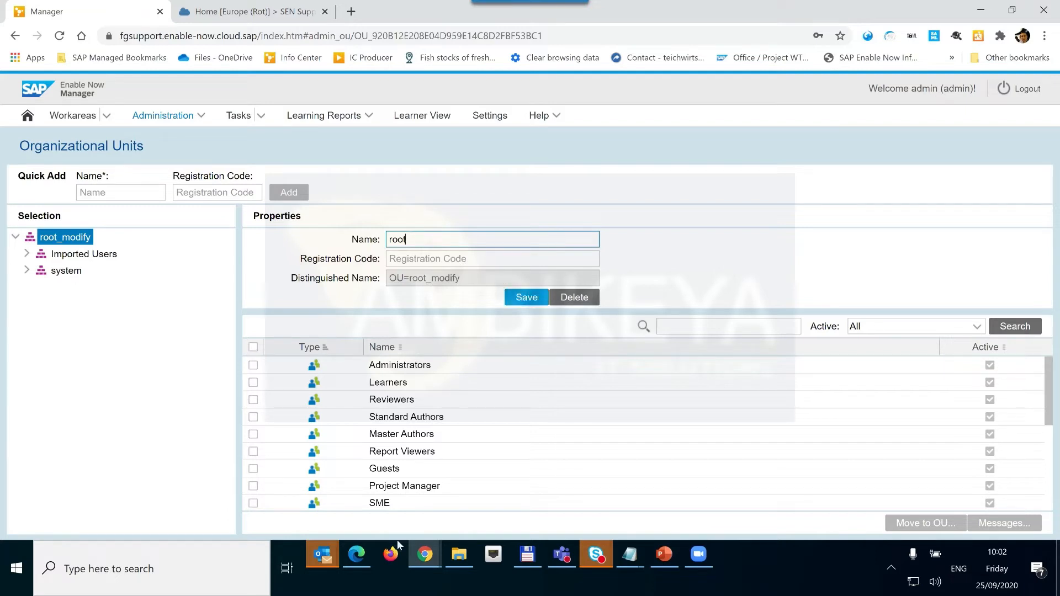
# In the incognito window, dismiss the 404 XHR error and reload the login page with F5.
pyautogui.moveTo(426, 562)
pyautogui.click(511, 486)
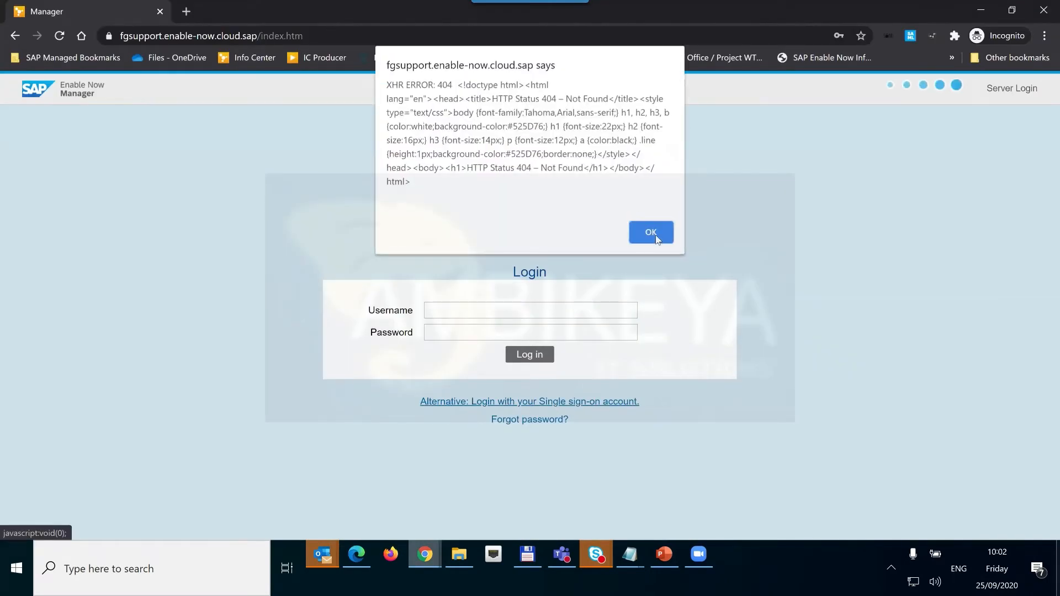
pyautogui.click(656, 236)
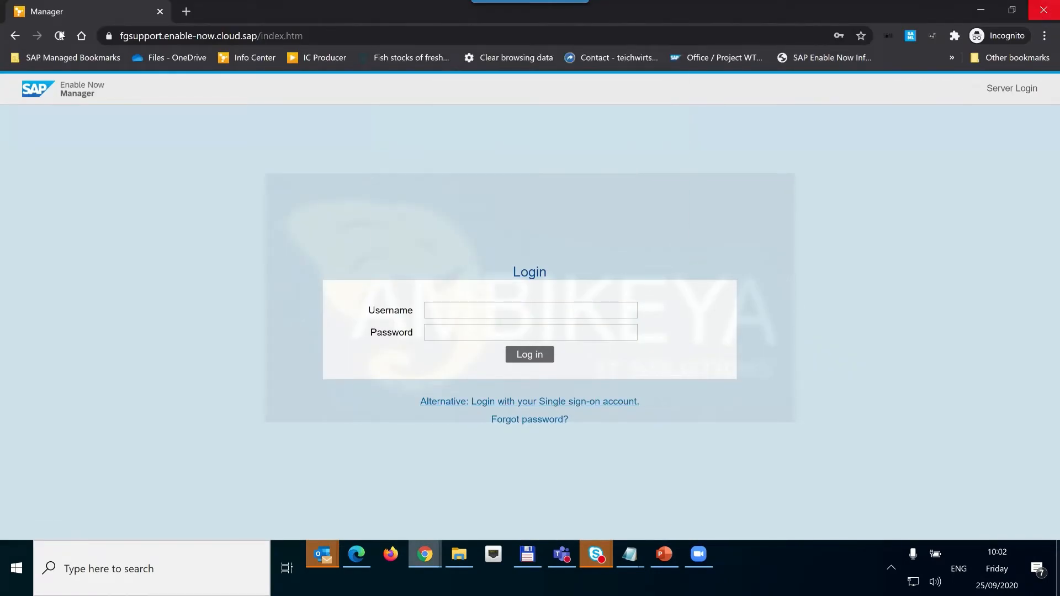
pyautogui.press('F5')
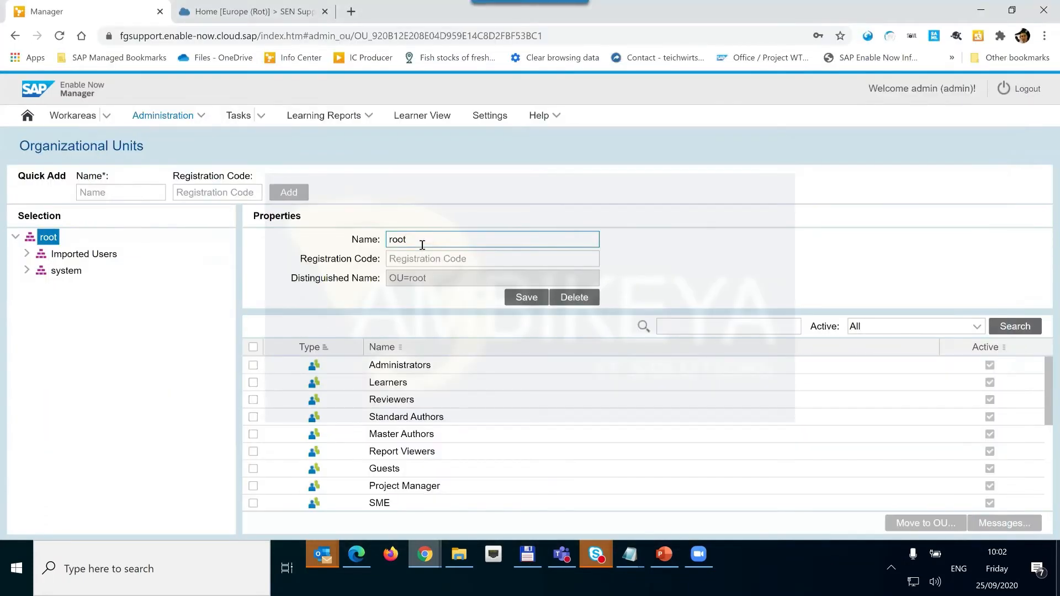
# Rename the top-level organizational unit to root_mod and save it.
pyautogui.write('b')
pyautogui.write('mo')
pyautogui.write('d')
pyautogui.click(527, 298)
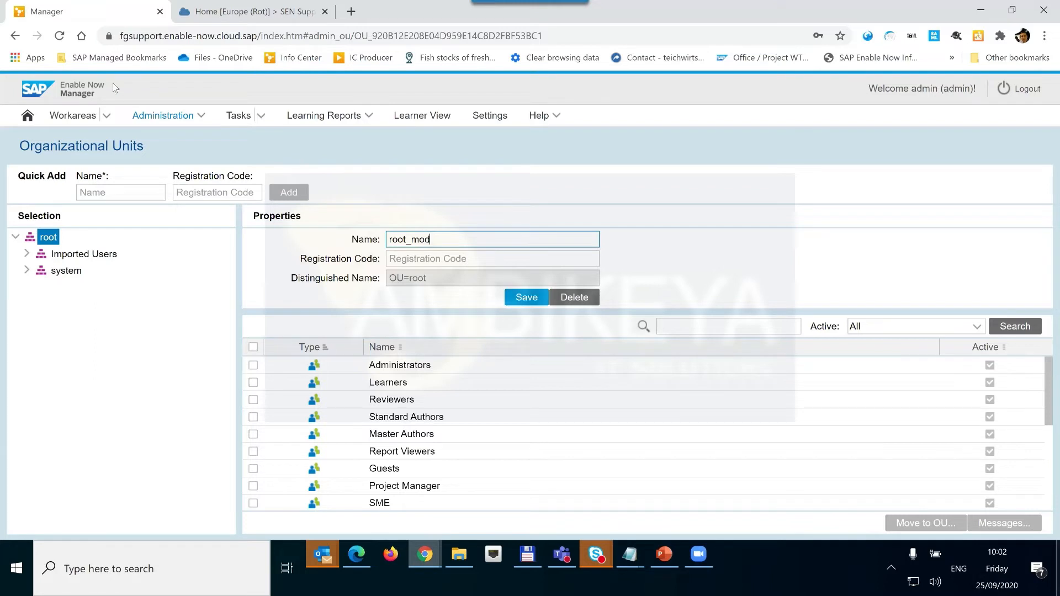
pyautogui.click(157, 119)
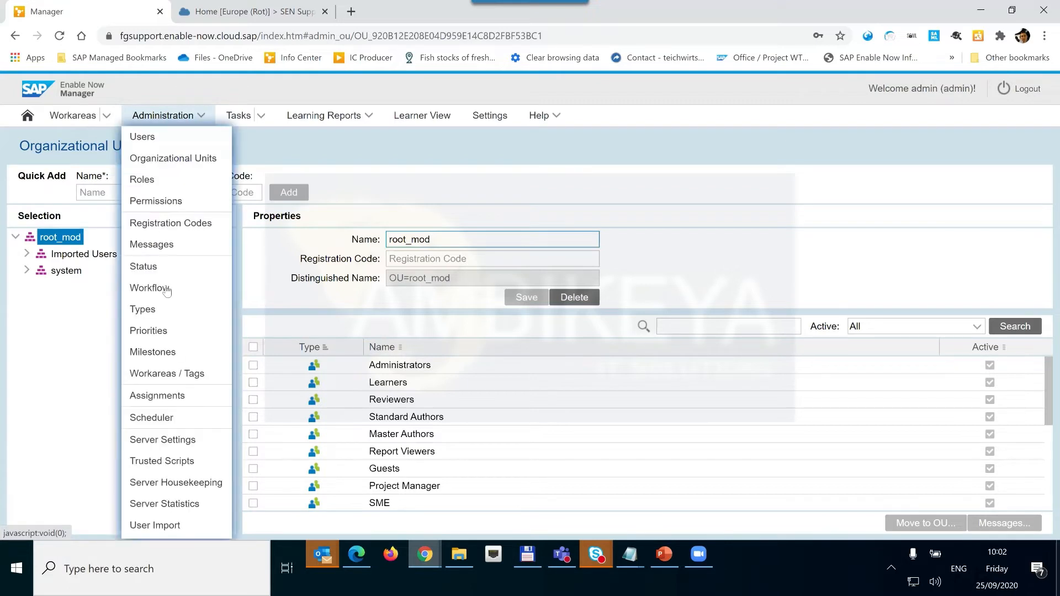
# In Server Settings, append _mod to the automatic user creation unit DN.
pyautogui.click(171, 439)
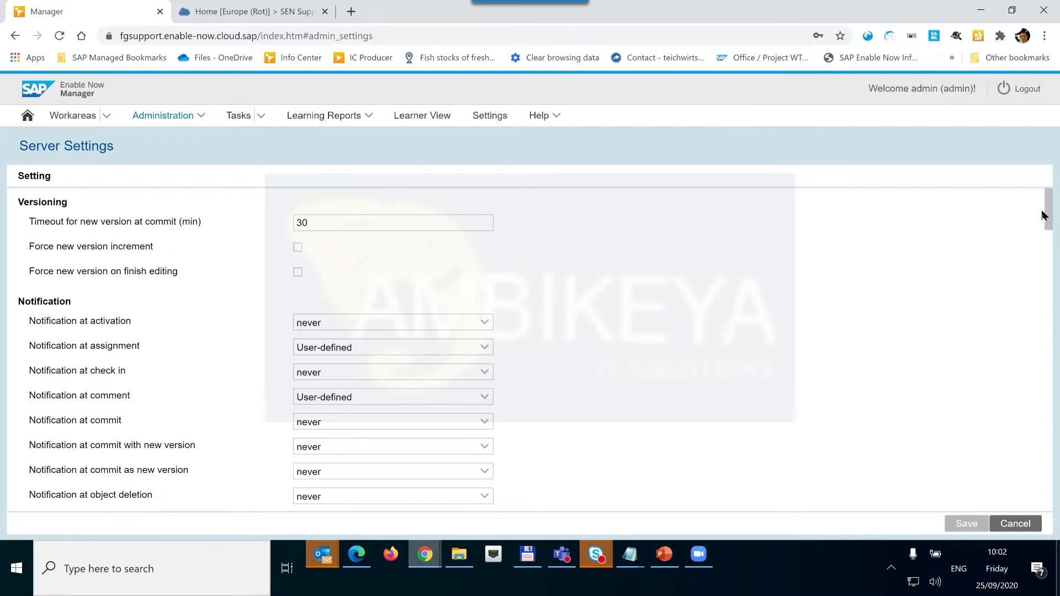
pyautogui.scroll(-1, 1043, 392)
pyautogui.scroll(-20, 1043, 413)
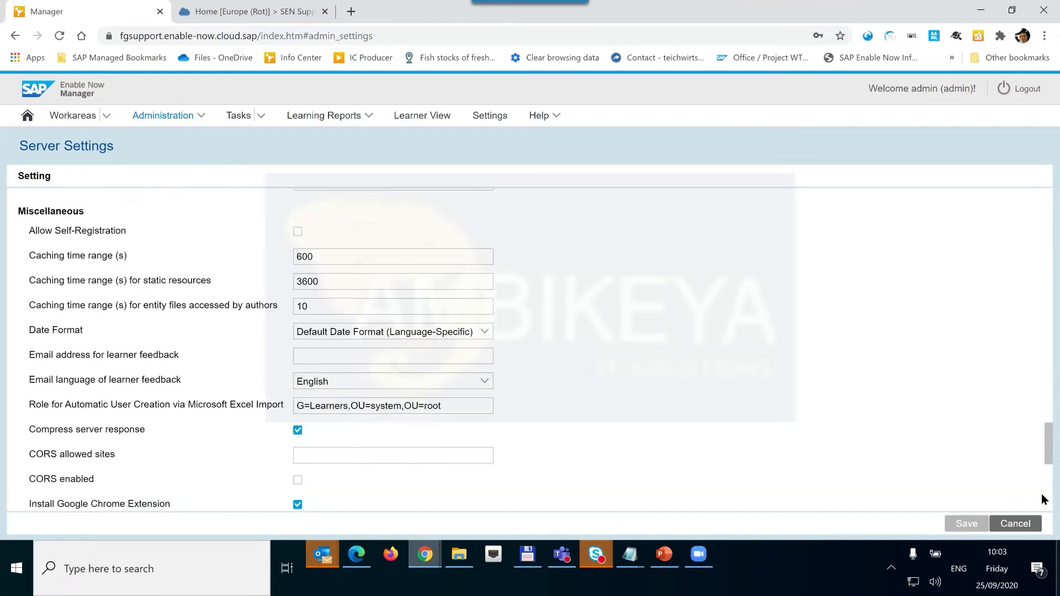
pyautogui.scroll(-5, 1043, 499)
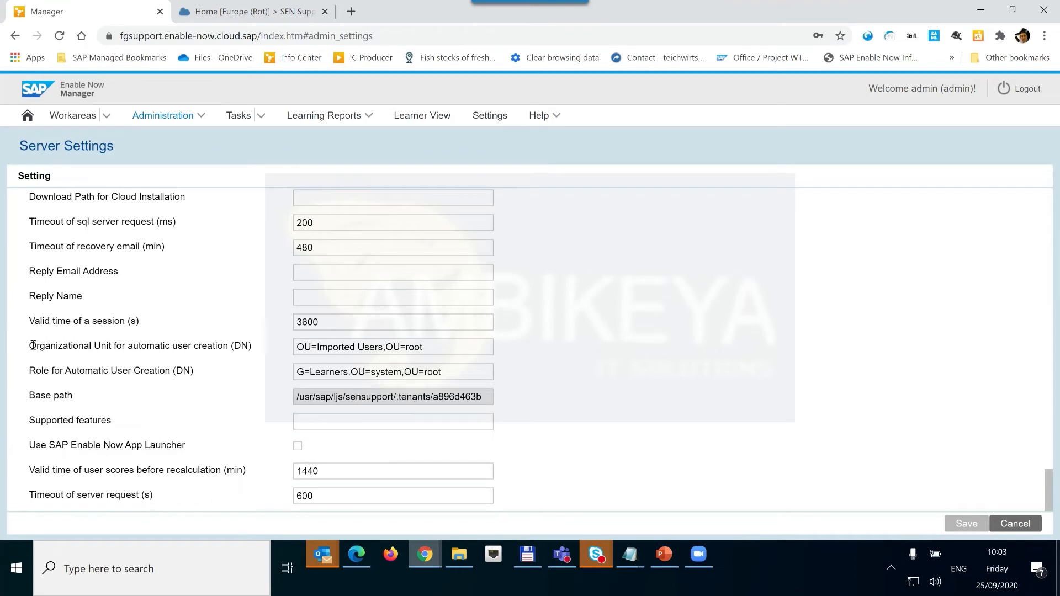
pyautogui.moveTo(154, 348); pyautogui.dragTo(204, 384)
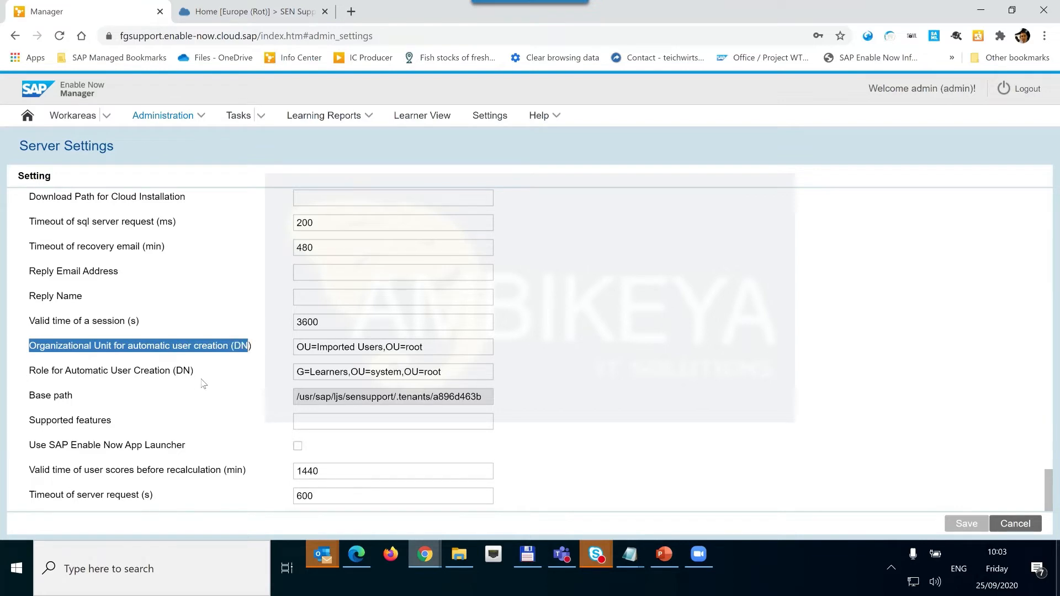
pyautogui.click(431, 348)
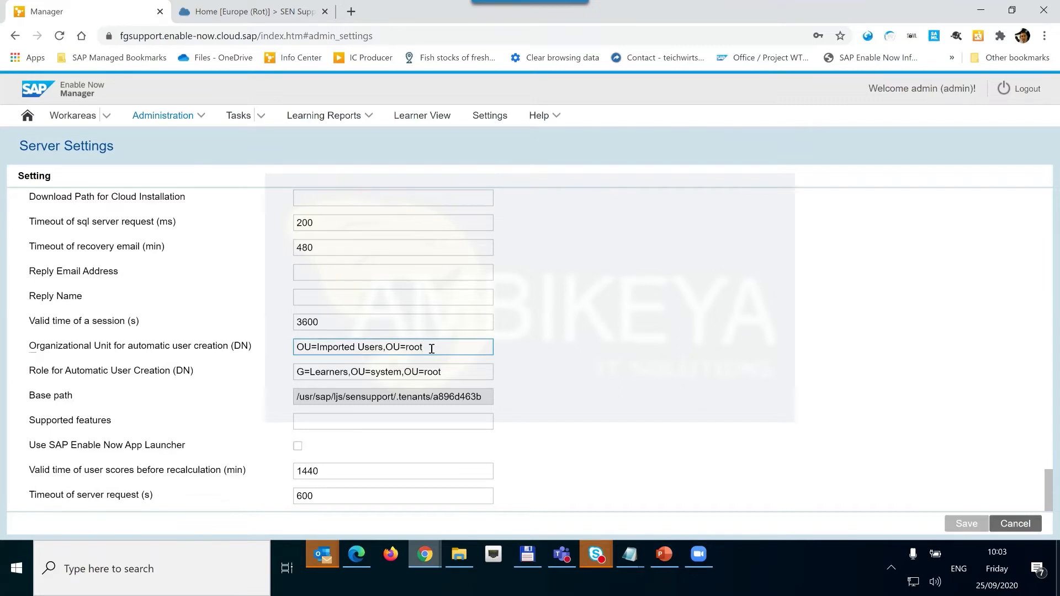
pyautogui.write('_mo')
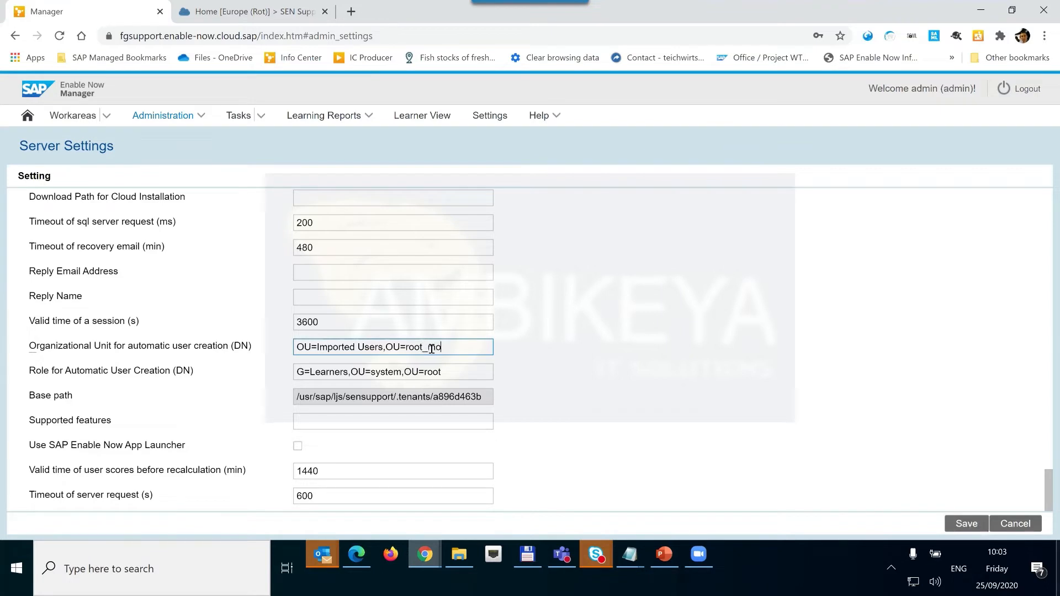
pyautogui.write('d')
# Edit the automatic user creation role DN to reference root_mod, then go to the incognito Home Dashboard.
pyautogui.click(451, 369)
pyautogui.write('_mod')
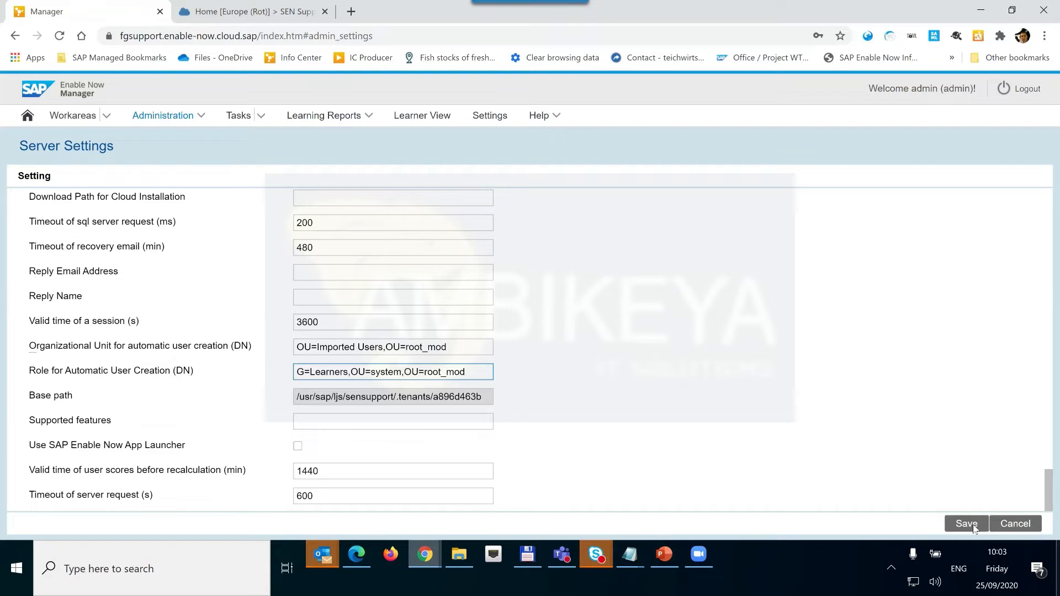
pyautogui.moveTo(424, 553)
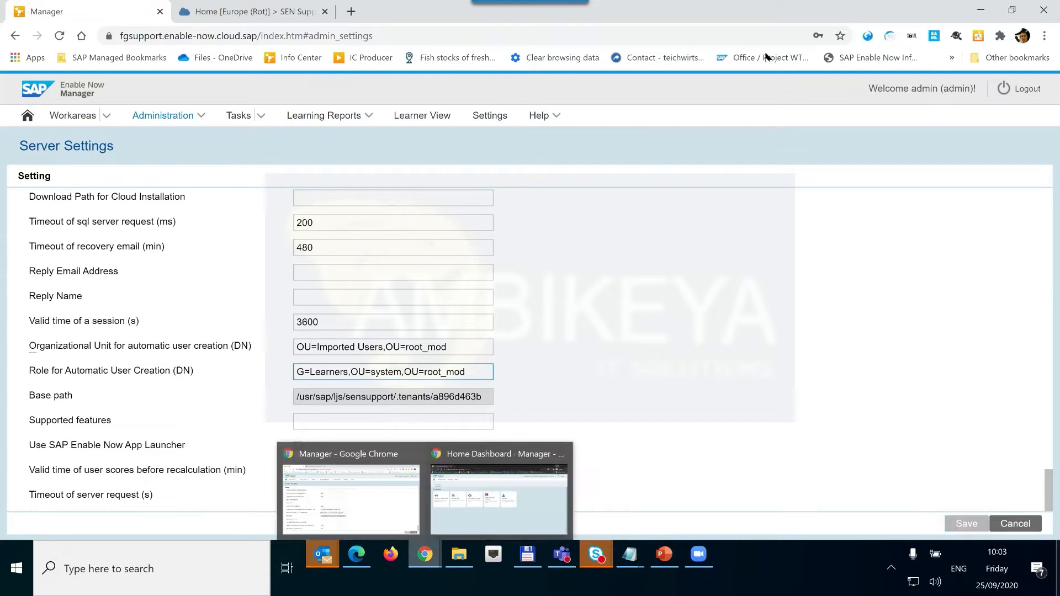
pyautogui.click(491, 497)
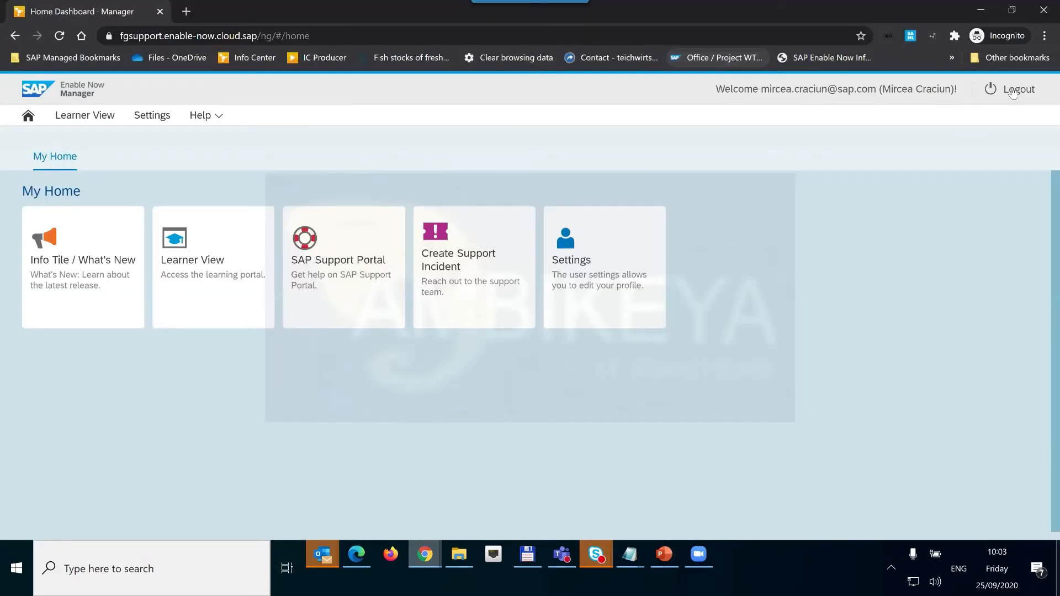
# Log out of the incognito session and log in again with the single sign-on account.
pyautogui.click(1012, 91)
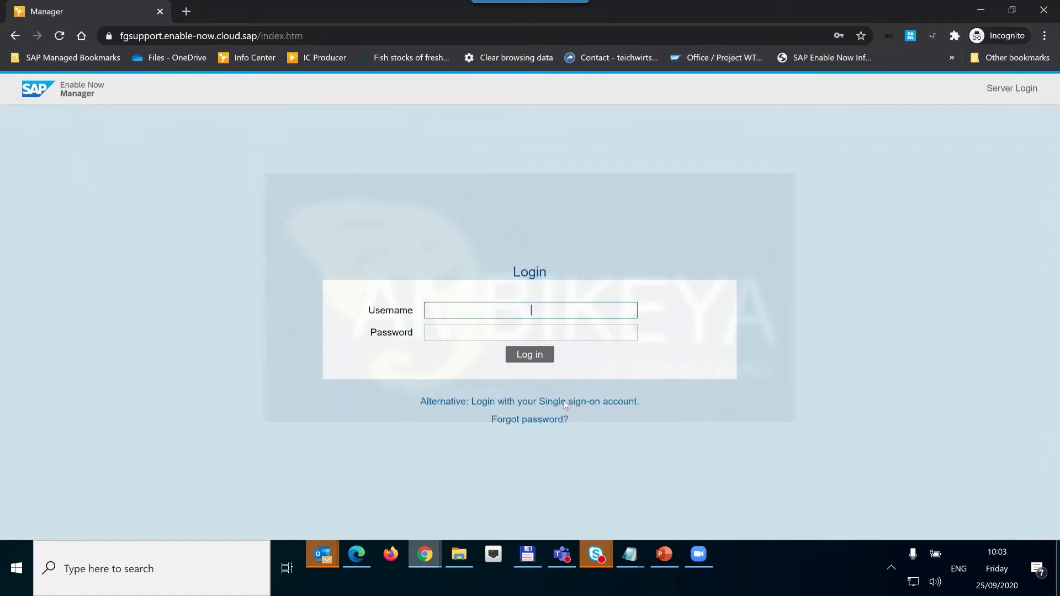
pyautogui.click(564, 403)
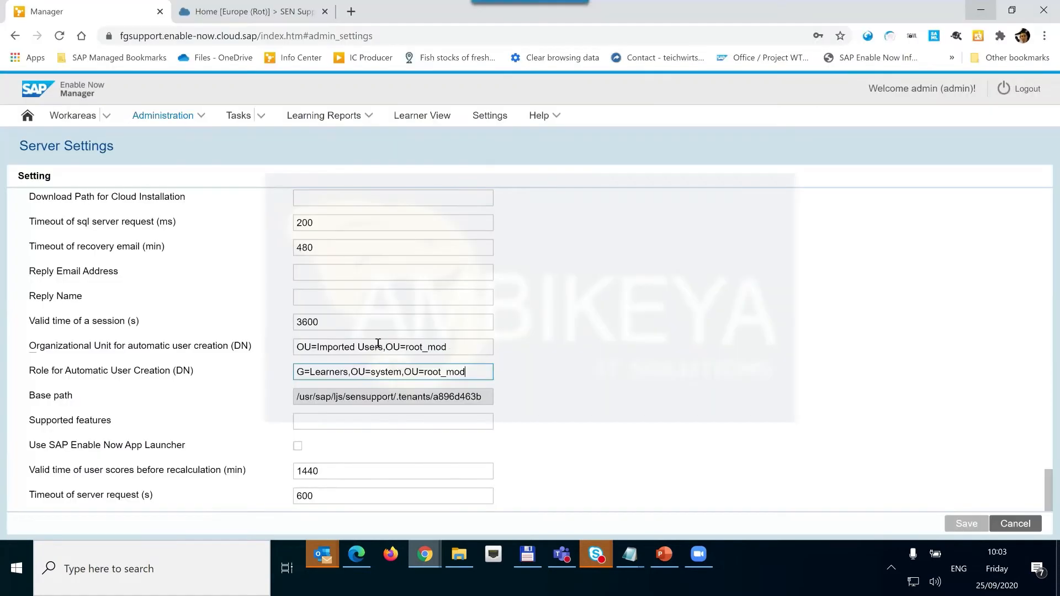
# Check the auto-creation unit DN and the role DN G=Learners,OU=system,OU=root_mod, then go to Organizational Units.
pyautogui.click(295, 347)
pyautogui.hotkey('ctrl', 'a')
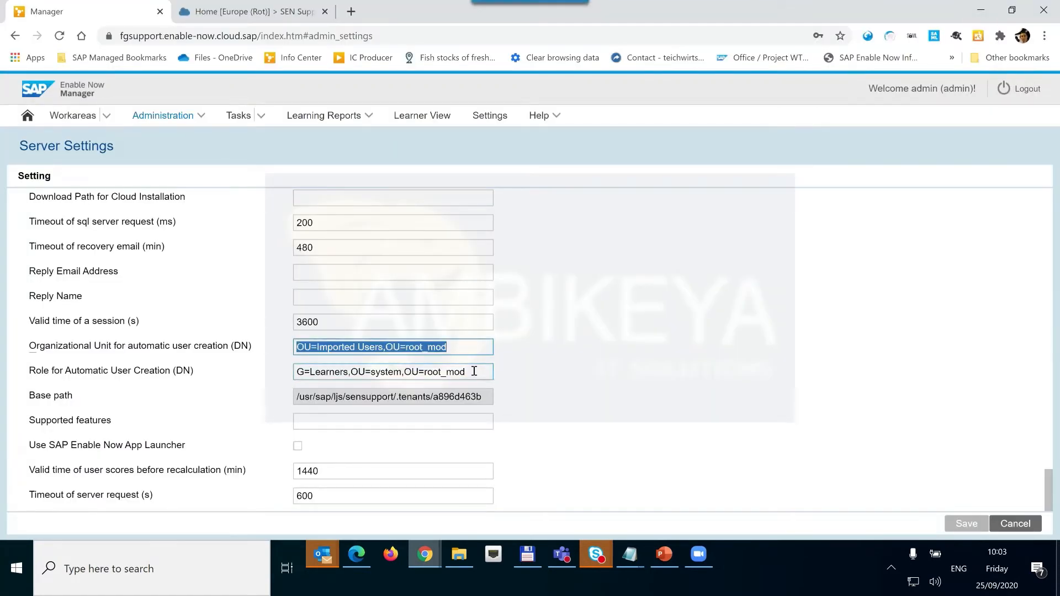
pyautogui.moveTo(474, 371); pyautogui.dragTo(281, 374)
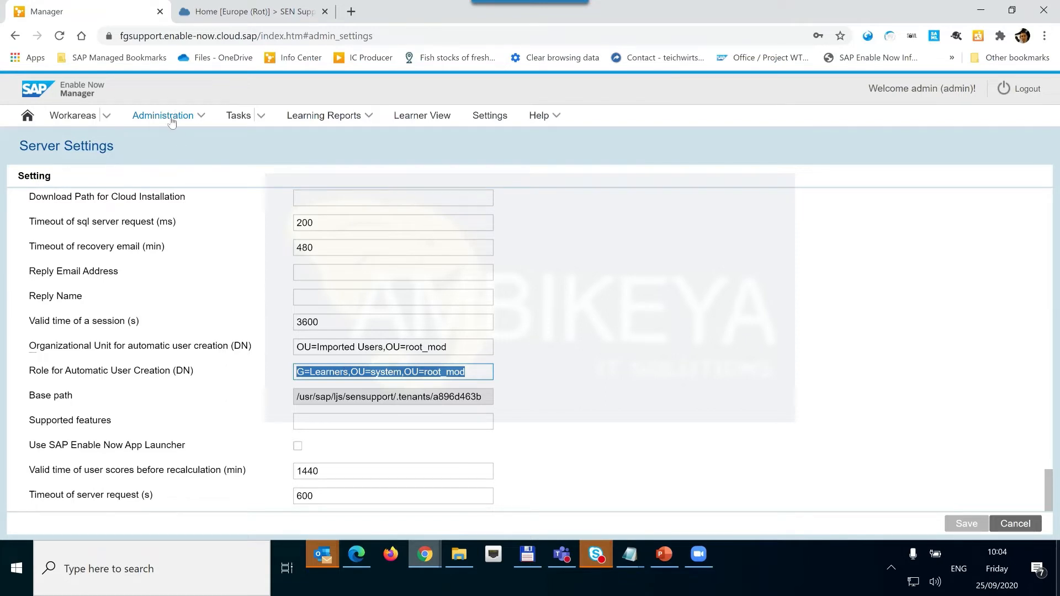
pyautogui.click(203, 124)
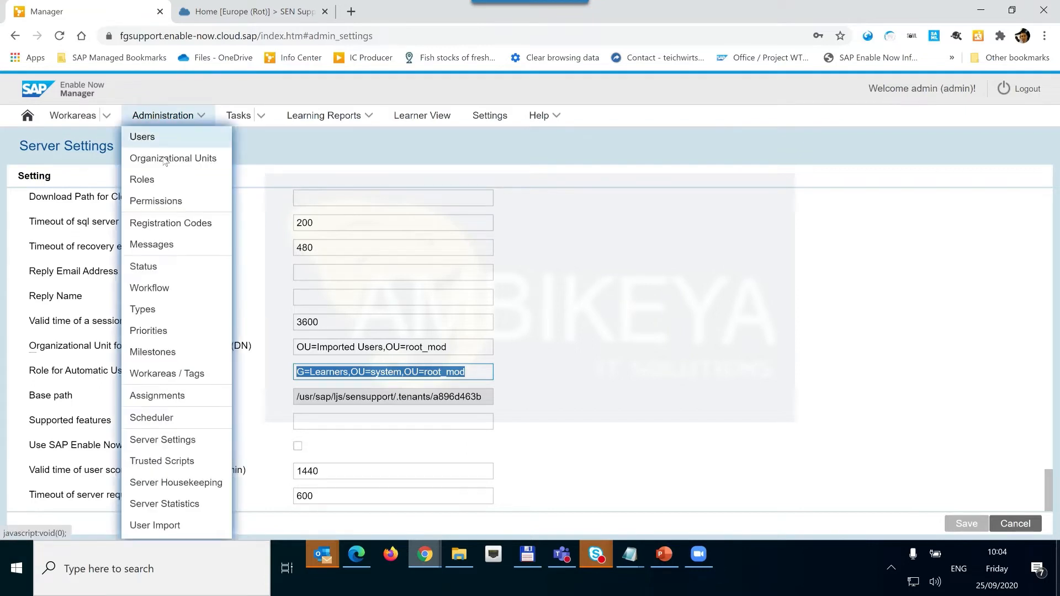
pyautogui.click(164, 159)
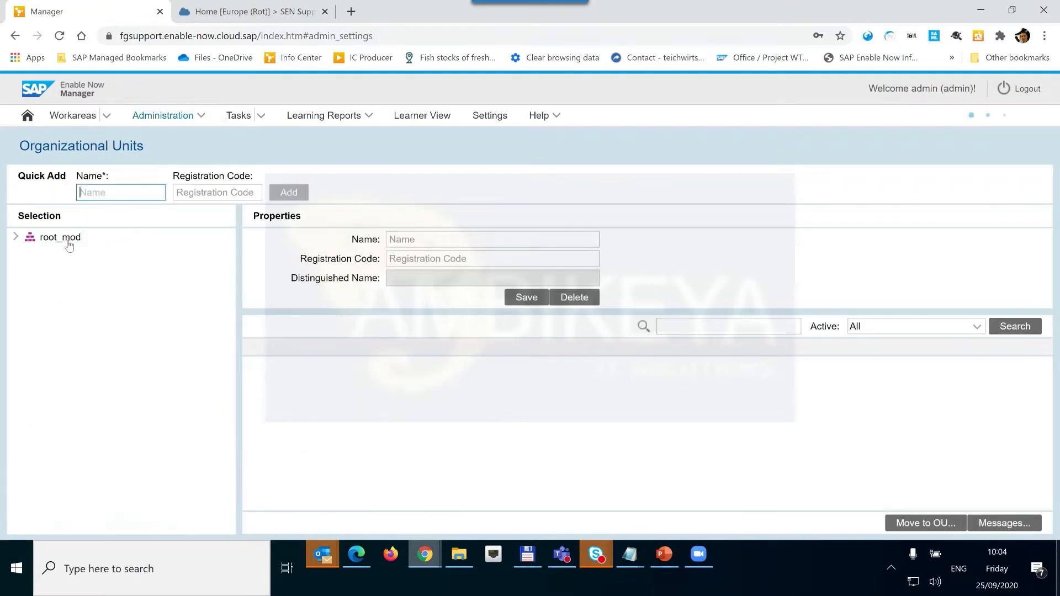
pyautogui.click(66, 241)
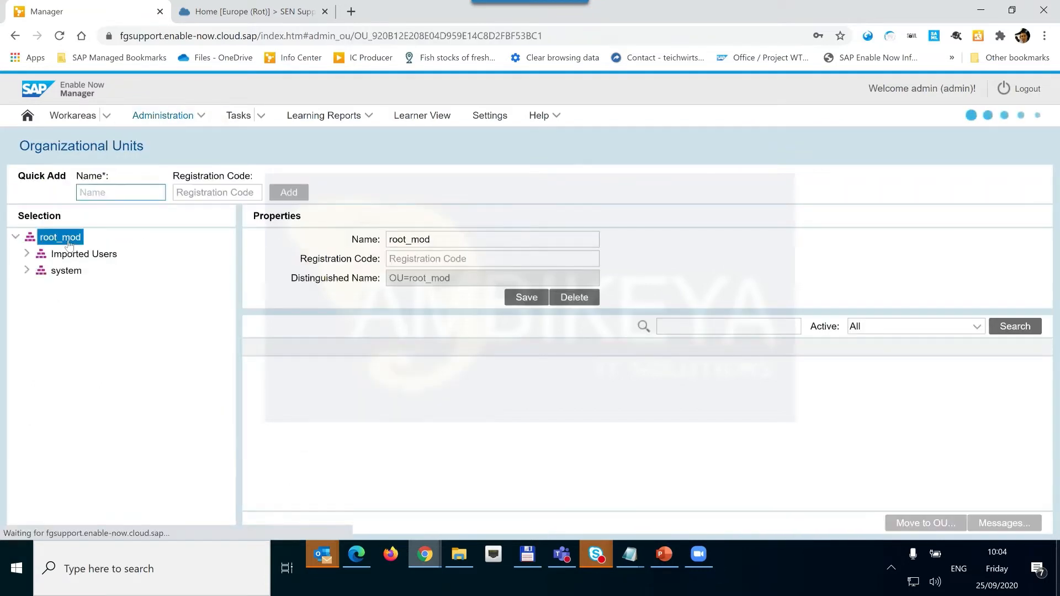
pyautogui.click(101, 258)
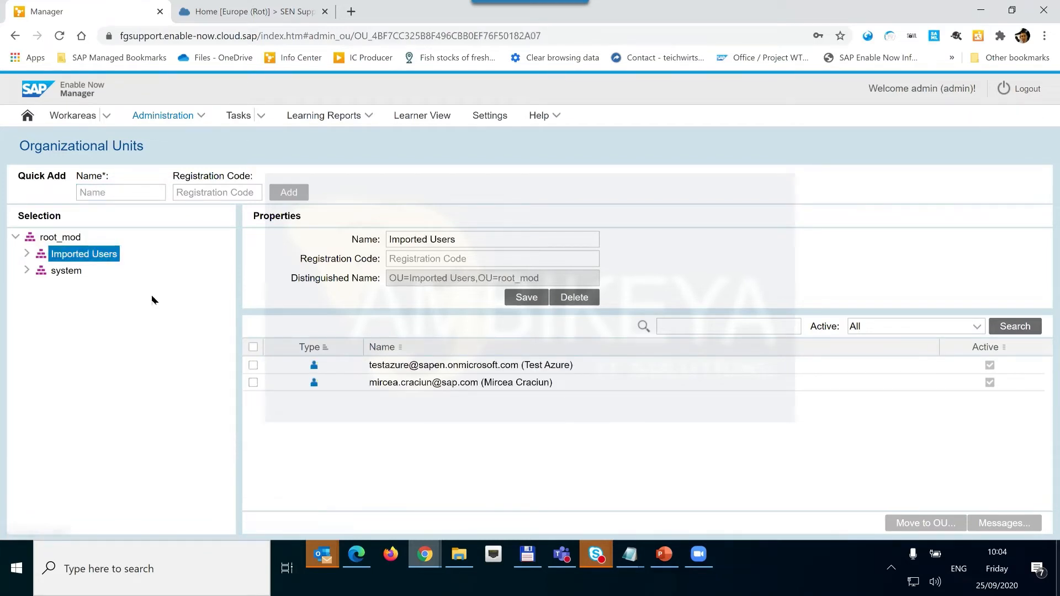
pyautogui.click(151, 125)
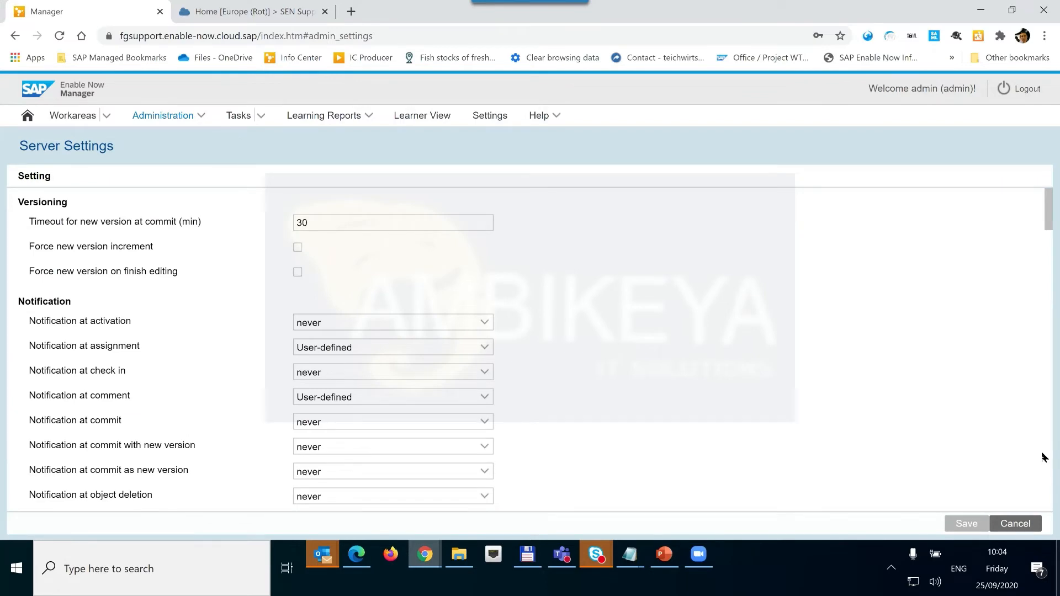
pyautogui.scroll(-20, 1043, 457)
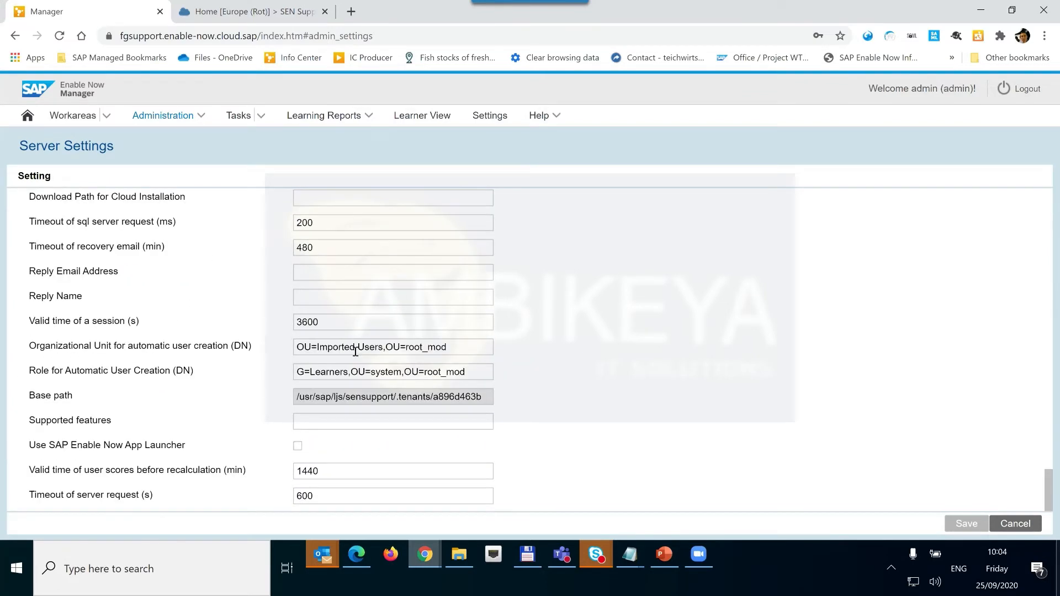
pyautogui.click(343, 375)
pyautogui.moveTo(310, 373); pyautogui.dragTo(347, 375)
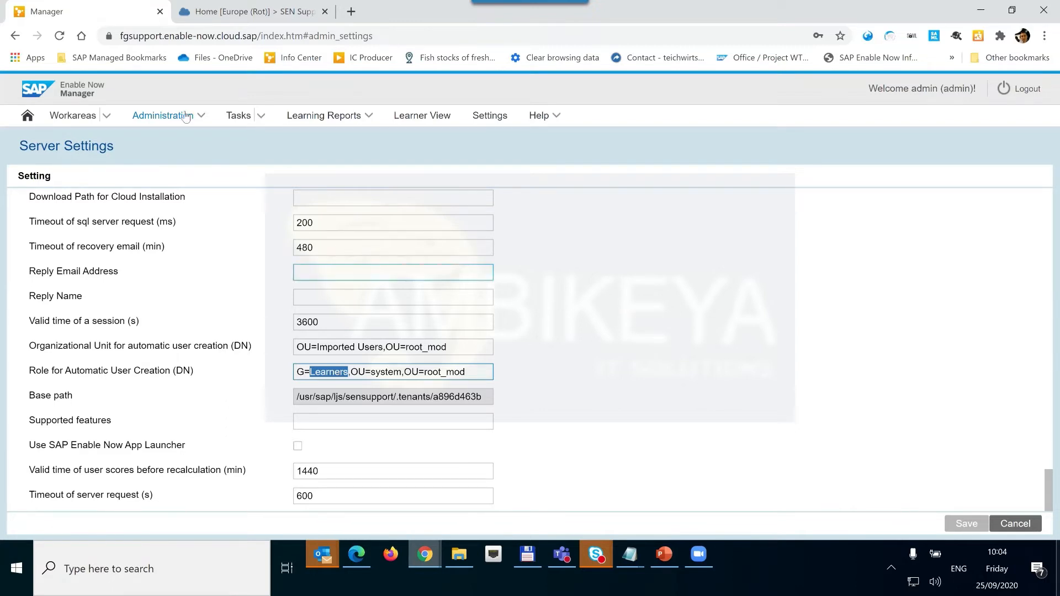
pyautogui.click(156, 115)
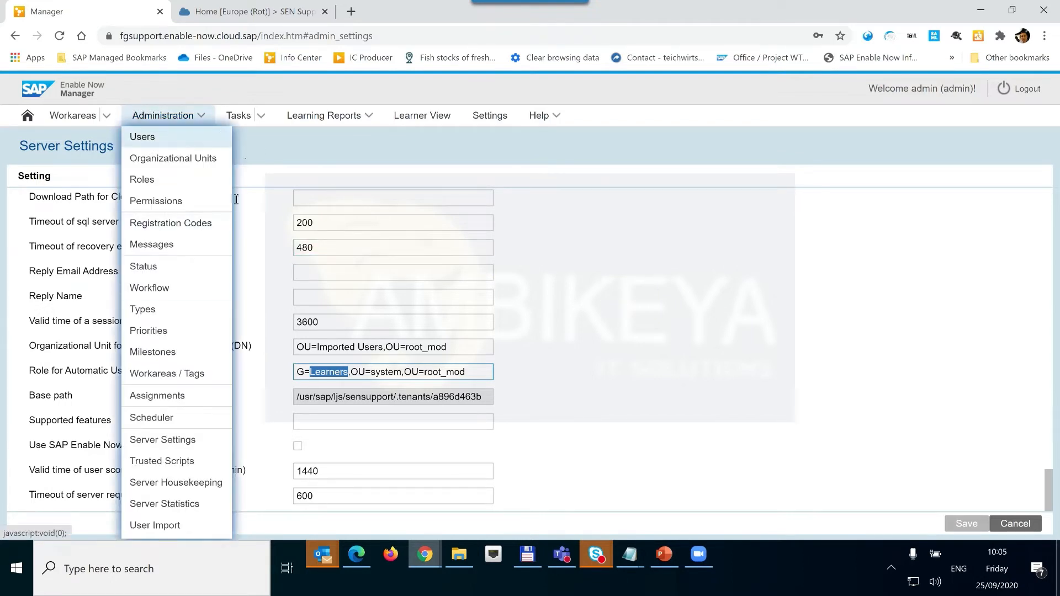
pyautogui.click(141, 136)
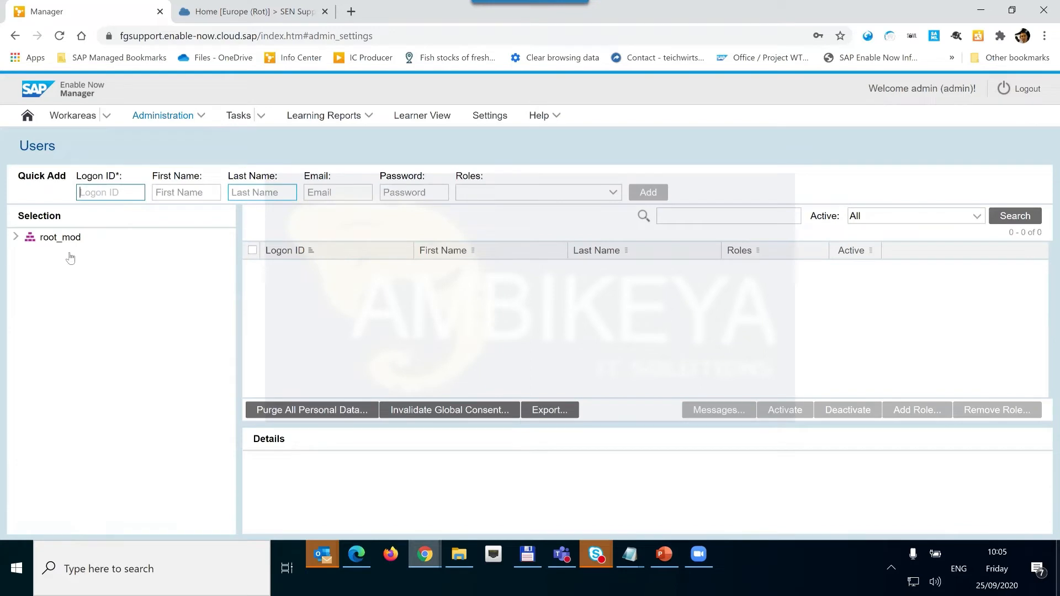
# List the two SSO users in root_mod's Imported Users unit, then return to Server Settings.
pyautogui.click(60, 238)
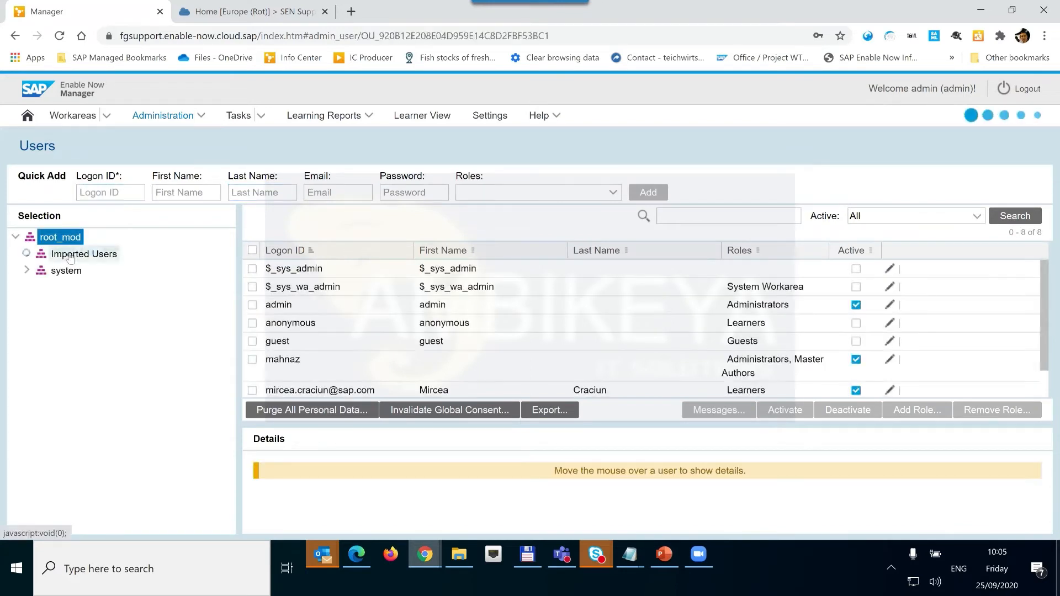
pyautogui.click(70, 256)
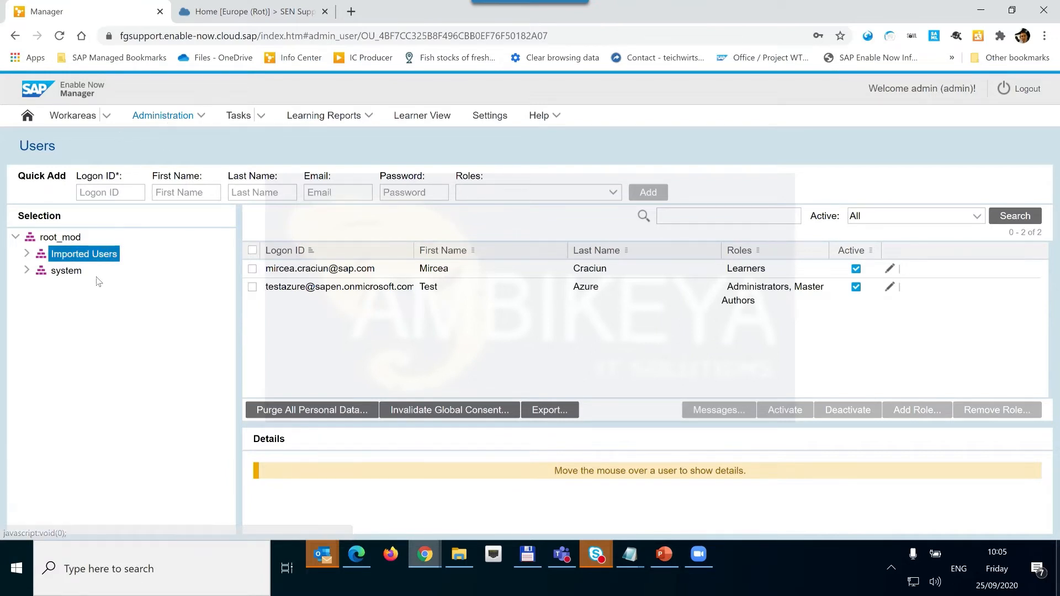
pyautogui.click(203, 117)
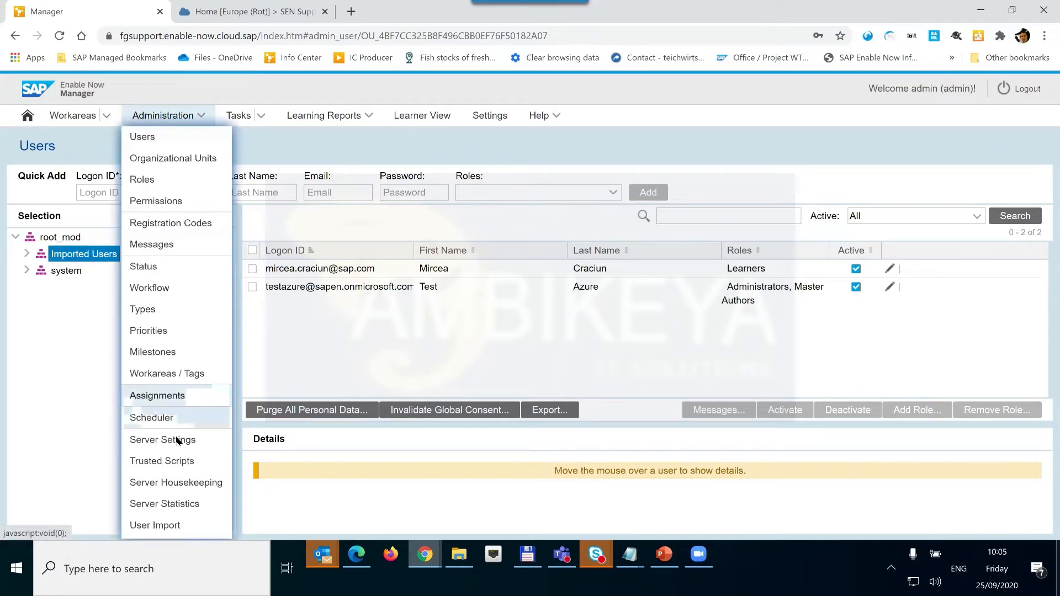
pyautogui.click(178, 440)
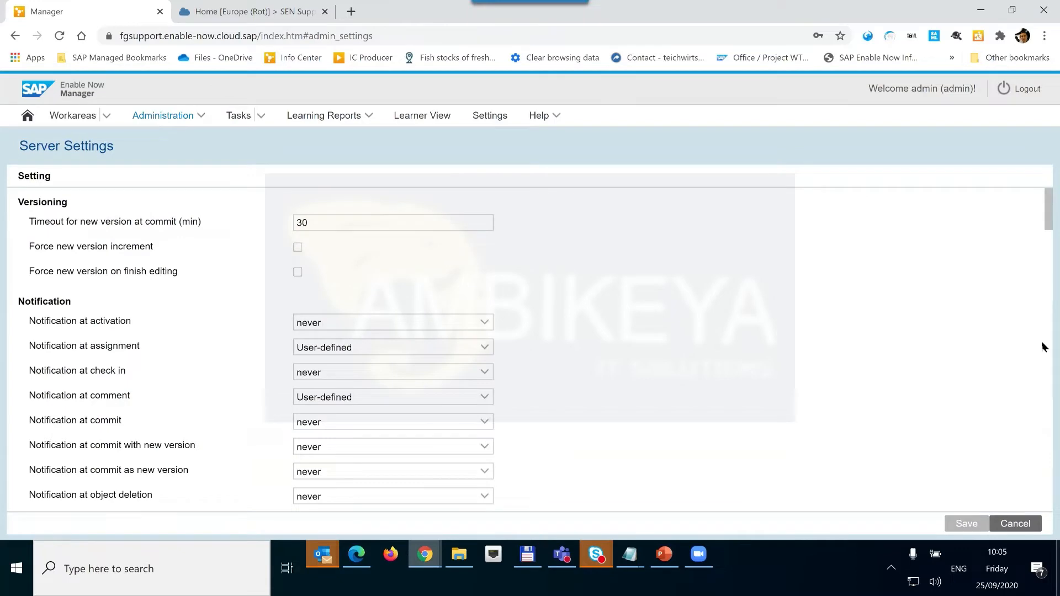
# Highlight Imported Users in the auto-creation OU DN OU=Imported Users,OU=root_mod, then go to Roles.
pyautogui.scroll(-20, 1044, 475)
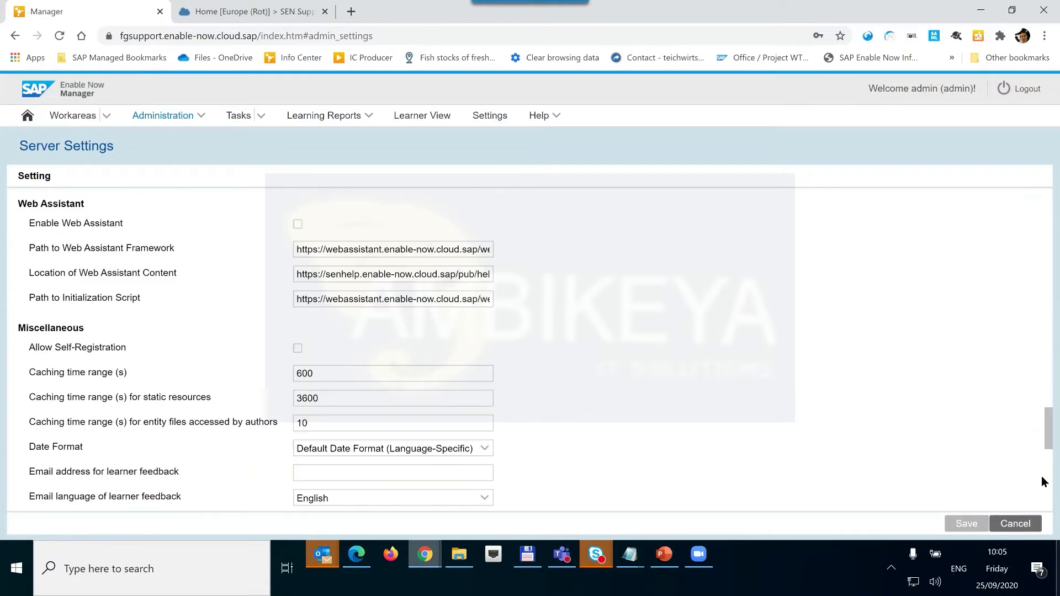
pyautogui.scroll(-5, 356, 476)
pyautogui.scroll(-1, 383, 406)
pyautogui.click(332, 409)
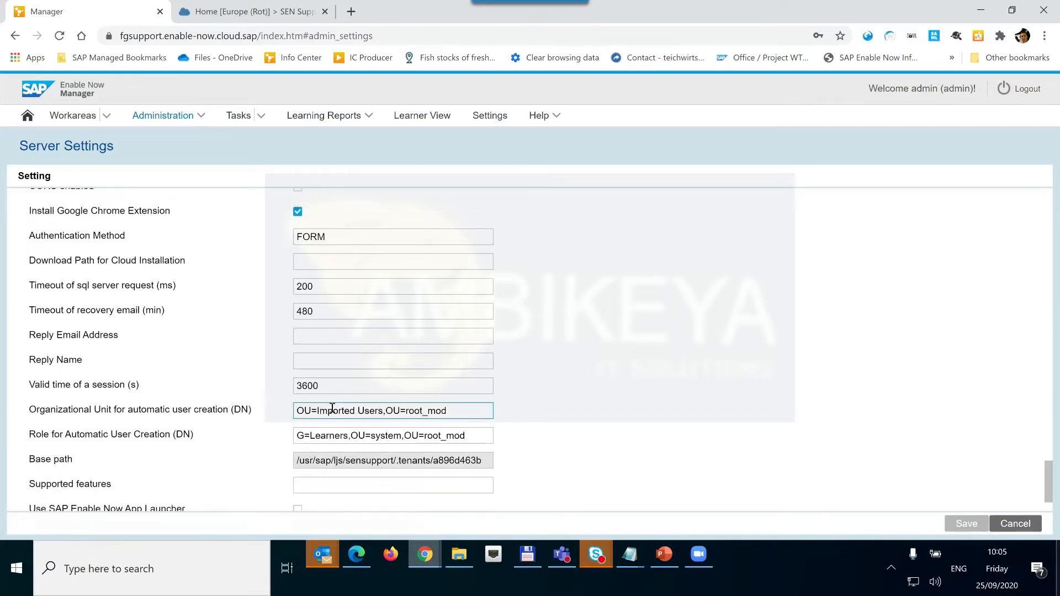
pyautogui.moveTo(379, 411); pyautogui.dragTo(318, 411)
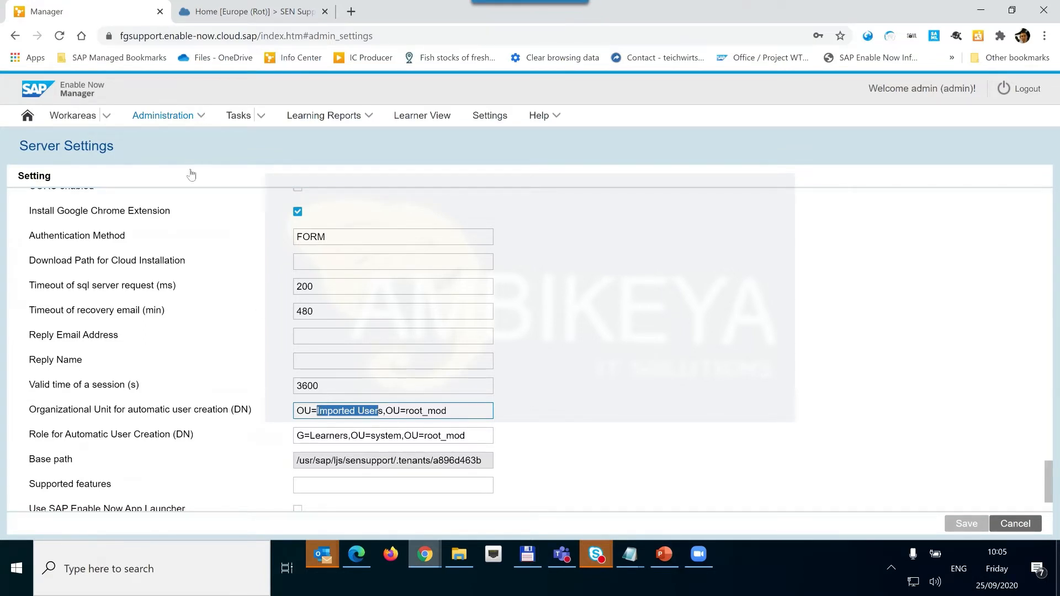
pyautogui.click(163, 114)
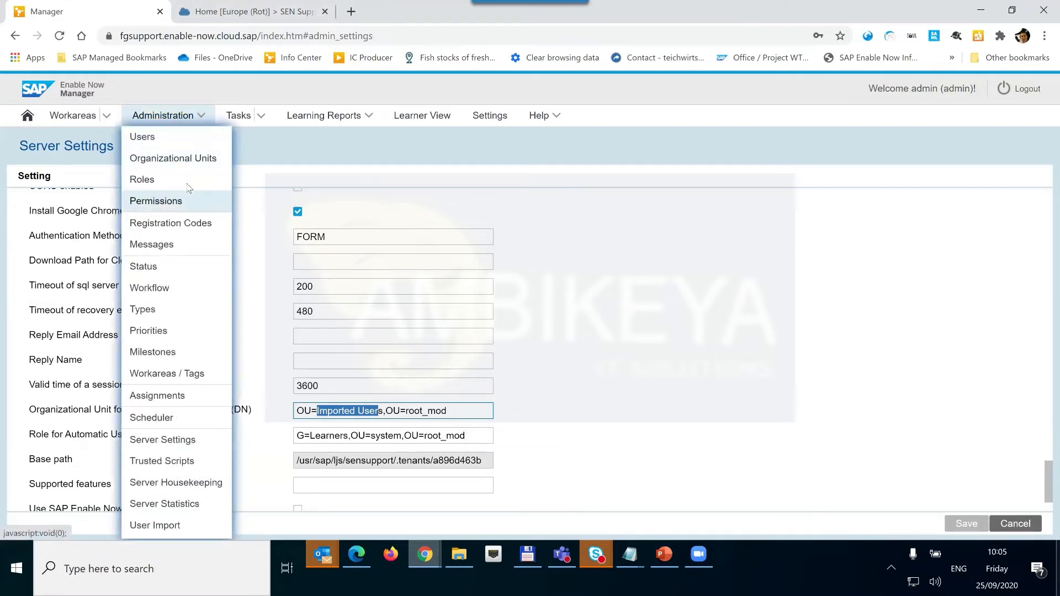
pyautogui.click(160, 179)
# Show the Learners role in root_mod's system unit and its two members, anonymous and an SSO user.
pyautogui.click(17, 239)
pyautogui.click(65, 276)
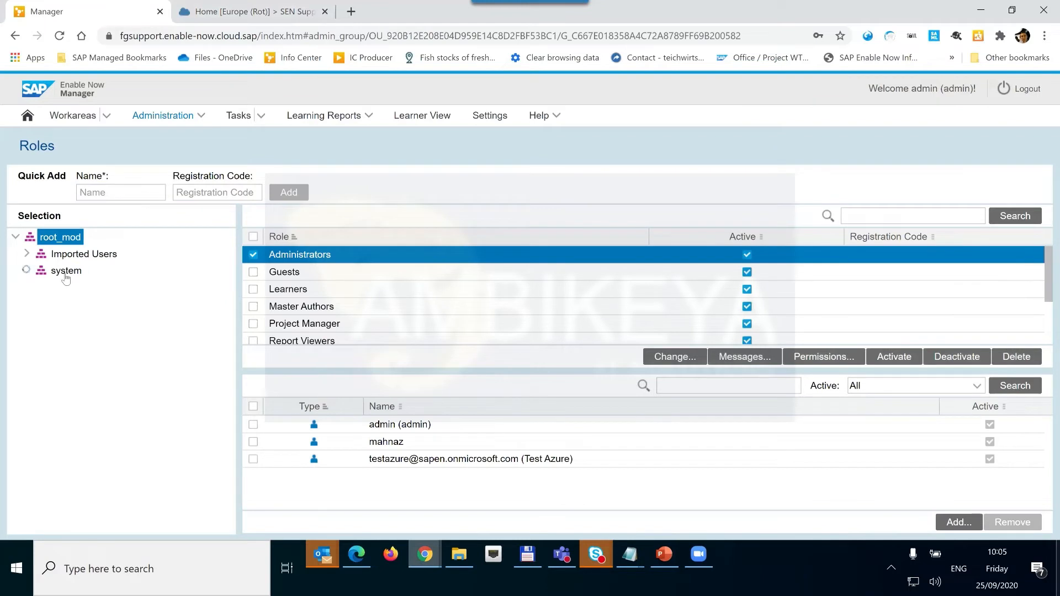
pyautogui.click(367, 296)
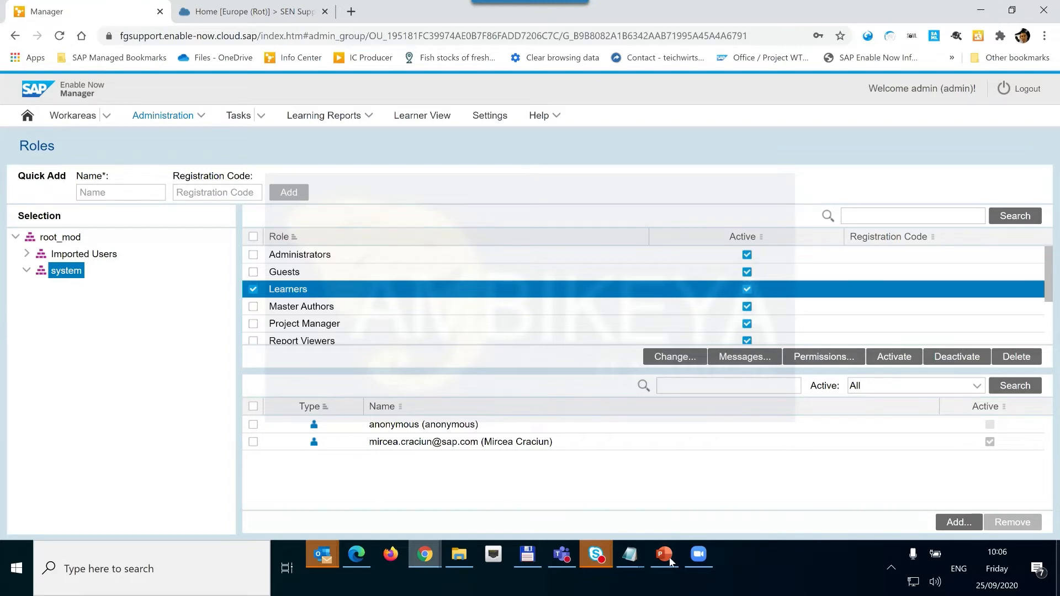
pyautogui.moveTo(670, 562)
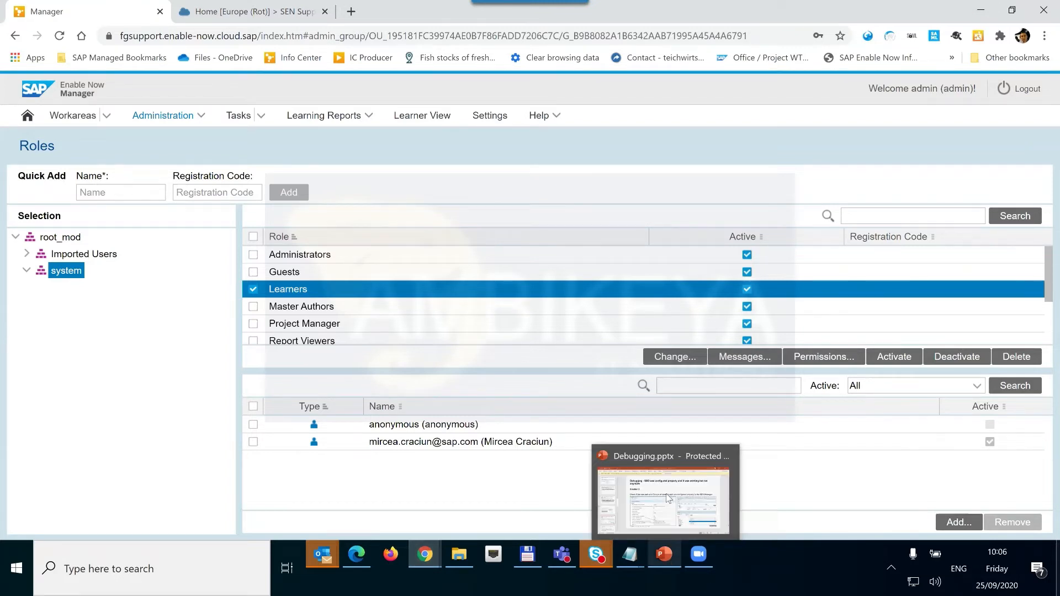
# Bring Debugging.pptx to the front in PowerPoint and go to slide 22.
pyautogui.moveTo(669, 499)
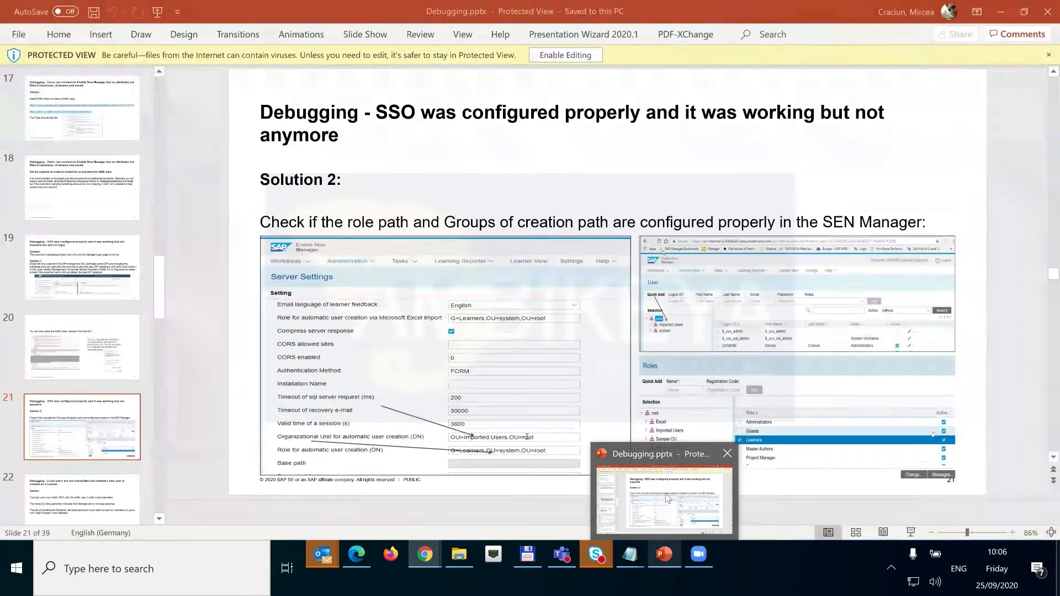
pyautogui.click(665, 498)
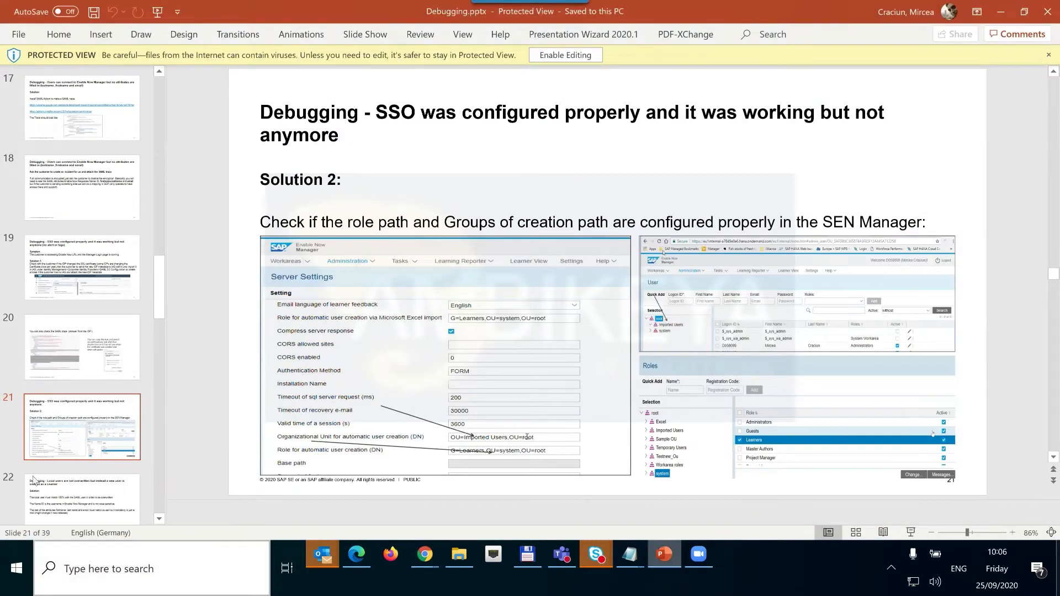
pyautogui.click(36, 493)
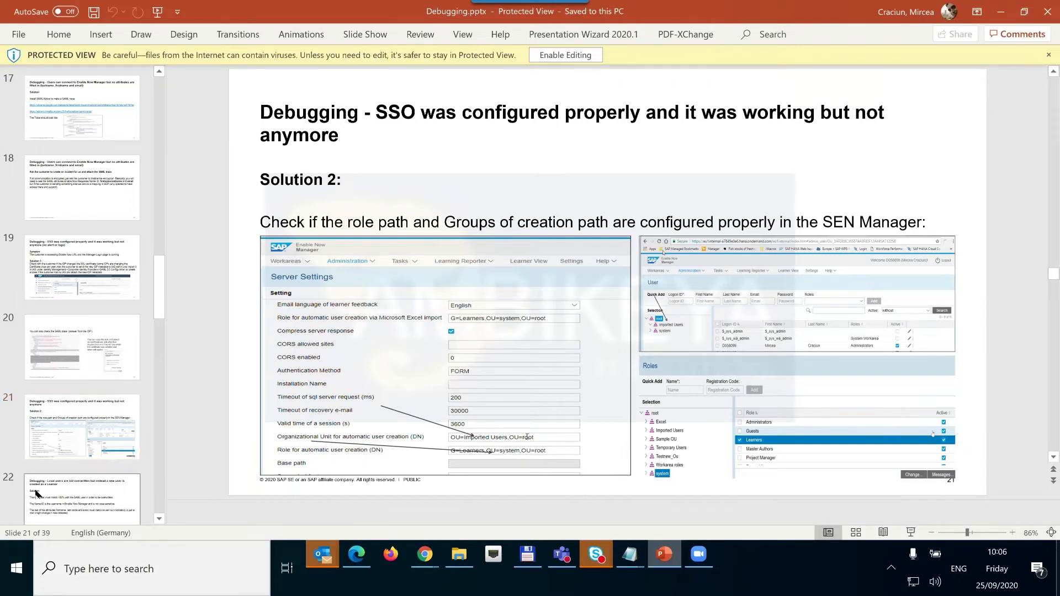
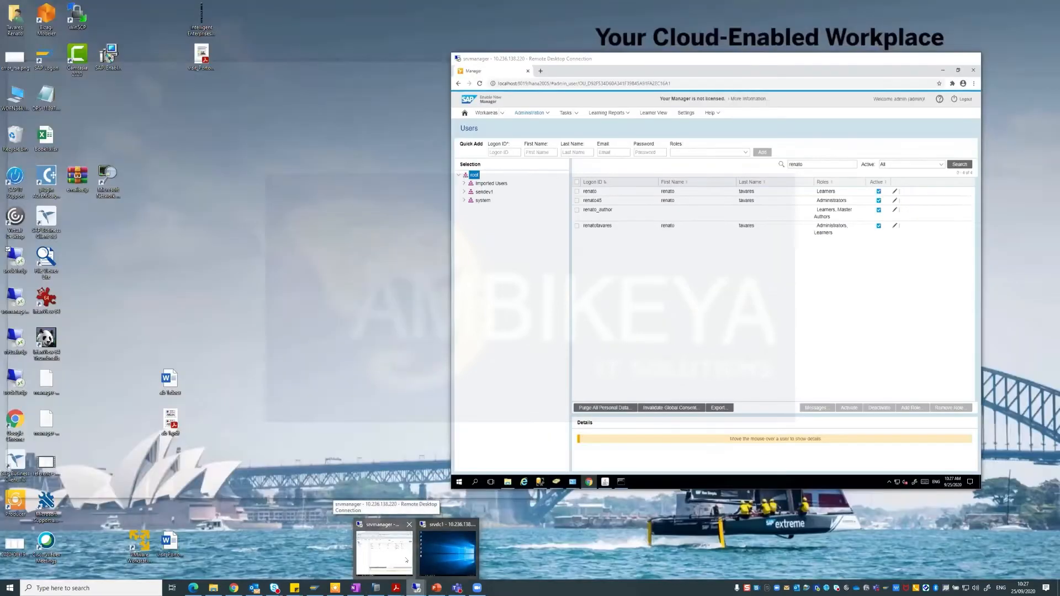
# Bring up the srvmanager remote desktop, scroll through its Tomcat logs folder, then return to the Manager in Chrome.
pyautogui.click(407, 560)
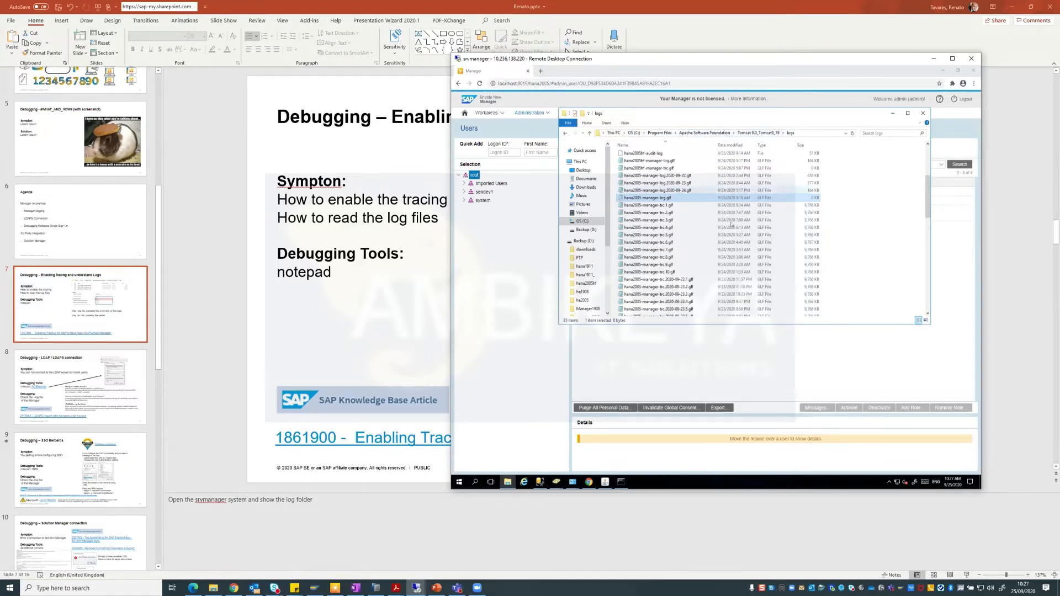
pyautogui.scroll(2, 719, 255)
pyautogui.scroll(2, 718, 255)
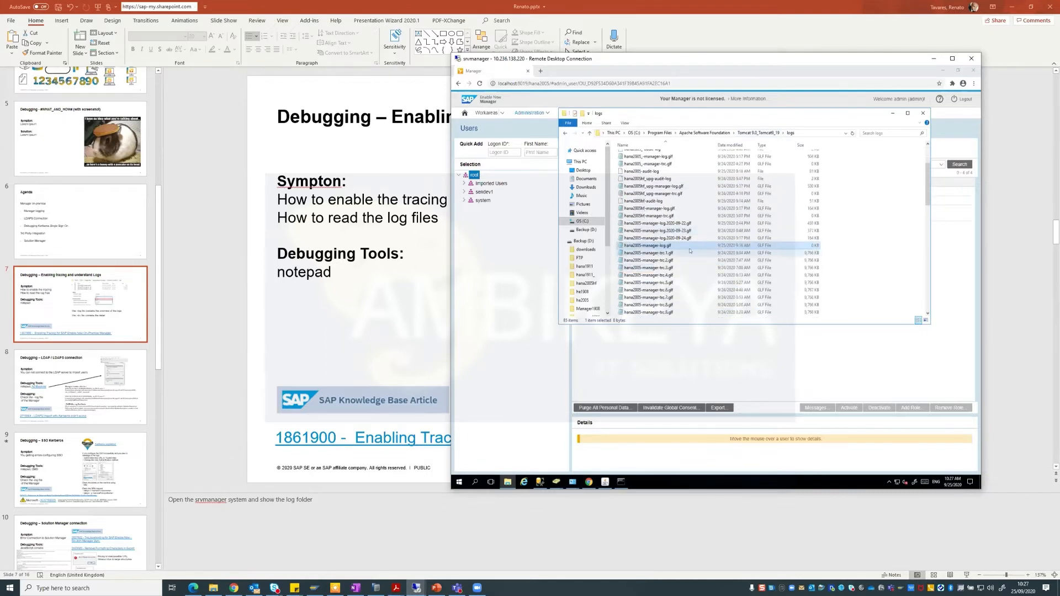
pyautogui.scroll(-1, 690, 251)
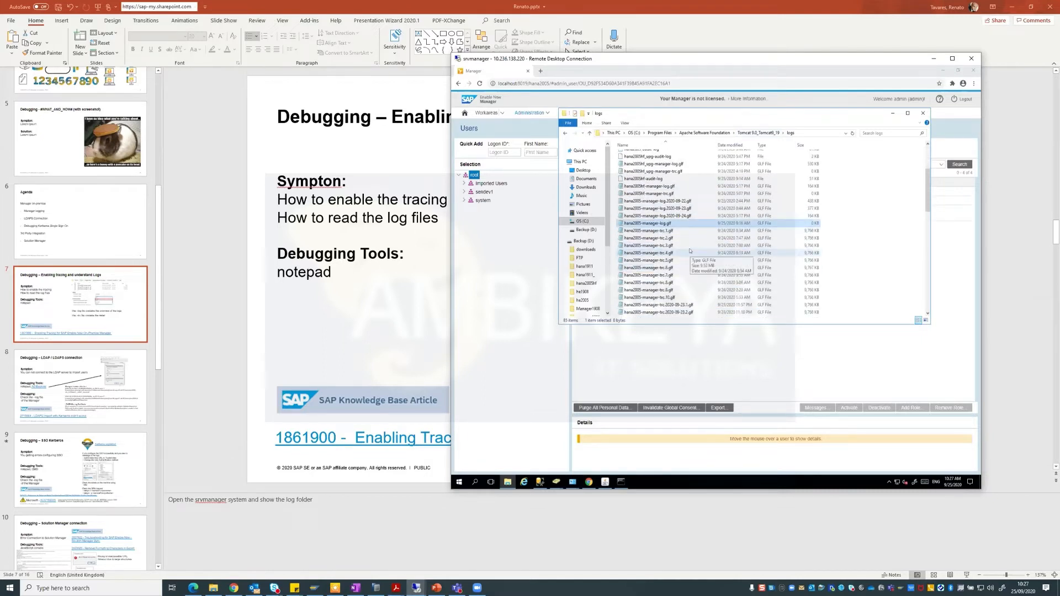
pyautogui.scroll(-1, 689, 250)
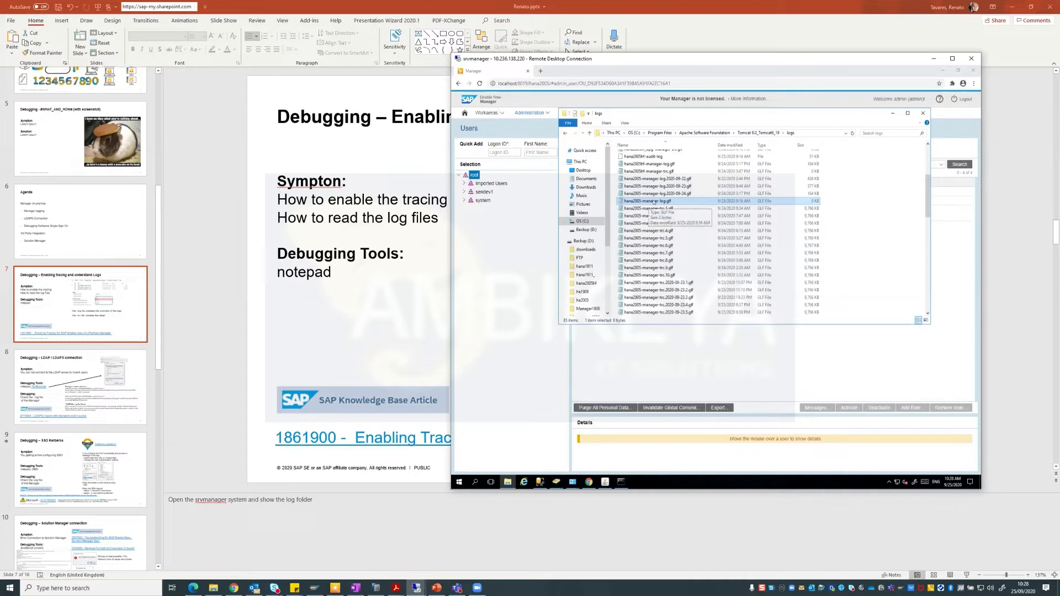
pyautogui.click(547, 111)
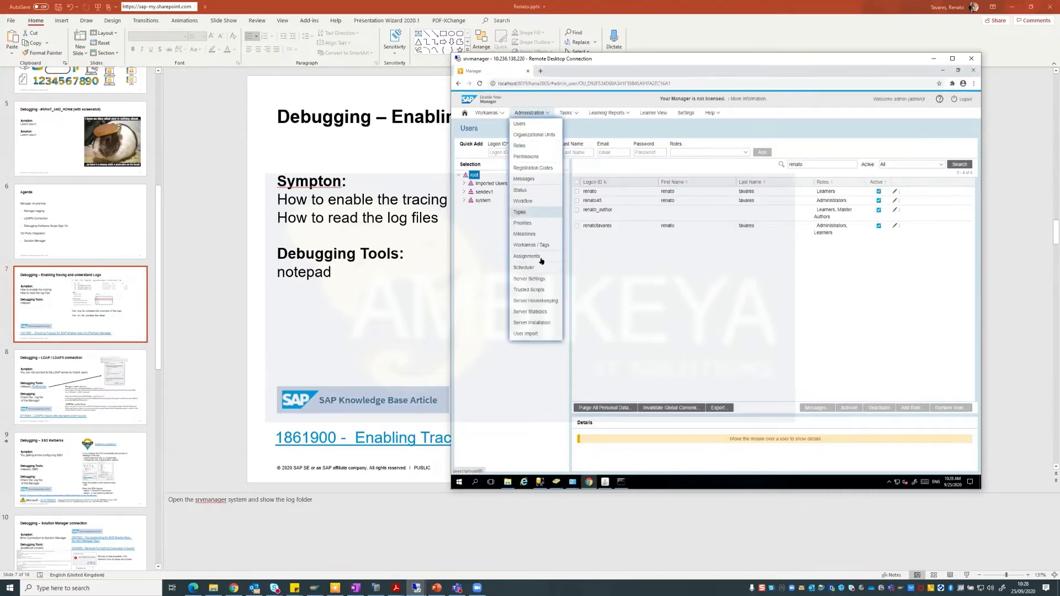
# Sign in to SAP Enable Now Manager as admin.
pyautogui.click(541, 277)
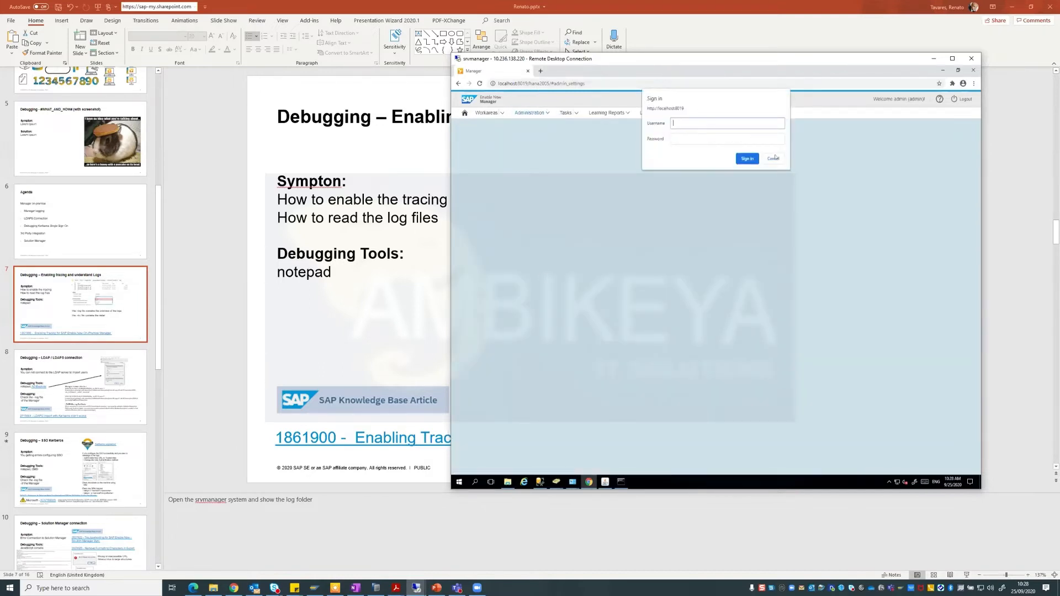
pyautogui.click(773, 159)
pyautogui.write('admin')
pyautogui.click(719, 228)
pyautogui.press('Return')
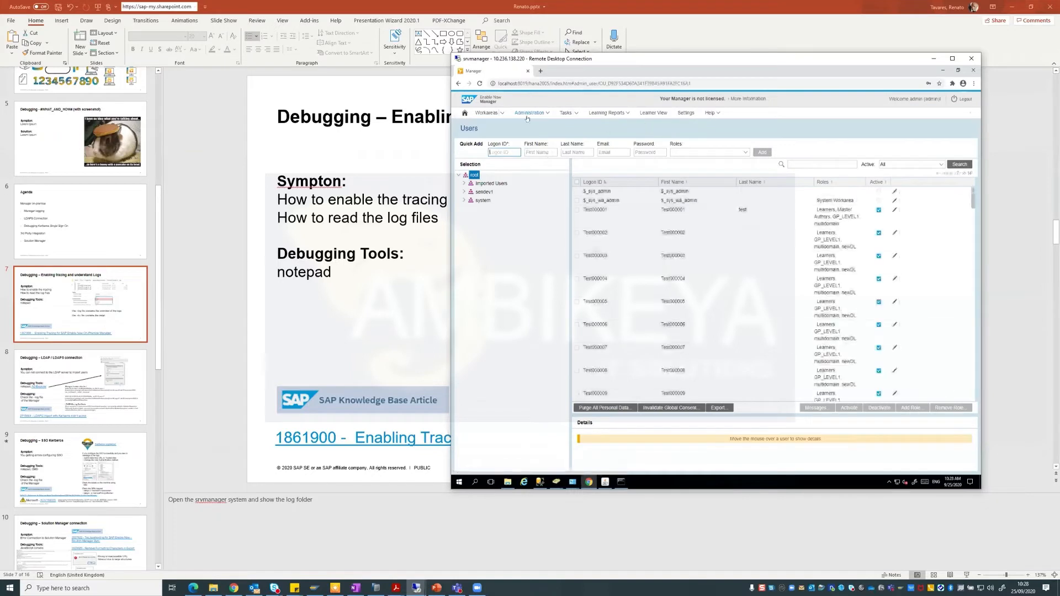
# Open Administration > Server Settings and scroll down to the logging settings.
pyautogui.click(527, 117)
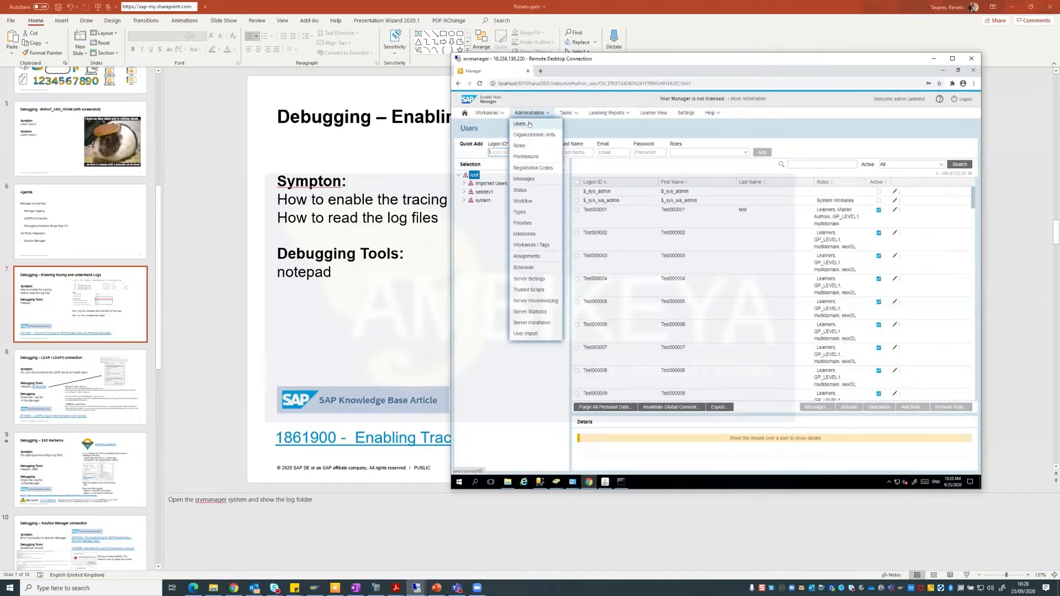
pyautogui.click(529, 123)
pyautogui.click(529, 113)
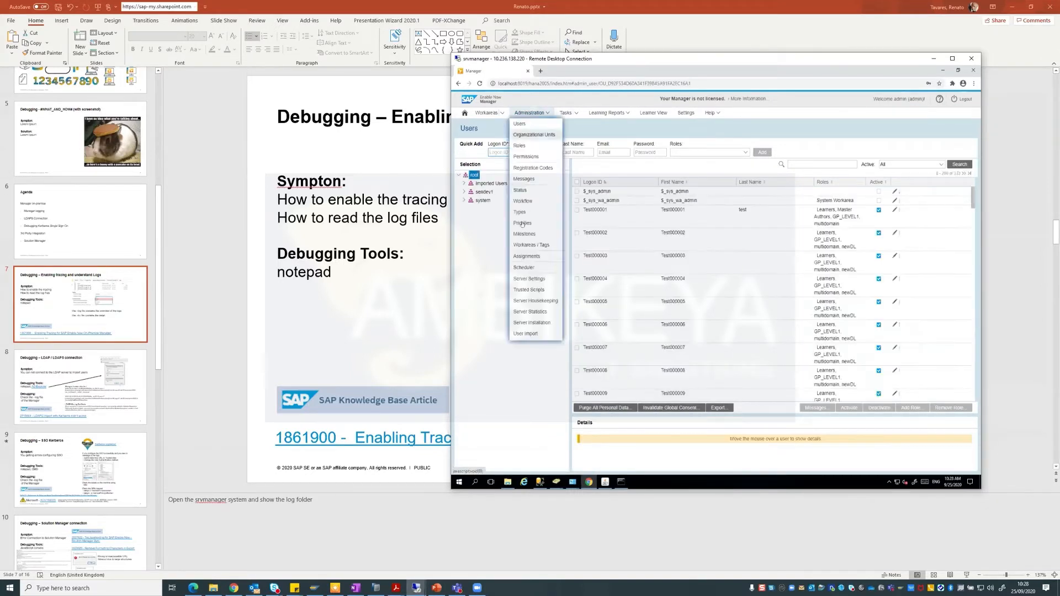
pyautogui.click(524, 278)
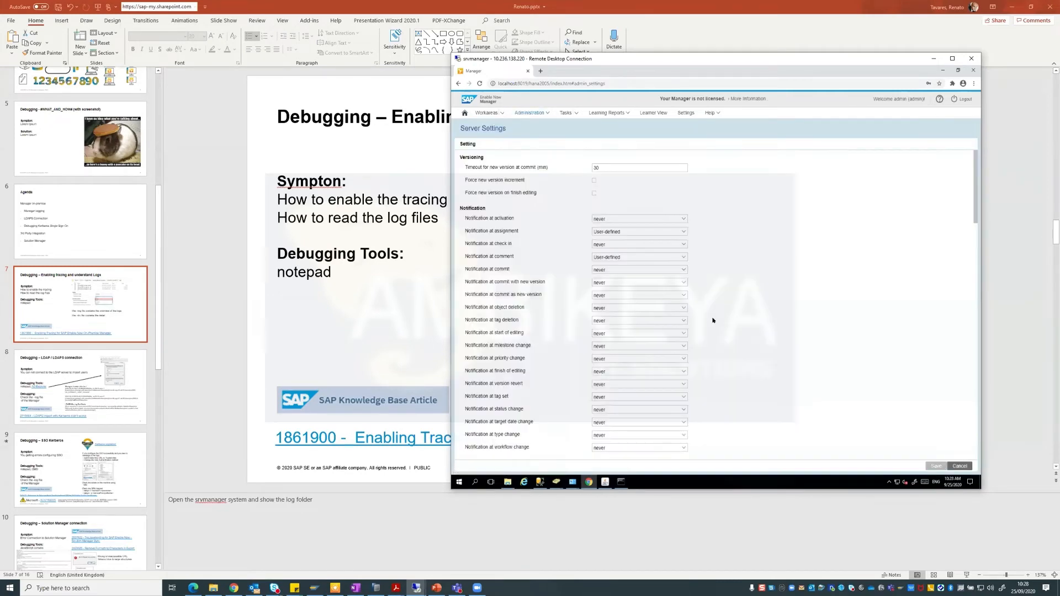
pyautogui.scroll(-10, 755, 309)
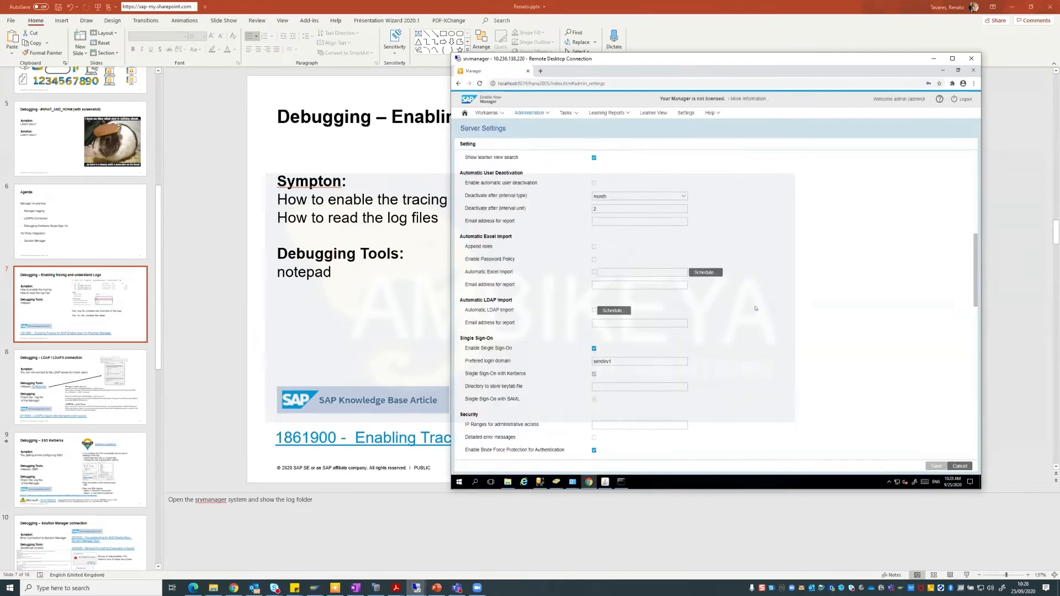
pyautogui.scroll(-5, 755, 308)
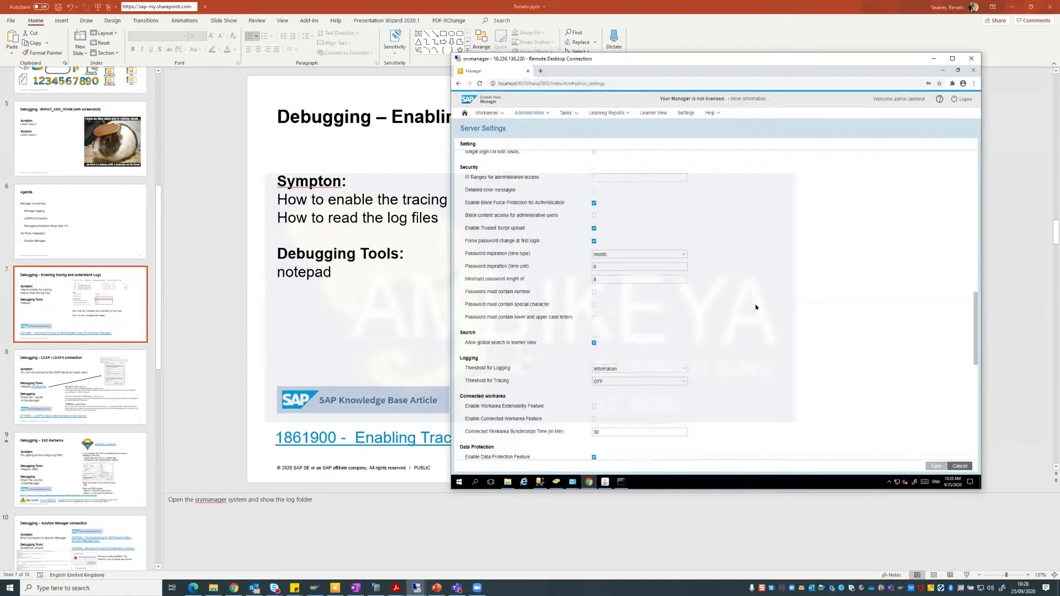
# Set Threshold for Tracing to Debug and save the server settings.
pyautogui.moveTo(459, 359); pyautogui.dragTo(520, 382)
pyautogui.click(506, 368)
pyautogui.doubleClick(496, 378)
pyautogui.click(637, 382)
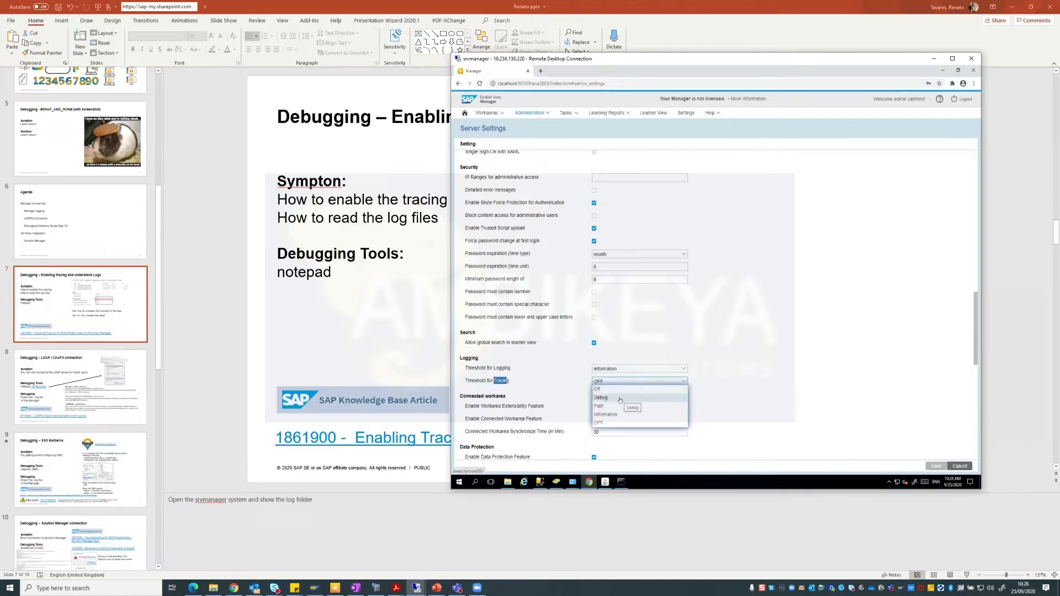
pyautogui.click(619, 398)
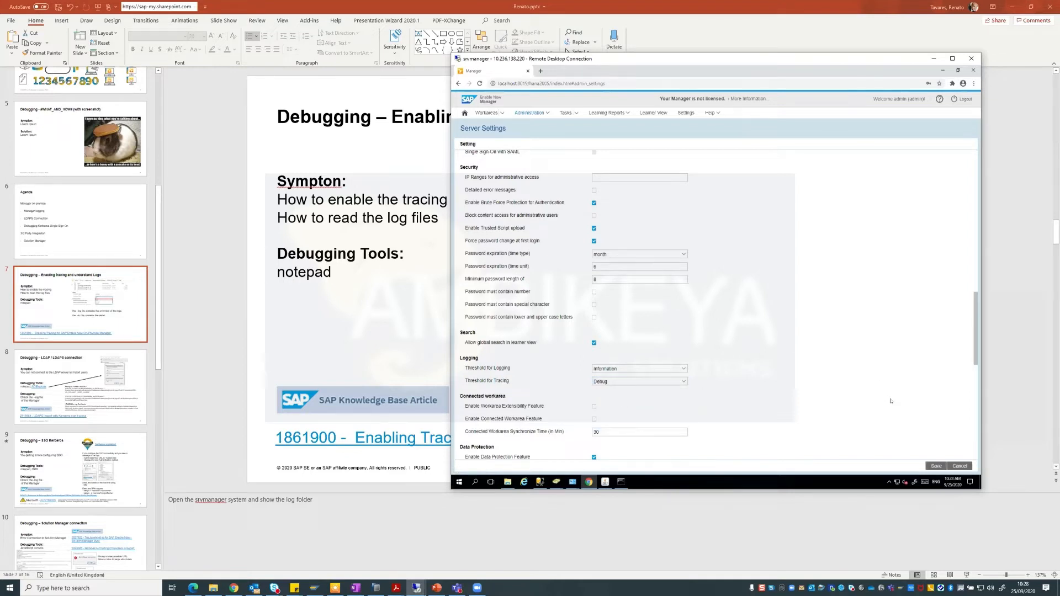
pyautogui.click(932, 466)
# Minimize Chrome and select the current manager log file in the logs folder.
pyautogui.click(942, 70)
pyautogui.click(665, 194)
pyautogui.press('Down')
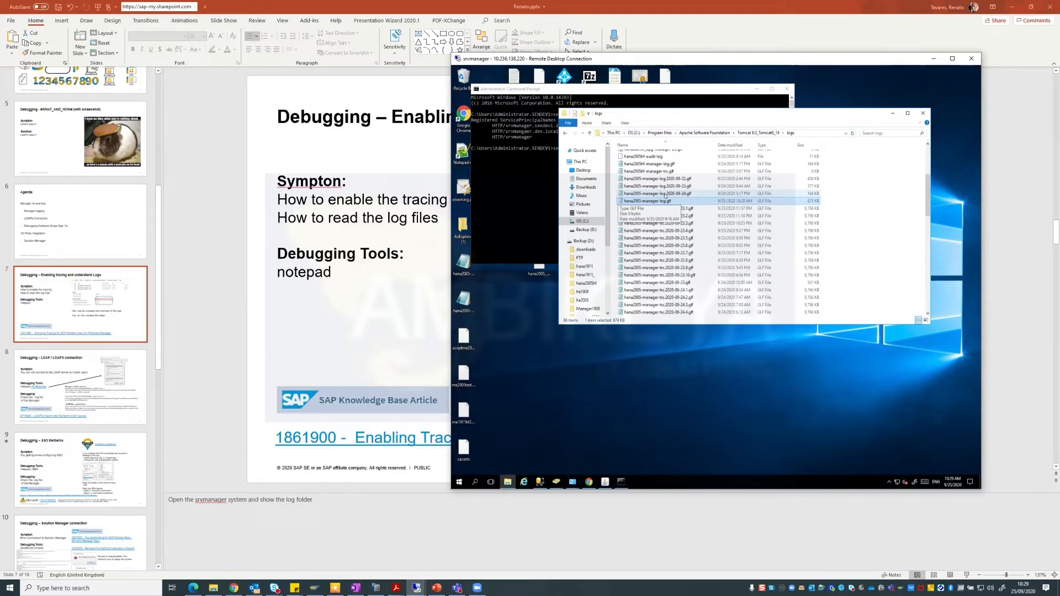
# Compare the 2020-09-23 trace file sizes with the manager log, then open hana2005-manager-log.glf.
pyautogui.click(672, 209)
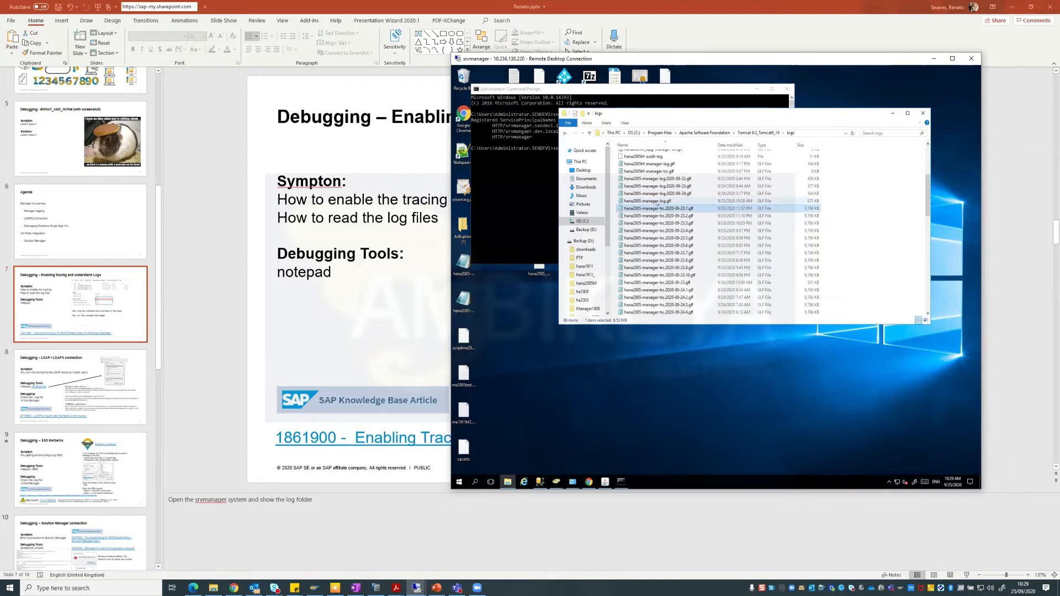
pyautogui.click(660, 202)
pyautogui.click(660, 210)
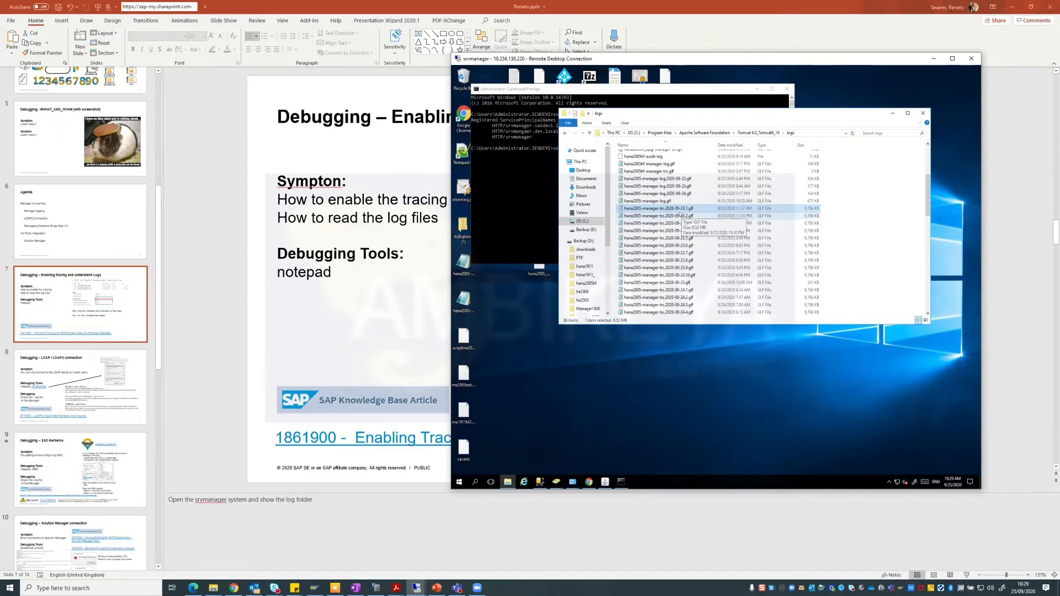
pyautogui.click(678, 284)
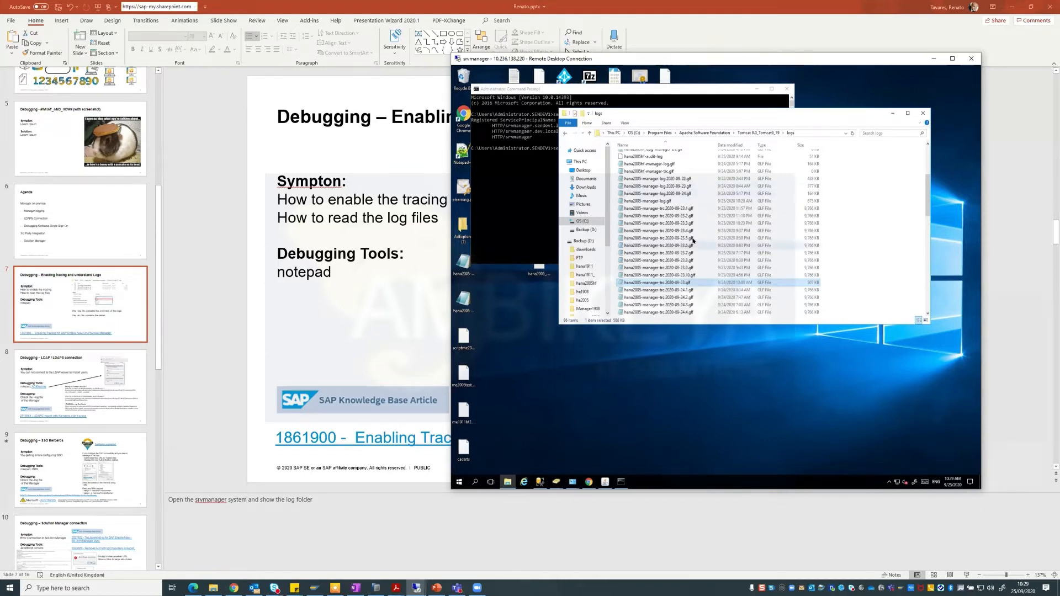
pyautogui.doubleClick(658, 201)
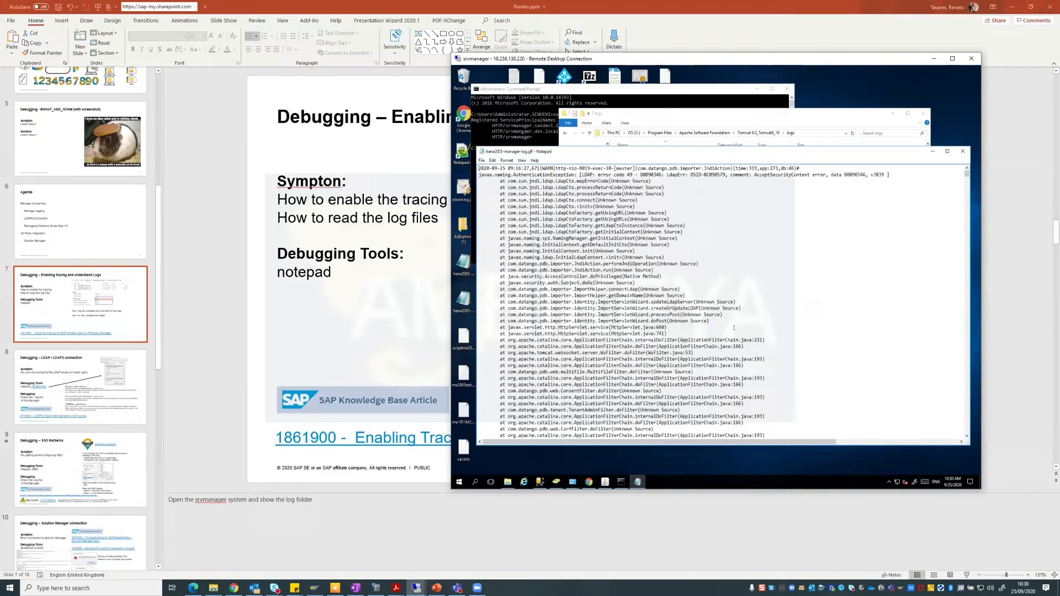
# Move Notepad up, scroll to the latest log entries and mark the INFO level on the last line.
pyautogui.moveTo(738, 152); pyautogui.dragTo(732, 118)
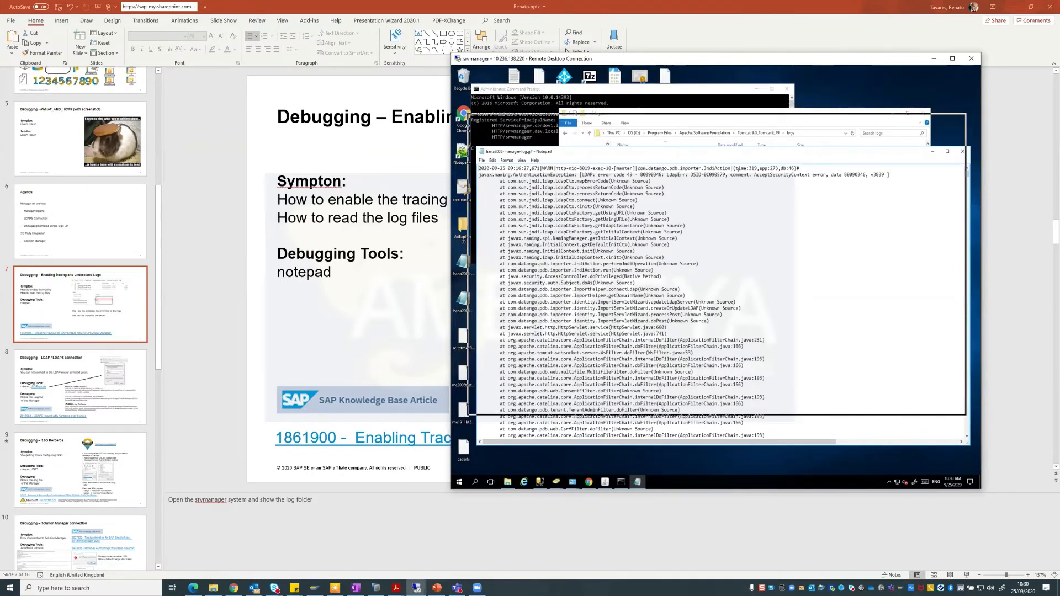
pyautogui.scroll(-4, 673, 251)
pyautogui.scroll(-10, 673, 252)
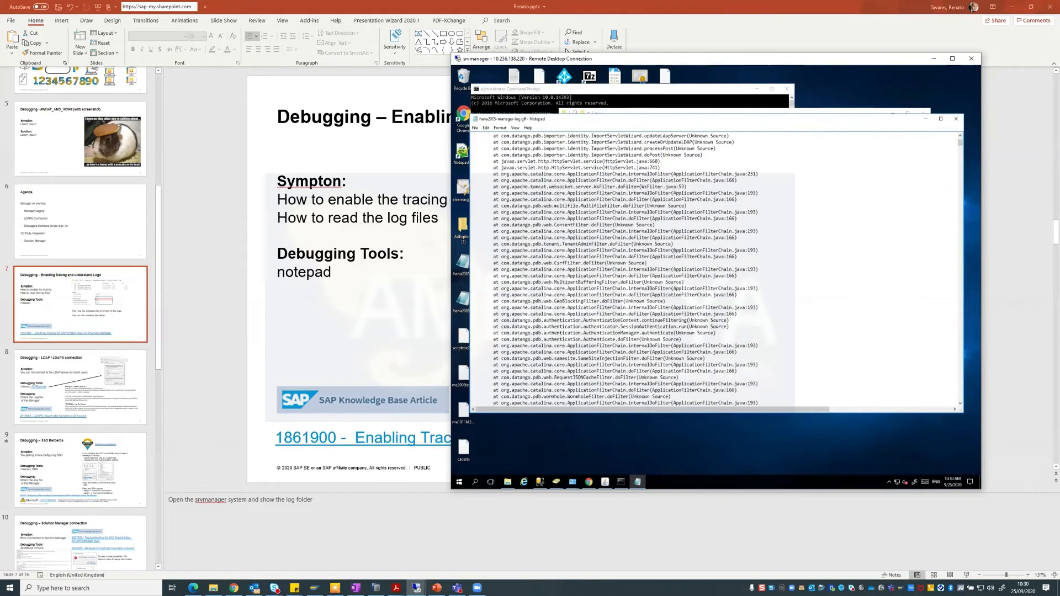
pyautogui.scroll(-3, 674, 251)
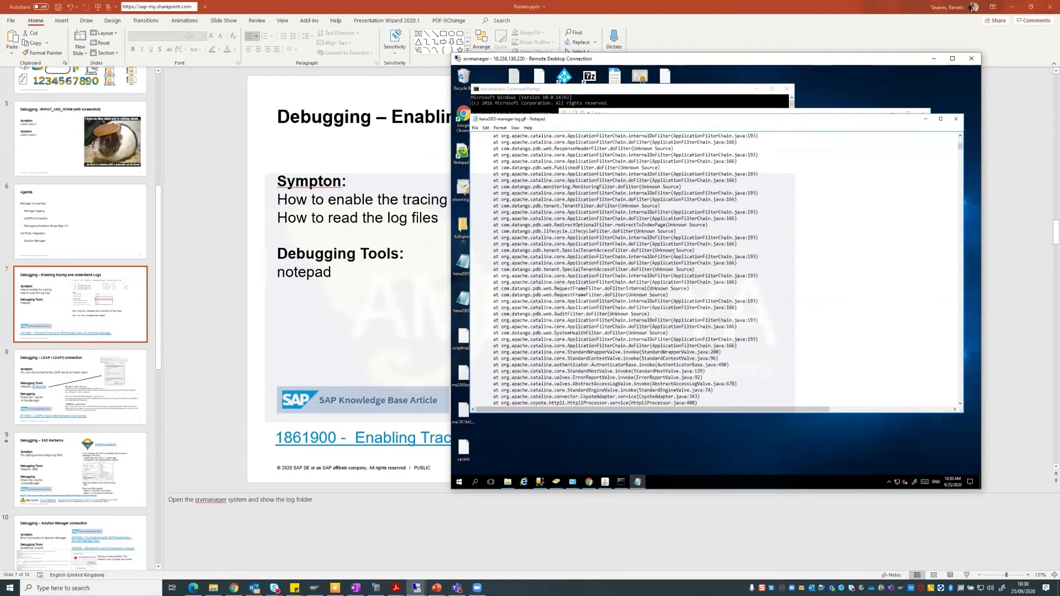
pyautogui.scroll(-15, 673, 251)
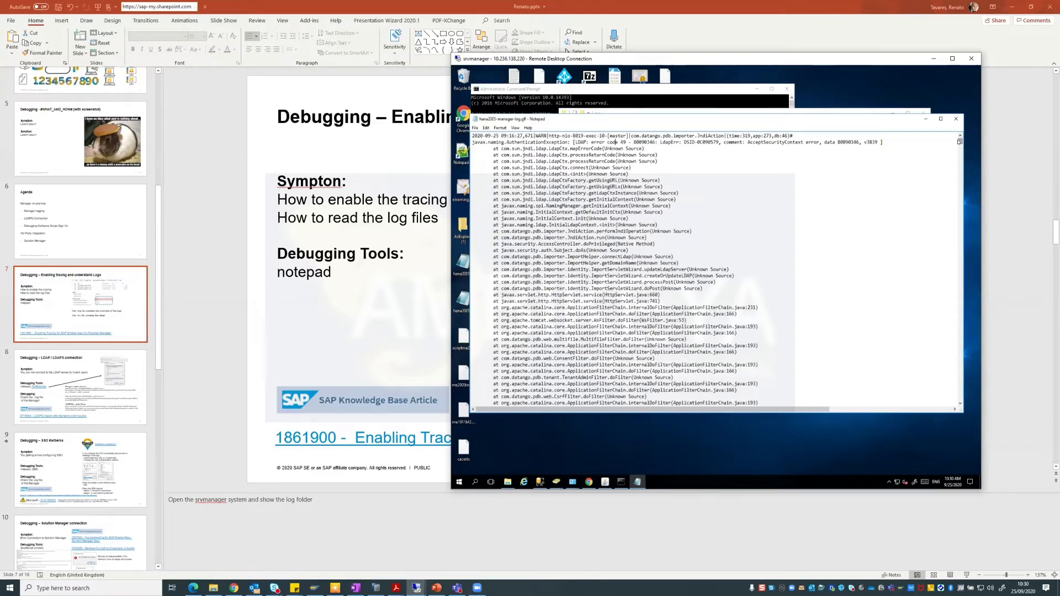
pyautogui.click(961, 185)
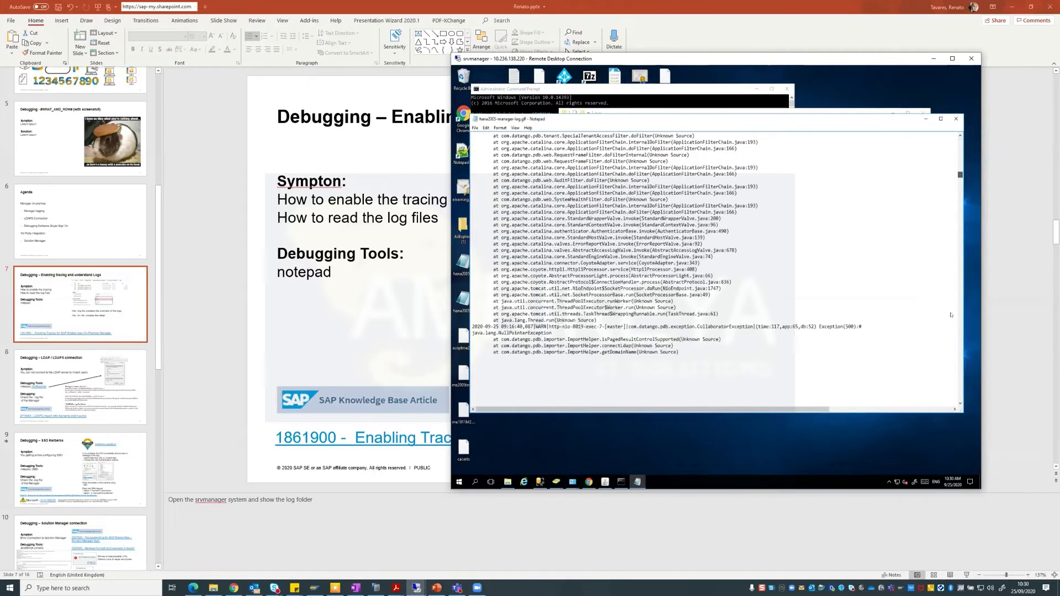
pyautogui.click(962, 383)
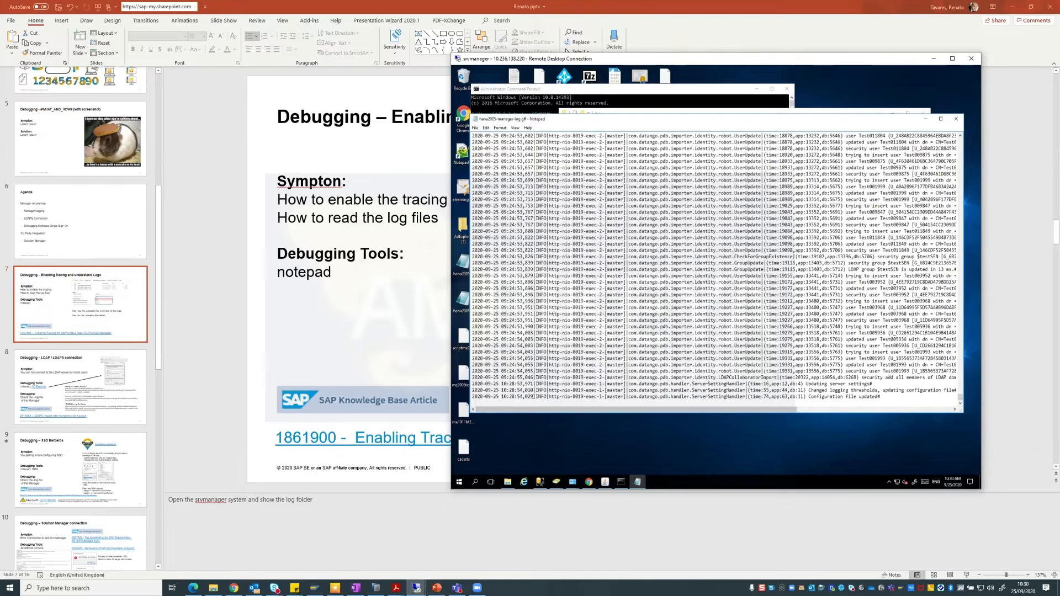
pyautogui.moveTo(536, 396); pyautogui.dragTo(548, 396)
# Scroll up to a WARN entry and highlight its timestamp, Exception(500) and java.lang.NullPointerException.
pyautogui.scroll(20, 714, 269)
pyautogui.scroll(20, 540, 392)
pyautogui.scroll(11, 540, 392)
pyautogui.scroll(6, 540, 392)
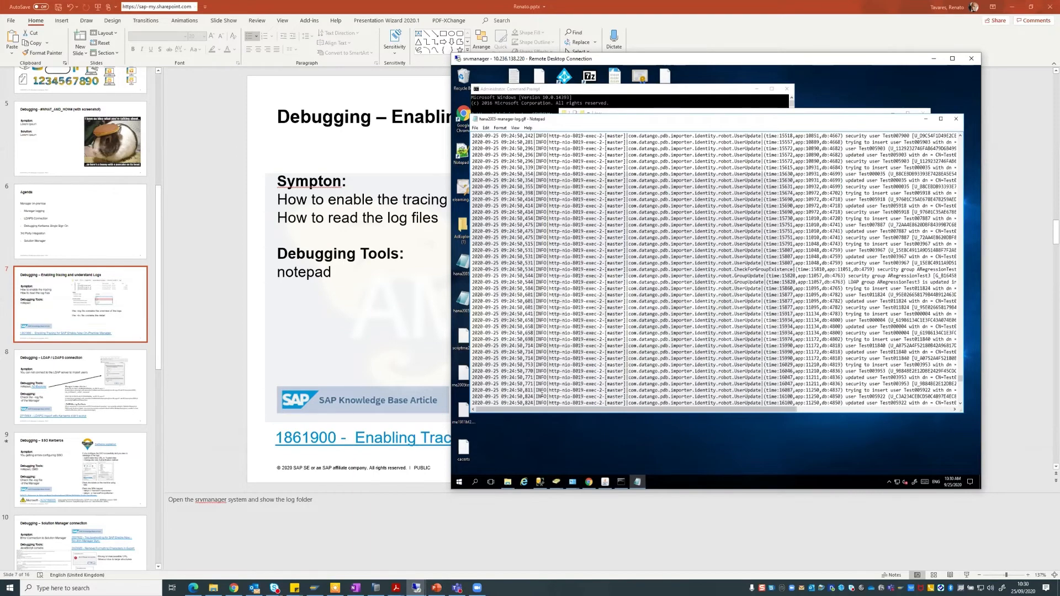
pyautogui.scroll(4, 540, 391)
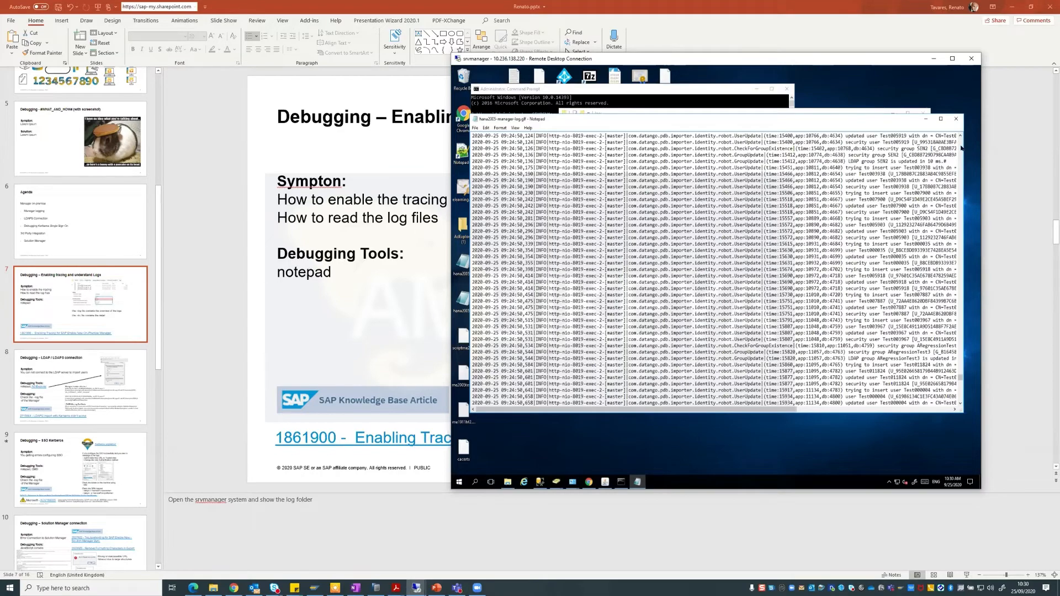
pyautogui.scroll(20, 961, 148)
pyautogui.scroll(20, 961, 148)
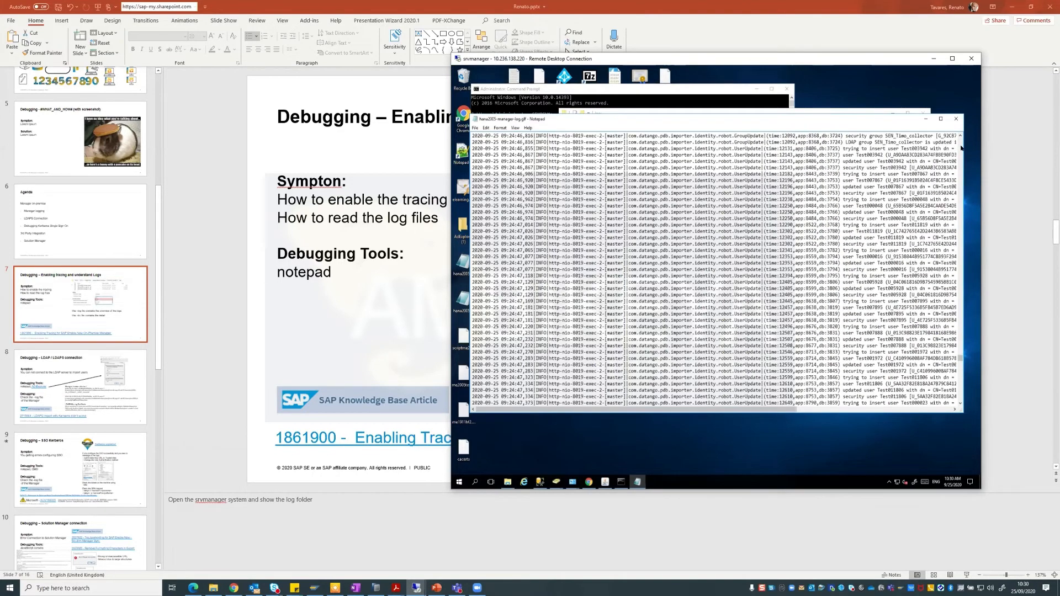
pyautogui.scroll(20, 961, 148)
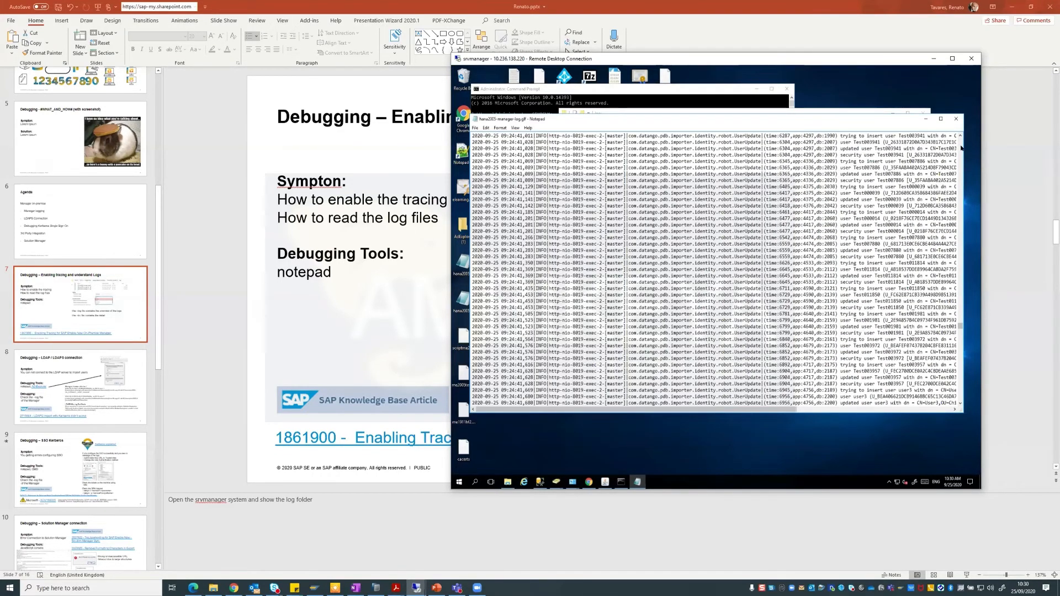
pyautogui.scroll(20, 961, 148)
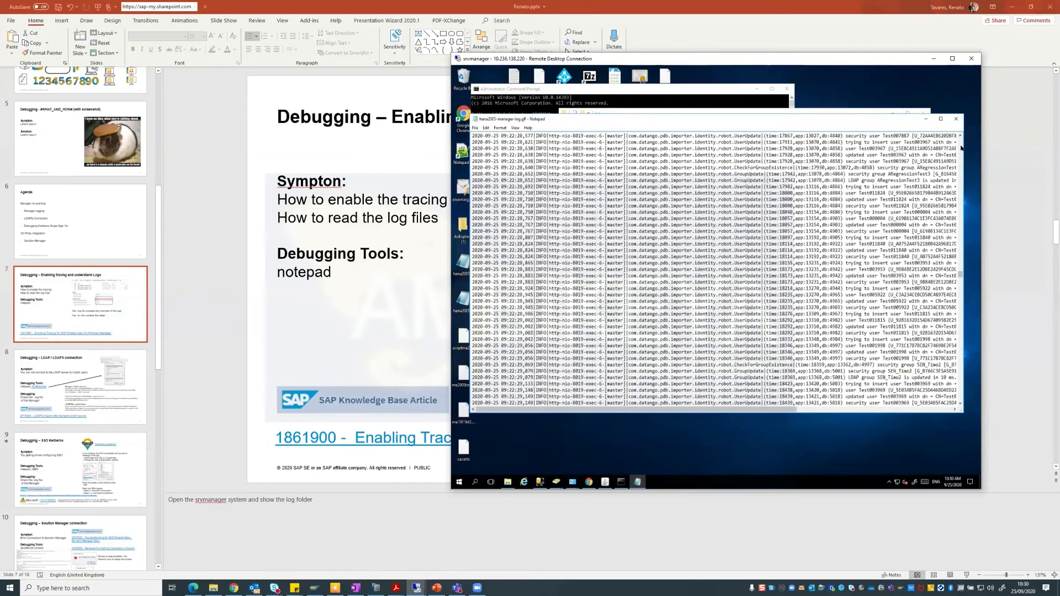
pyautogui.scroll(20, 961, 148)
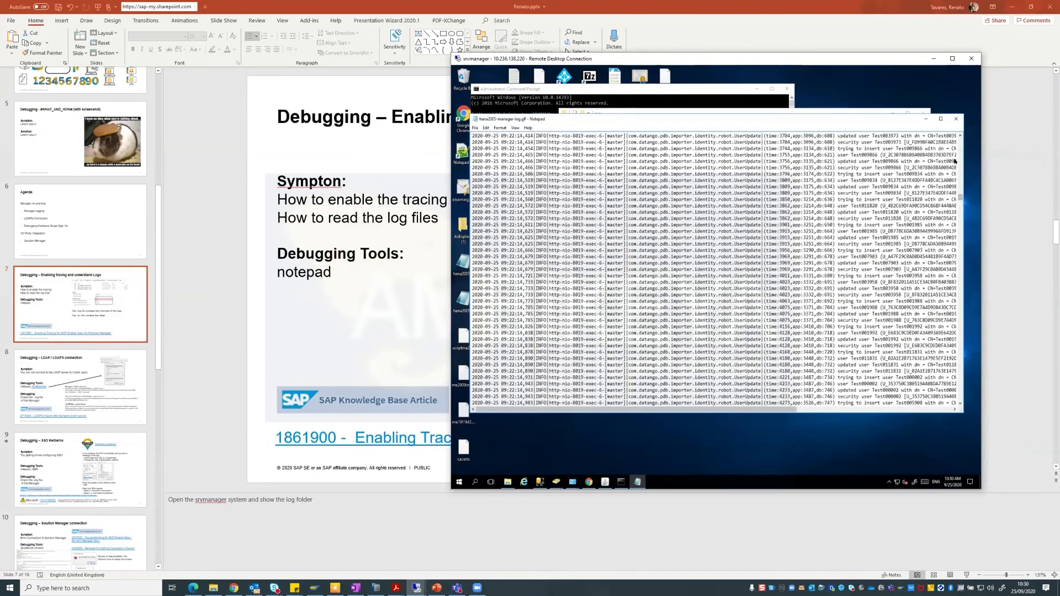
pyautogui.scroll(-10, 860, 302)
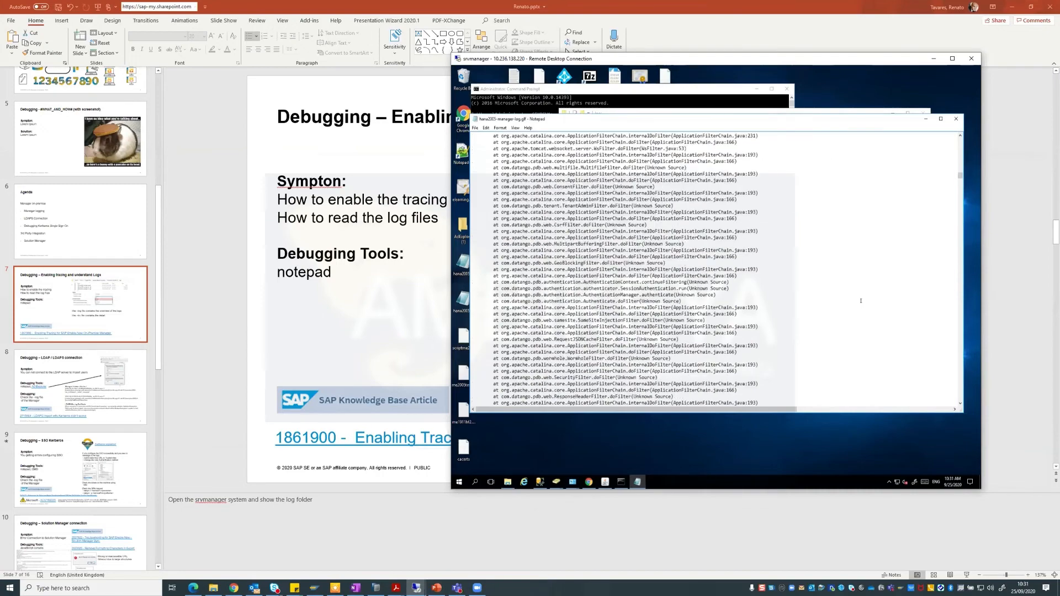
pyautogui.scroll(-15, 700, 291)
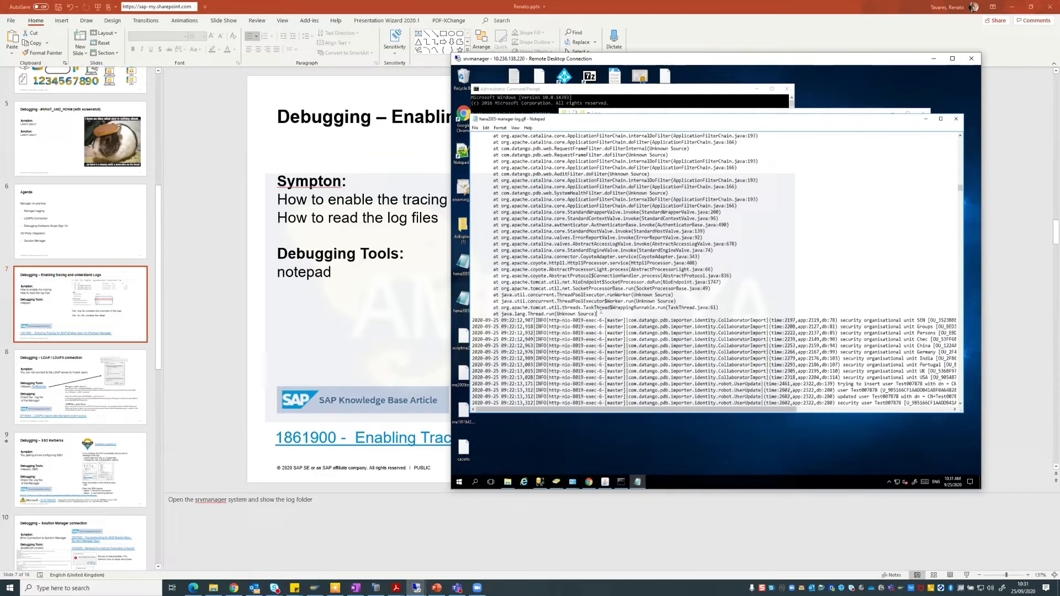
pyautogui.scroll(10, 600, 312)
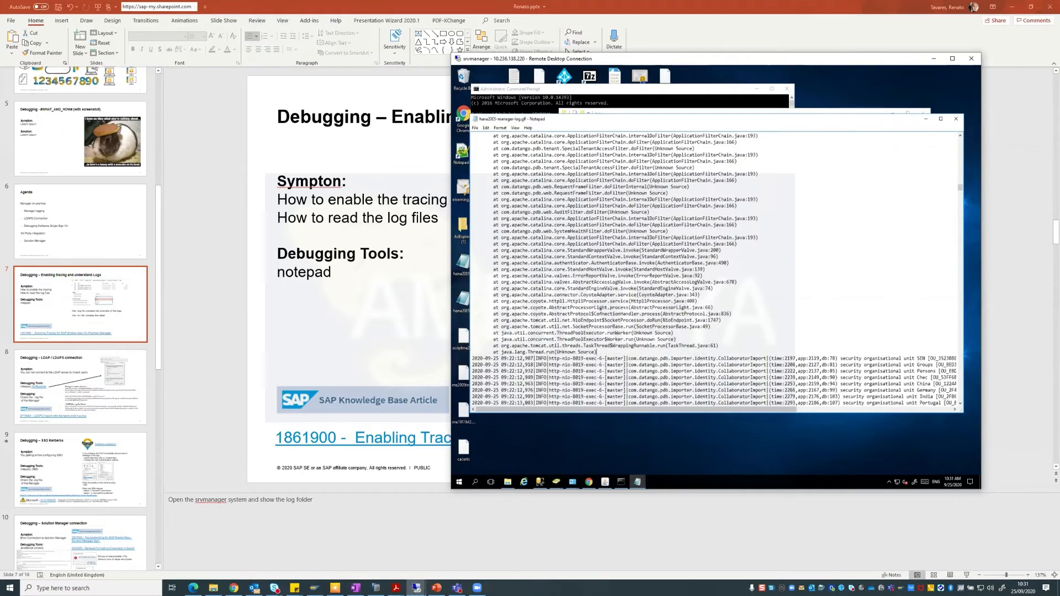
pyautogui.scroll(6, 600, 311)
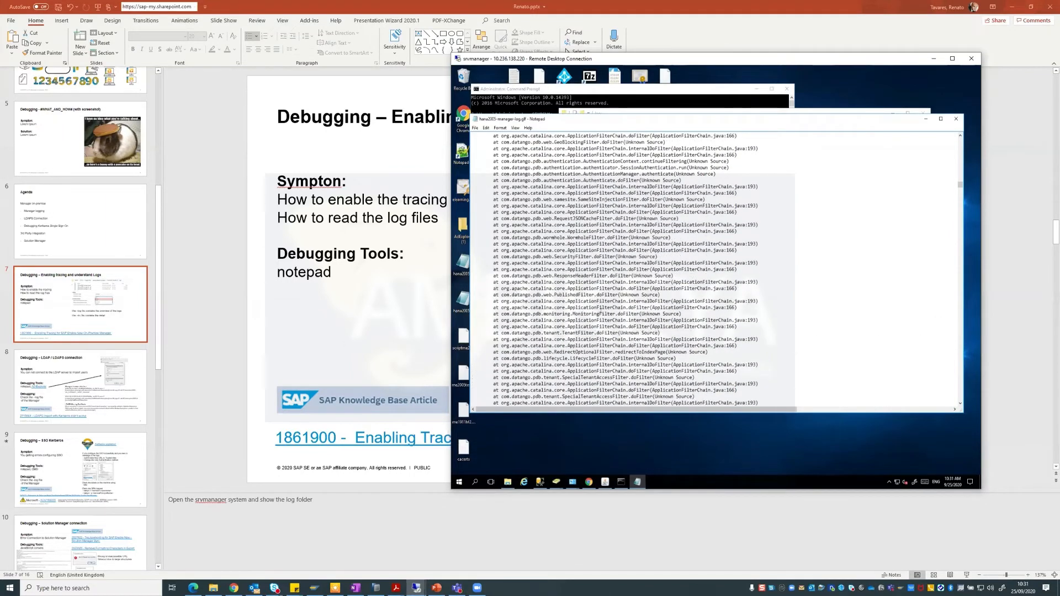
pyautogui.scroll(8, 519, 296)
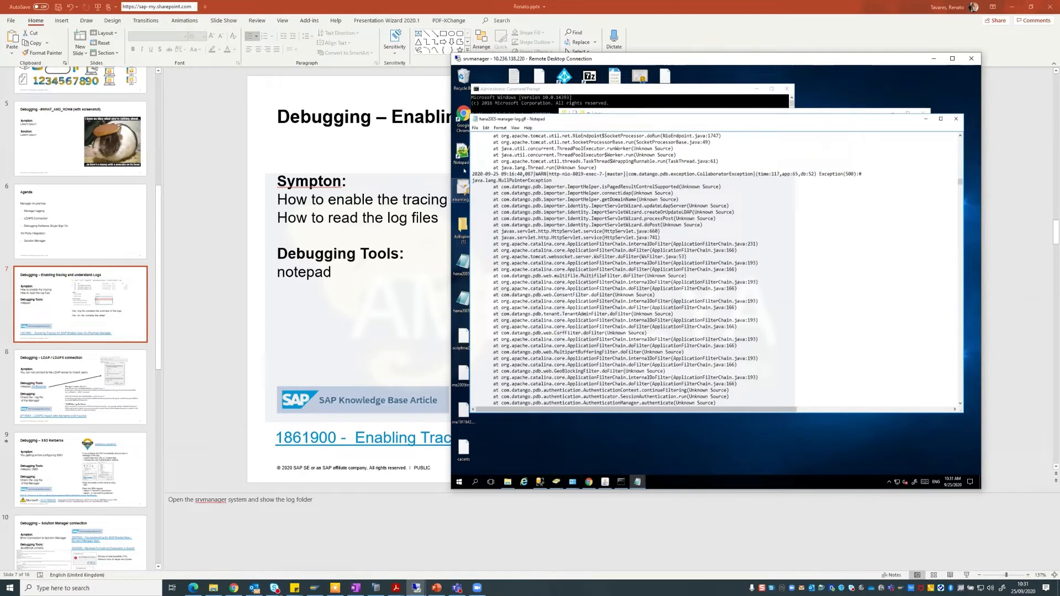
pyautogui.moveTo(473, 174); pyautogui.dragTo(545, 174)
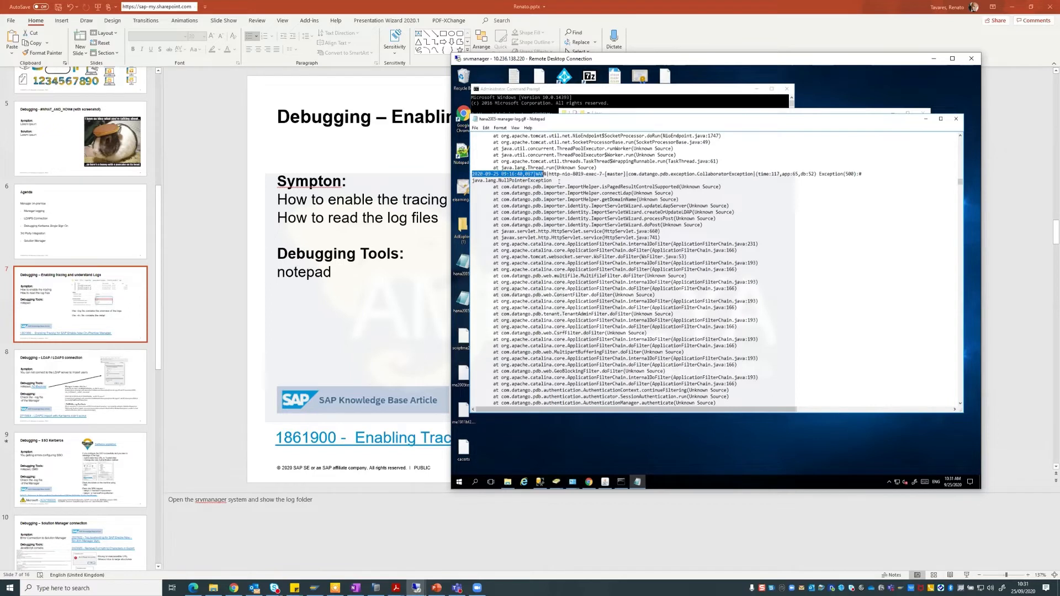
pyautogui.moveTo(816, 174); pyautogui.dragTo(858, 174)
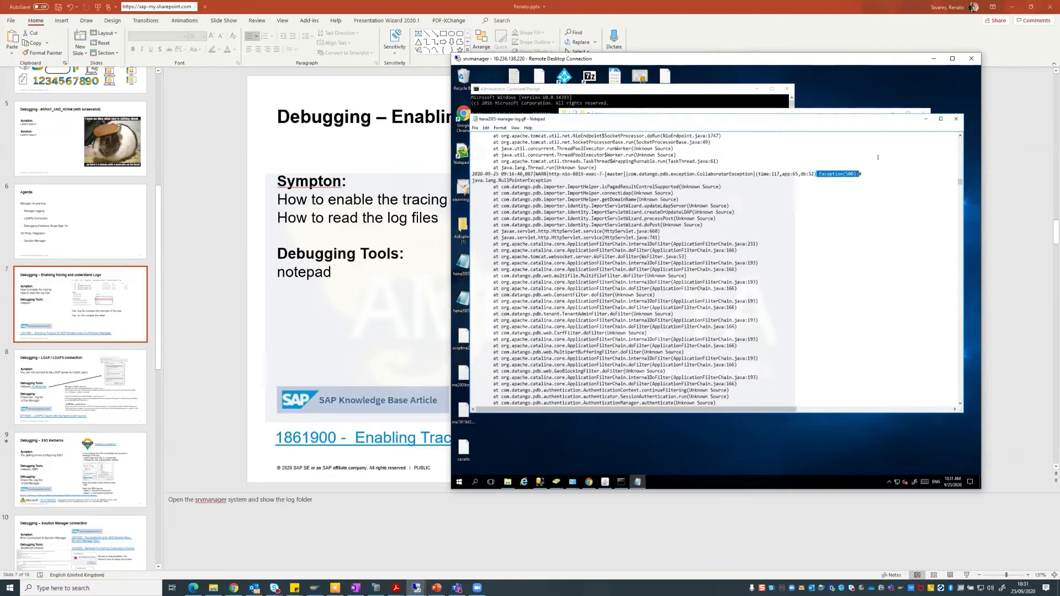
pyautogui.click(870, 172)
pyautogui.moveTo(552, 180); pyautogui.dragTo(472, 180)
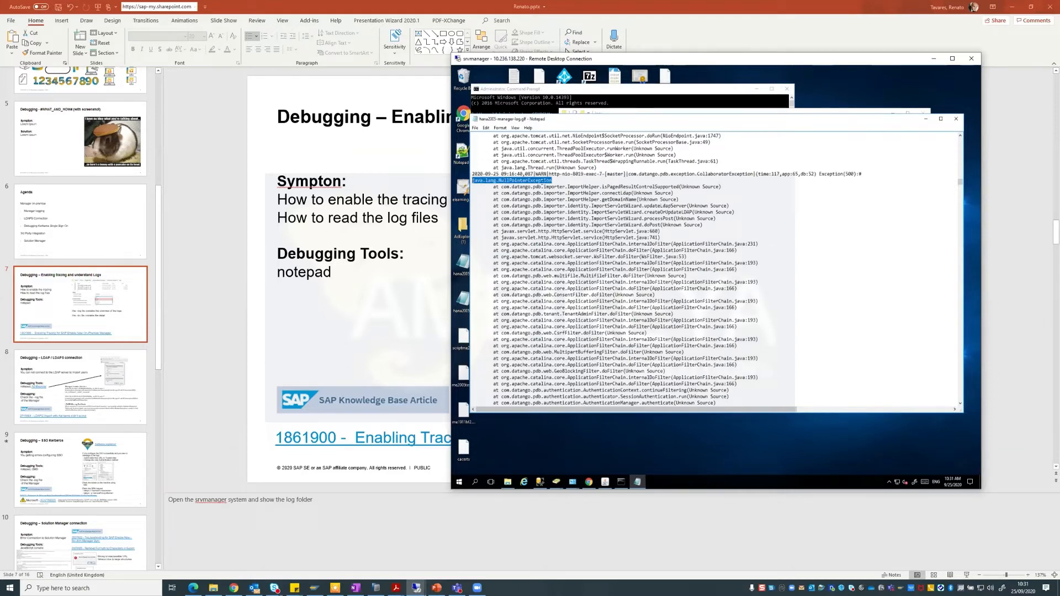
pyautogui.click(591, 197)
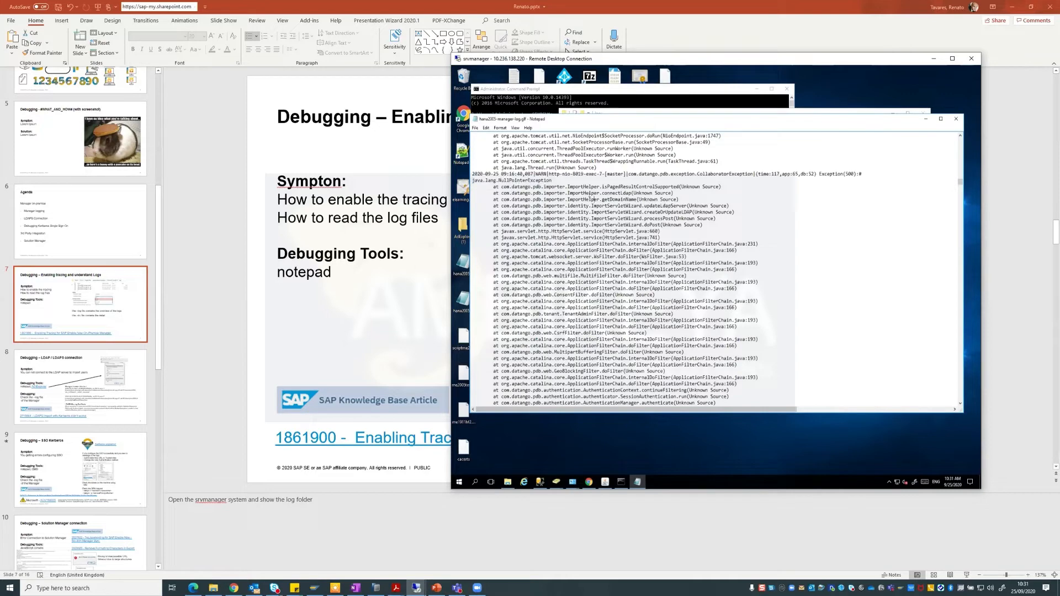
# Scroll further up and highlight an earlier WARN entry with its exception line.
pyautogui.scroll(12, 559, 180)
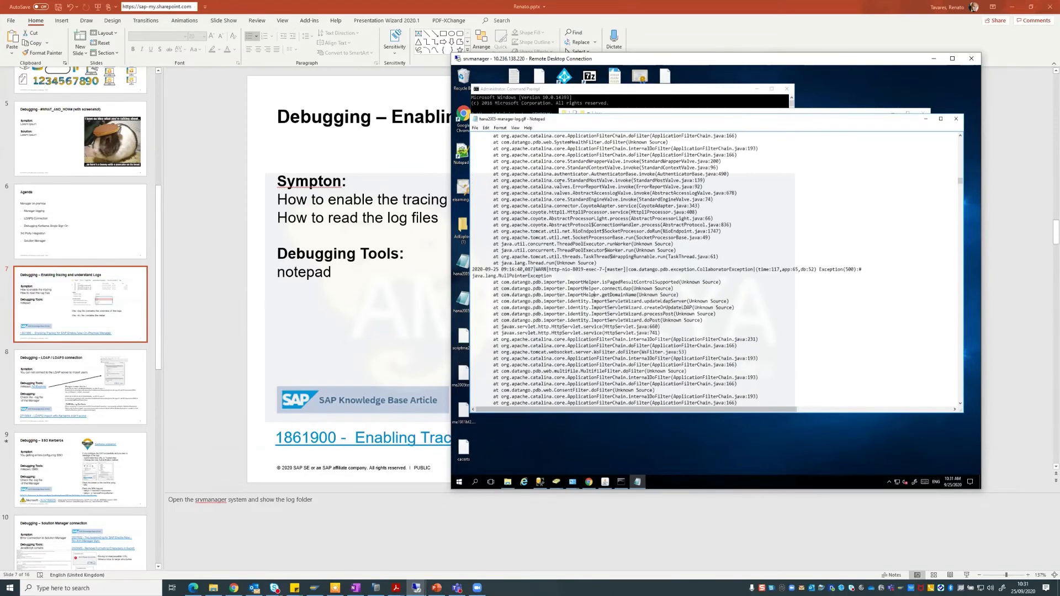
pyautogui.scroll(12, 560, 182)
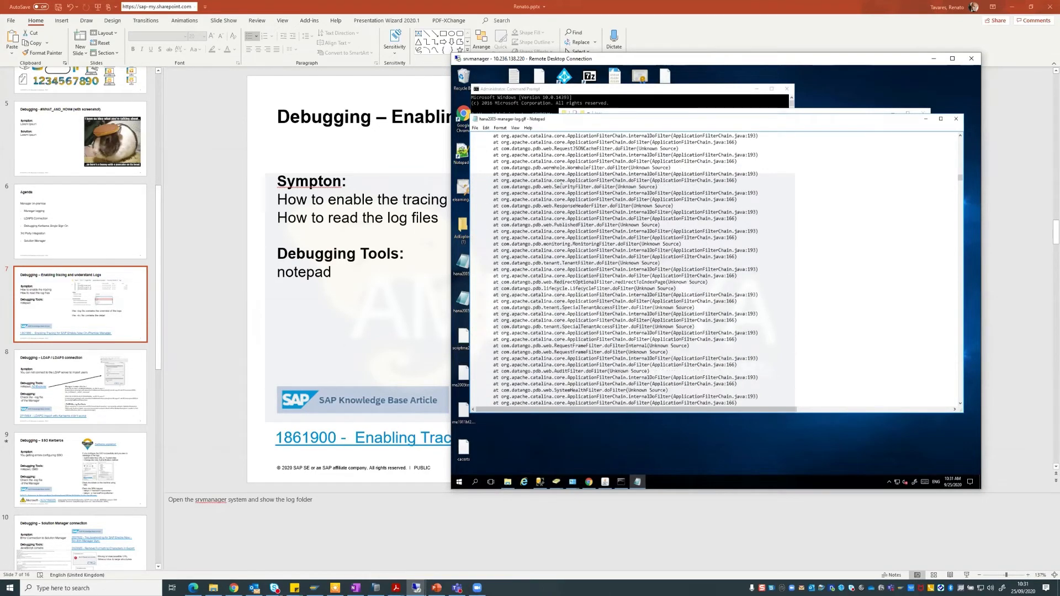
pyautogui.scroll(6, 560, 181)
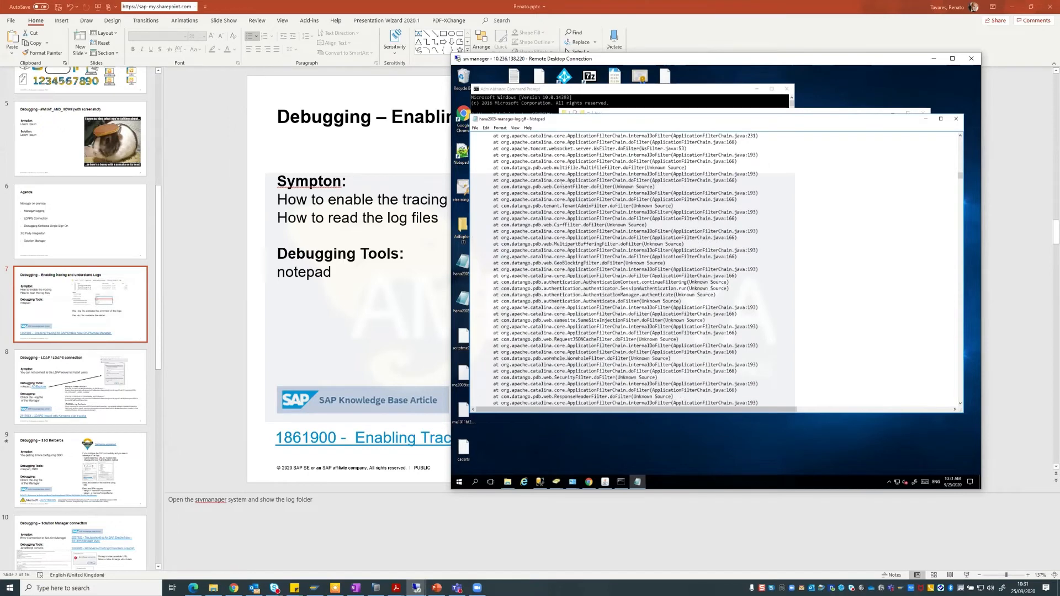
pyautogui.scroll(4, 561, 182)
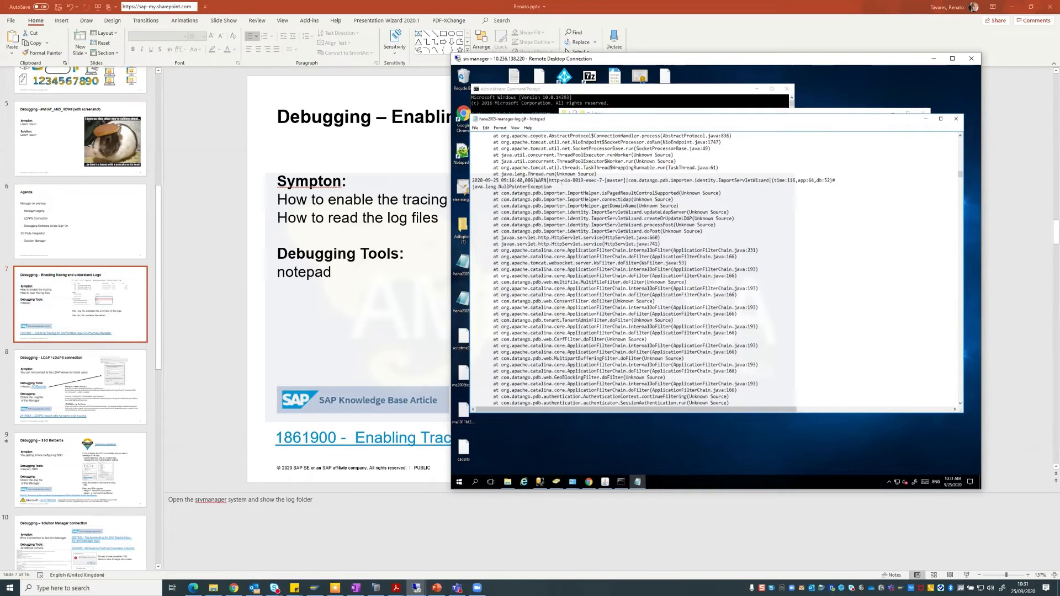
pyautogui.moveTo(552, 186); pyautogui.dragTo(472, 180)
pyautogui.click(522, 181)
# Highlight the javax.naming.AuthenticationException line, error code 49 - 80090346 and the LdapErr text.
pyautogui.scroll(1, 567, 192)
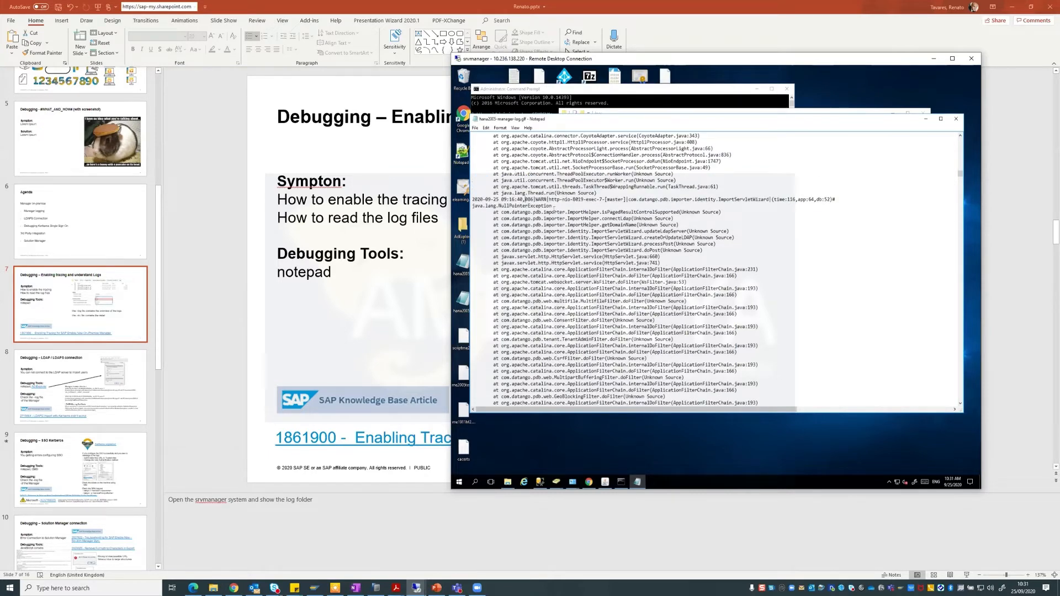
pyautogui.scroll(-13, 554, 208)
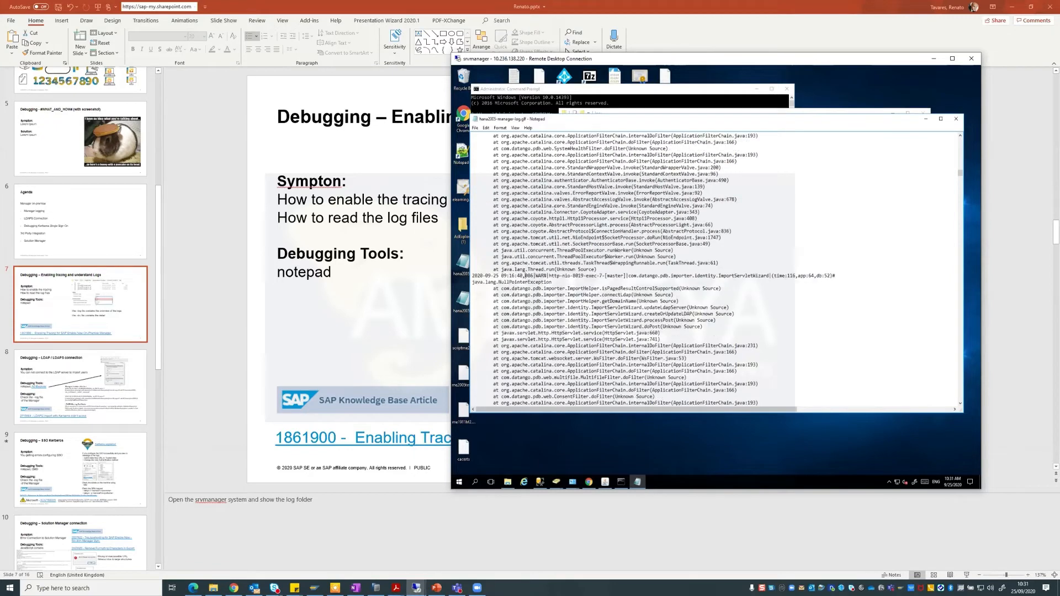
pyautogui.scroll(-10, 554, 211)
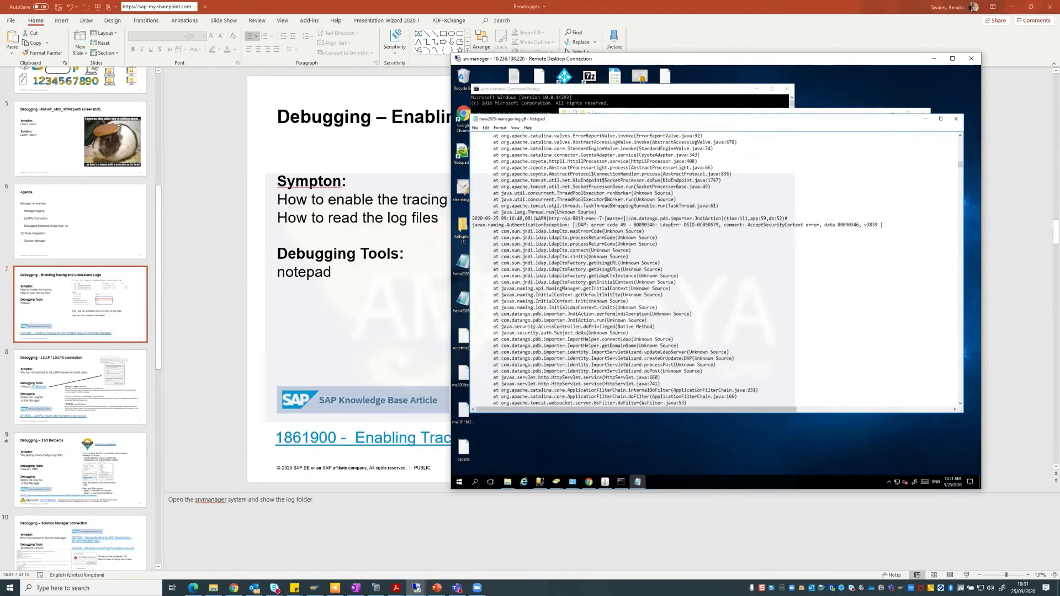
pyautogui.scroll(-1, 555, 207)
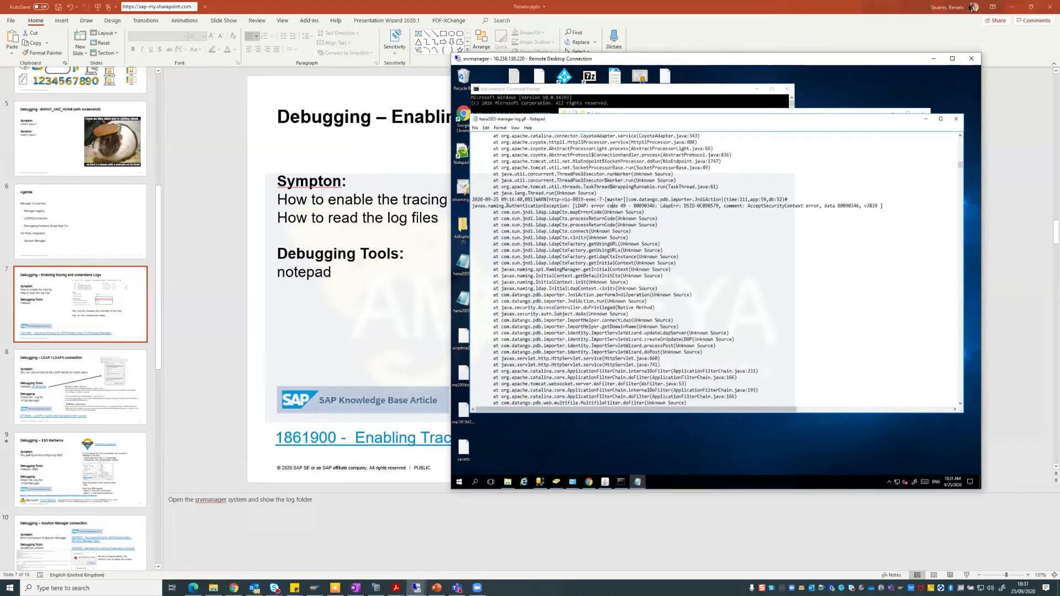
pyautogui.moveTo(473, 205); pyautogui.dragTo(887, 205)
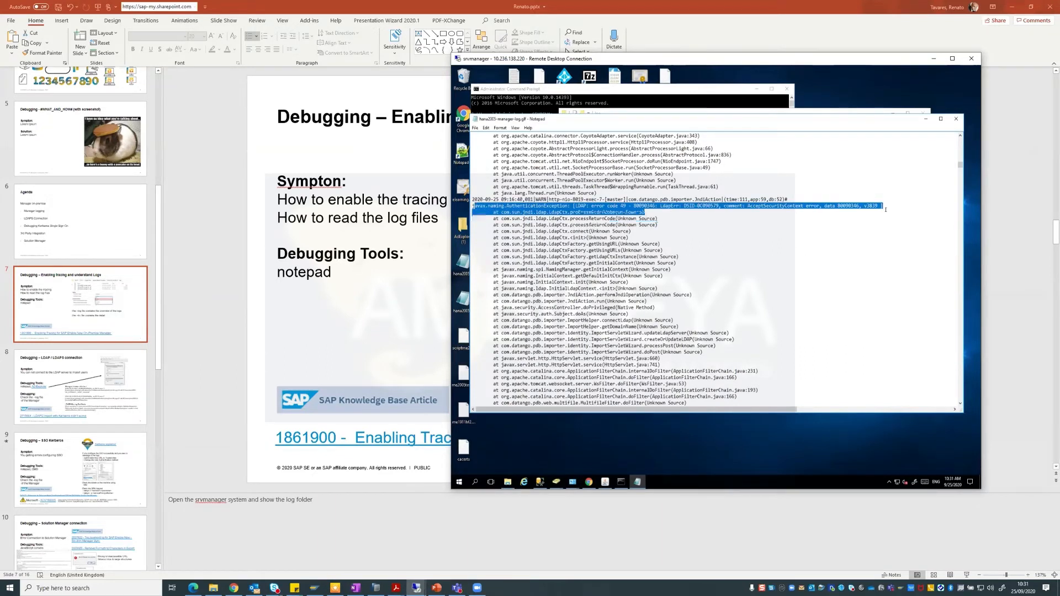
pyautogui.click(889, 203)
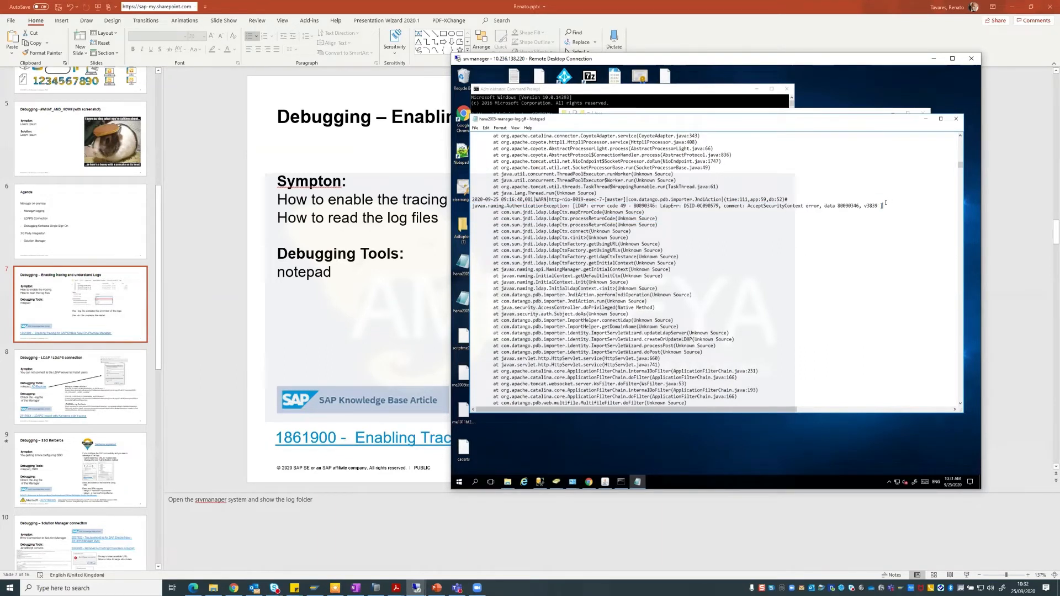
pyautogui.moveTo(592, 206); pyautogui.dragTo(655, 206)
pyautogui.click(662, 205)
pyautogui.moveTo(661, 206); pyautogui.dragTo(675, 206)
pyautogui.click(708, 206)
pyautogui.scroll(-2, 961, 171)
pyautogui.moveTo(881, 180); pyautogui.dragTo(872, 180)
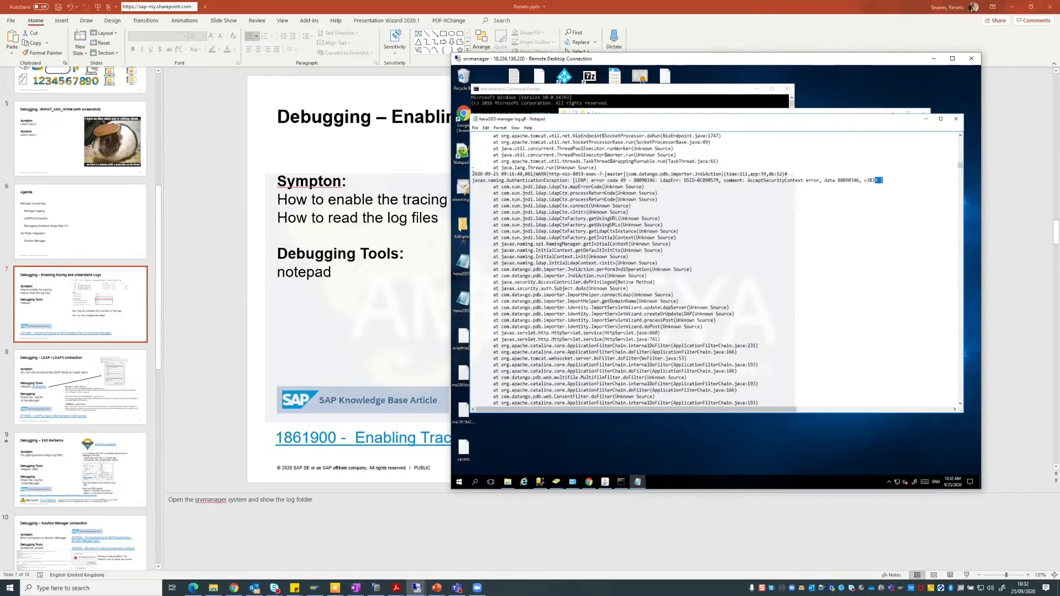
pyautogui.moveTo(472, 174); pyautogui.dragTo(522, 175)
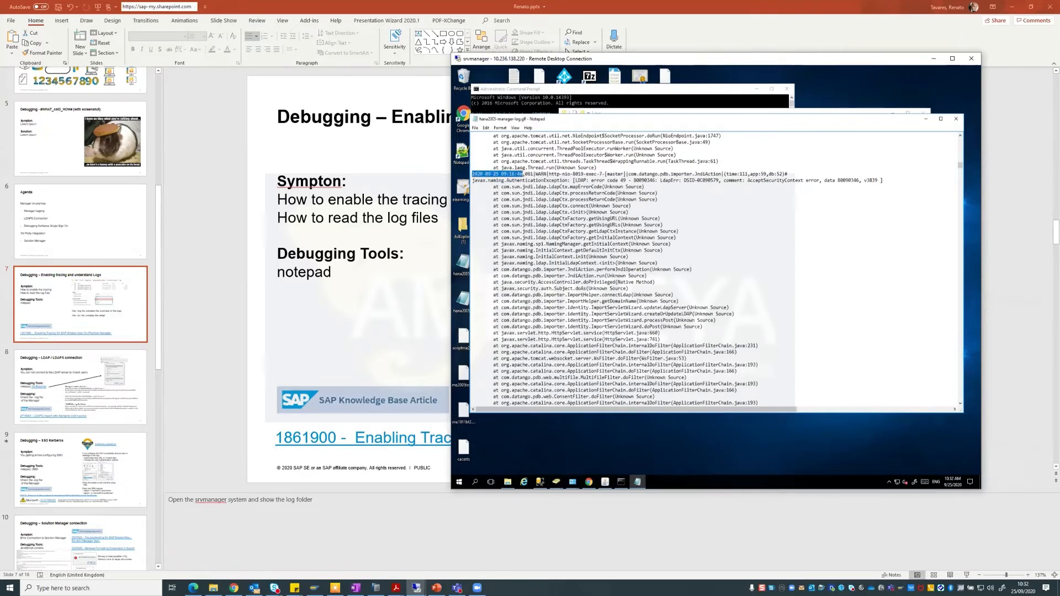
# Return to the logs folder and open hana2005-manager-trc.glf in Notepad.
pyautogui.click(716, 112)
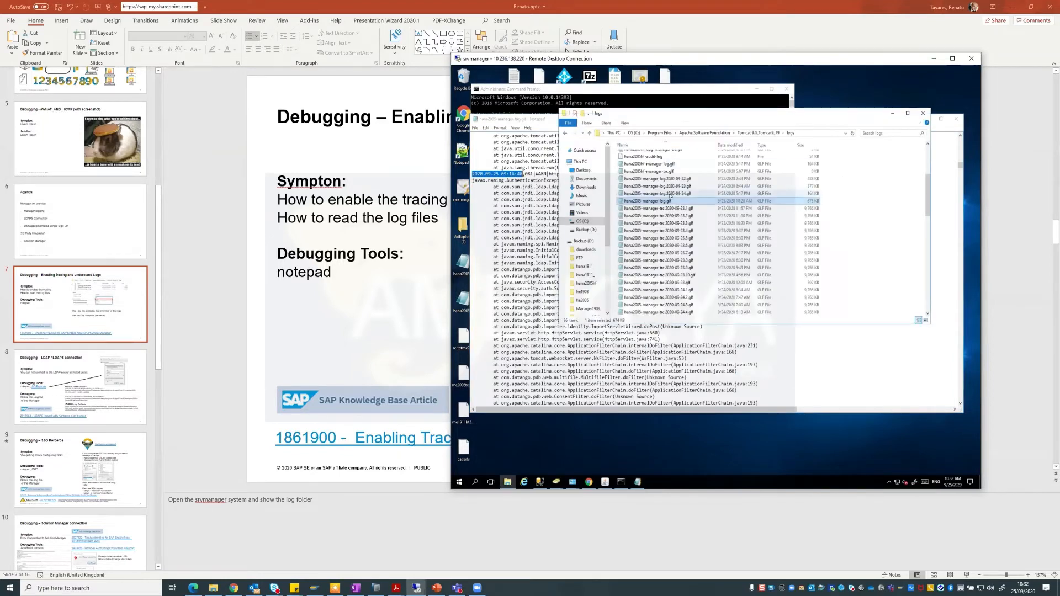
pyautogui.scroll(-5, 656, 213)
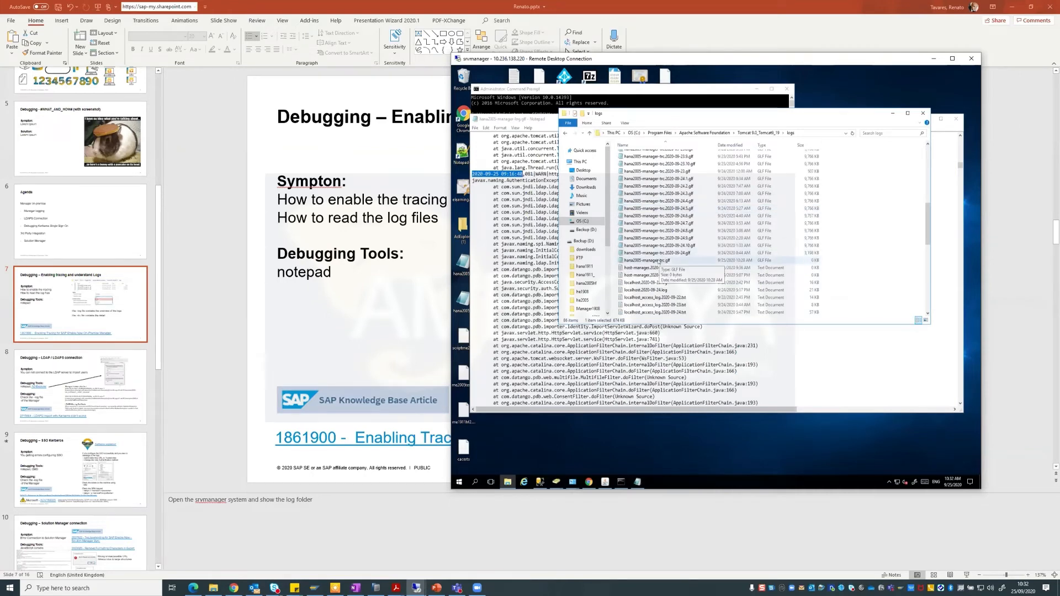
pyautogui.doubleClick(658, 260)
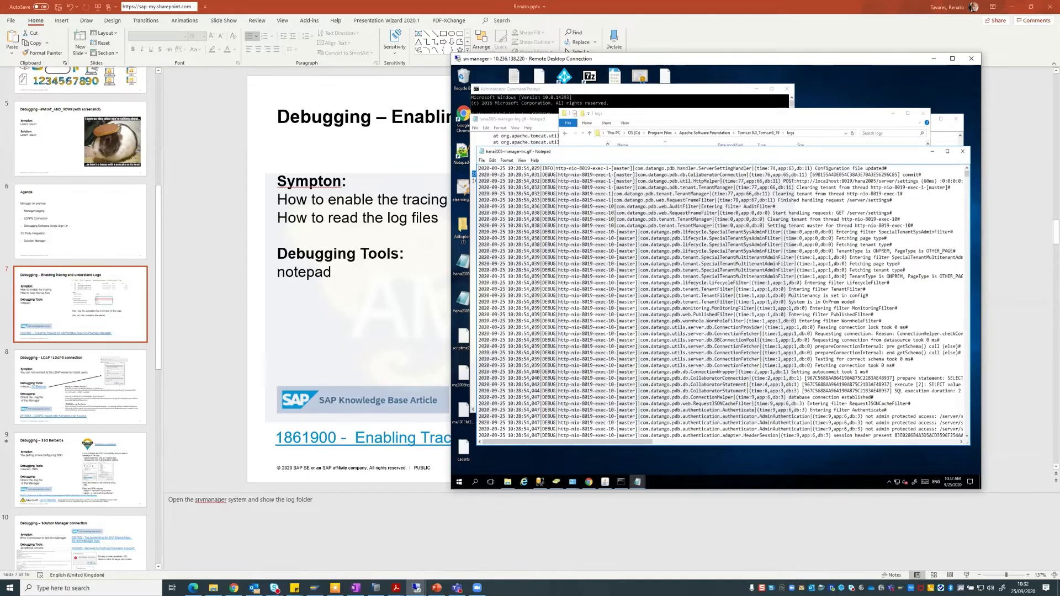
pyautogui.scroll(-3, 717, 303)
pyautogui.scroll(-3, 587, 194)
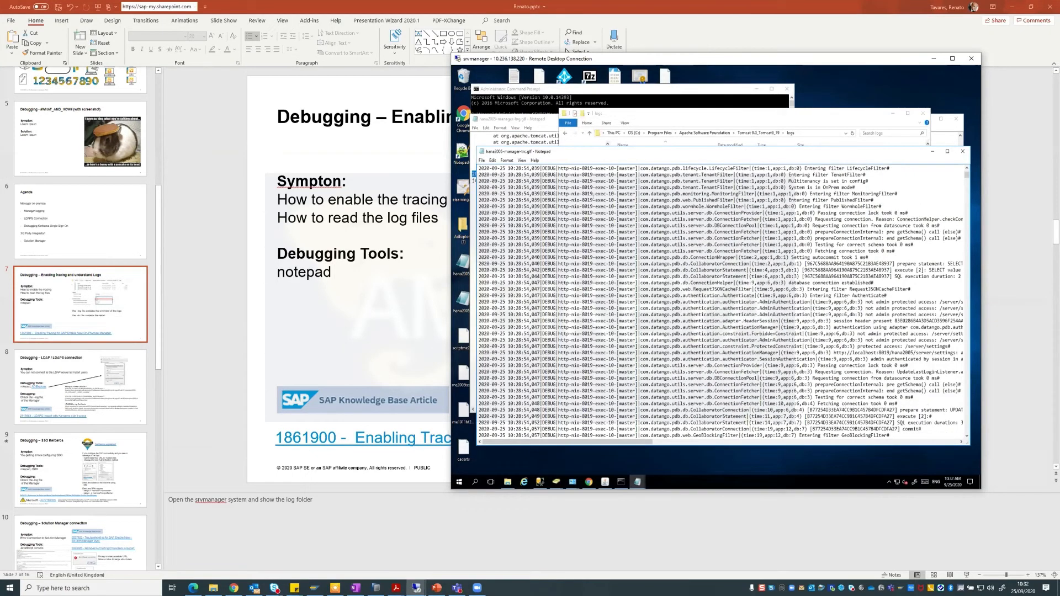
# Maximize Notepad and the Remote Desktop window, then scroll down through the DEBUG trace entries.
pyautogui.click(947, 151)
pyautogui.click(952, 58)
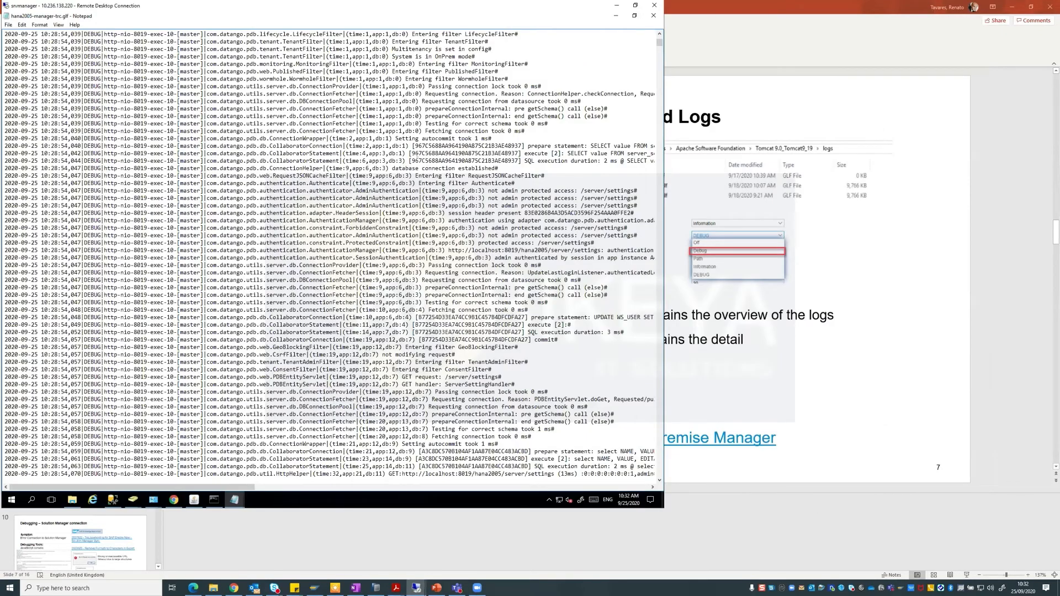
pyautogui.scroll(-6, 332, 254)
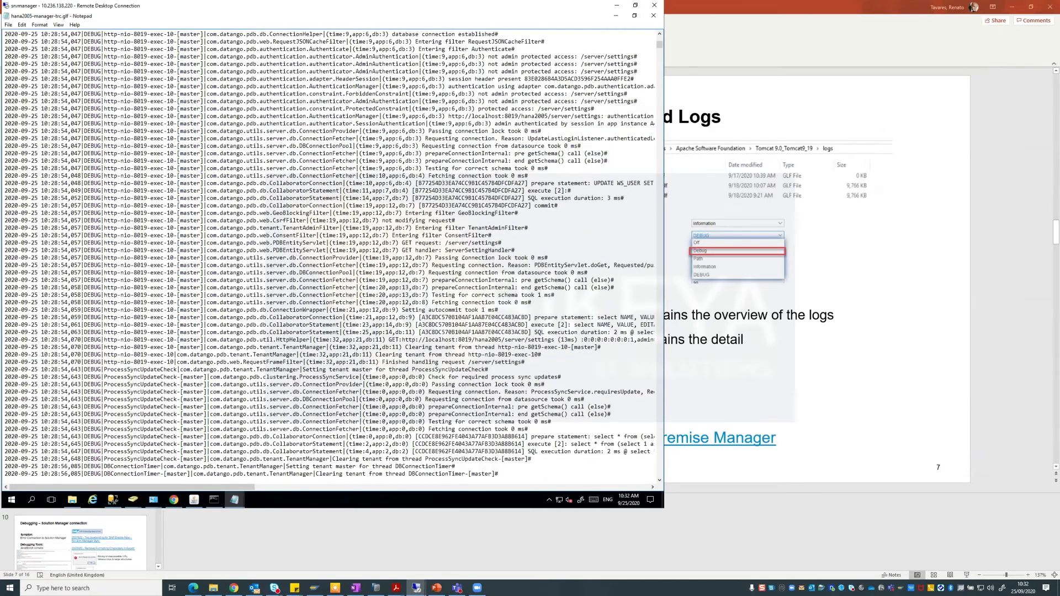
pyautogui.scroll(-4, 331, 254)
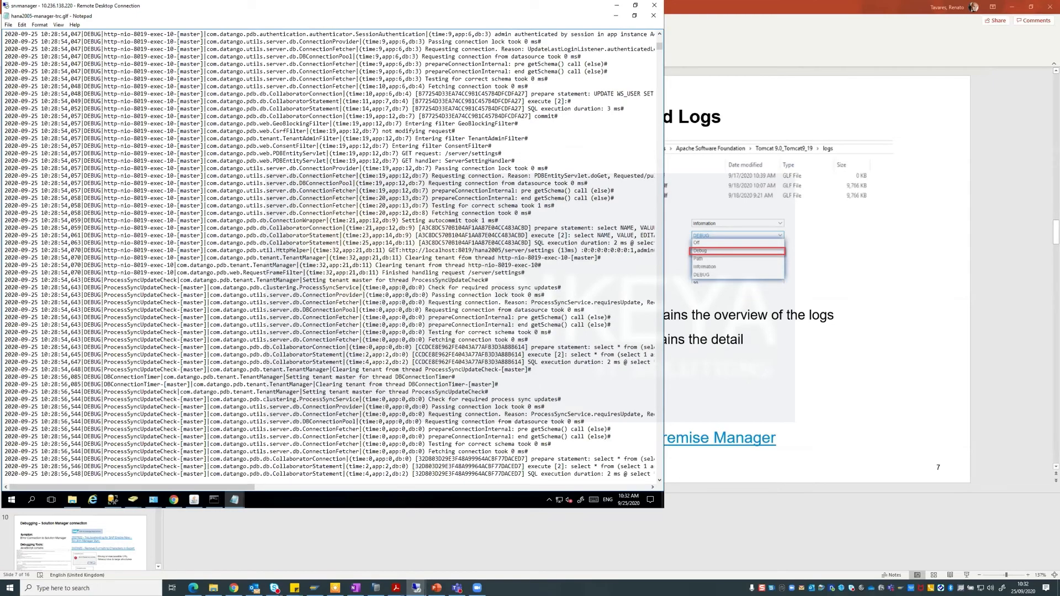
pyautogui.scroll(-7, 463, 258)
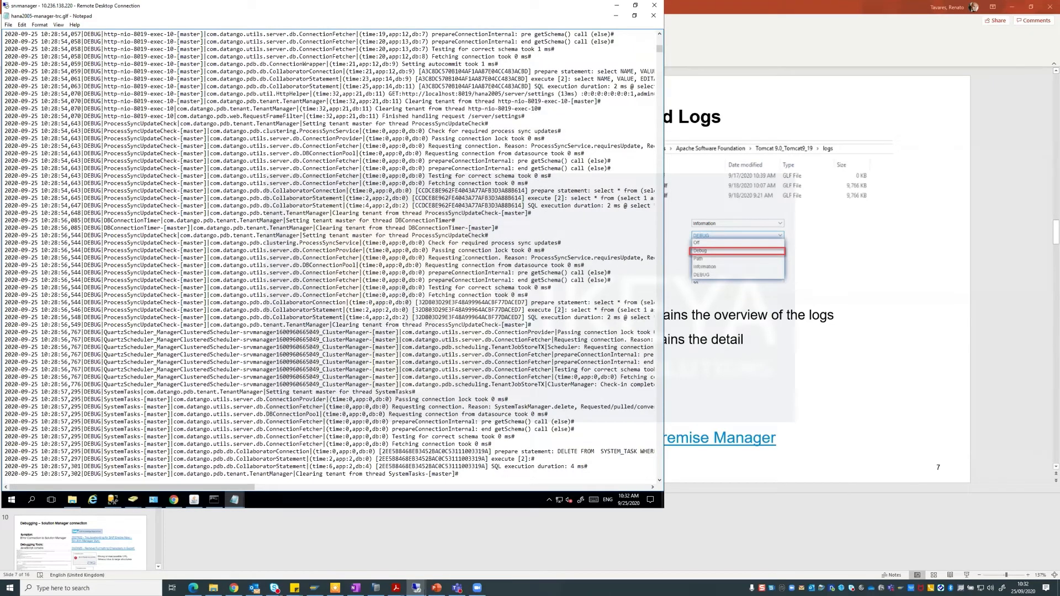
pyautogui.scroll(-5, 467, 256)
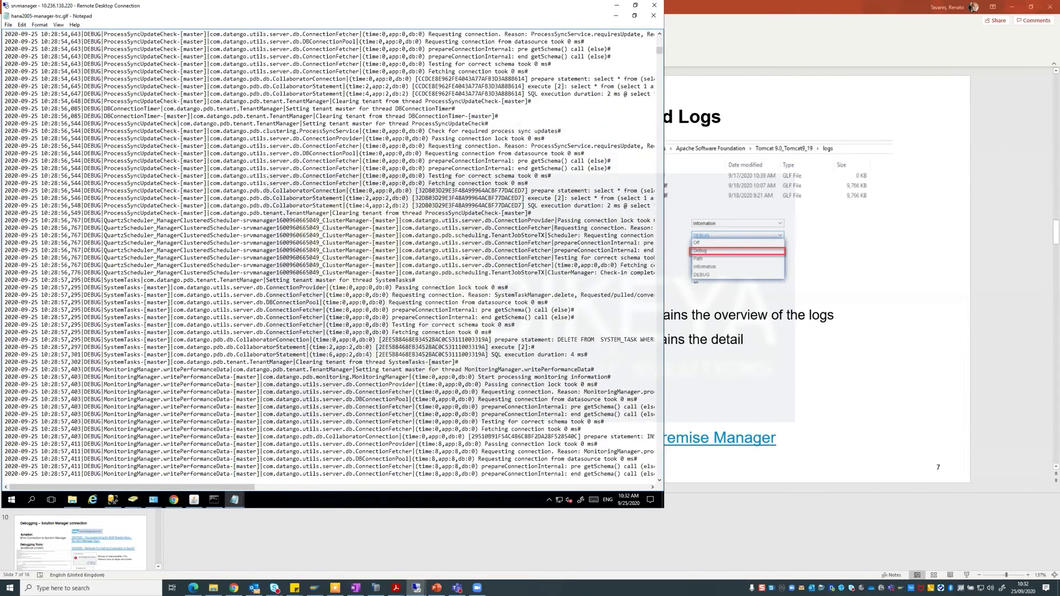
pyautogui.scroll(-4, 466, 257)
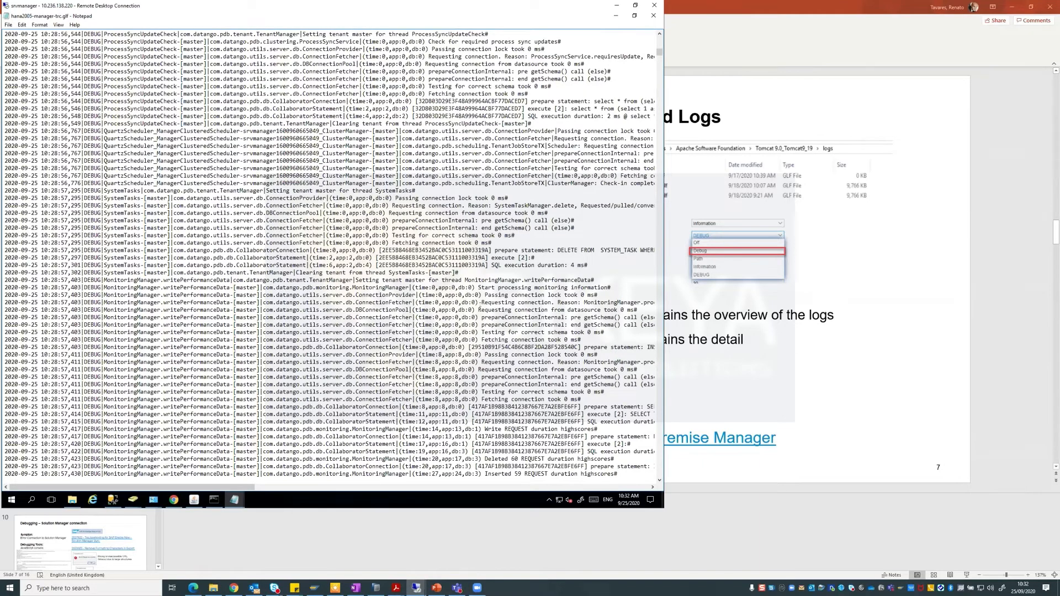
pyautogui.scroll(-5, 466, 257)
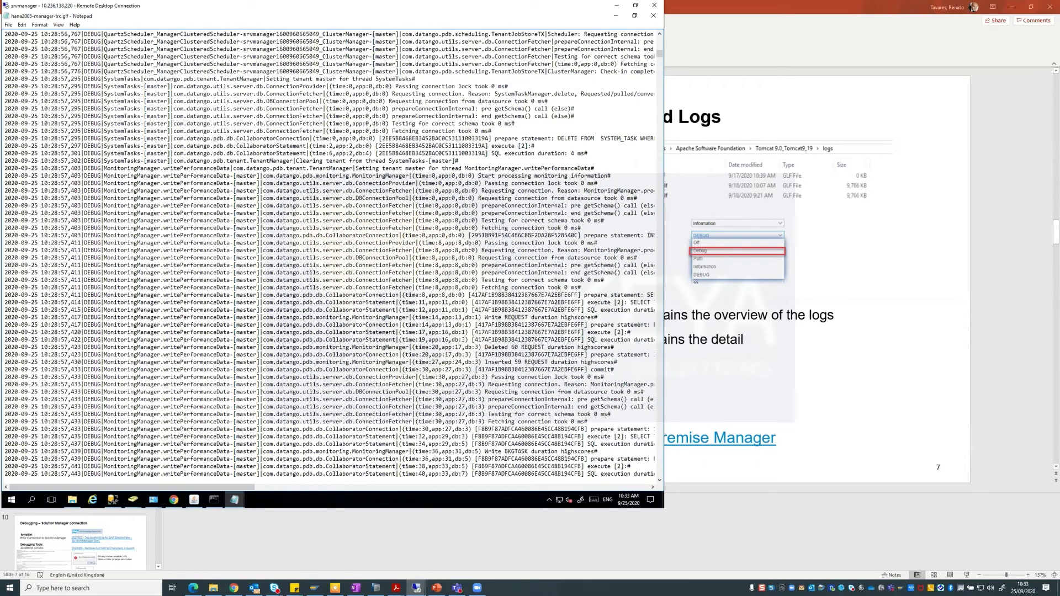
pyautogui.scroll(-3, 498, 312)
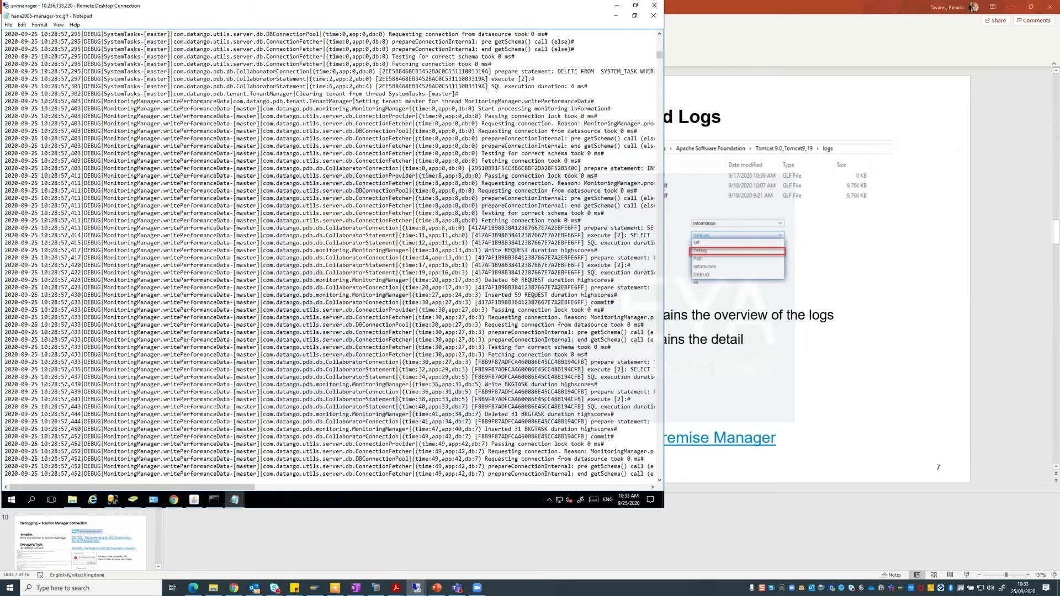
pyautogui.scroll(-4, 534, 301)
pyautogui.scroll(-1, 529, 301)
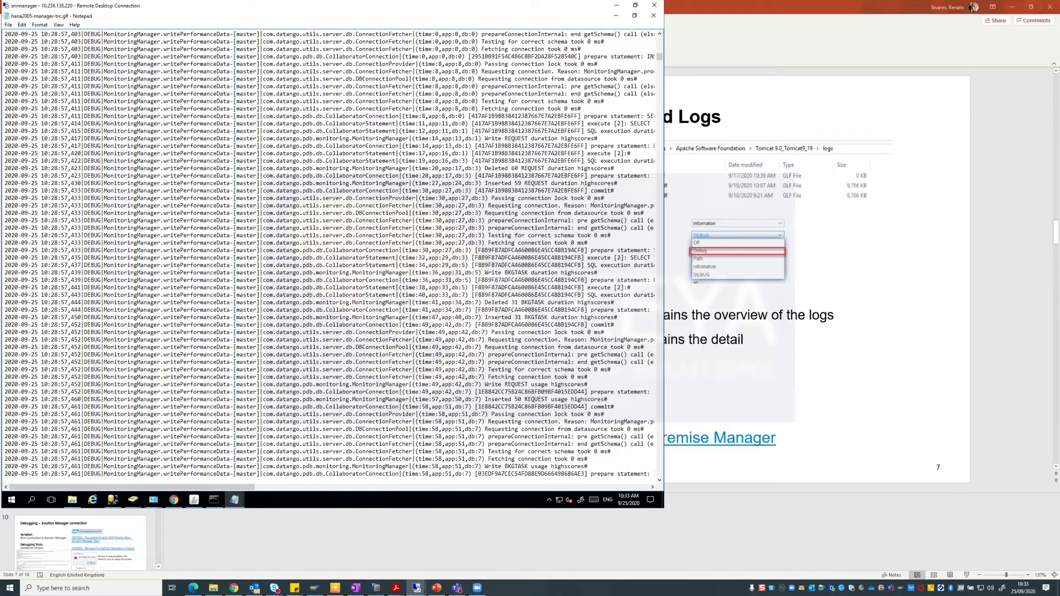
pyautogui.scroll(-4, 535, 292)
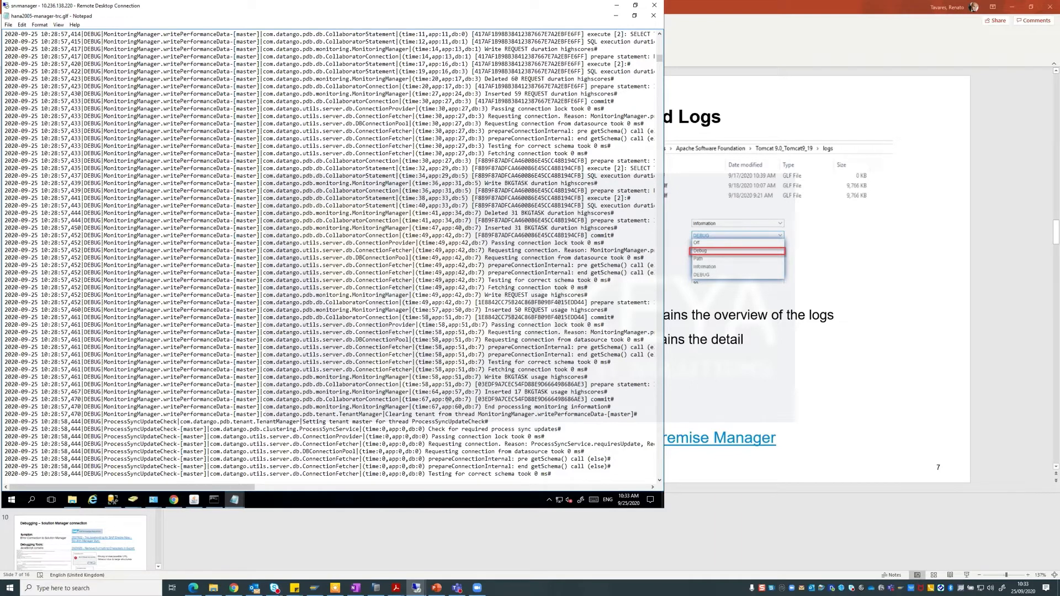
# Close the trace log, select the ten 2020-09-24 trace files of about 9,766 KB, then bring up the KB article.
pyautogui.click(653, 15)
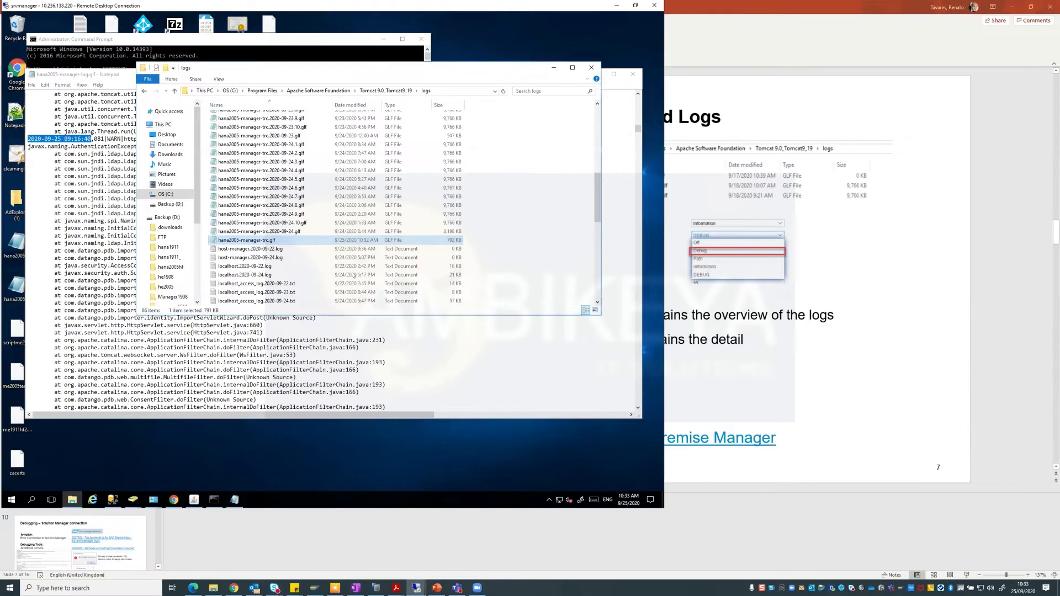
pyautogui.click(282, 138)
pyautogui.click(284, 144)
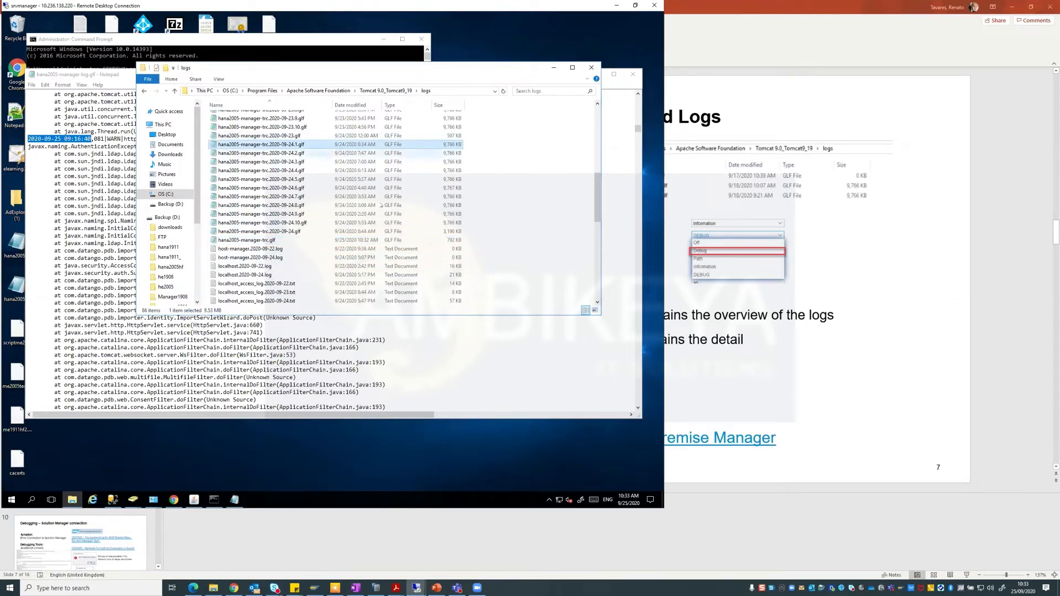
pyautogui.hotkey('shift', 'Down')
pyautogui.hotkey('shift', 'Down')
pyautogui.hotkey('shift', 'Down')
pyautogui.hotkey('shift', 'Down')
pyautogui.hotkey('shift', 'Down')
pyautogui.hotkey('shift', 'Down')
pyautogui.hotkey('shift', 'Down')
pyautogui.hotkey('shift', 'Down')
pyautogui.hotkey('shift', 'Down')
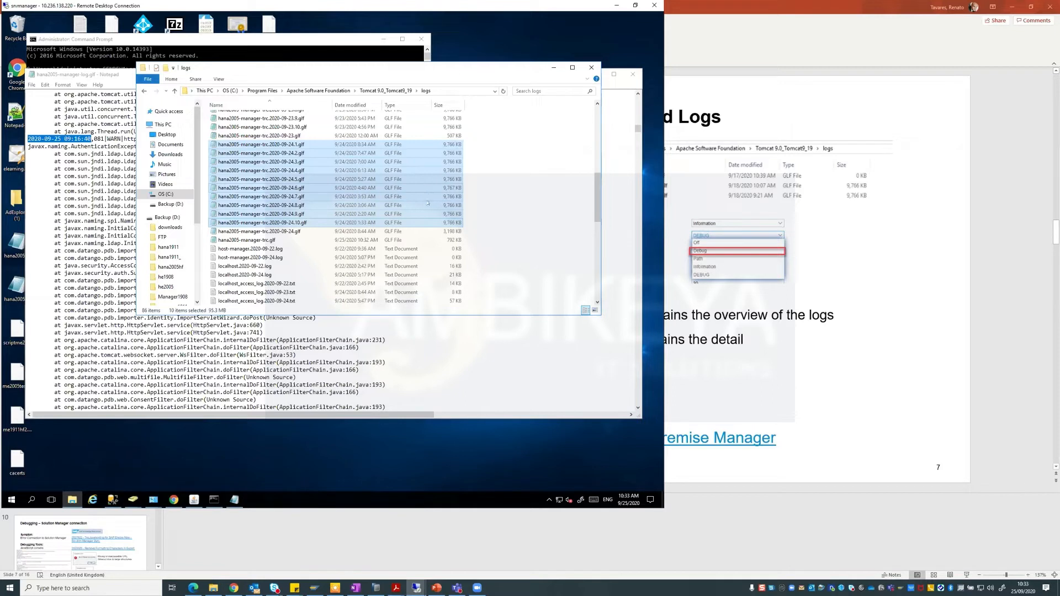
pyautogui.scroll(1, 447, 228)
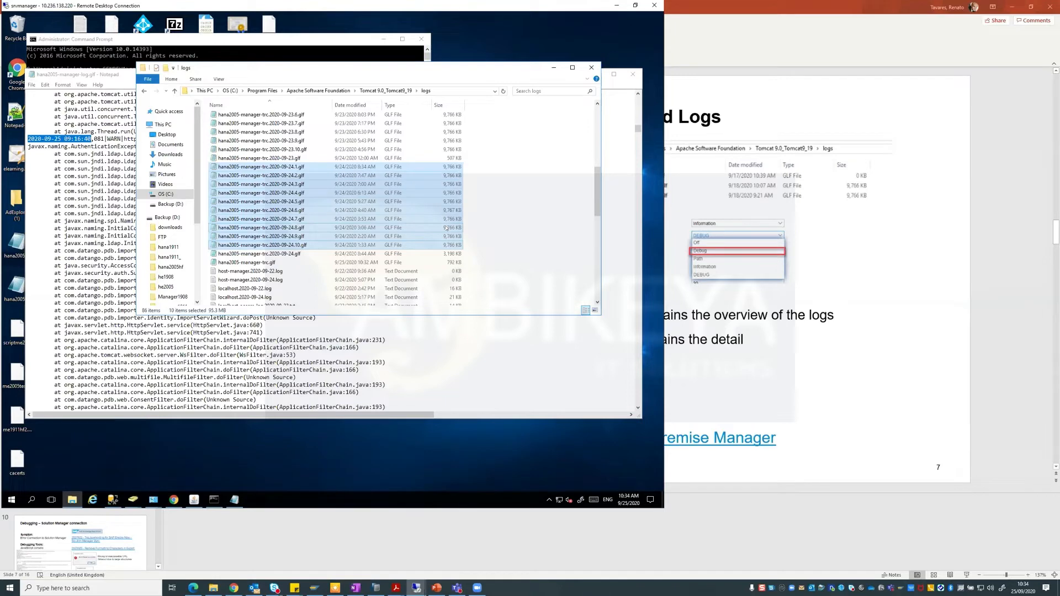
pyautogui.click(826, 324)
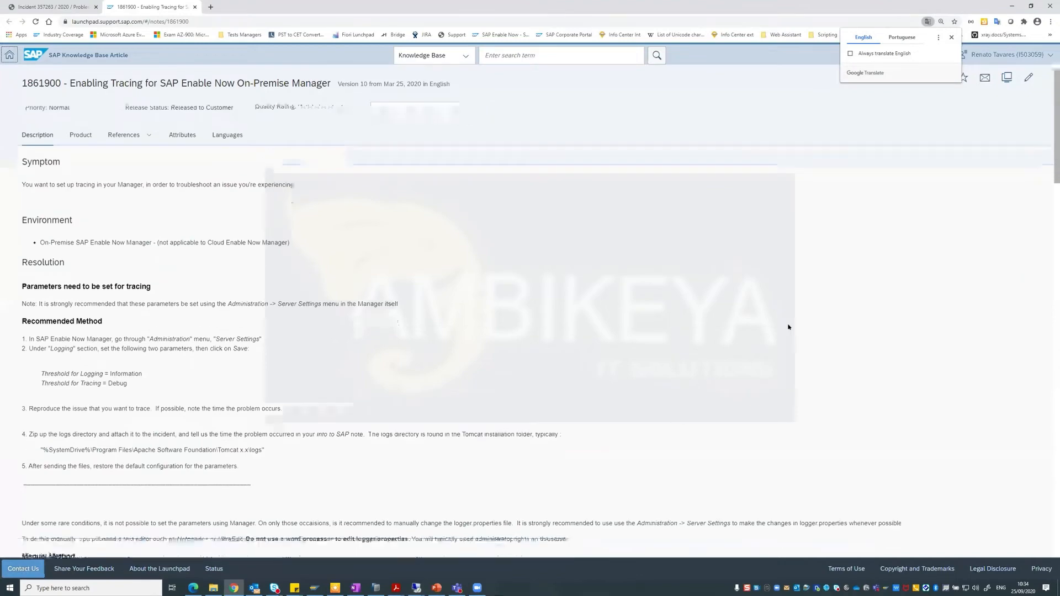
pyautogui.scroll(-2, 213, 217)
pyautogui.scroll(-3, 188, 156)
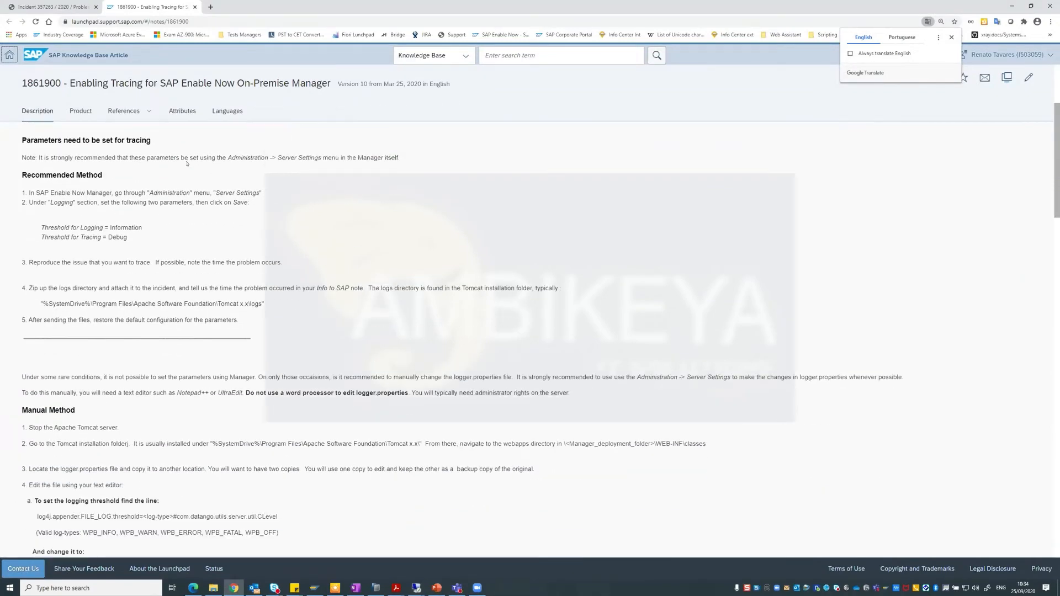
pyautogui.scroll(-4, 184, 160)
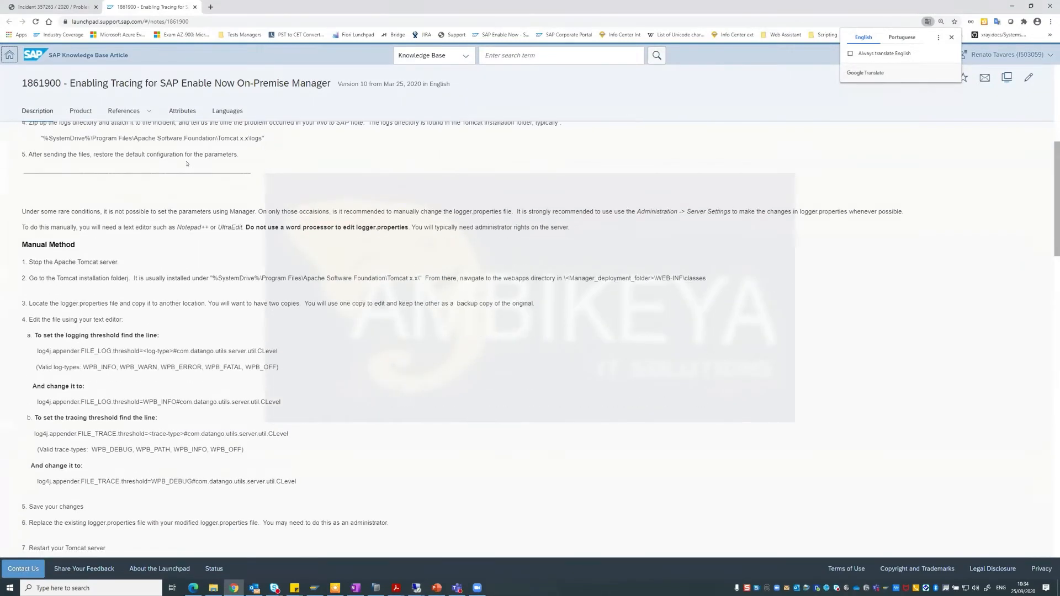
pyautogui.scroll(8, 187, 163)
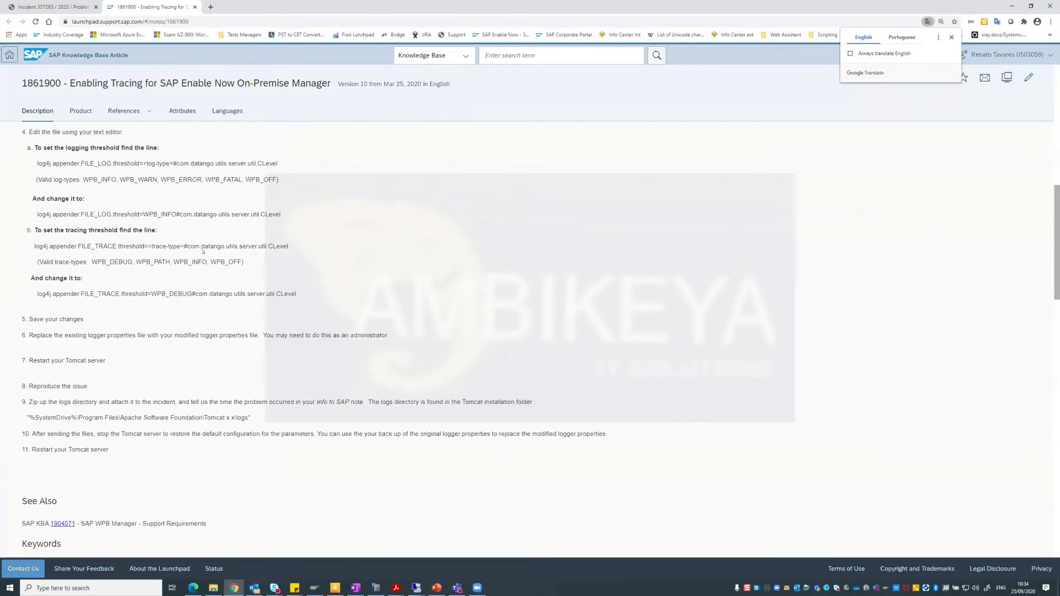
pyautogui.click(61, 5)
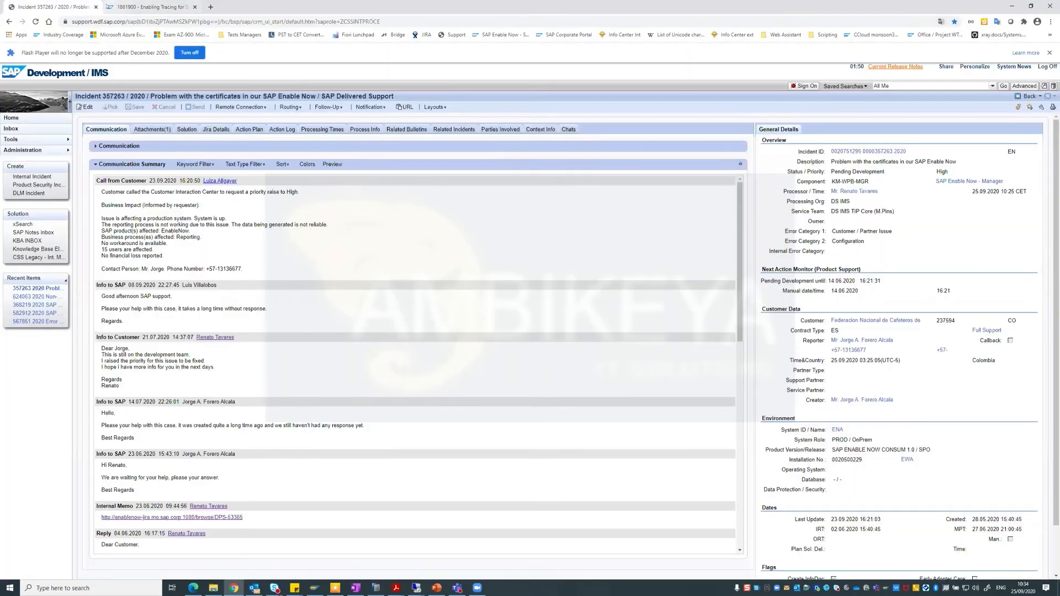
pyautogui.click(146, 7)
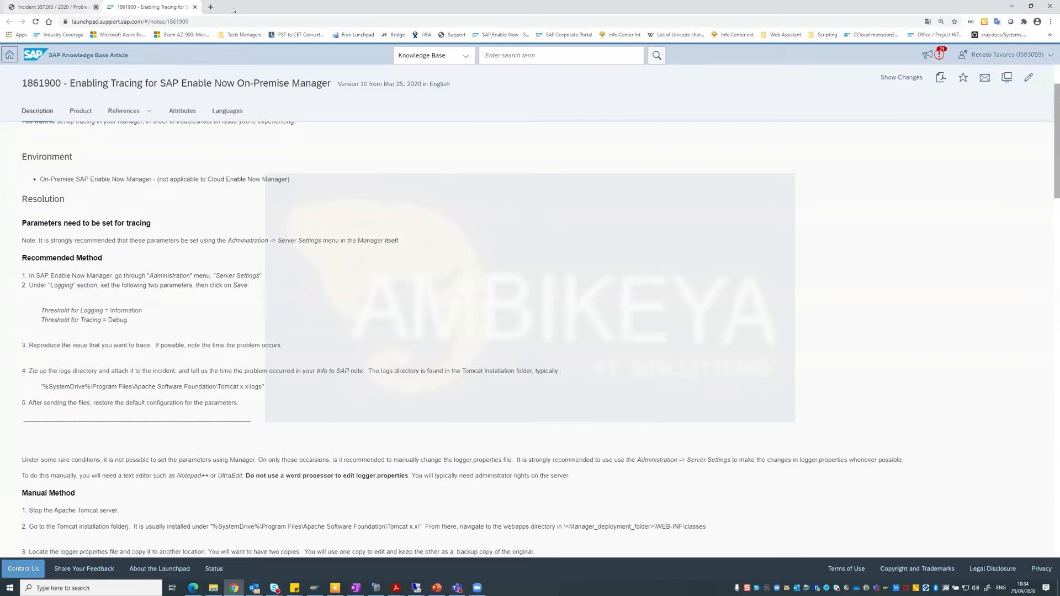
# Back in PowerPoint, move from the logging settings slide to slide 8, Debugging – LDAP / LDAPS connection.
pyautogui.hotkey('alt', 'Tab')
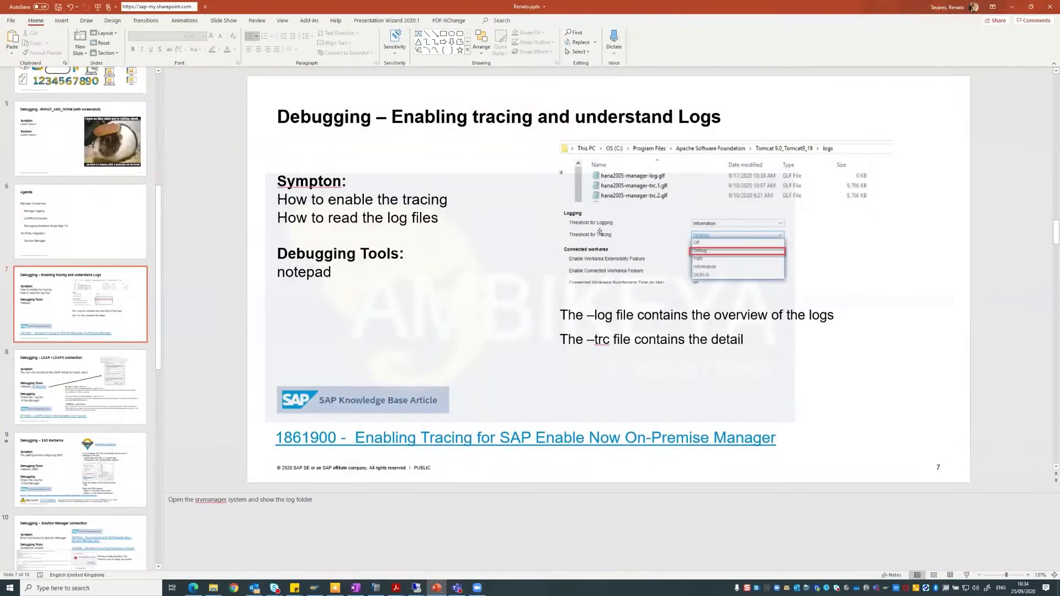
pyautogui.click(661, 229)
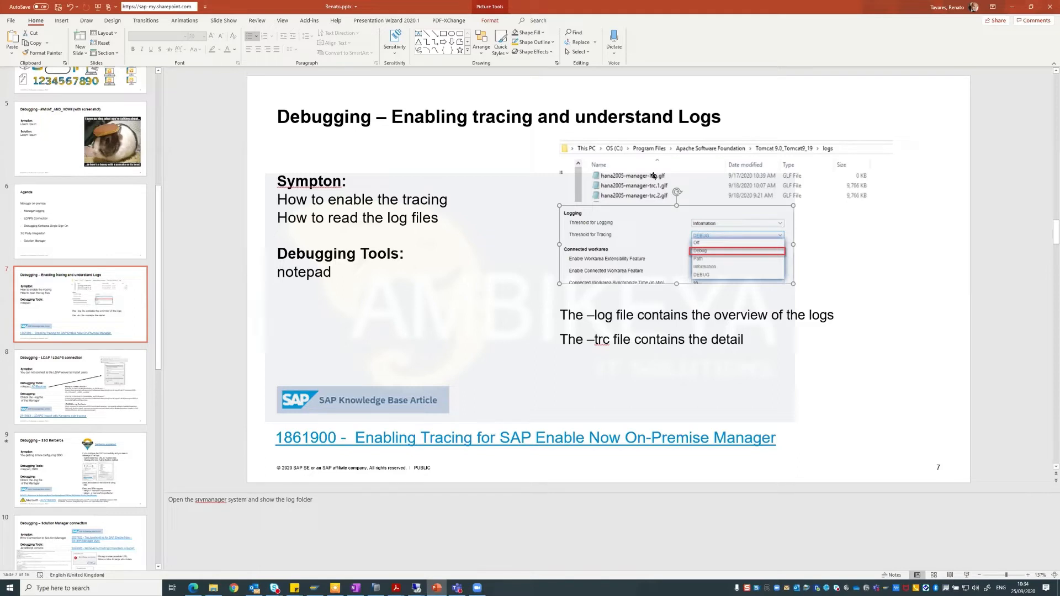
pyautogui.click(773, 368)
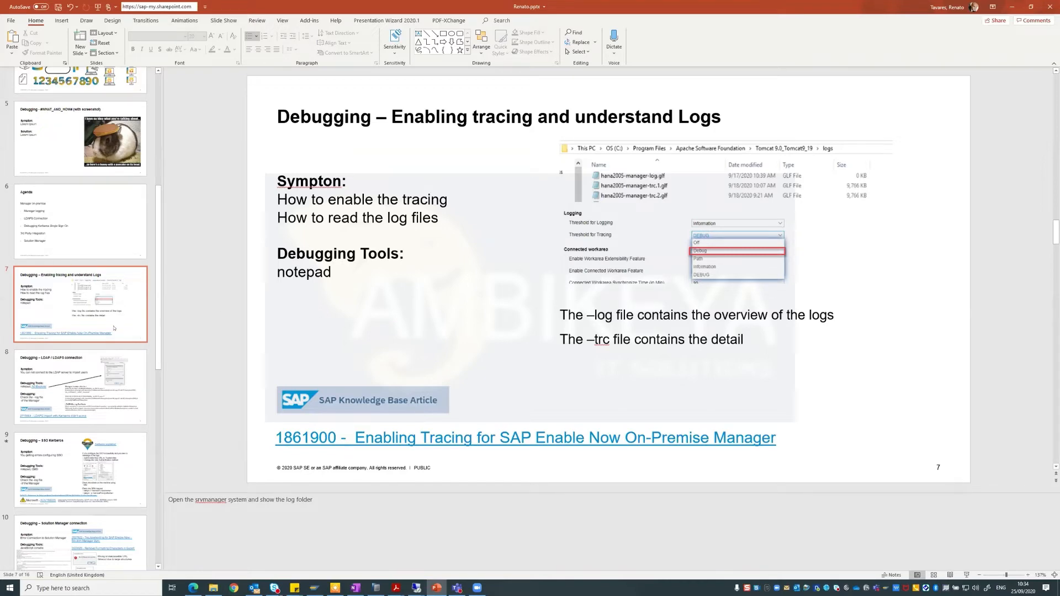
pyautogui.click(76, 354)
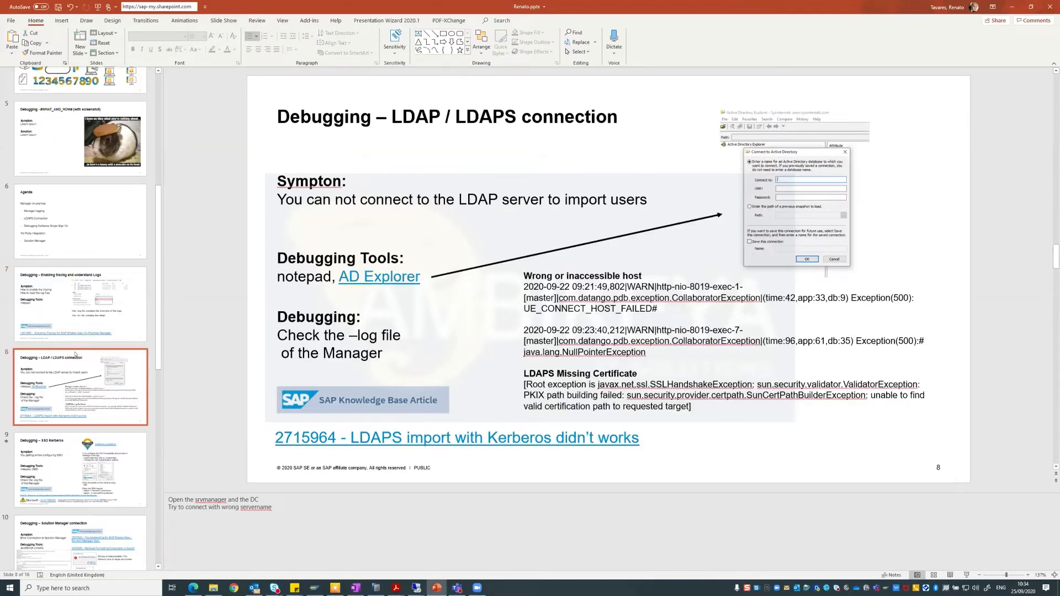
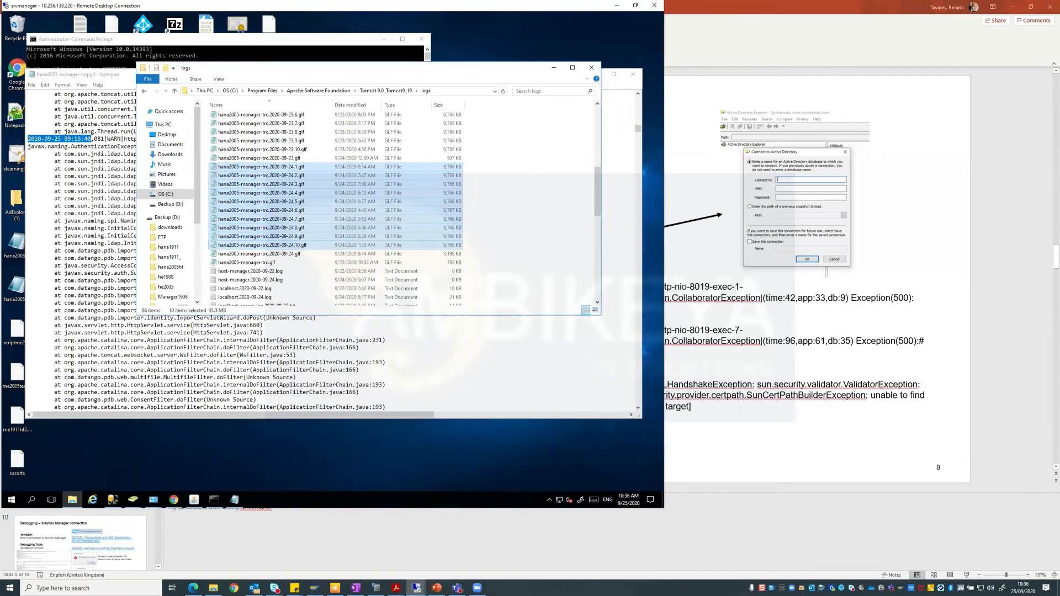
# Open the User Import wizard from the SAP Enable Now Manager Administration menu.
pyautogui.moveTo(128, 89); pyautogui.dragTo(110, 70)
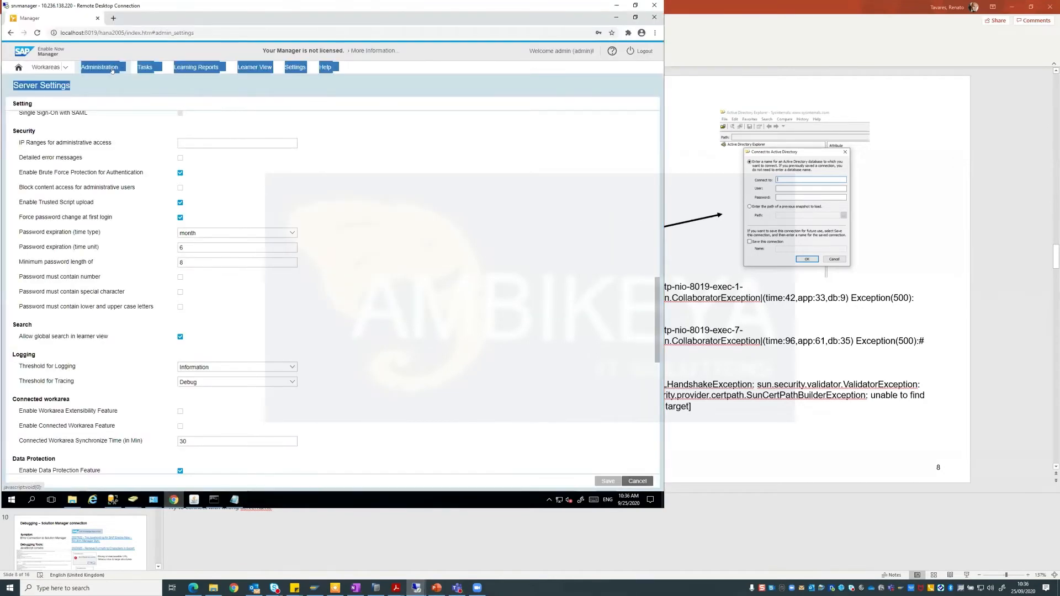
pyautogui.click(112, 70)
pyautogui.click(120, 232)
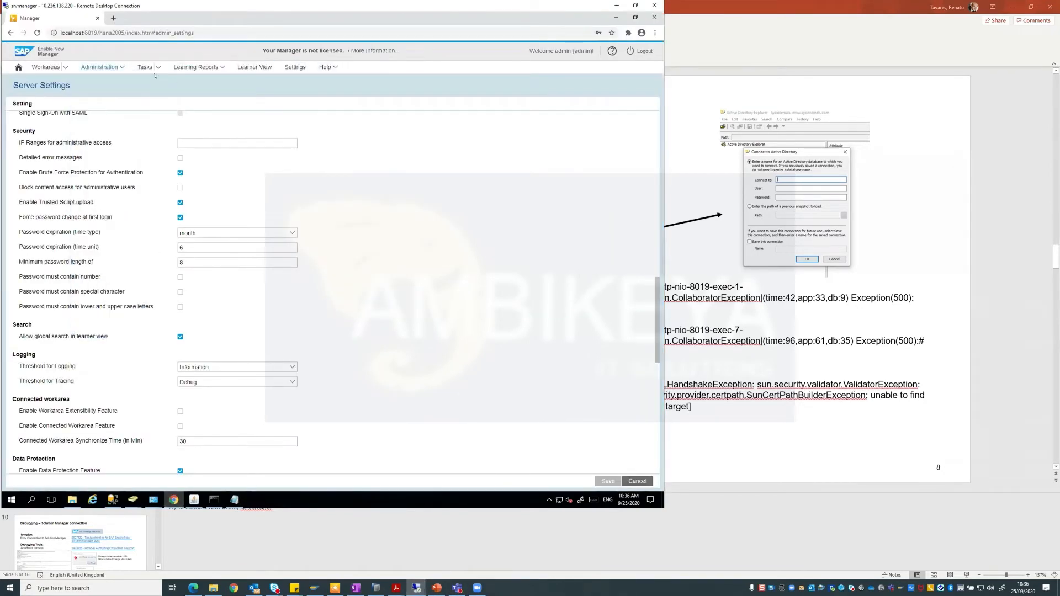
pyautogui.click(124, 69)
pyautogui.click(105, 326)
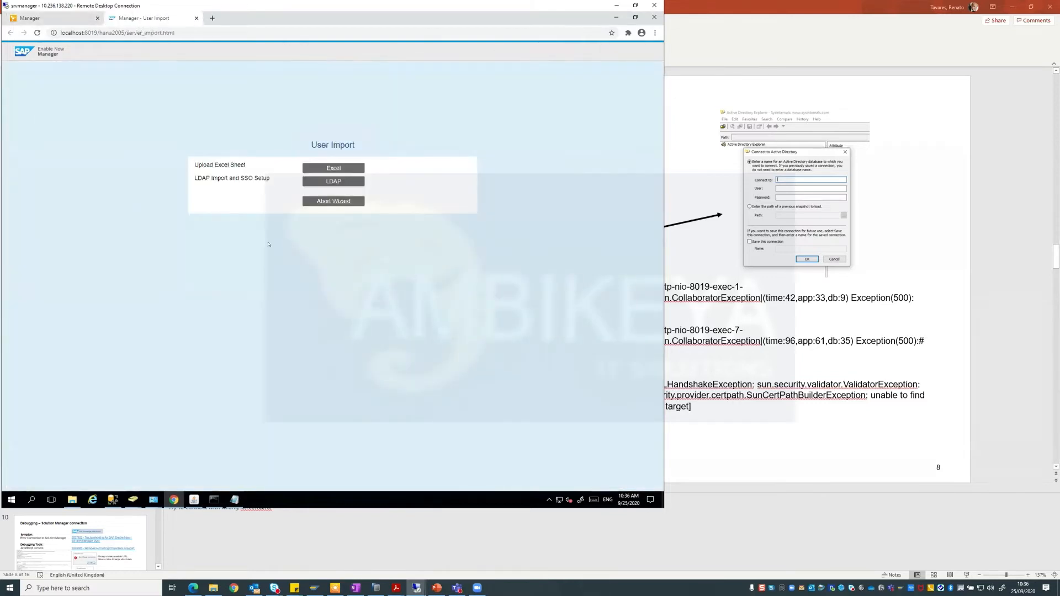
# Edit the srvdc1 LDAP source and switch it to Username / Password authentication.
pyautogui.click(312, 182)
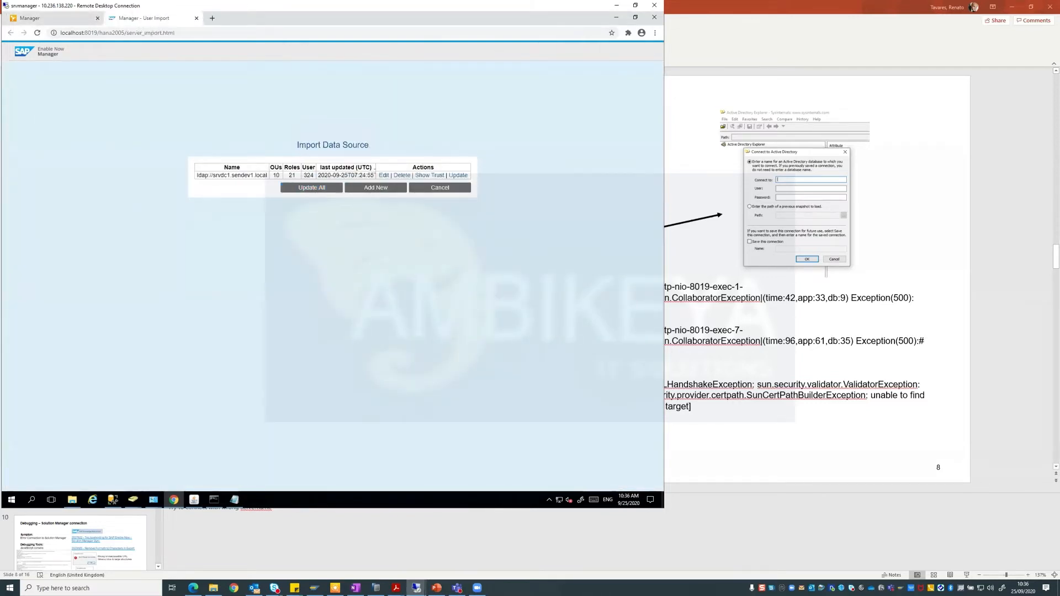
pyautogui.click(383, 175)
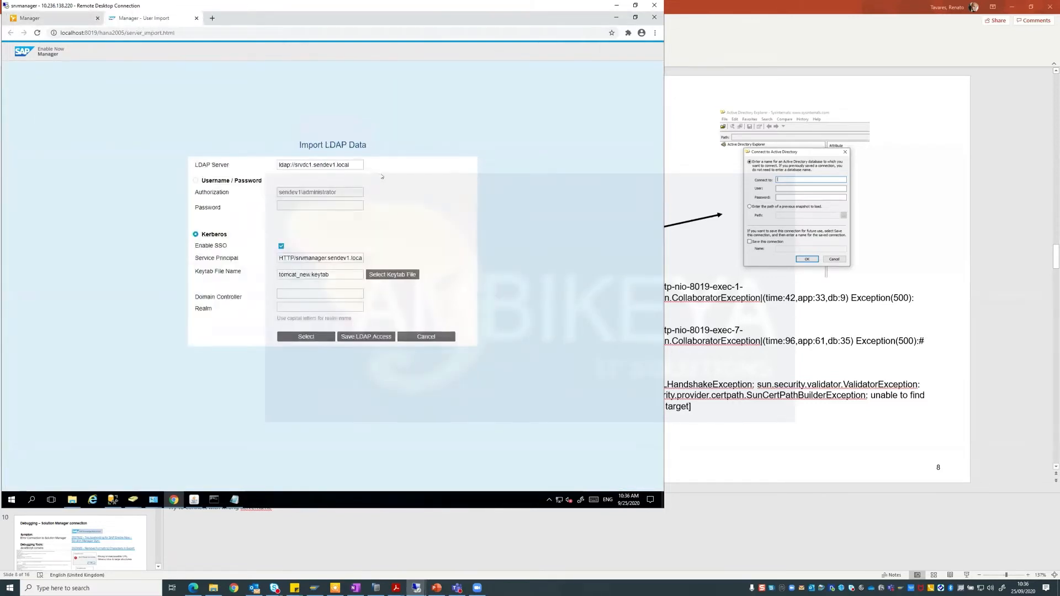
pyautogui.click(196, 180)
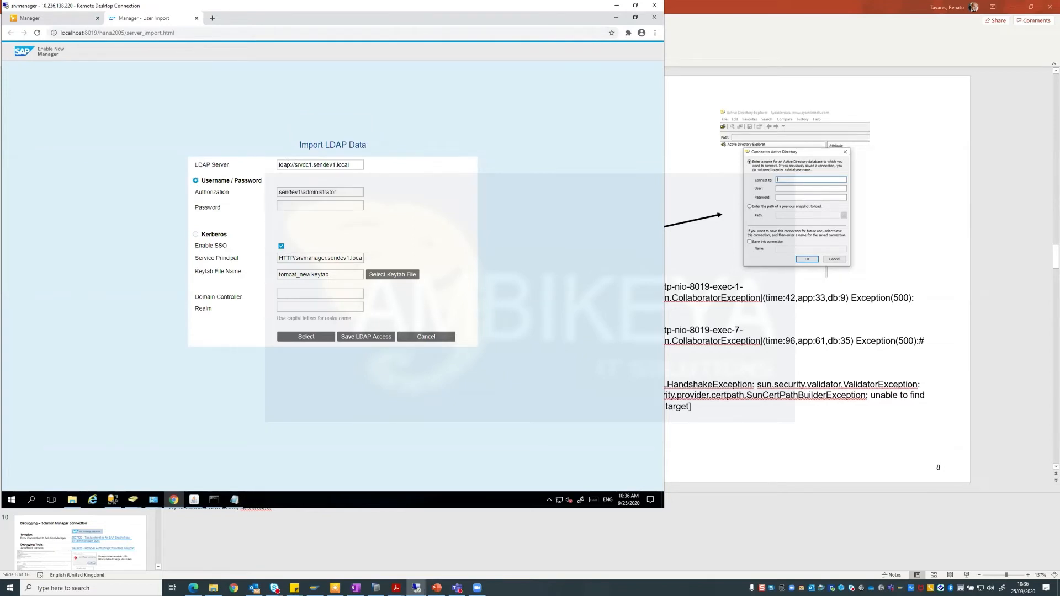
# Enter the administrator password, save the LDAP access, and open the Tomcat logs folder.
pyautogui.click(336, 204)
pyautogui.write('••••••••••••••••')
pyautogui.click(365, 336)
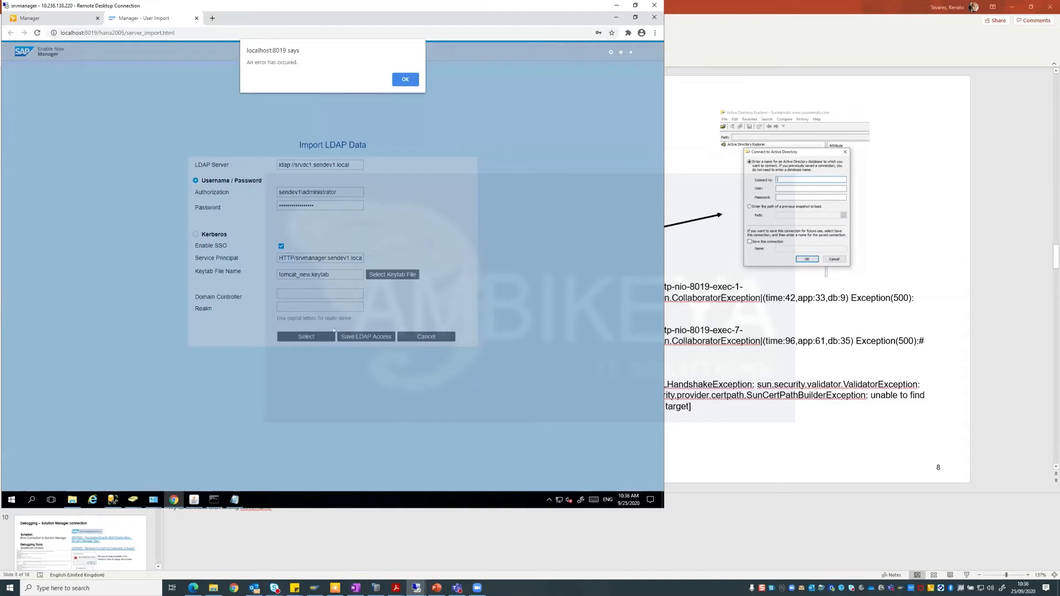
pyautogui.click(72, 500)
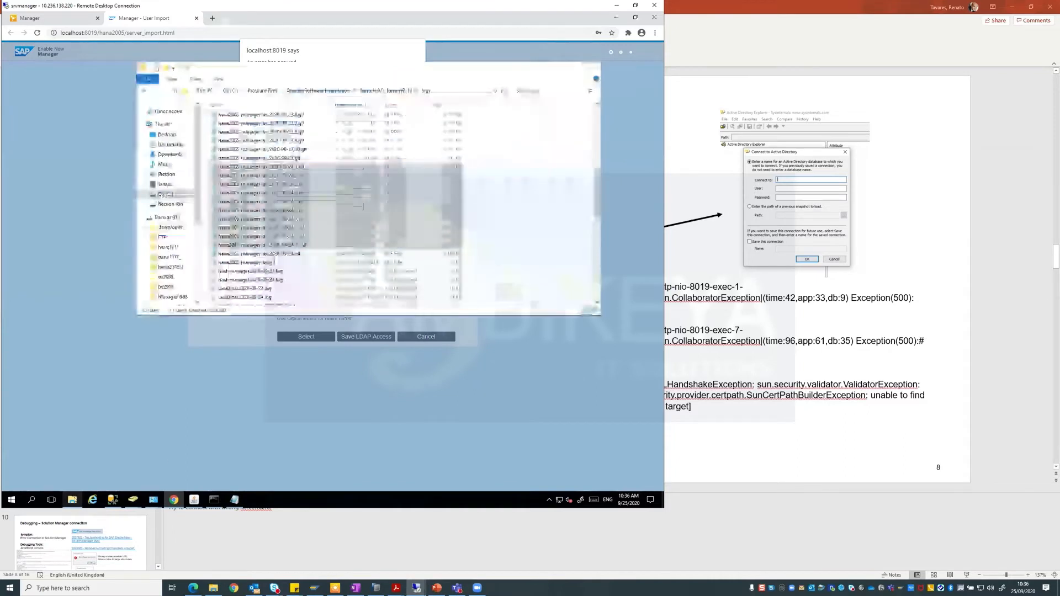
# Open hana2005-manager-log.glf in Notepad and scroll through its entries.
pyautogui.click(319, 264)
pyautogui.scroll(4, 298, 232)
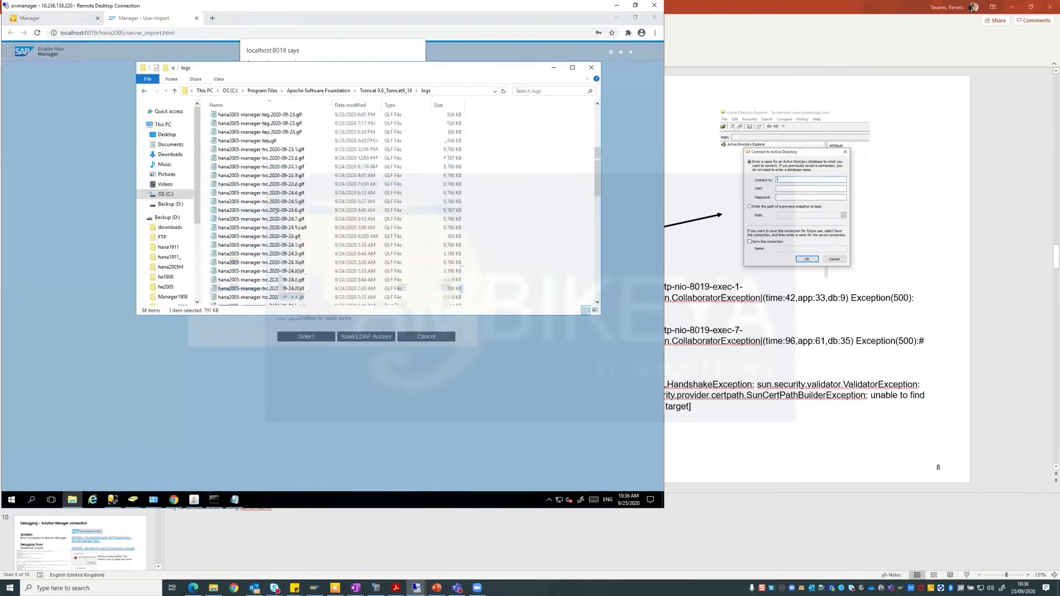
pyautogui.doubleClick(268, 167)
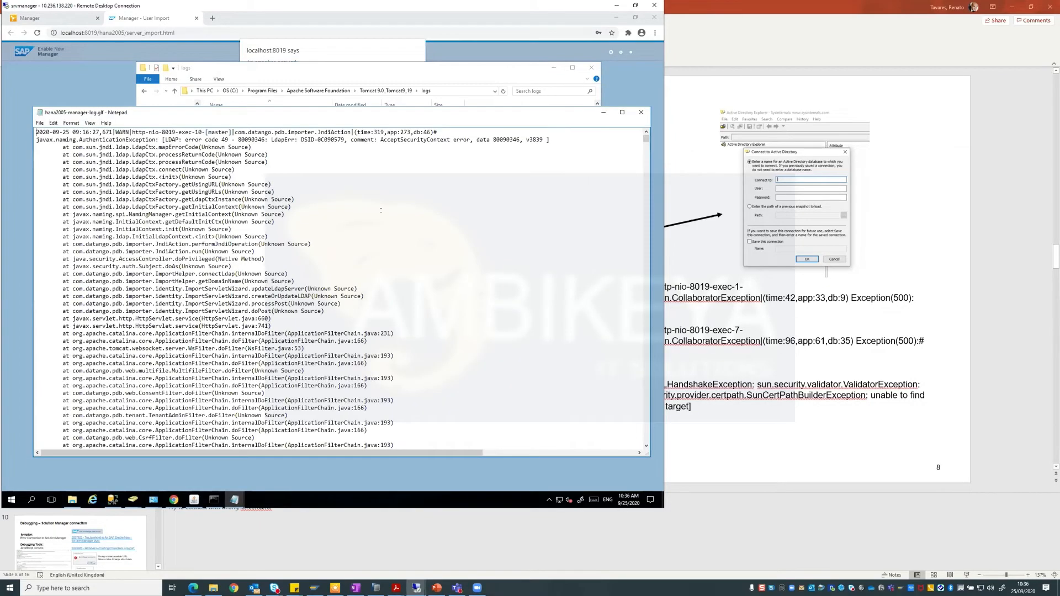
pyautogui.scroll(-15, 382, 205)
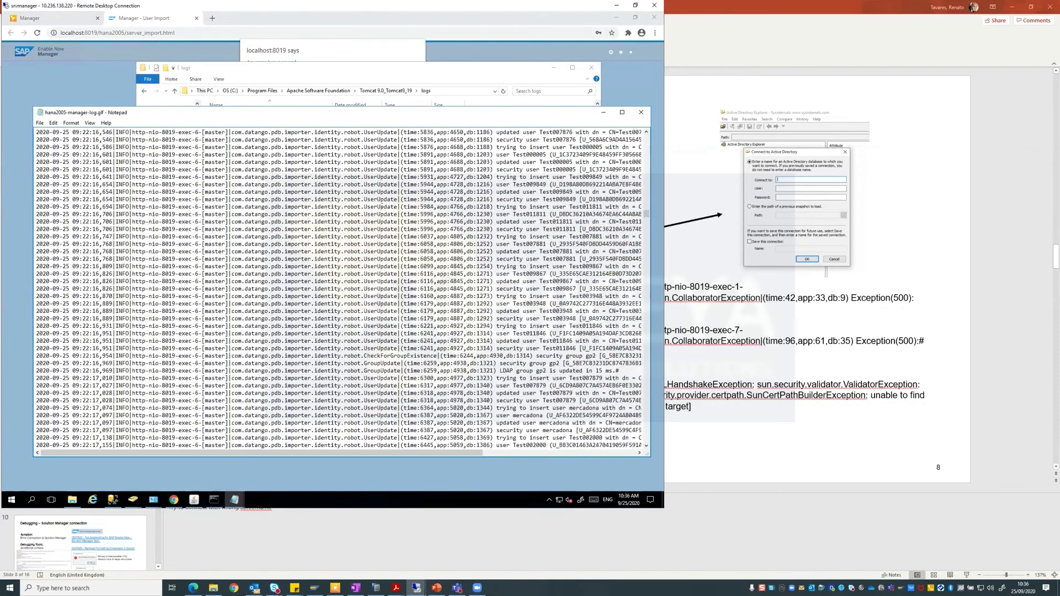
pyautogui.scroll(-20, 382, 205)
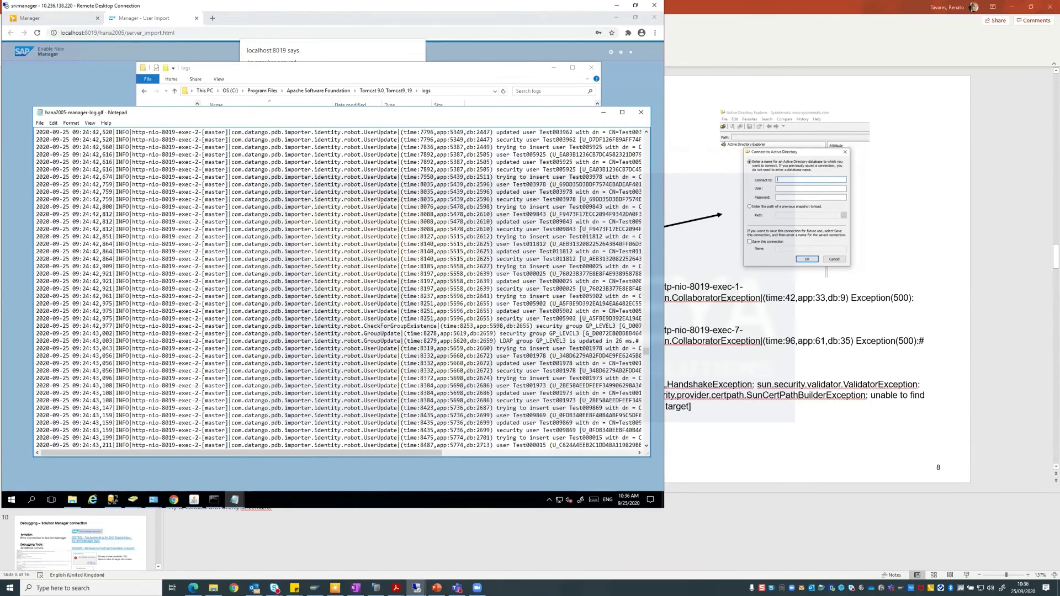
pyautogui.scroll(-10, 394, 228)
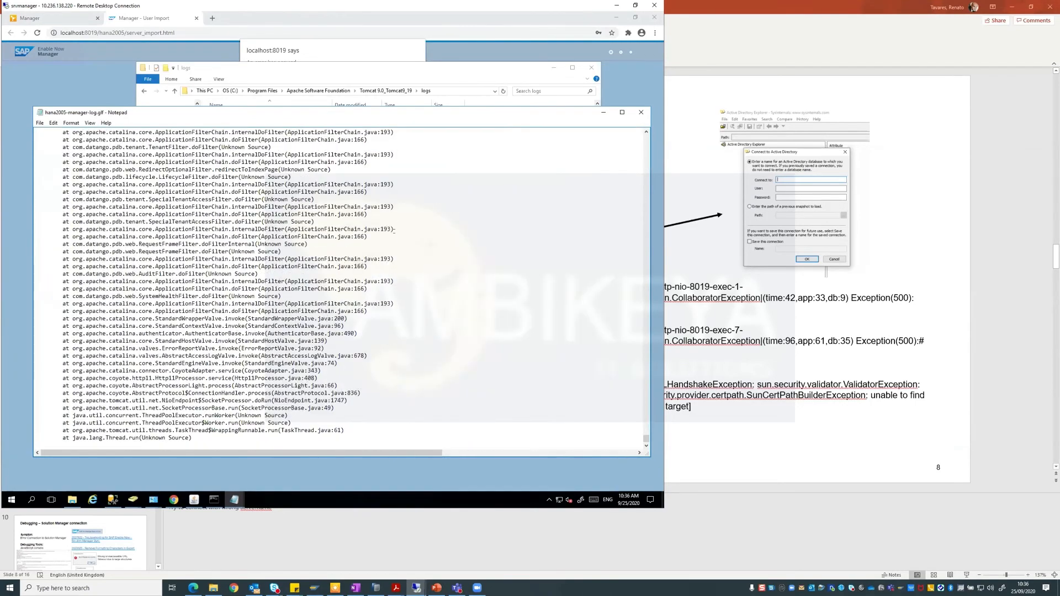
pyautogui.scroll(15, 185, 441)
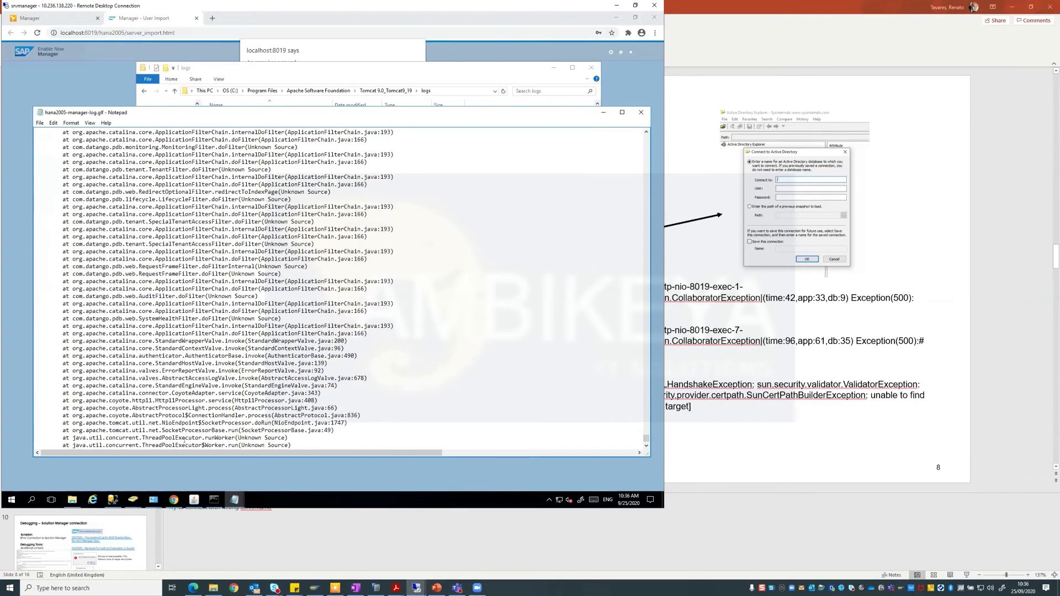
pyautogui.scroll(3, 185, 441)
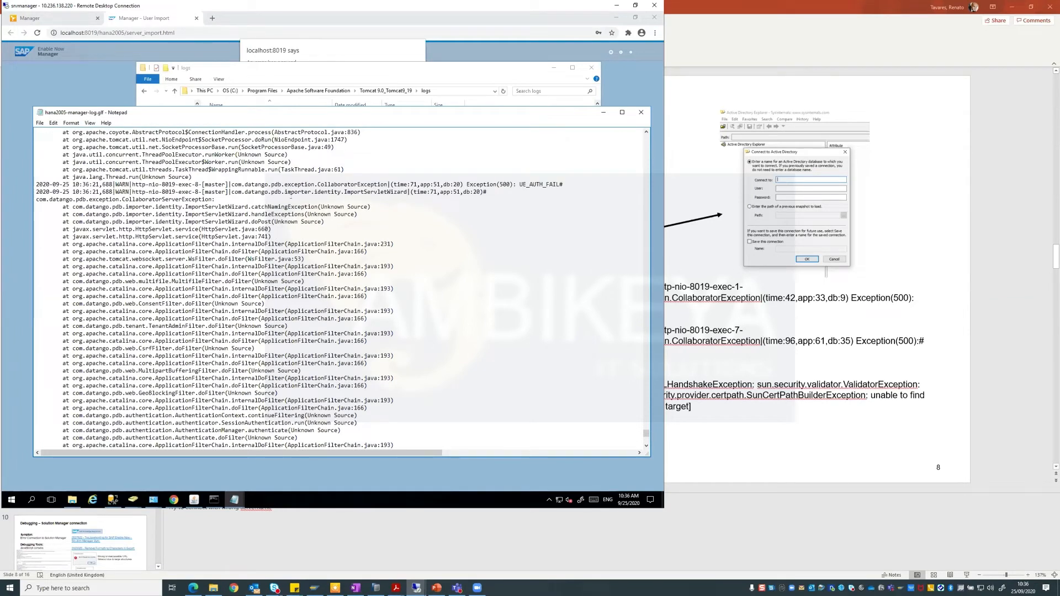
# Highlight the UE_AUTH_FAIL error, then go back from the log to the LDAP import page.
pyautogui.moveTo(516, 183); pyautogui.dragTo(559, 184)
pyautogui.scroll(15, 542, 301)
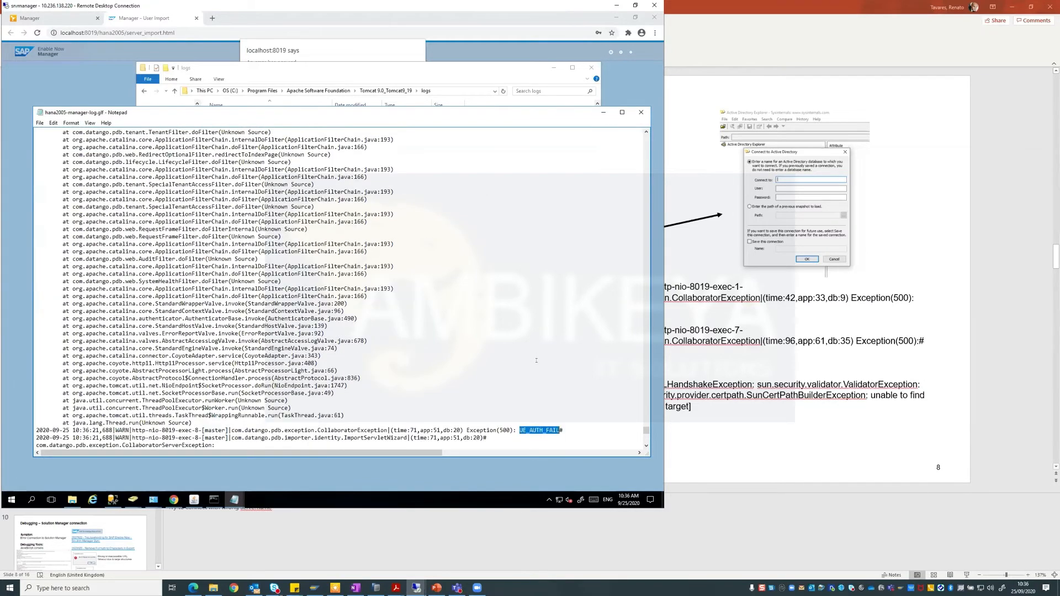
pyautogui.scroll(9, 536, 360)
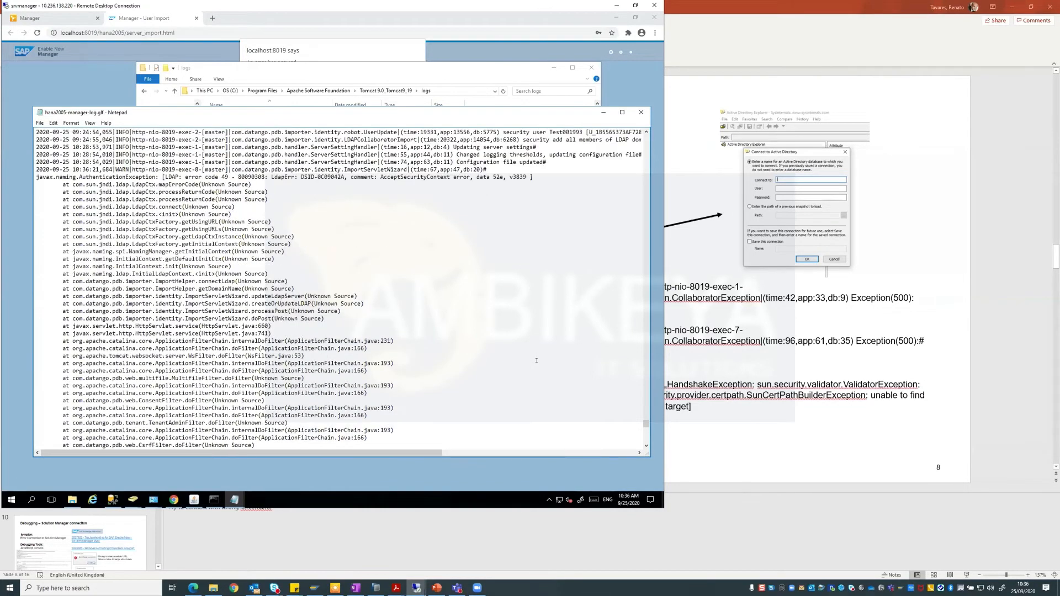
pyautogui.click(603, 112)
pyautogui.click(458, 421)
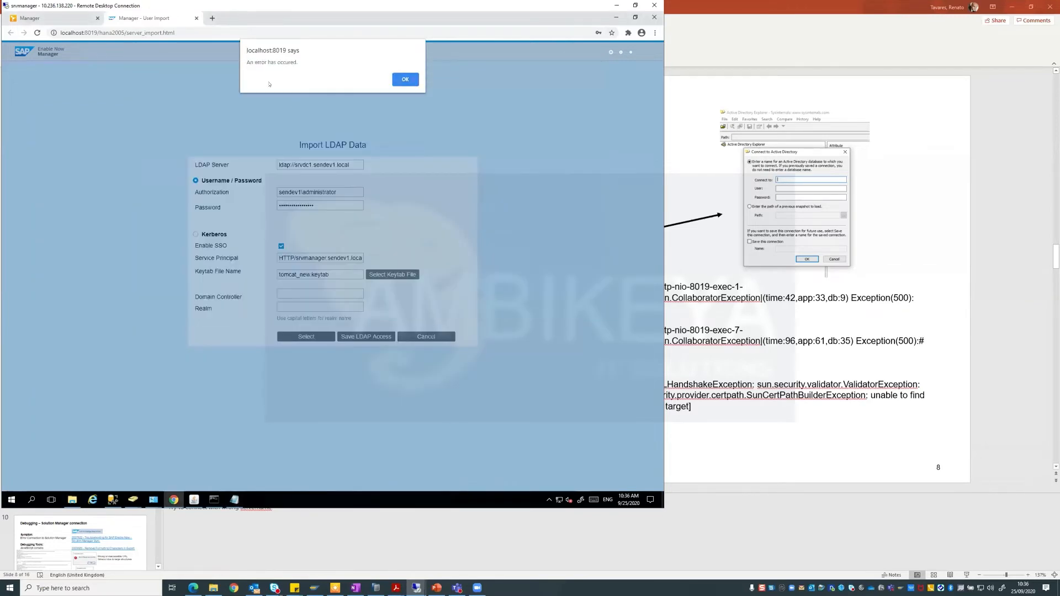
# Dismiss the error and save the LDAP access with a re-entered password.
pyautogui.click(412, 79)
pyautogui.moveTo(324, 206); pyautogui.dragTo(222, 203)
pyautogui.write('•••••••••')
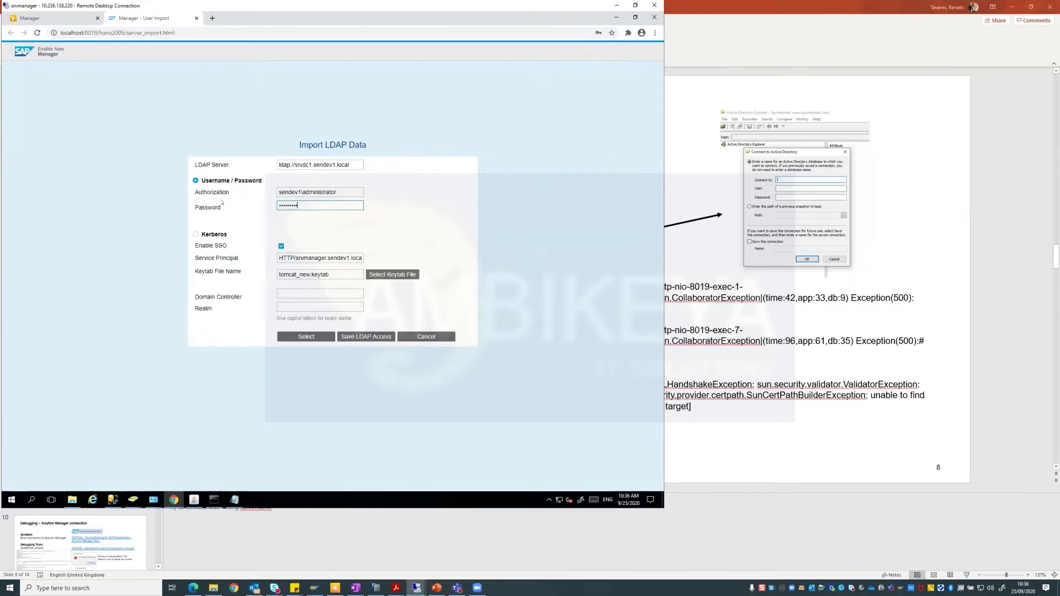
pyautogui.click(366, 336)
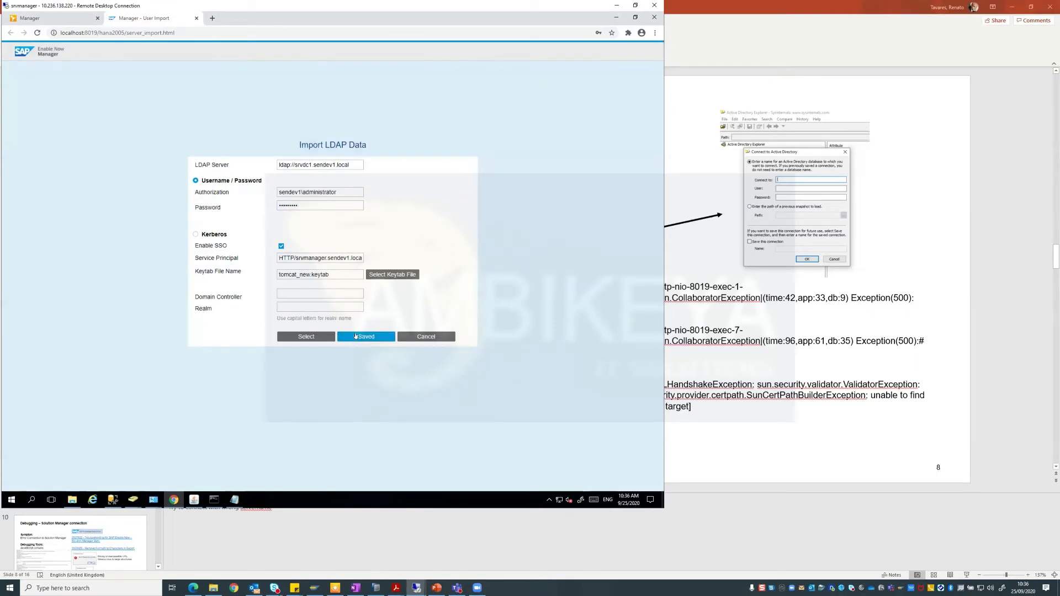
# Change the LDAP server to ldap://srvdc1123.sendev1.local and save it.
pyautogui.click(311, 165)
pyautogui.write('123')
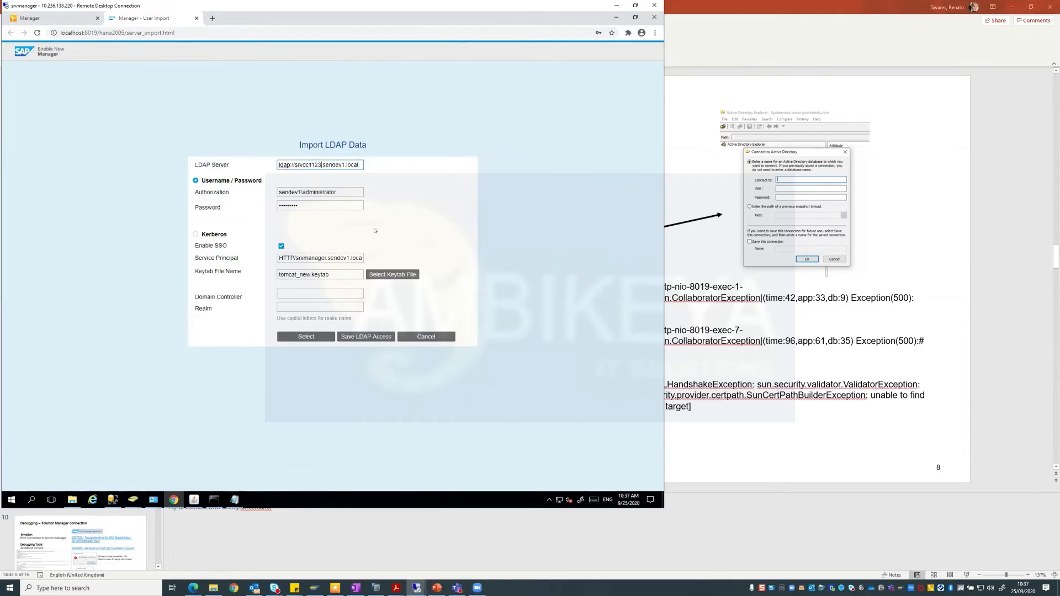
pyautogui.click(381, 335)
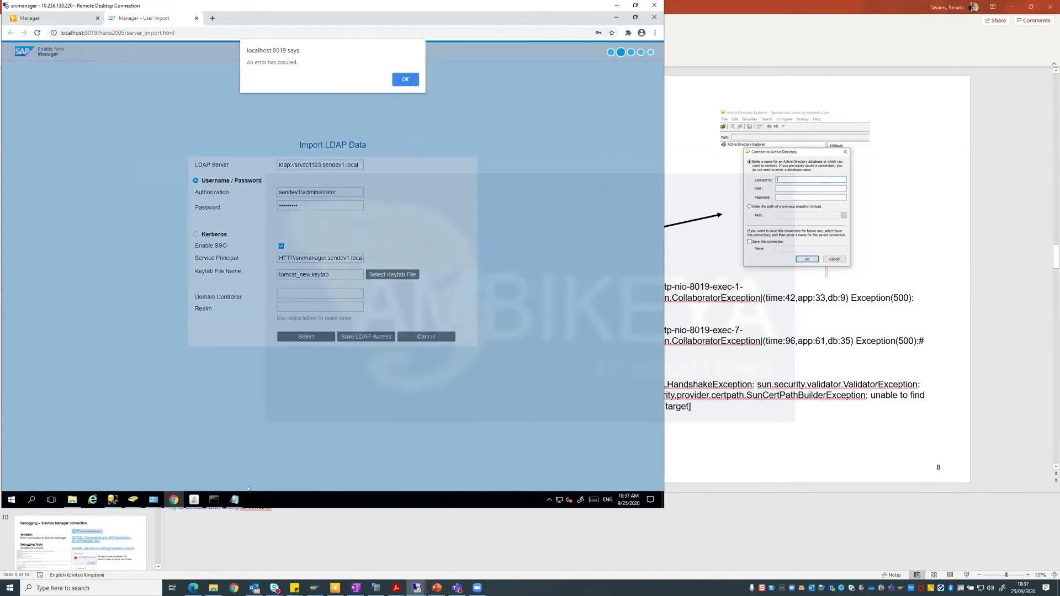
# Close both open log windows and select the manager log in the Tomcat logs folder.
pyautogui.moveTo(235, 499)
pyautogui.click(317, 436)
pyautogui.click(273, 436)
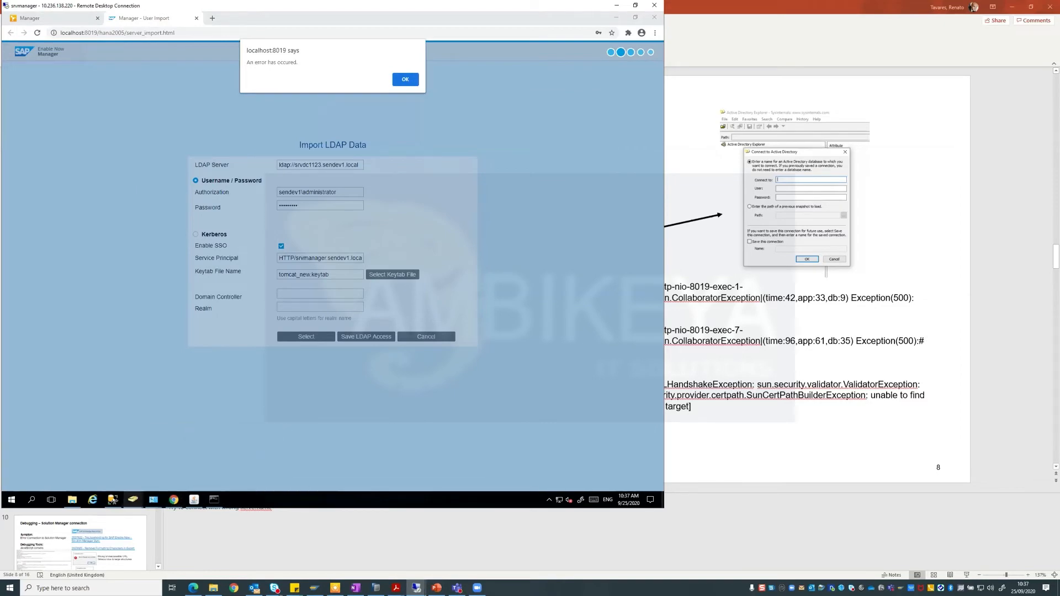
pyautogui.click(72, 500)
pyautogui.click(255, 167)
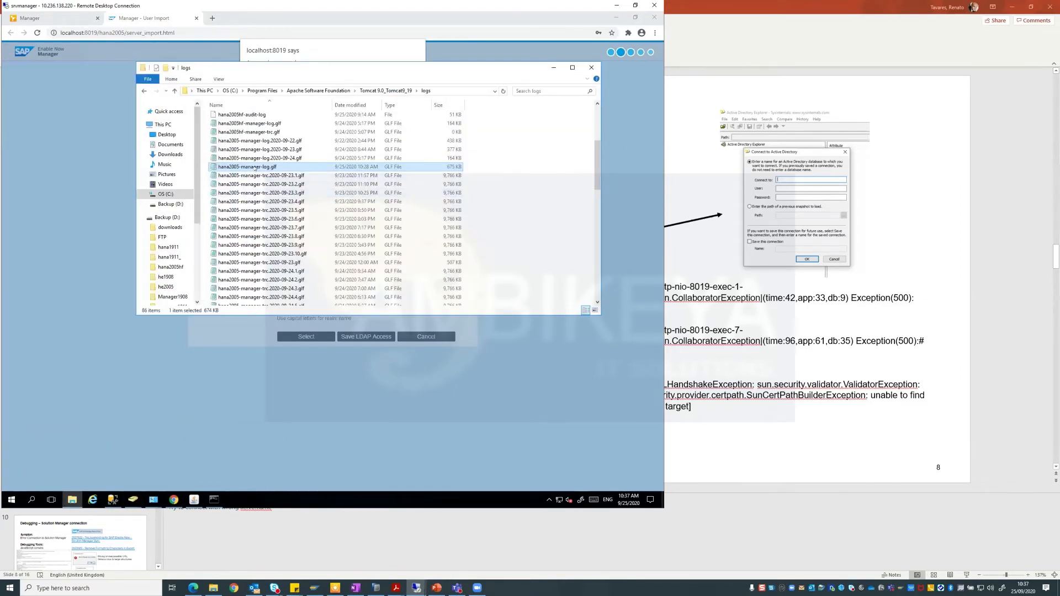
# Open the manager log and highlight the UE_CONNECT_HOST_FAILED error.
pyautogui.doubleClick(255, 167)
pyautogui.moveTo(638, 104); pyautogui.dragTo(624, 414)
pyautogui.scroll(10, 520, 370)
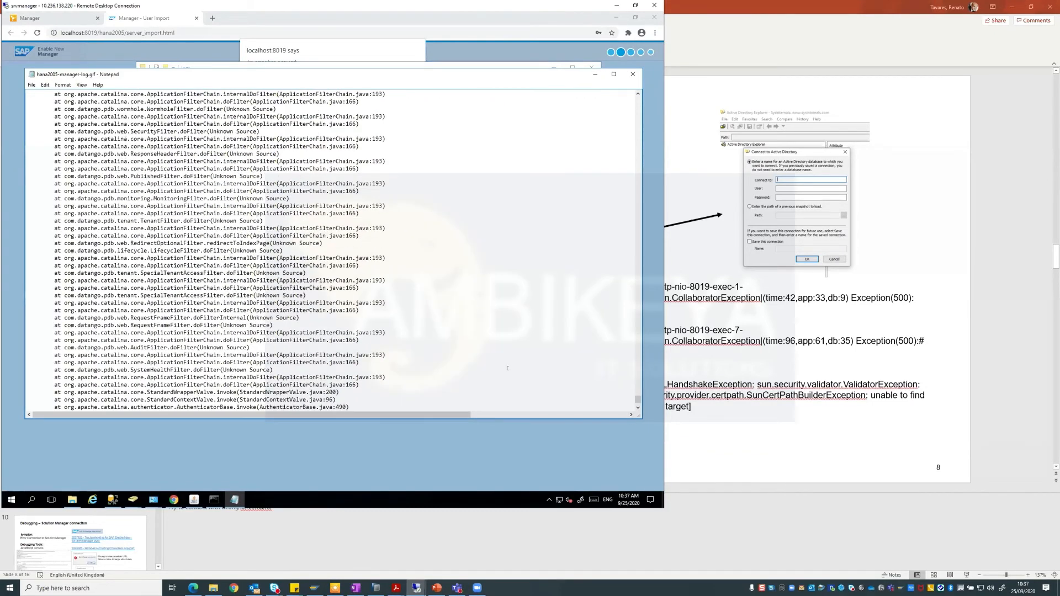
pyautogui.scroll(2, 507, 368)
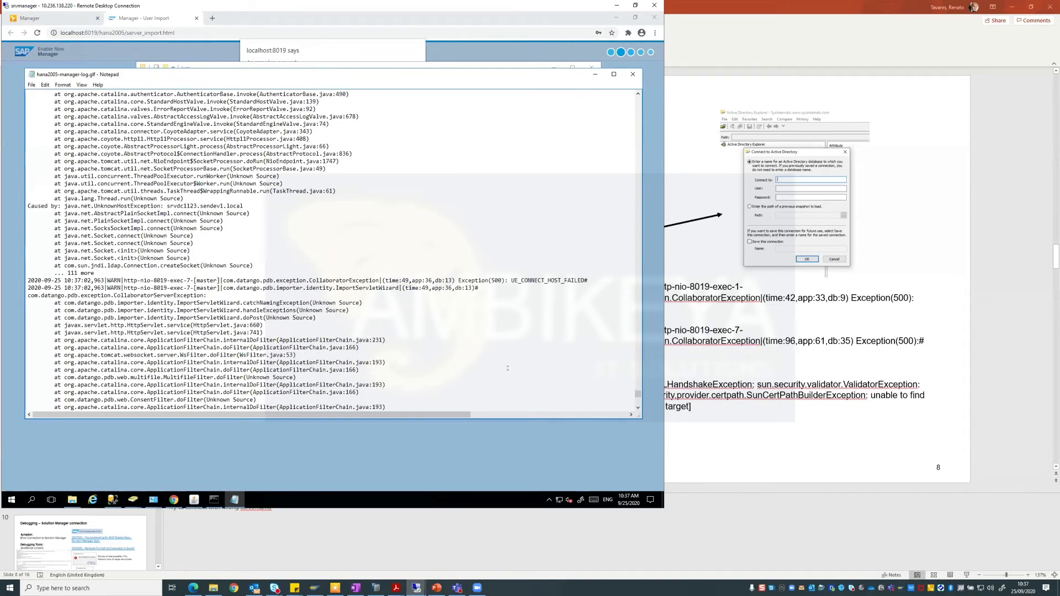
pyautogui.moveTo(509, 279); pyautogui.dragTo(585, 275)
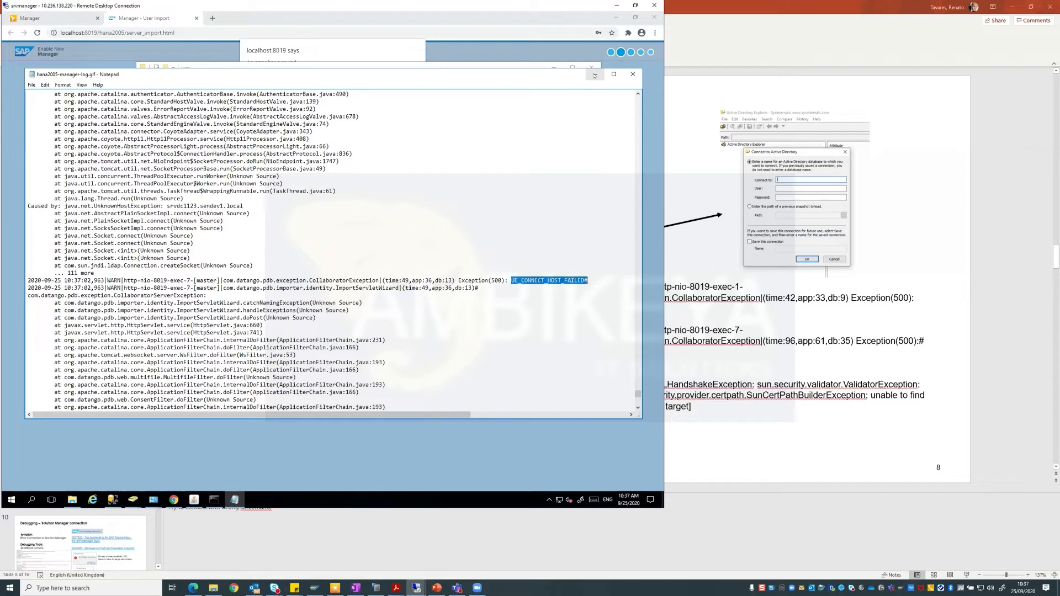
# Close the log and dismiss the error alert in the browser.
pyautogui.click(631, 77)
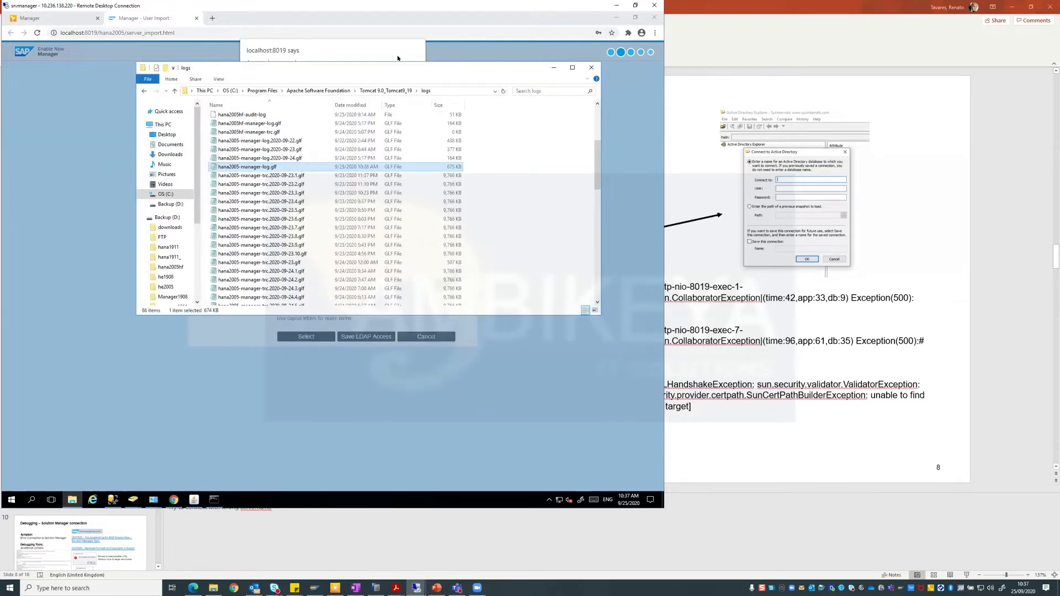
pyautogui.click(367, 50)
pyautogui.click(404, 78)
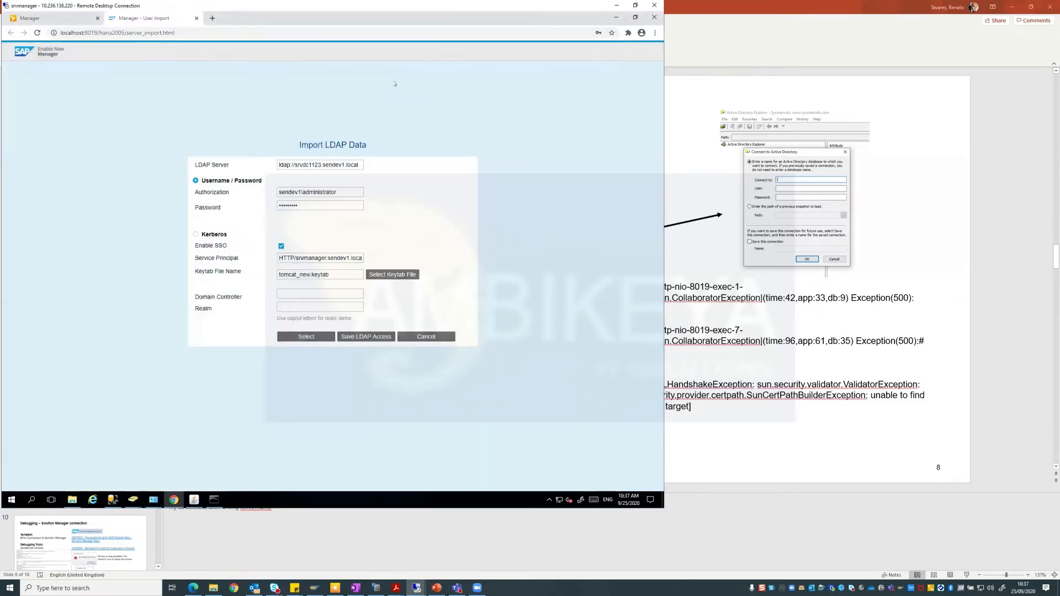
# Restore the LDAP server to ldap://srvdc1.sendev1.local and save the LDAP access.
pyautogui.click(316, 164)
pyautogui.press('BackSpace')
pyautogui.press('BackSpace')
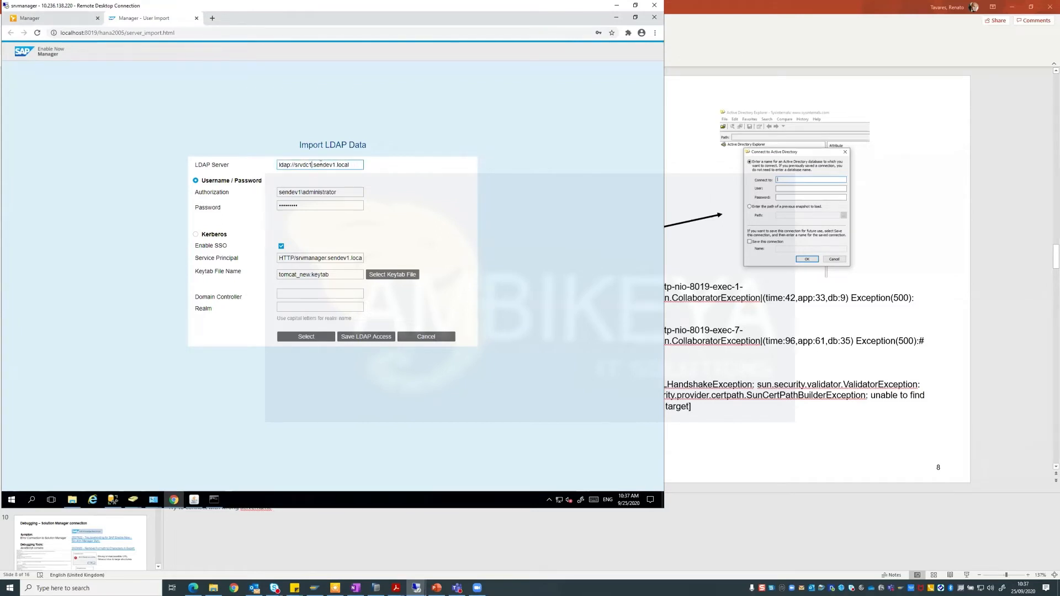
pyautogui.click(366, 336)
# Open the Active Directory Explorer download page from the PowerPoint slide's link.
pyautogui.click(614, 17)
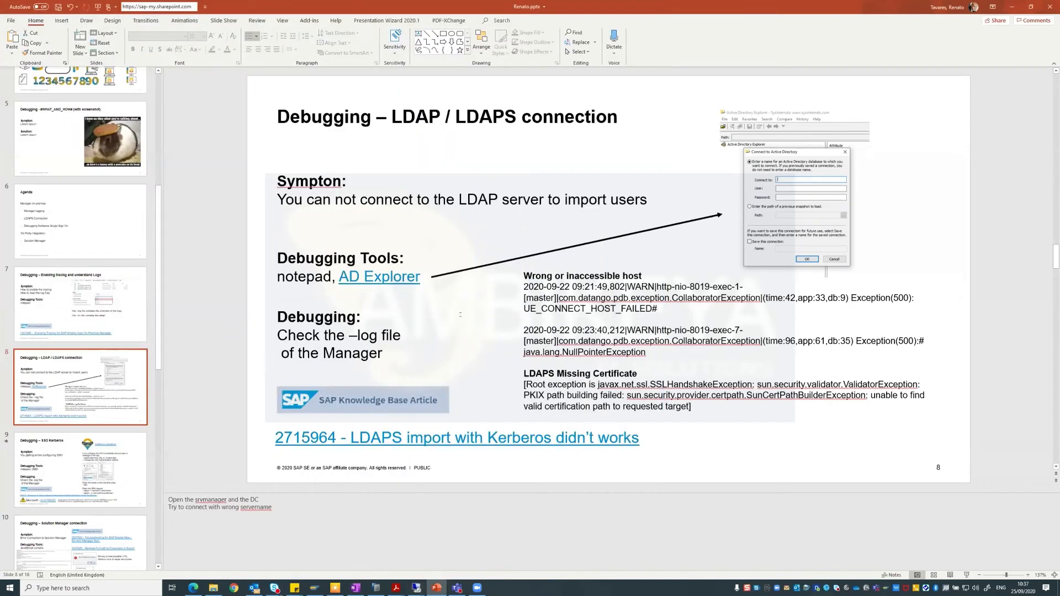
pyautogui.click(372, 274)
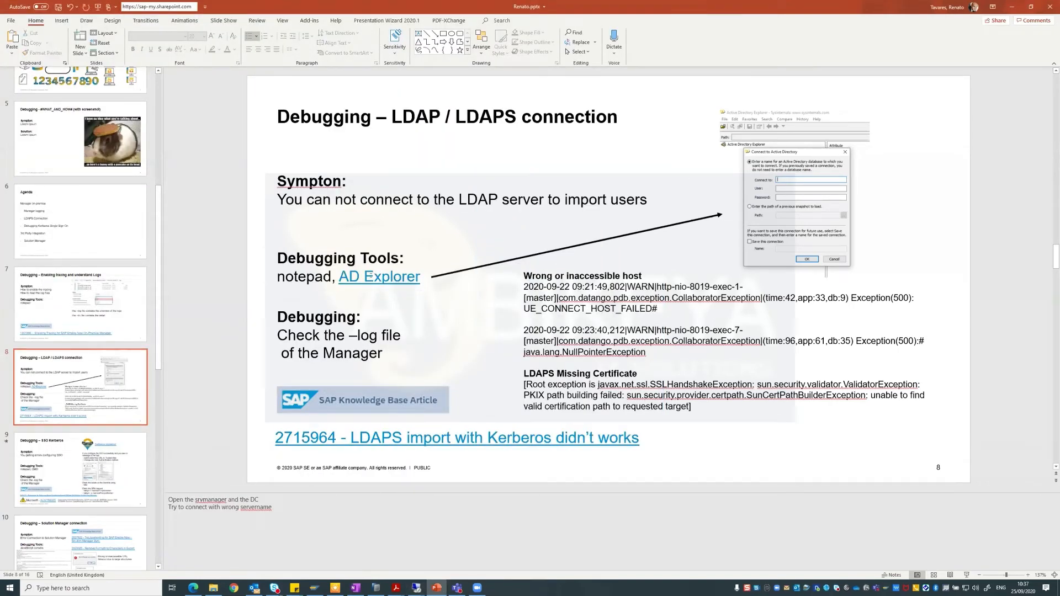
pyautogui.keyDown('ctrl'); pyautogui.click(374, 277); pyautogui.keyUp('ctrl')
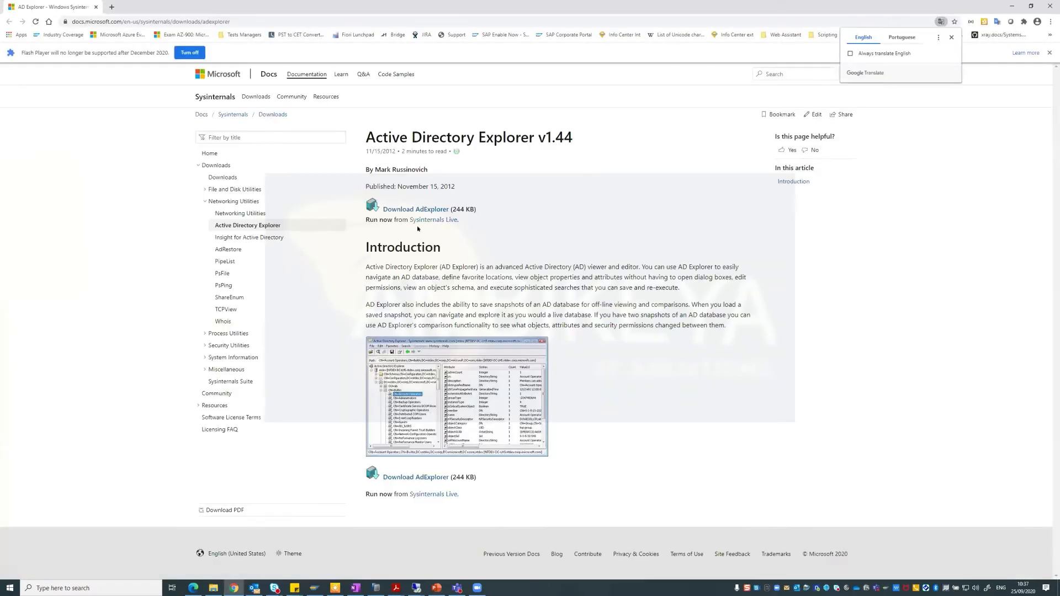
# Minimize the AD Explorer docs page and open the AdExplorer folder on the srvmanager server.
pyautogui.click(1010, 8)
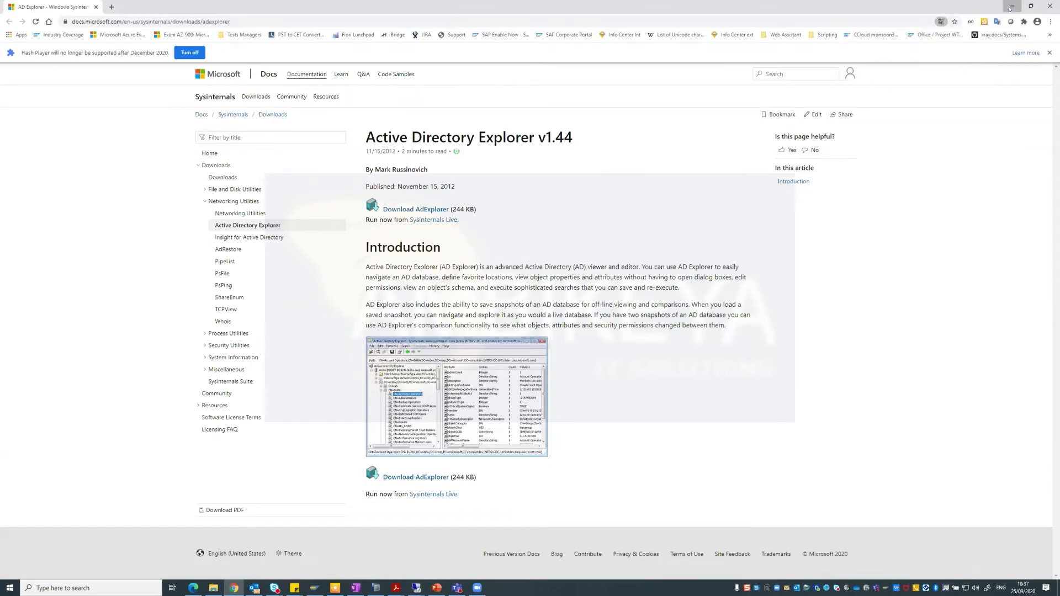
pyautogui.click(1011, 8)
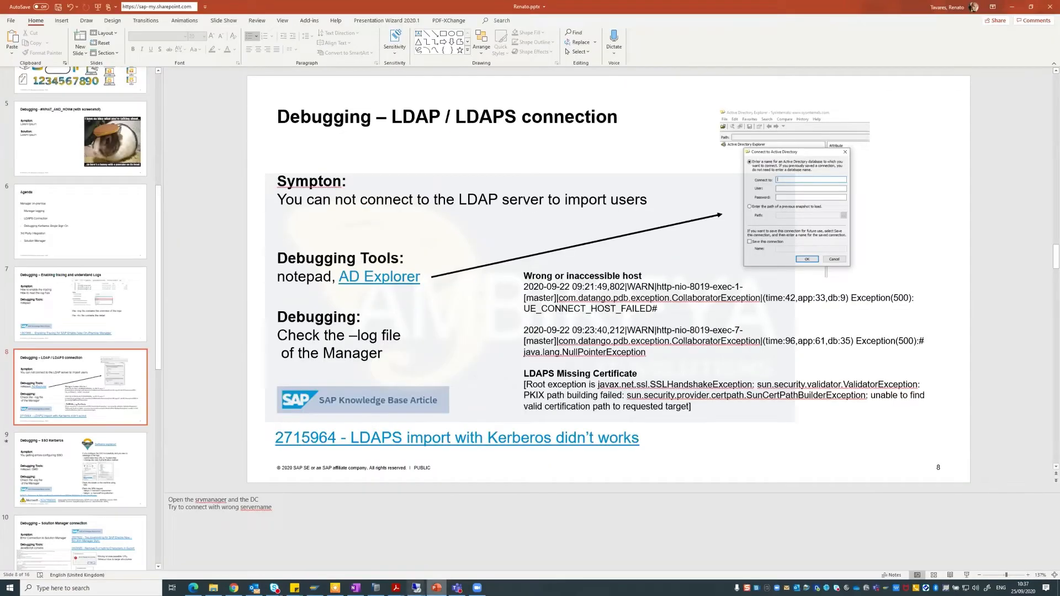
pyautogui.moveTo(416, 588)
pyautogui.click(385, 552)
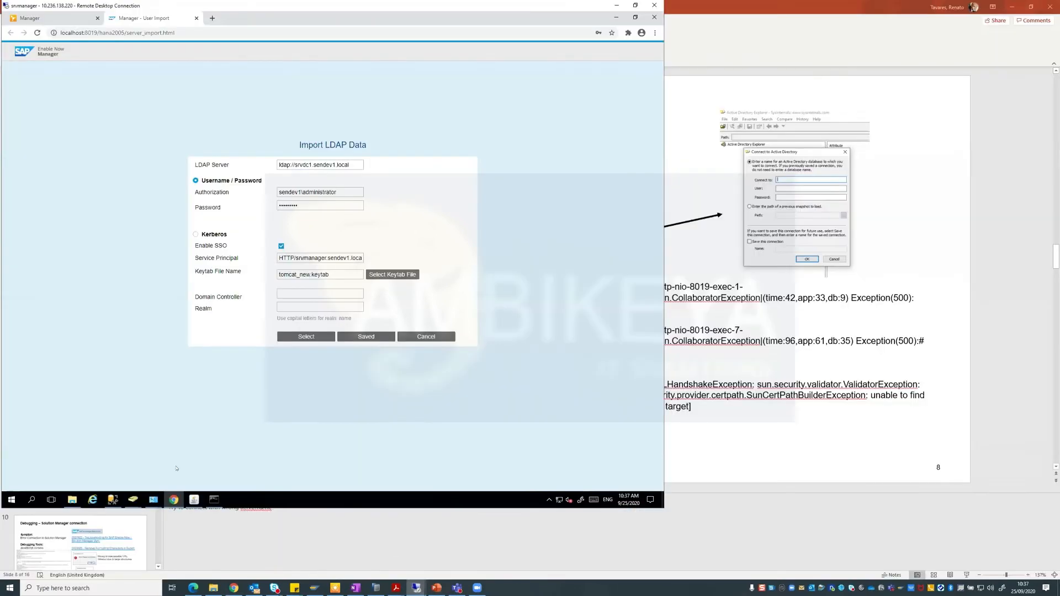
pyautogui.click(616, 17)
pyautogui.doubleClick(15, 207)
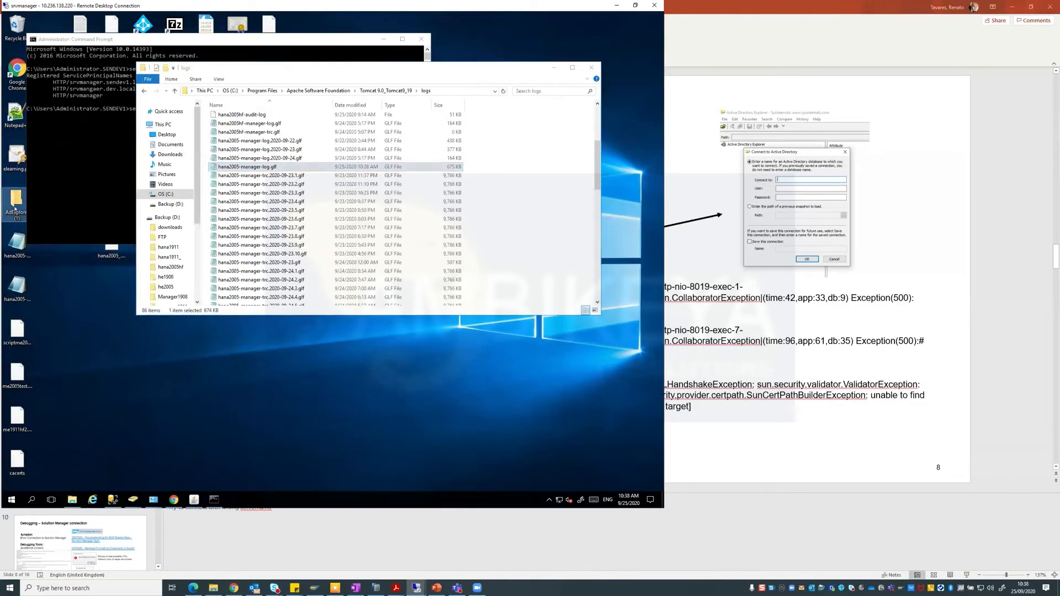
# Launch ADExplorer.exe and try connecting to srvdc1 as administrator with the password.
pyautogui.doubleClick(223, 173)
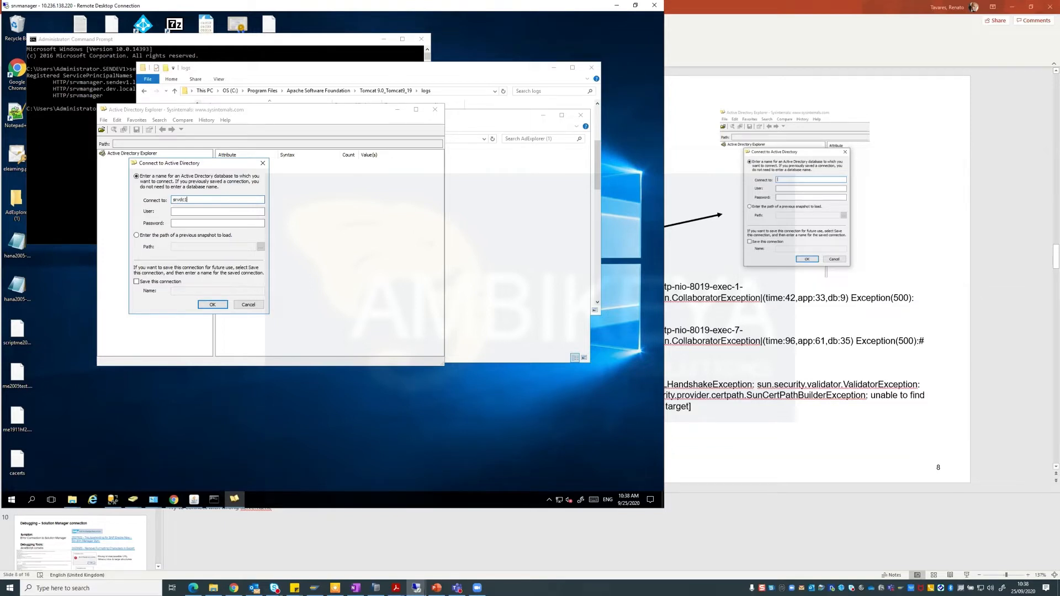
pyautogui.write('srvdc1.ss')
pyautogui.click(173, 211)
pyautogui.write('inistrato')
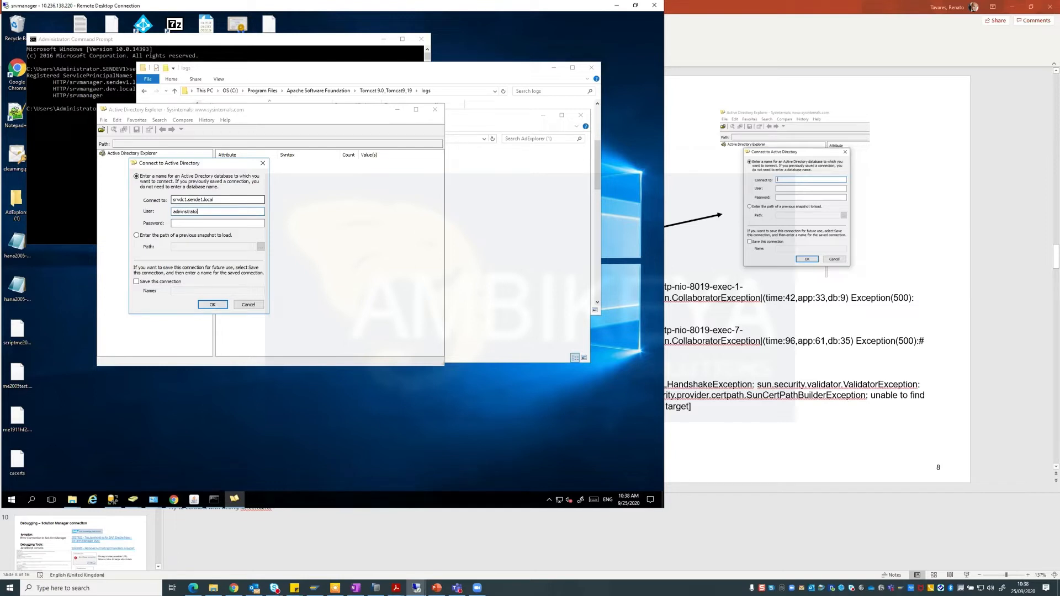
pyautogui.write('r')
pyautogui.press('Tab')
pyautogui.write('•••••••')
pyautogui.press('BackSpace')
pyautogui.press('BackSpace')
pyautogui.press('BackSpace')
pyautogui.press('BackSpace')
pyautogui.press('BackSpace')
pyautogui.press('BackSpace')
pyautogui.write('••••••••')
pyautogui.click(214, 305)
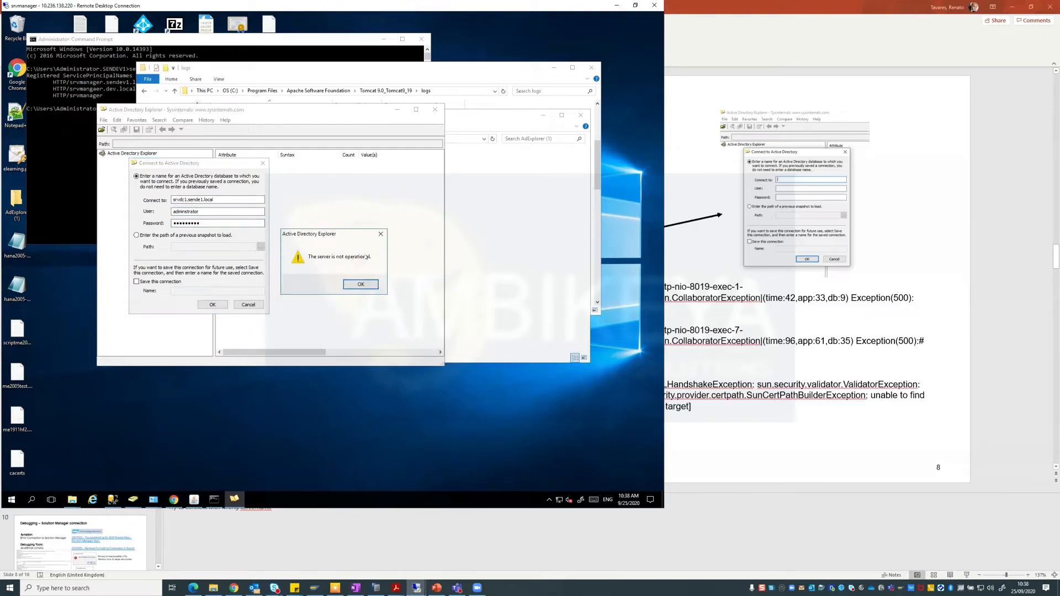
# Clear the server and credential errors, re-entering the password and user name administrator.
pyautogui.click(361, 285)
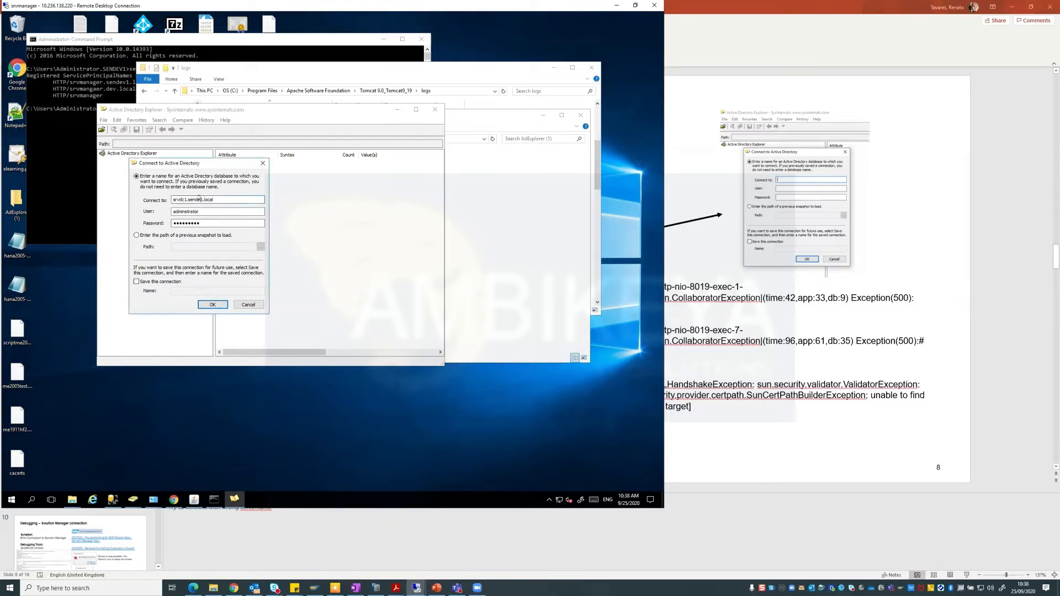
pyautogui.click(221, 306)
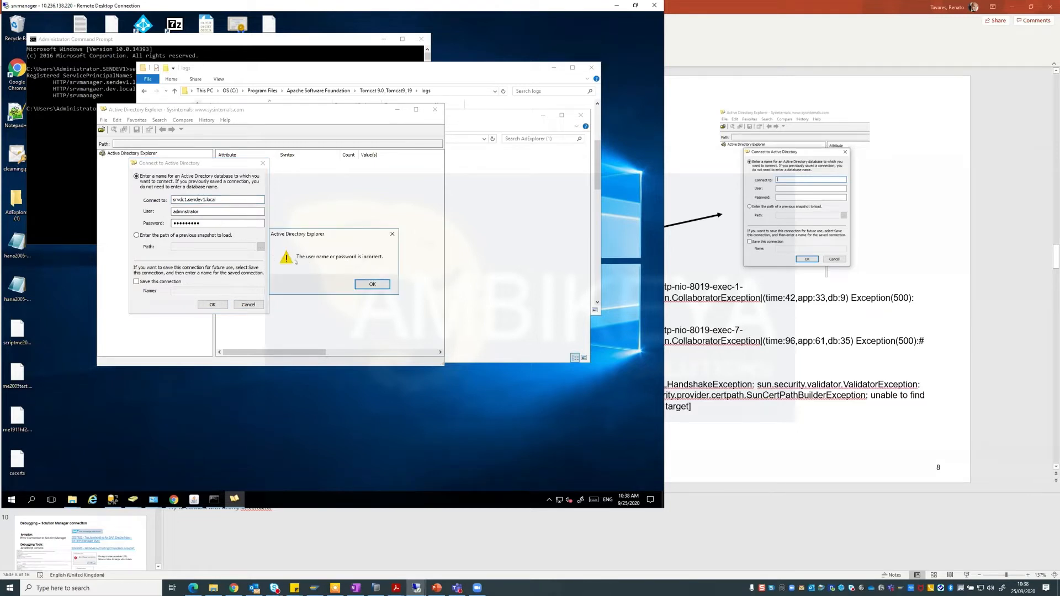
pyautogui.click(371, 283)
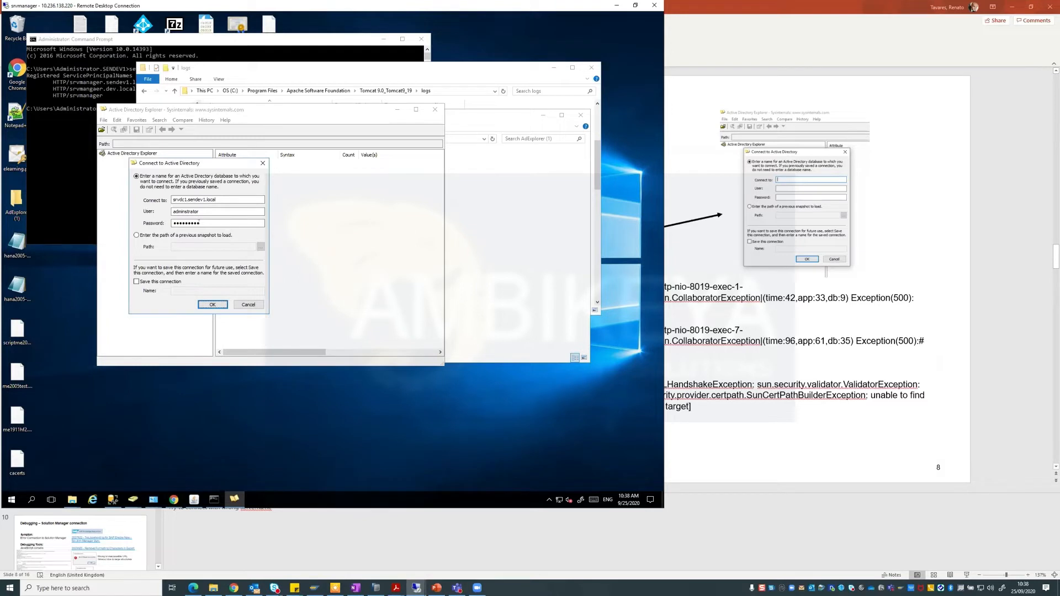
pyautogui.write('******')
pyautogui.click(204, 303)
pyautogui.click(371, 284)
pyautogui.moveTo(200, 211); pyautogui.dragTo(124, 208)
pyautogui.write('administrator')
pyautogui.press('Tab')
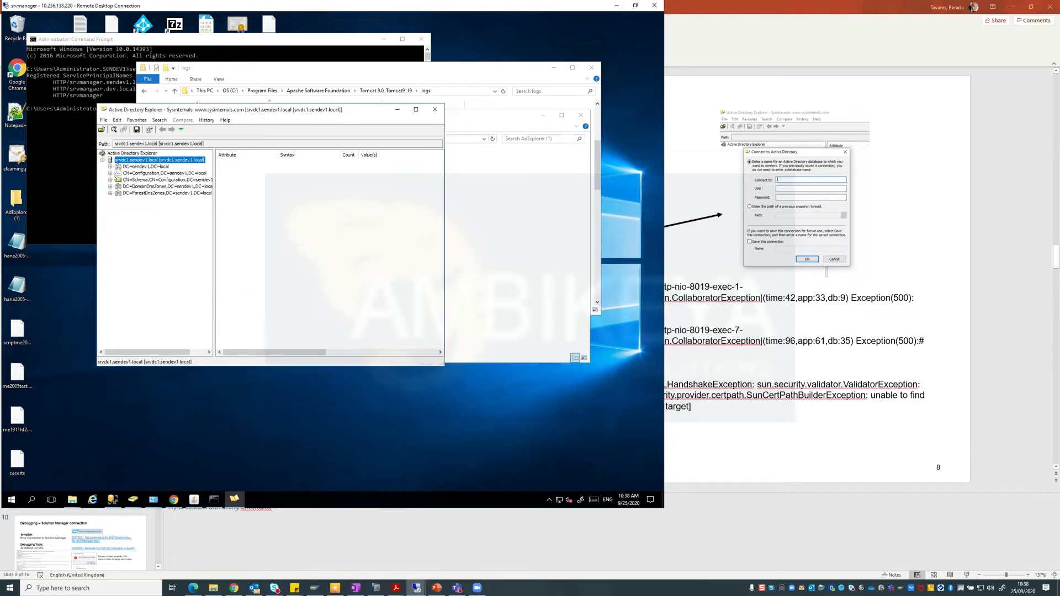
# Expand DC=sendev1,DC=local, close AD Explorer, and return to the Import LDAP Data LDAP Server field.
pyautogui.click(110, 167)
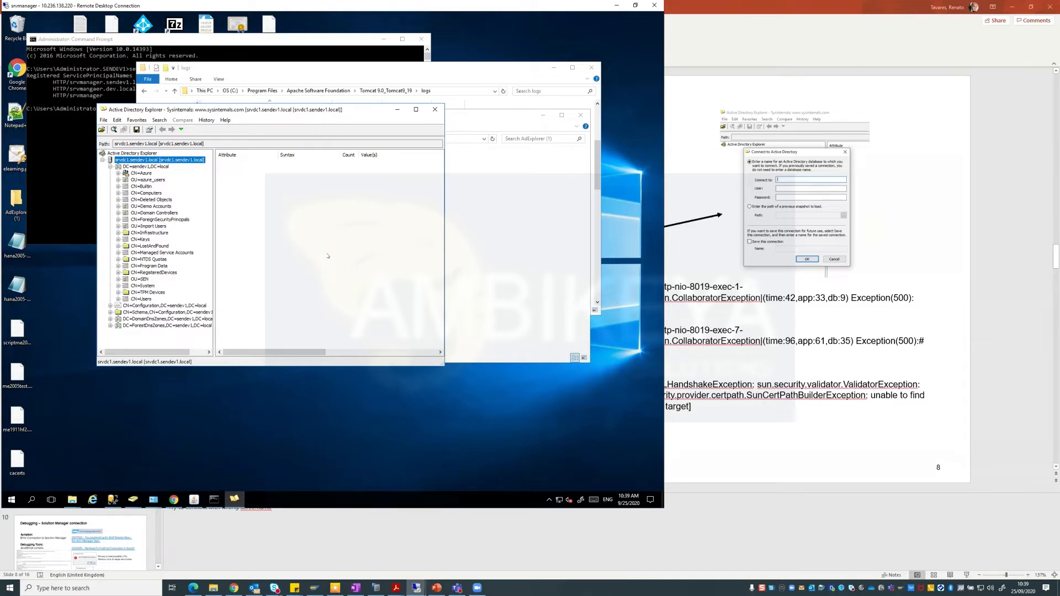
pyautogui.click(435, 109)
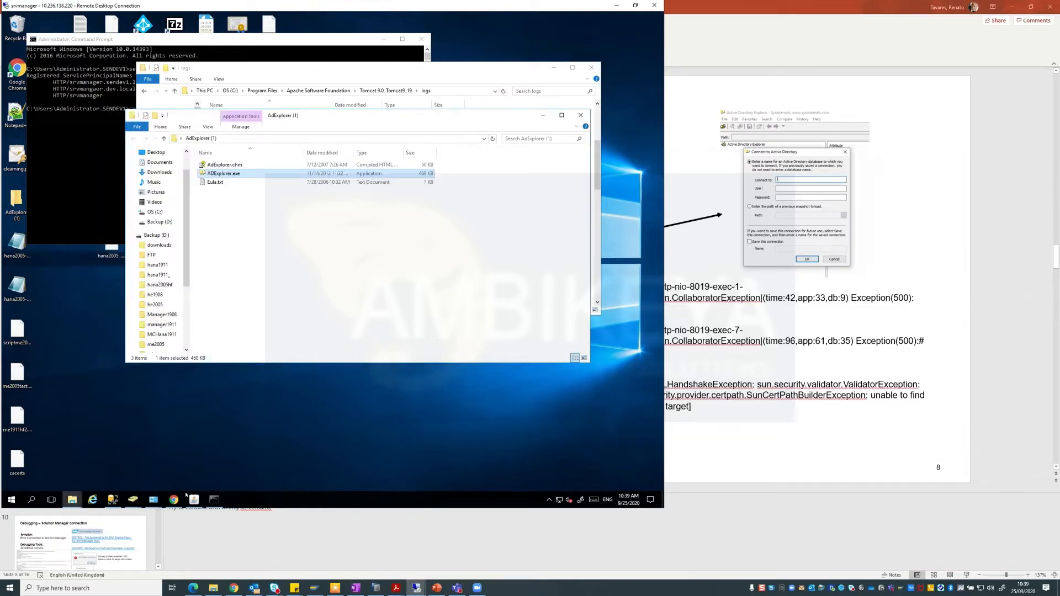
pyautogui.click(174, 499)
pyautogui.click(293, 164)
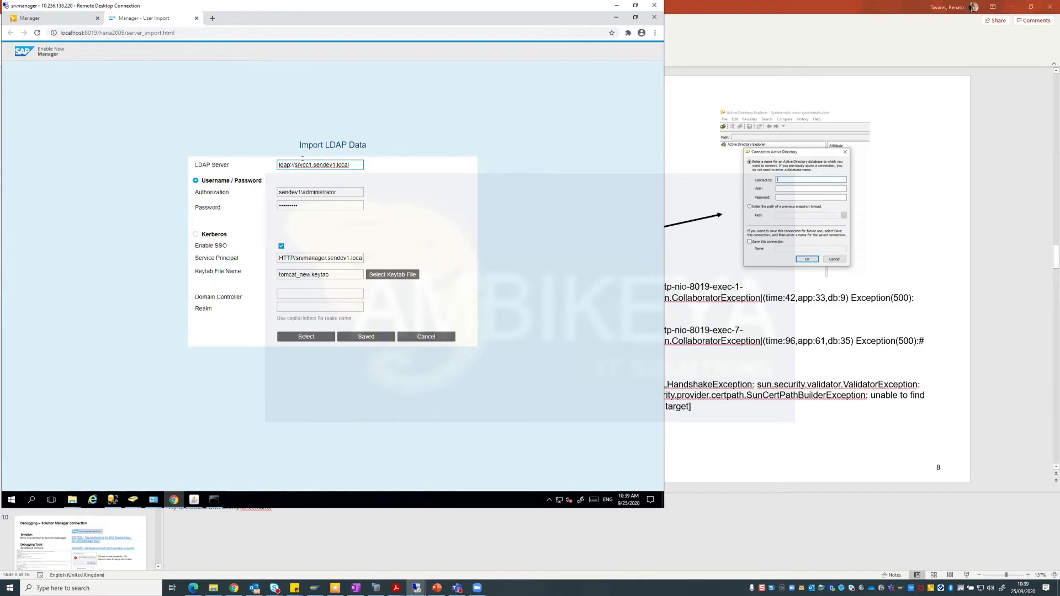
# Change the LDAP server to ldaps://srvdc1.sendev1.local, save it, and check the account and password.
pyautogui.click(289, 164)
pyautogui.write('s')
pyautogui.click(360, 334)
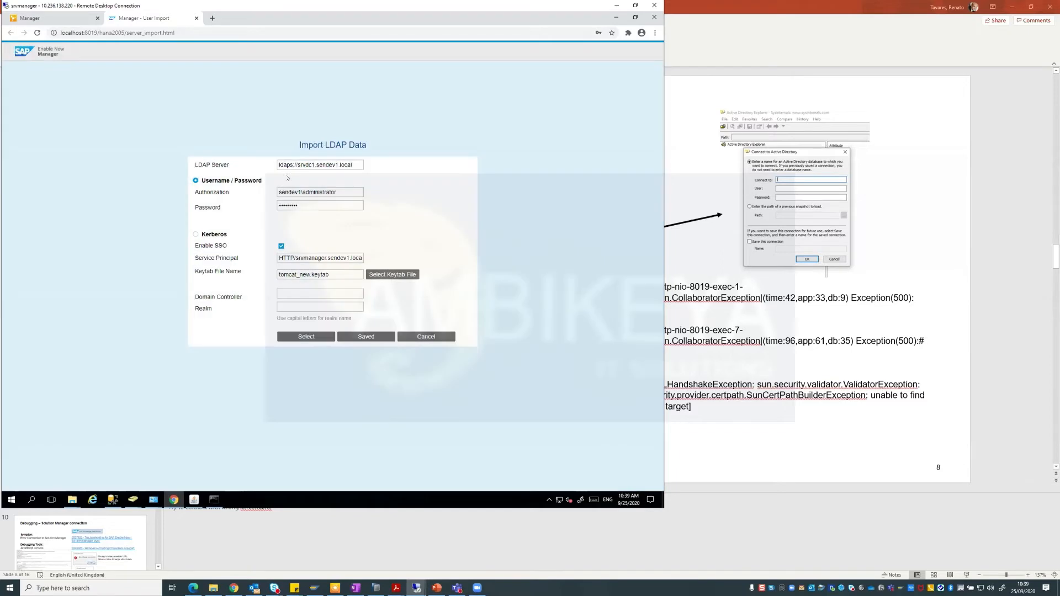
pyautogui.tripleClick(318, 192)
pyautogui.doubleClick(295, 205)
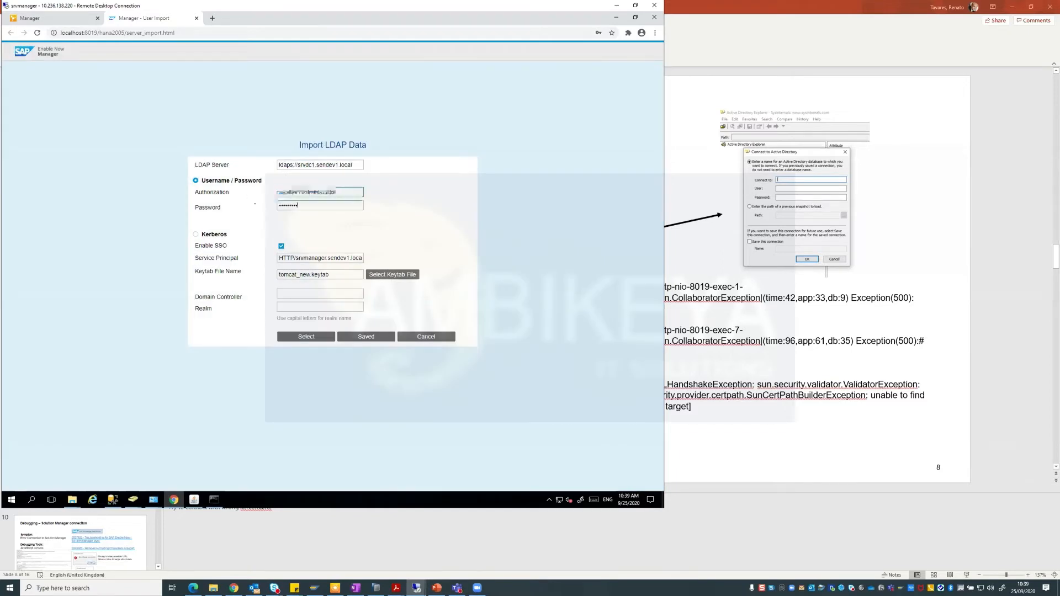
pyautogui.click(400, 175)
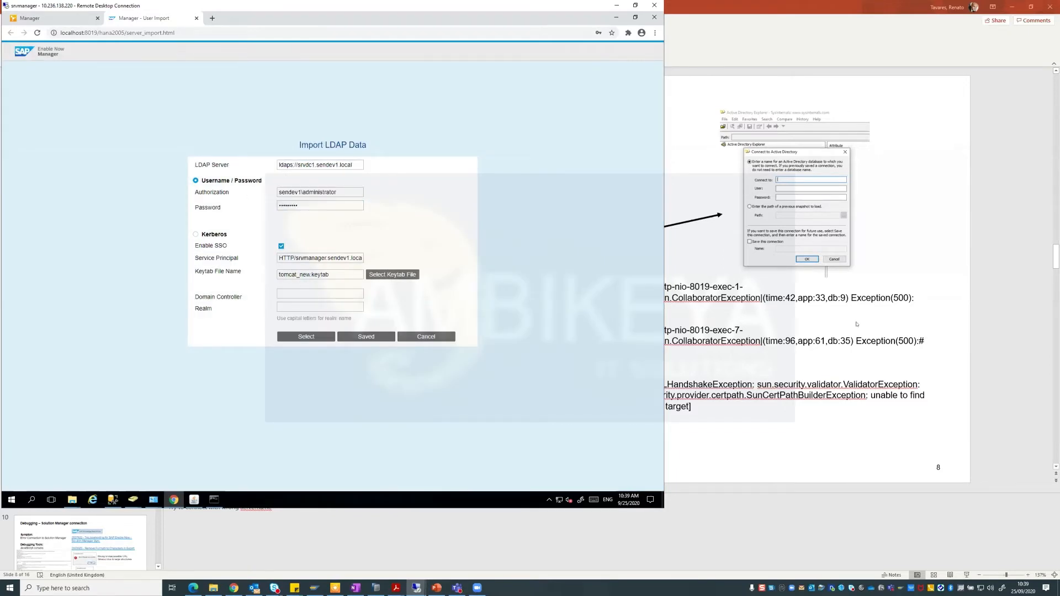
# Compare the LDAP Server field with the debugging slide, ending on the PowerPoint slide.
pyautogui.click(731, 324)
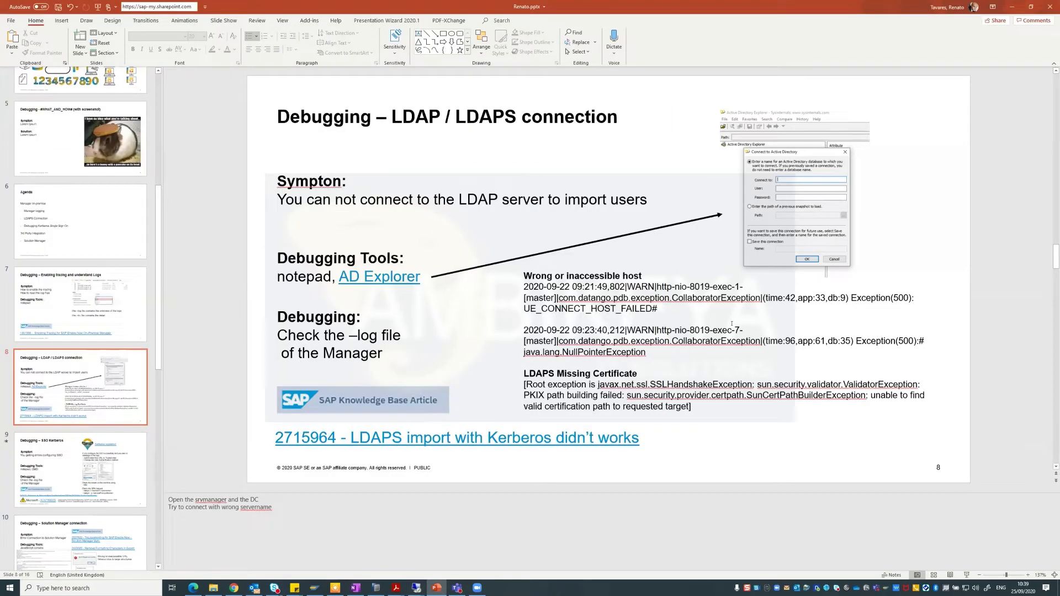
pyautogui.hotkey('alt', 'Tab')
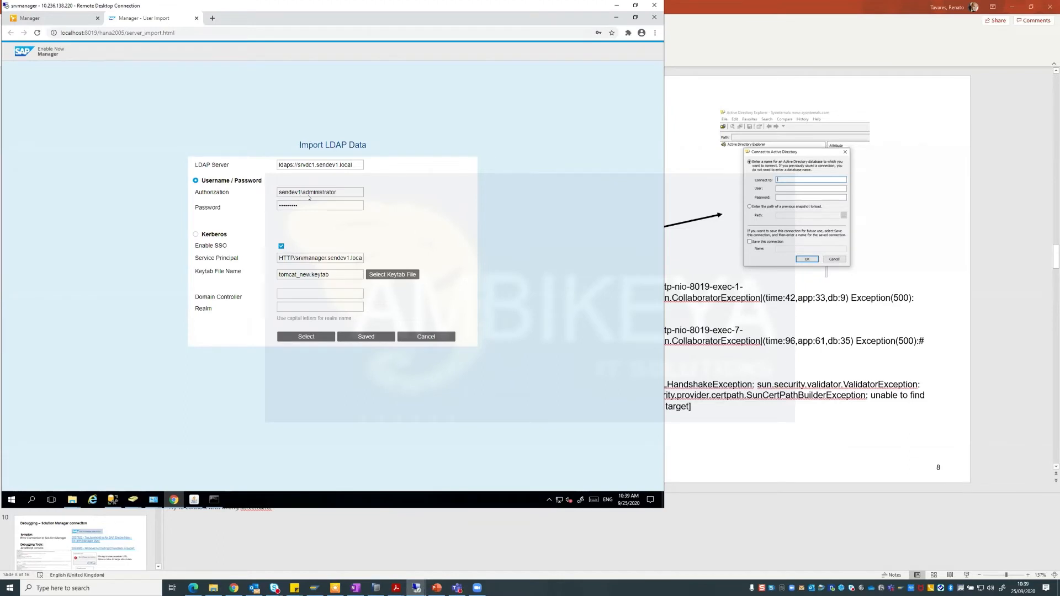
pyautogui.click(288, 164)
pyautogui.hotkey('alt', 'Tab')
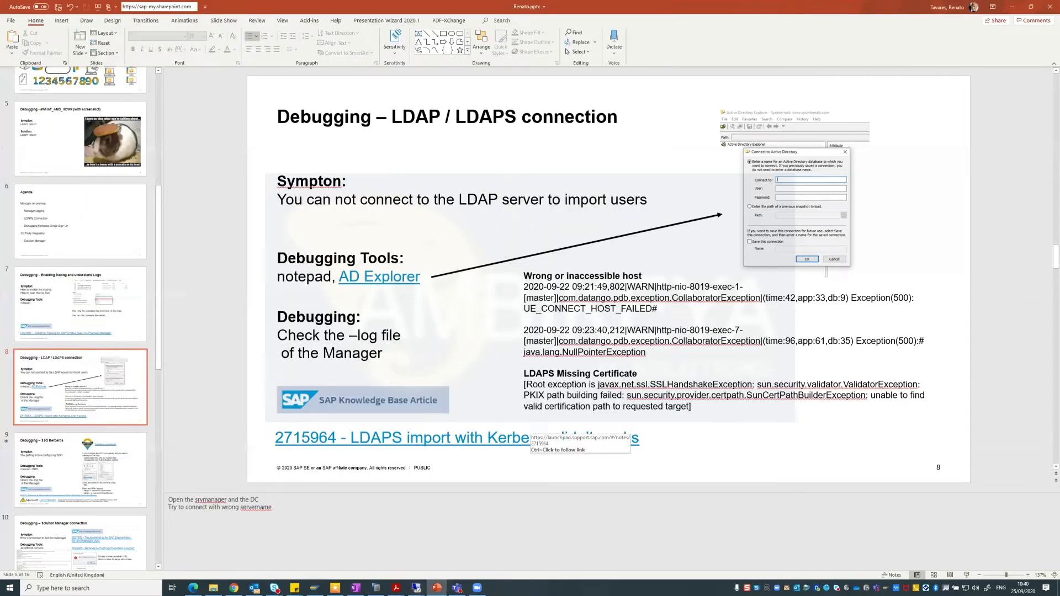
# Read SAP Note 2715964's Solution, highlighting the step 3 keytool import command, then close the note.
pyautogui.keyDown('ctrl'); pyautogui.click(489, 439); pyautogui.keyUp('ctrl')
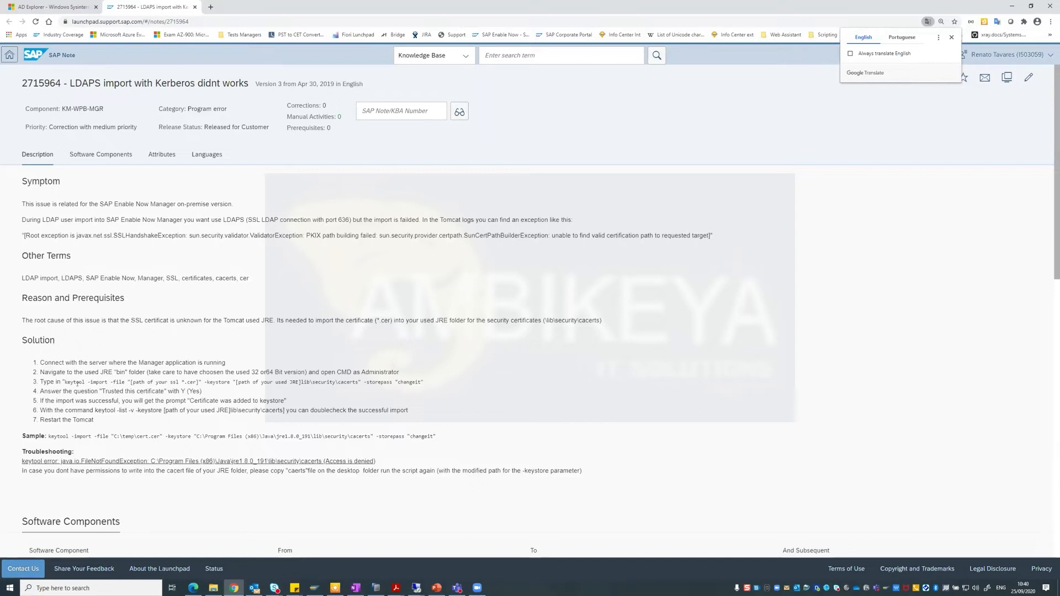
pyautogui.moveTo(64, 382); pyautogui.dragTo(248, 381)
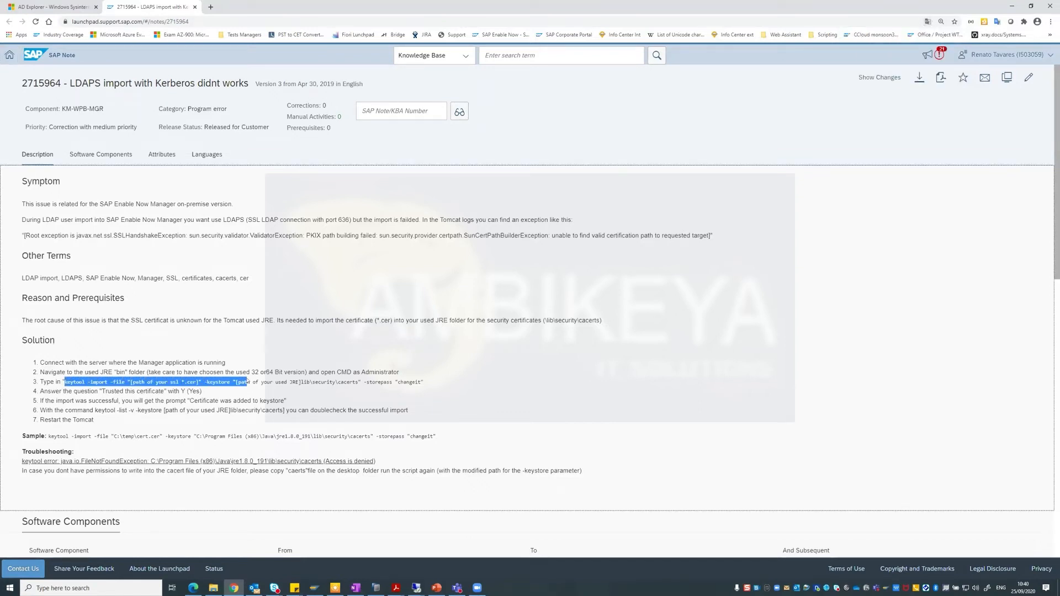
pyautogui.click(270, 382)
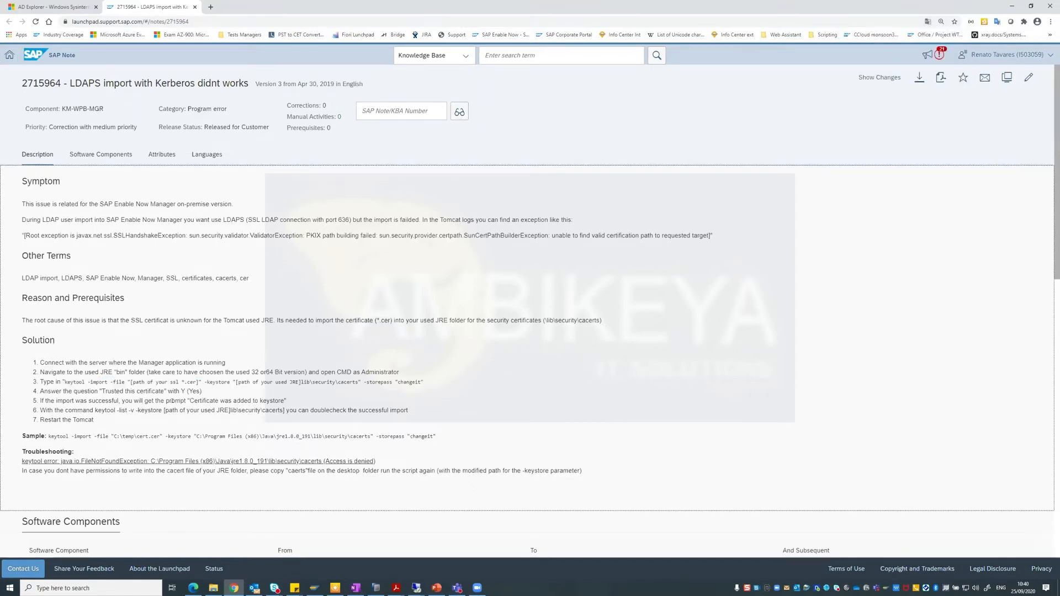
pyautogui.scroll(-1, 270, 382)
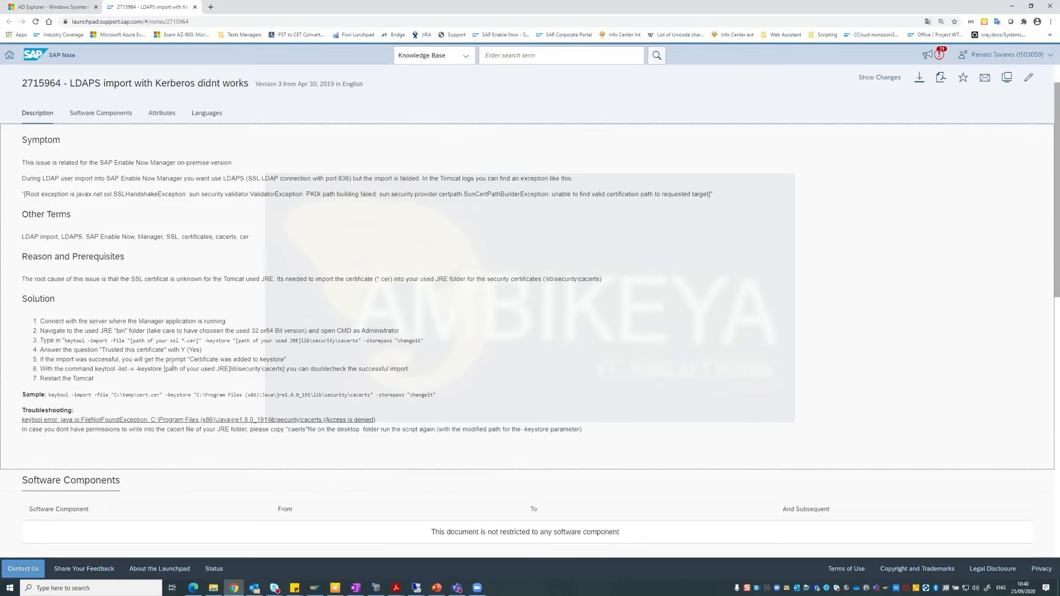
pyautogui.scroll(1, 172, 366)
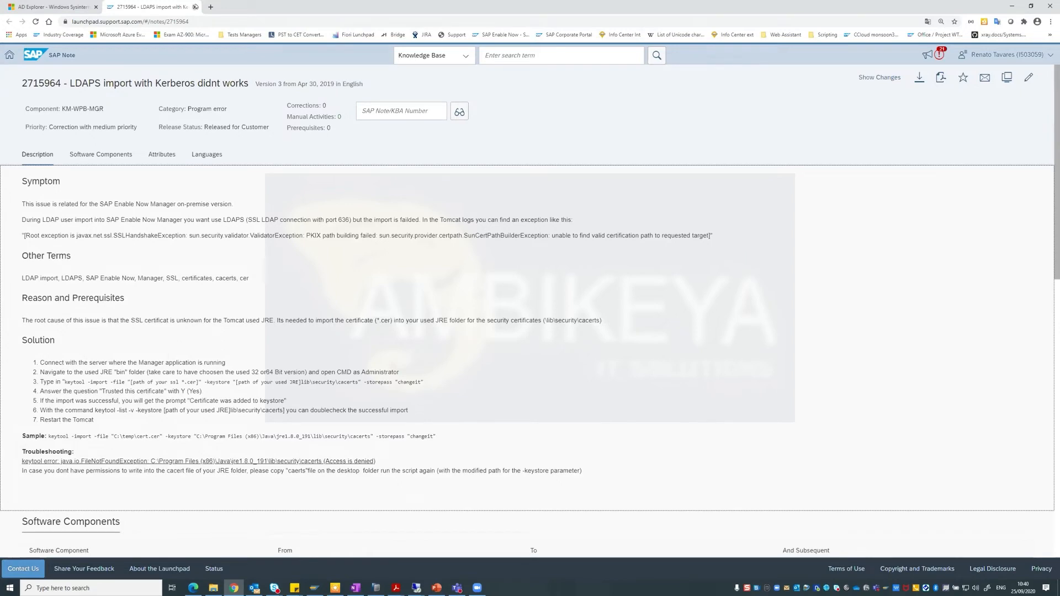
pyautogui.click(194, 7)
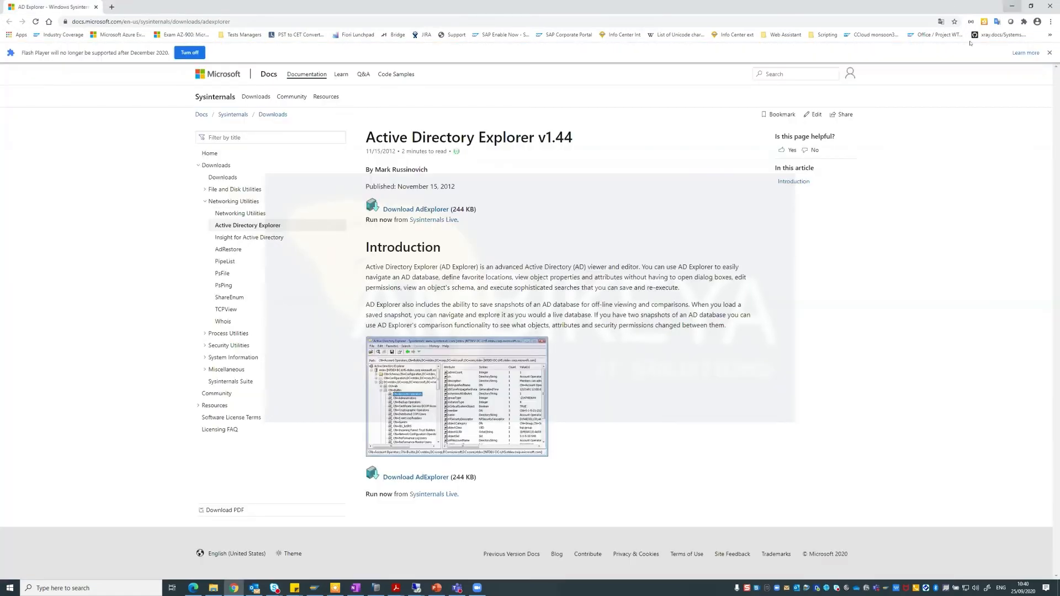
# Glance at the remote Import LDAP Data page, then highlight the slide's certification path error text.
pyautogui.click(1011, 7)
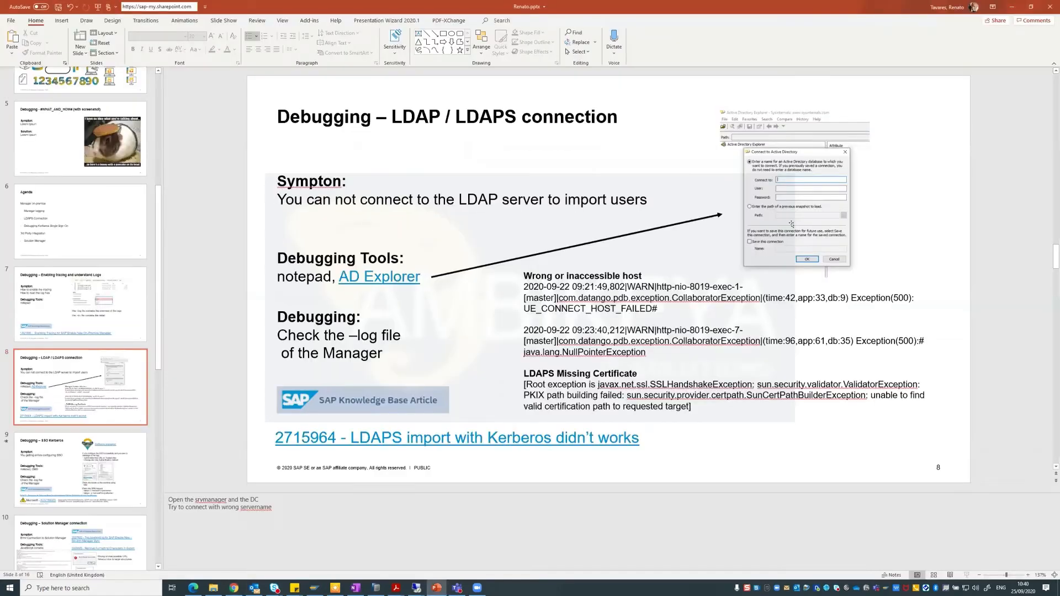
pyautogui.click(416, 587)
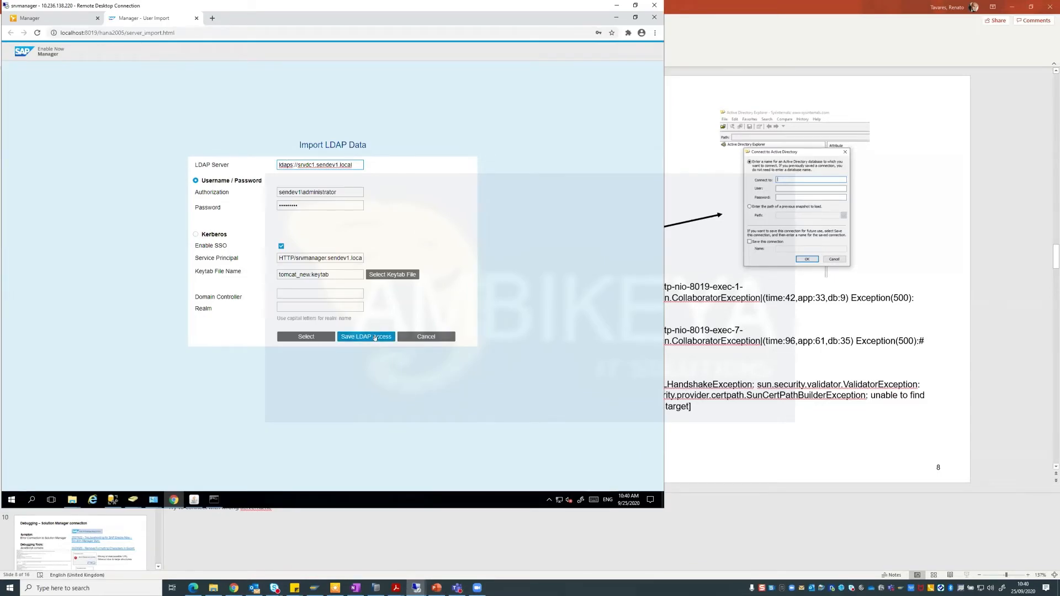
pyautogui.click(744, 420)
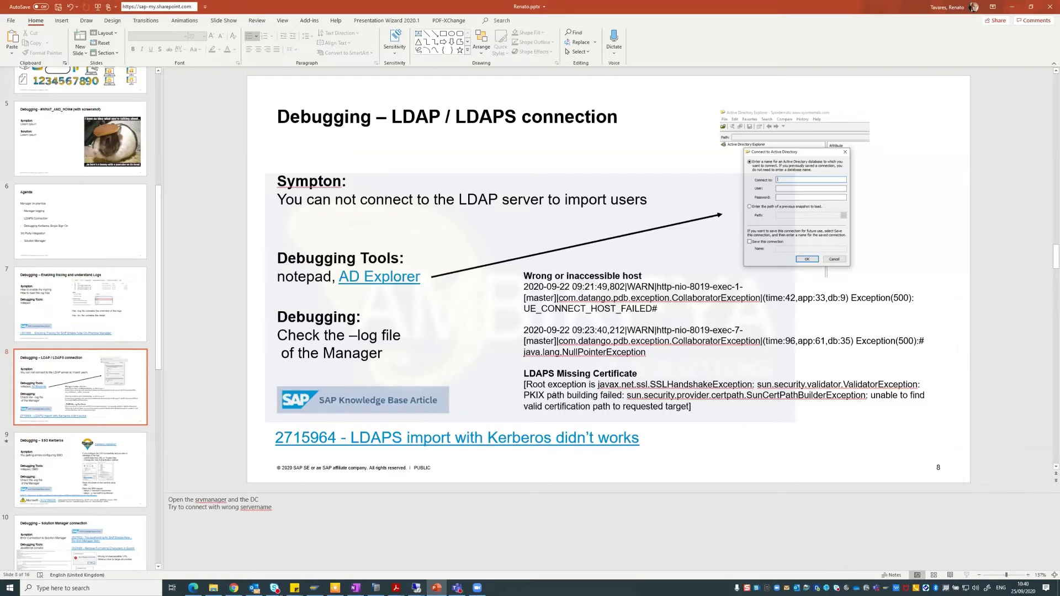
pyautogui.moveTo(871, 395); pyautogui.dragTo(691, 406)
pyautogui.click(691, 406)
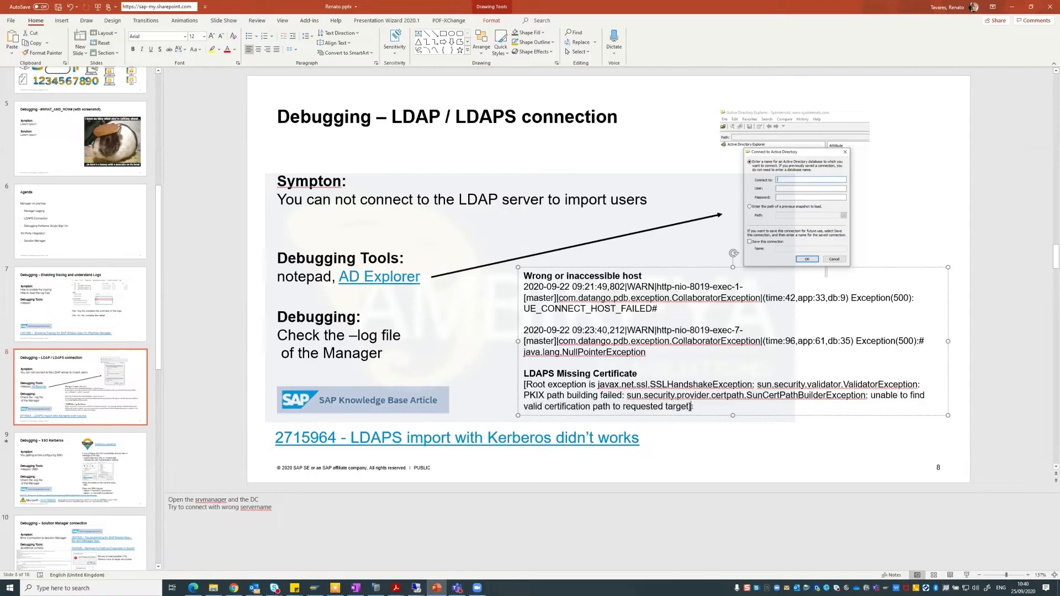
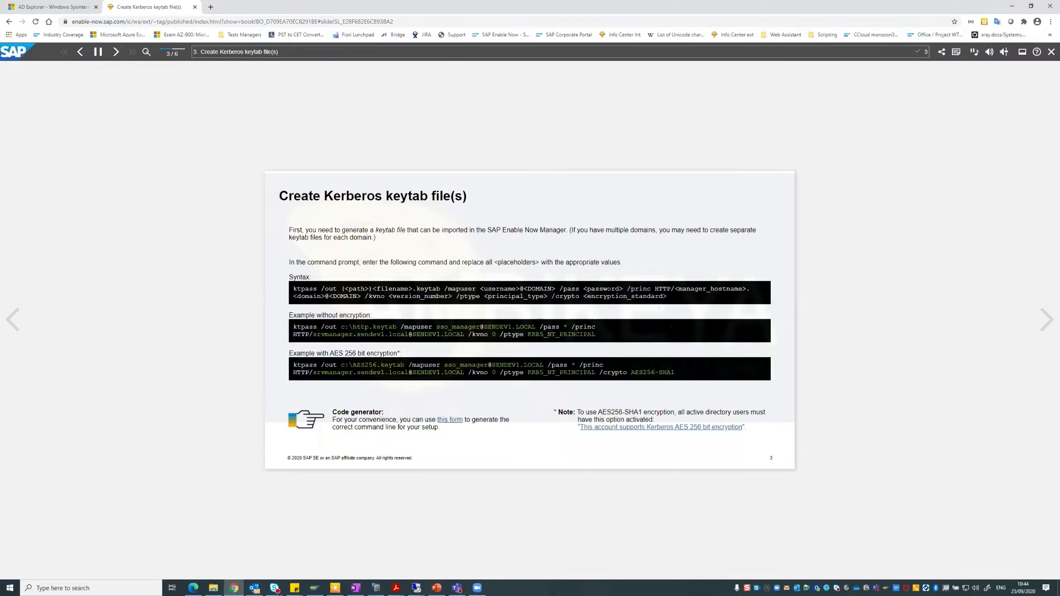
pyautogui.click(450, 420)
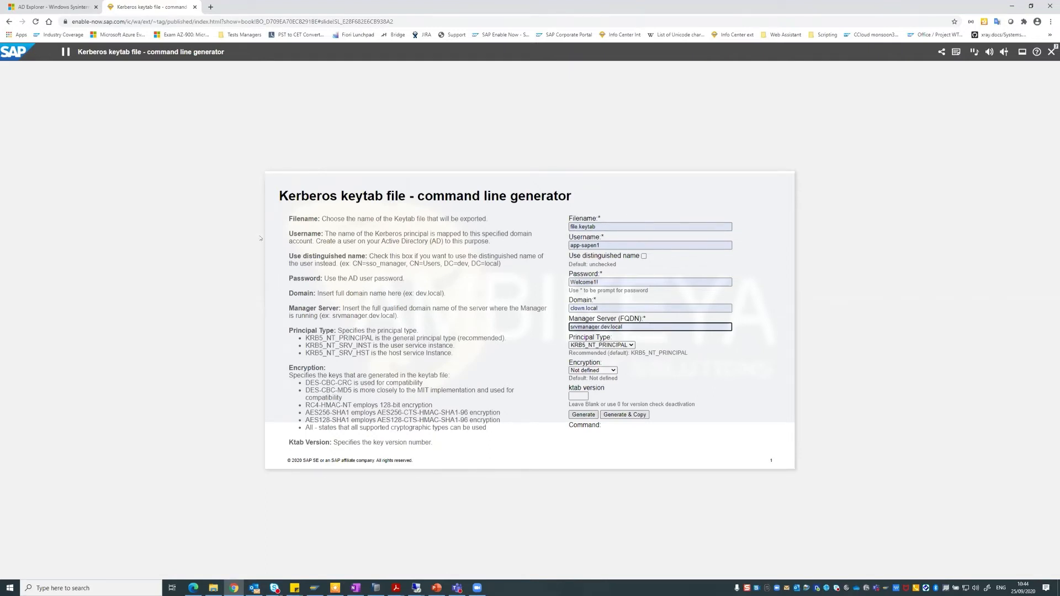
pyautogui.moveTo(326, 234); pyautogui.dragTo(497, 430)
pyautogui.click(604, 442)
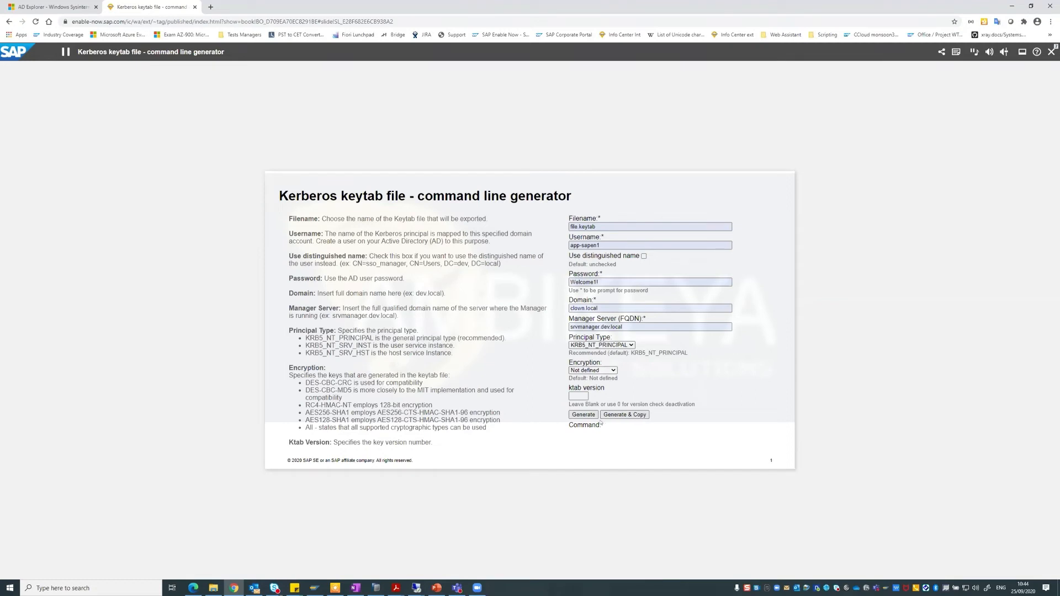
pyautogui.click(584, 415)
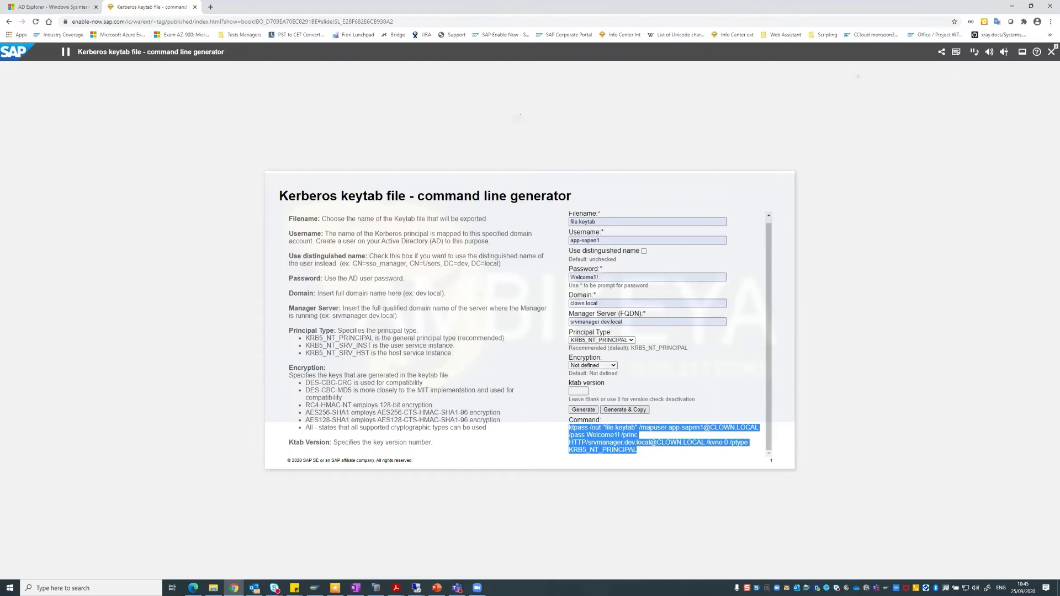
pyautogui.click(1051, 51)
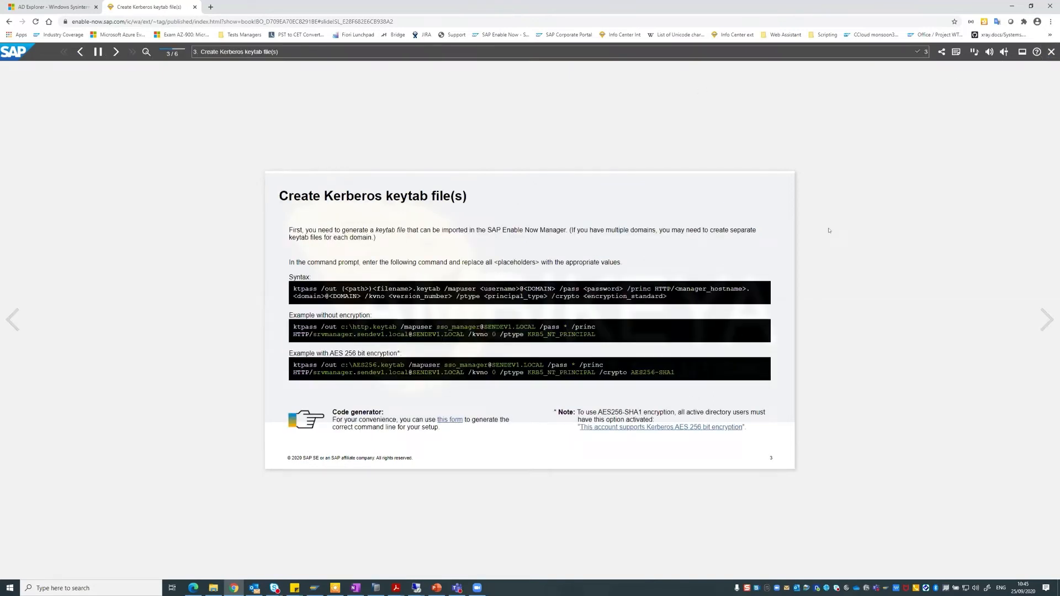
# Go to slide 4, play the Import LDAP data simulation, then advance to slide 5 Troubleshooting.
pyautogui.click(1046, 319)
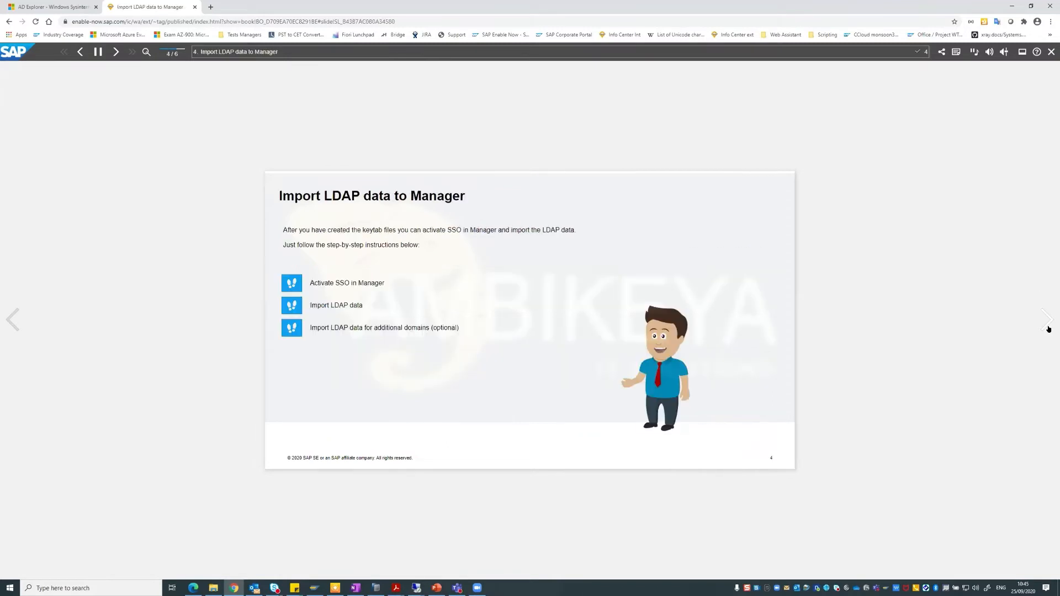
pyautogui.click(292, 307)
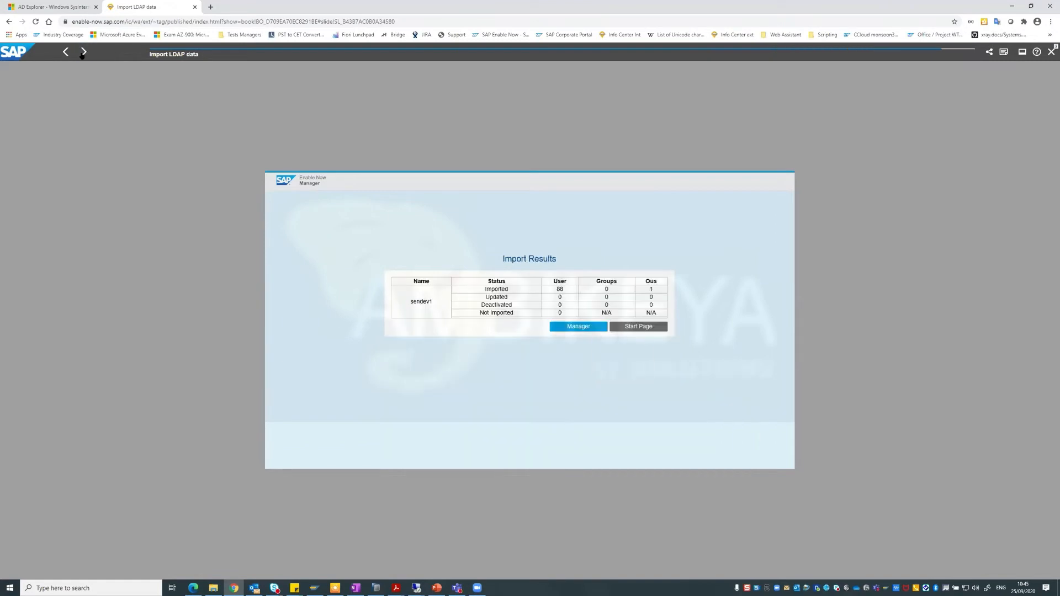
pyautogui.click(82, 52)
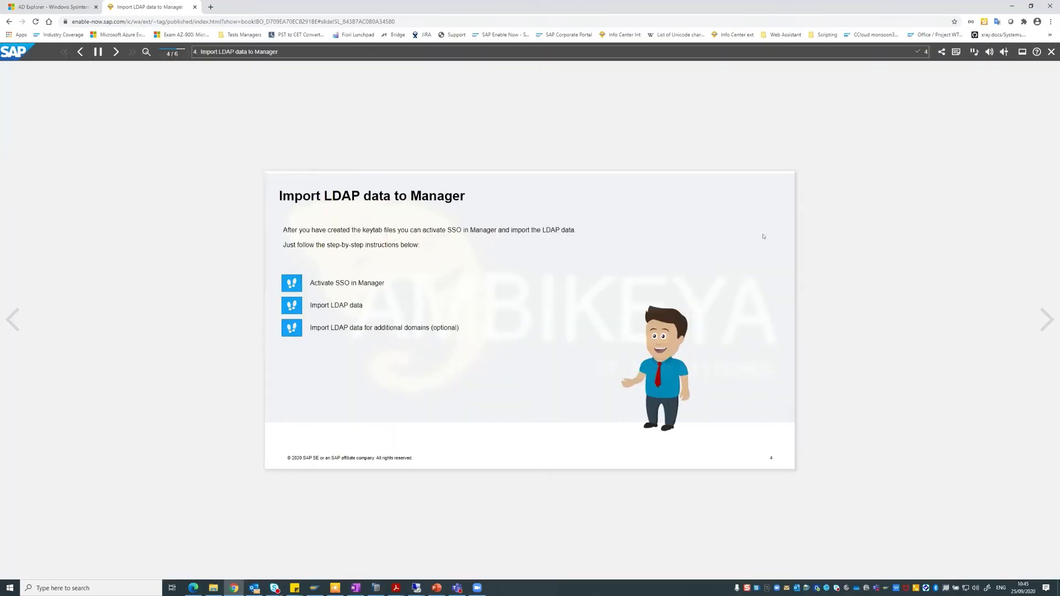
pyautogui.click(1041, 287)
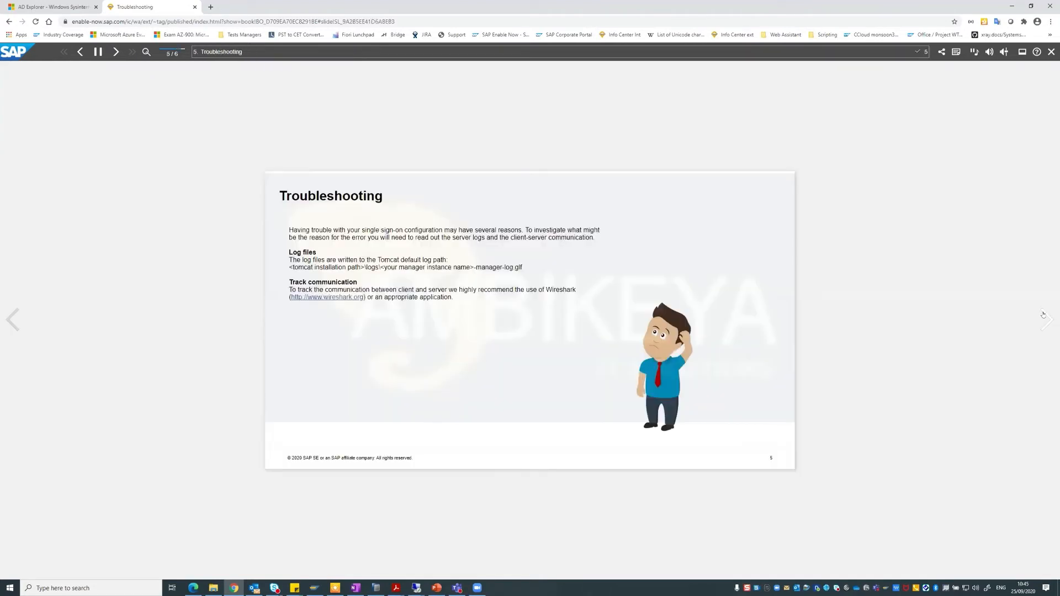
# Highlight the Troubleshooting explanation text, then advance to slide 6 of 6.
pyautogui.moveTo(289, 230); pyautogui.dragTo(508, 283)
pyautogui.click(604, 325)
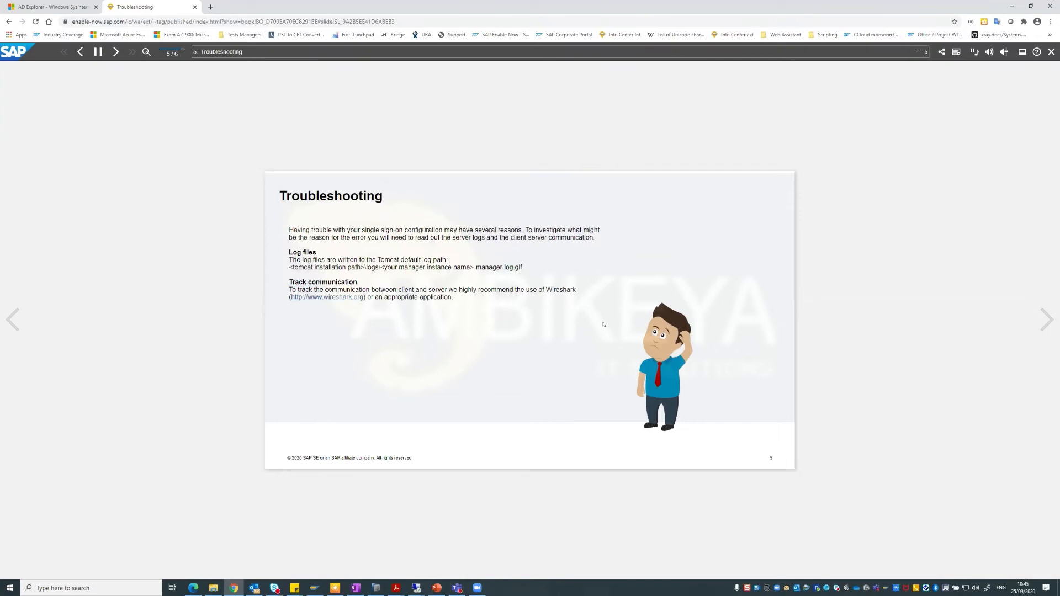
pyautogui.click(1046, 320)
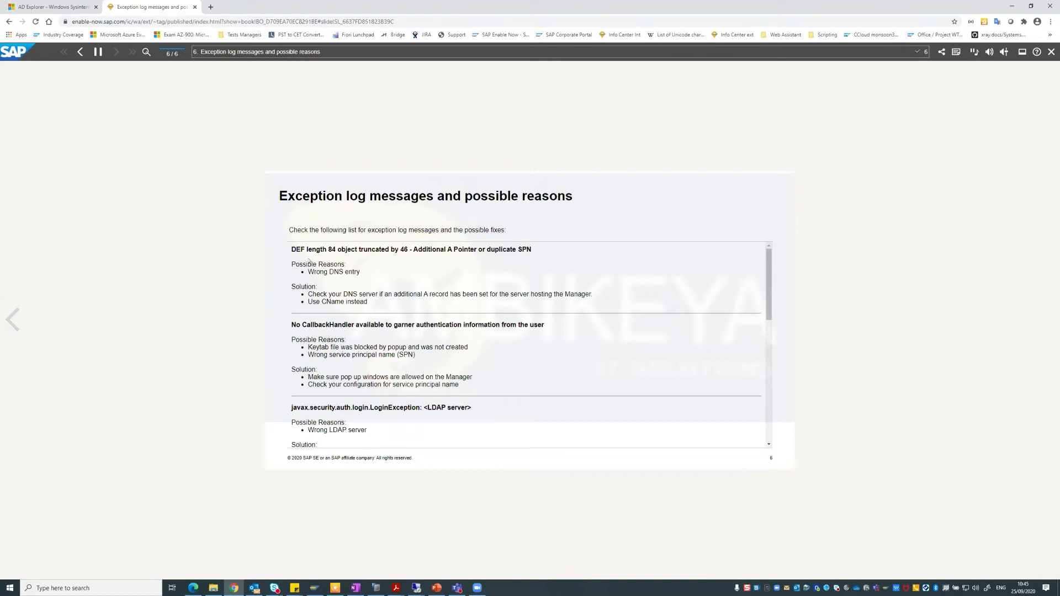
# Highlight the No CallbackHandler error and its reasons: keytab blocked by popup, wrong SPN.
pyautogui.moveTo(294, 326); pyautogui.dragTo(541, 330)
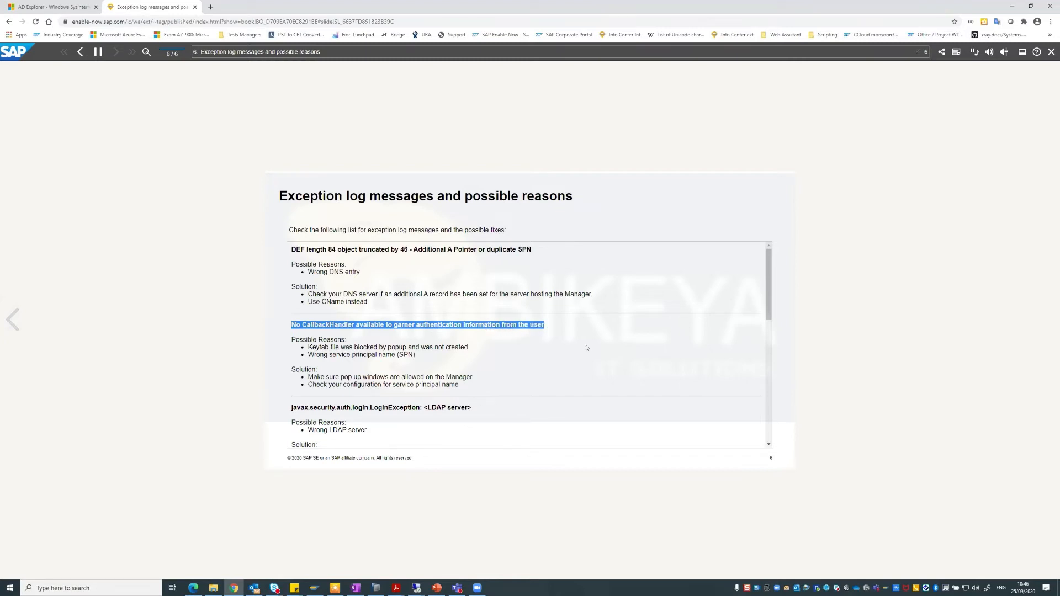
pyautogui.scroll(-1, 587, 347)
pyautogui.click(321, 308)
pyautogui.moveTo(308, 307); pyautogui.dragTo(468, 308)
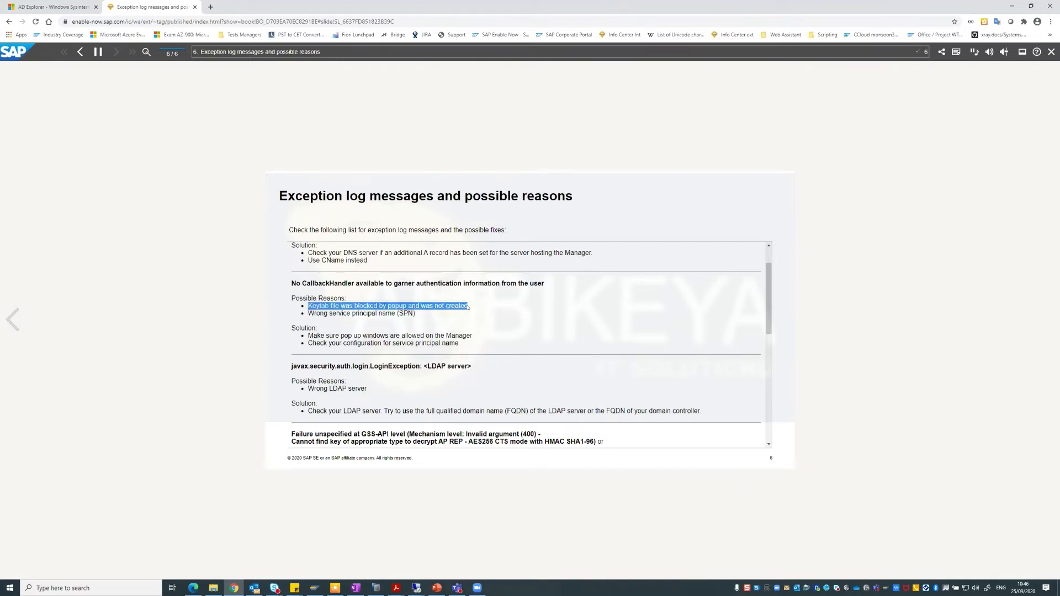
pyautogui.moveTo(314, 313); pyautogui.dragTo(415, 314)
pyautogui.click(419, 316)
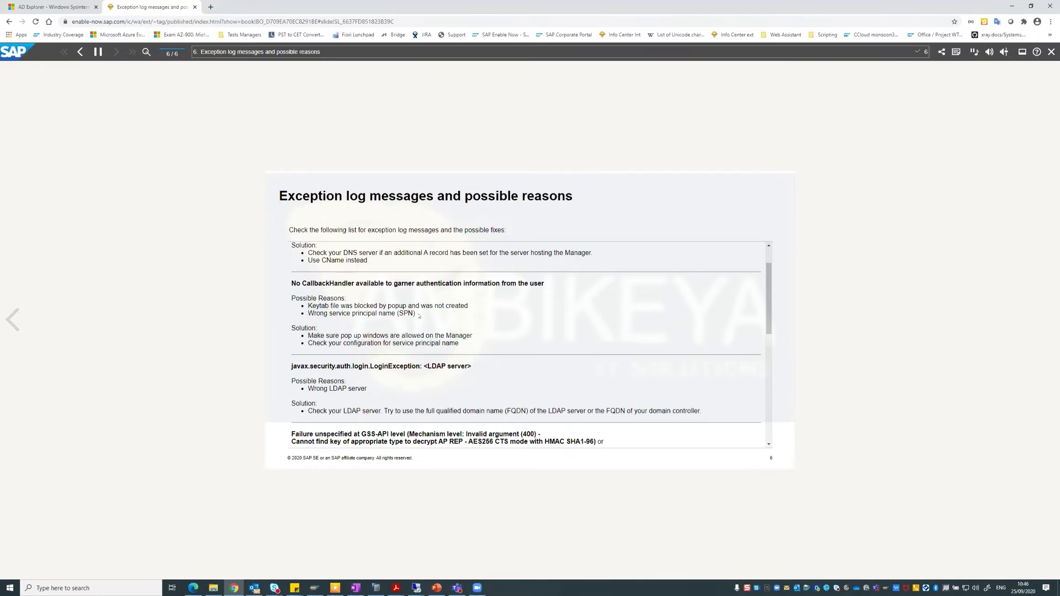
pyautogui.moveTo(419, 316); pyautogui.dragTo(309, 314)
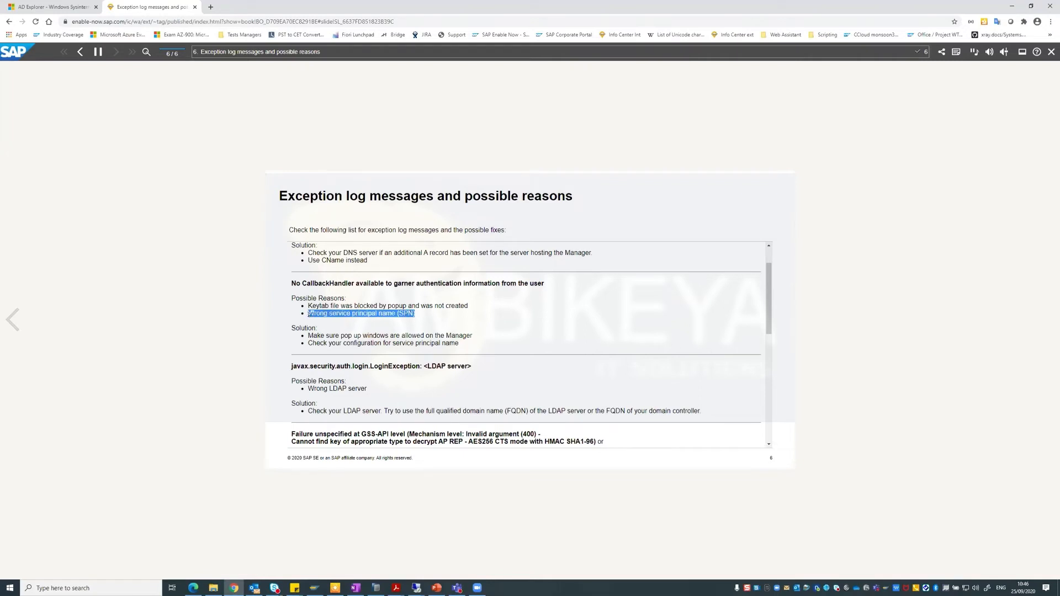
pyautogui.click(369, 312)
pyautogui.moveTo(422, 316); pyautogui.dragTo(309, 313)
pyautogui.click(458, 284)
# Highlight 'client not found in Kerberos database' and 'Pre-authentication information was invalid (24)'.
pyautogui.scroll(-1, 512, 331)
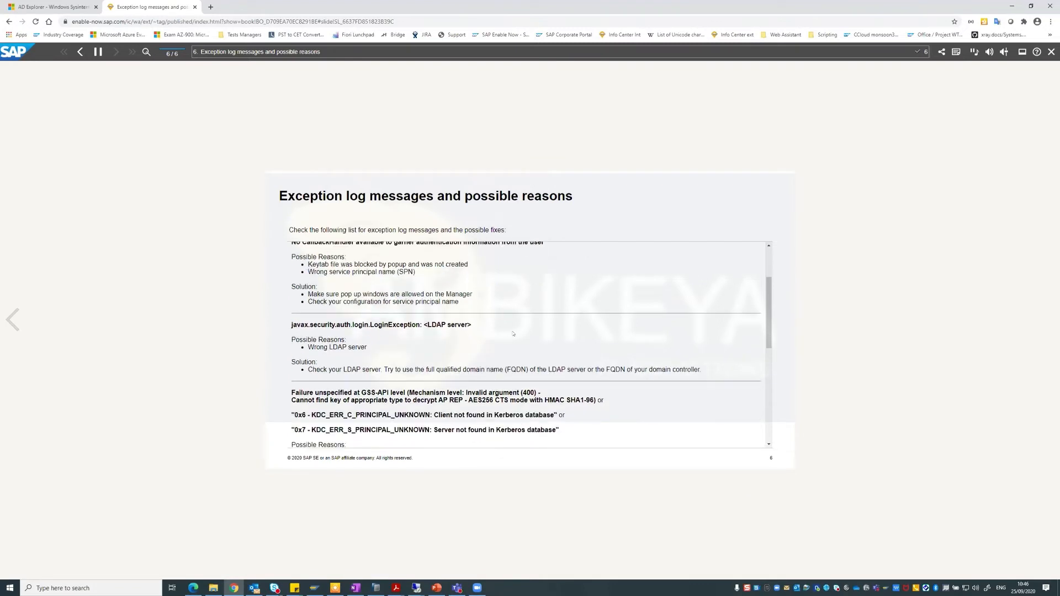
pyautogui.scroll(-2, 480, 327)
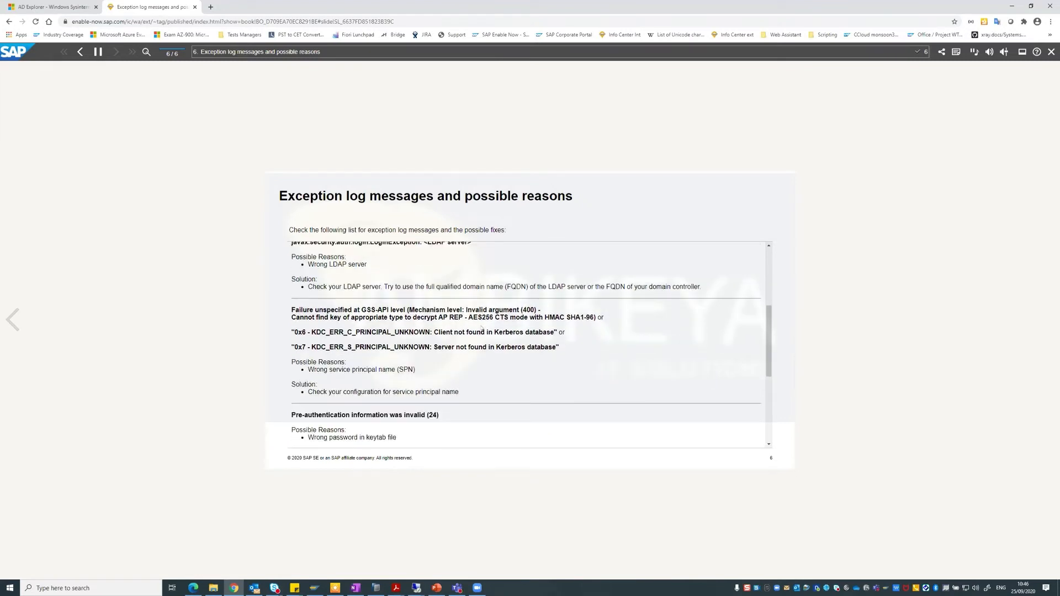
pyautogui.moveTo(553, 335); pyautogui.dragTo(440, 334)
pyautogui.scroll(-3, 485, 355)
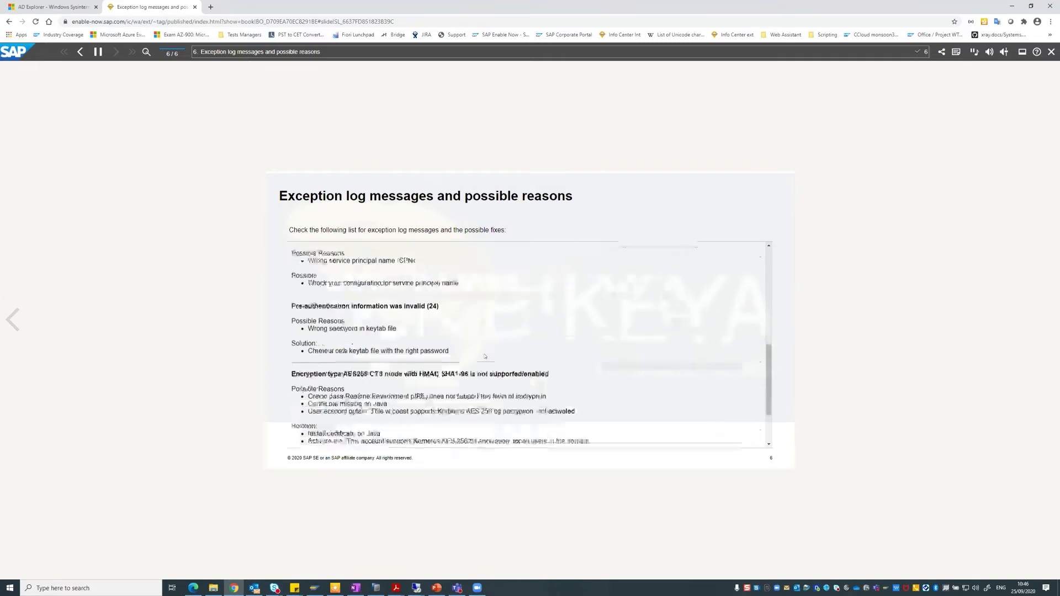
pyautogui.moveTo(294, 291); pyautogui.dragTo(440, 289)
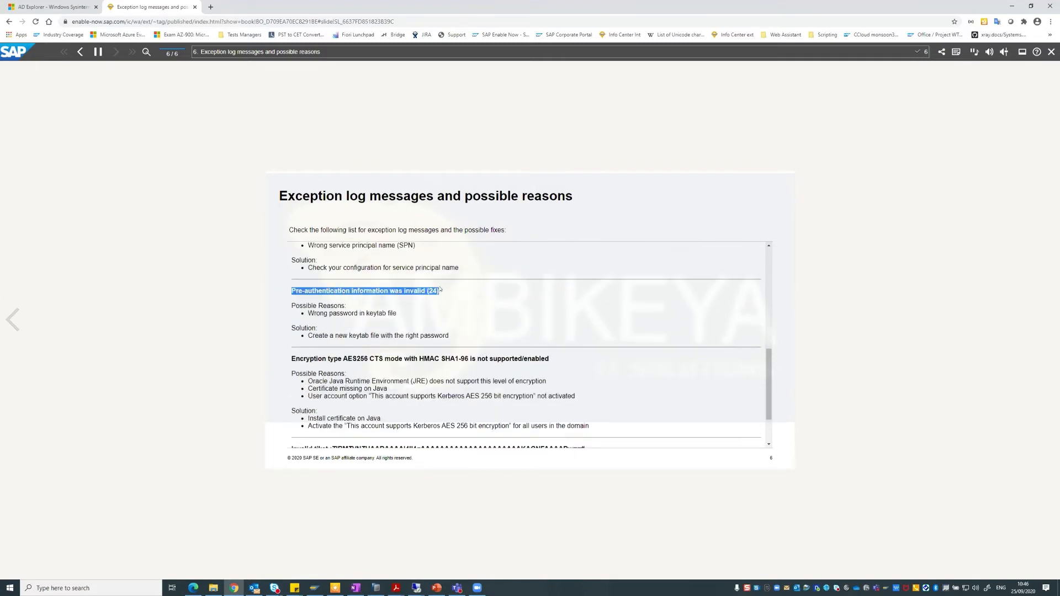
pyautogui.moveTo(334, 358); pyautogui.dragTo(458, 359)
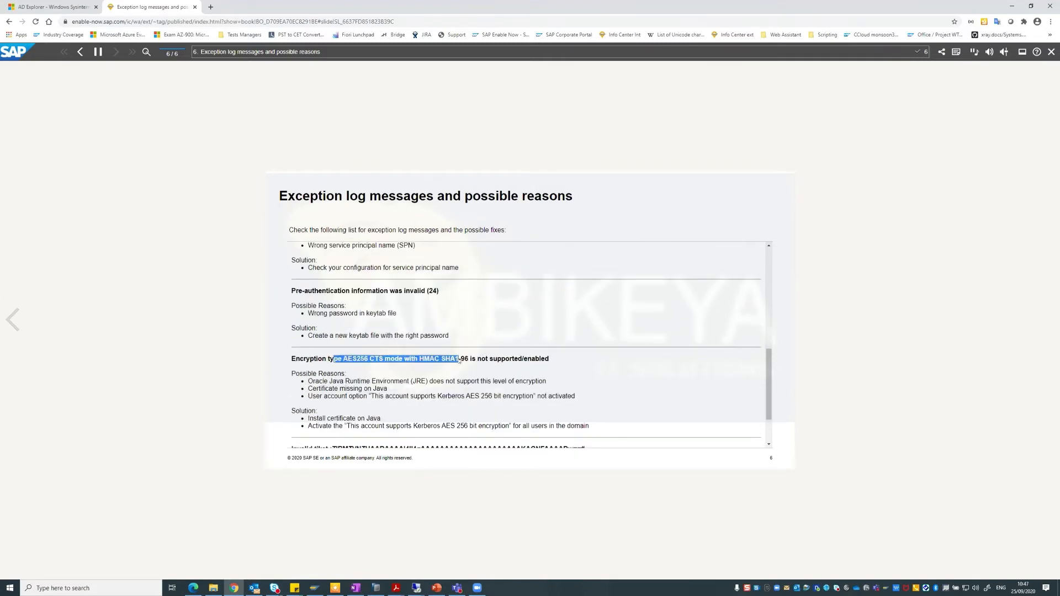
# Scroll through the remaining exceptions, highlight the LDAP entry, and exit the tutorial player.
pyautogui.scroll(-2, 458, 361)
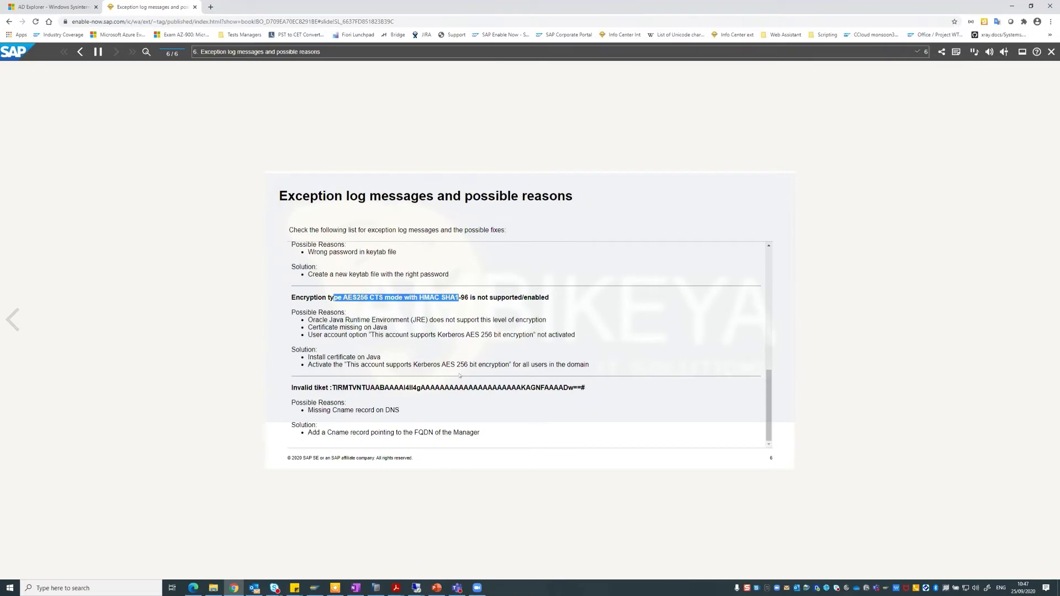
pyautogui.scroll(2, 467, 395)
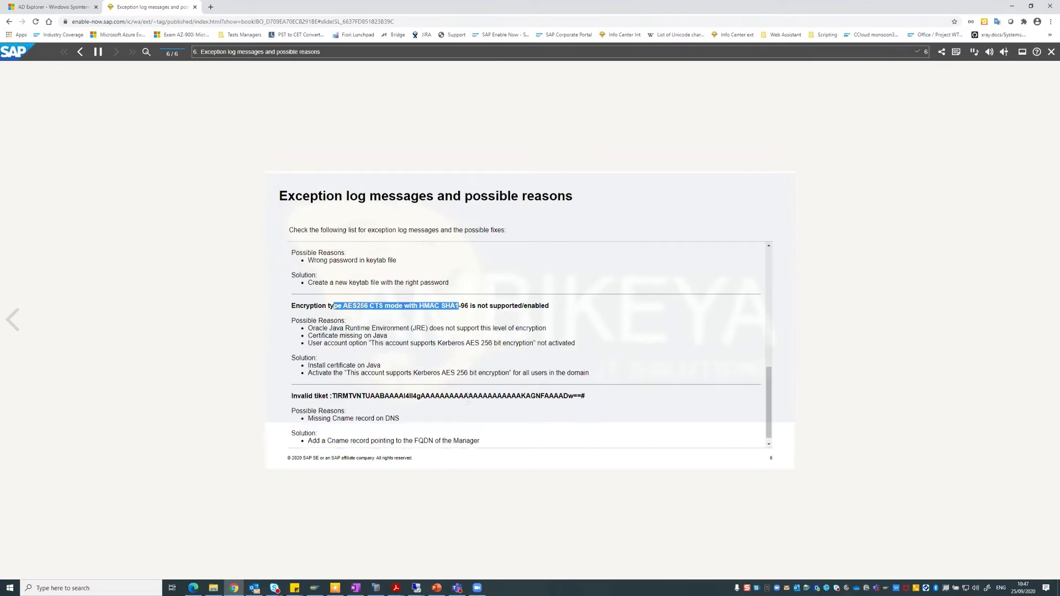
pyautogui.scroll(-2, 467, 395)
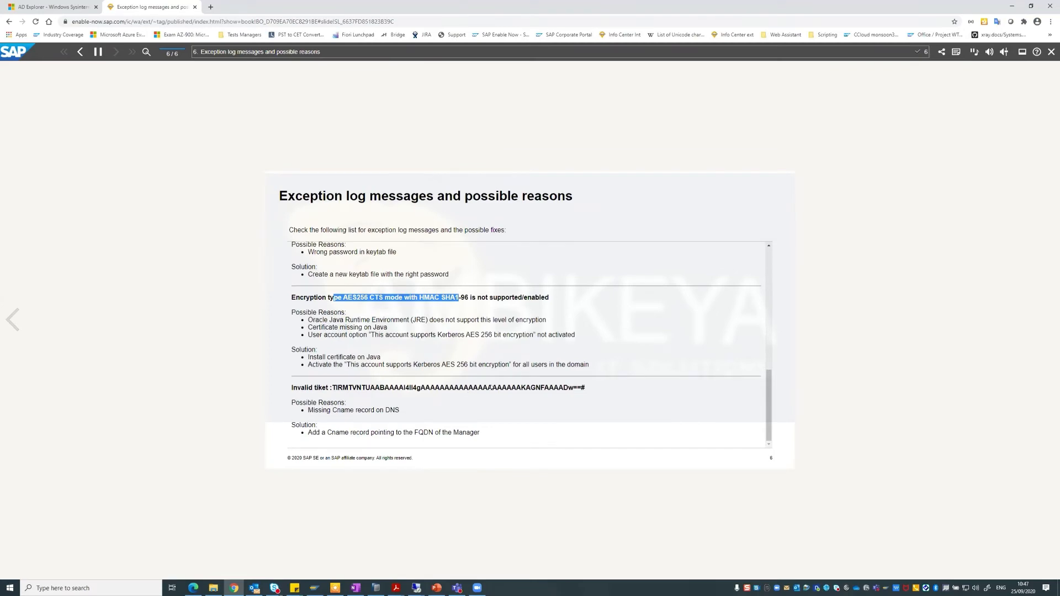
pyautogui.scroll(4, 440, 323)
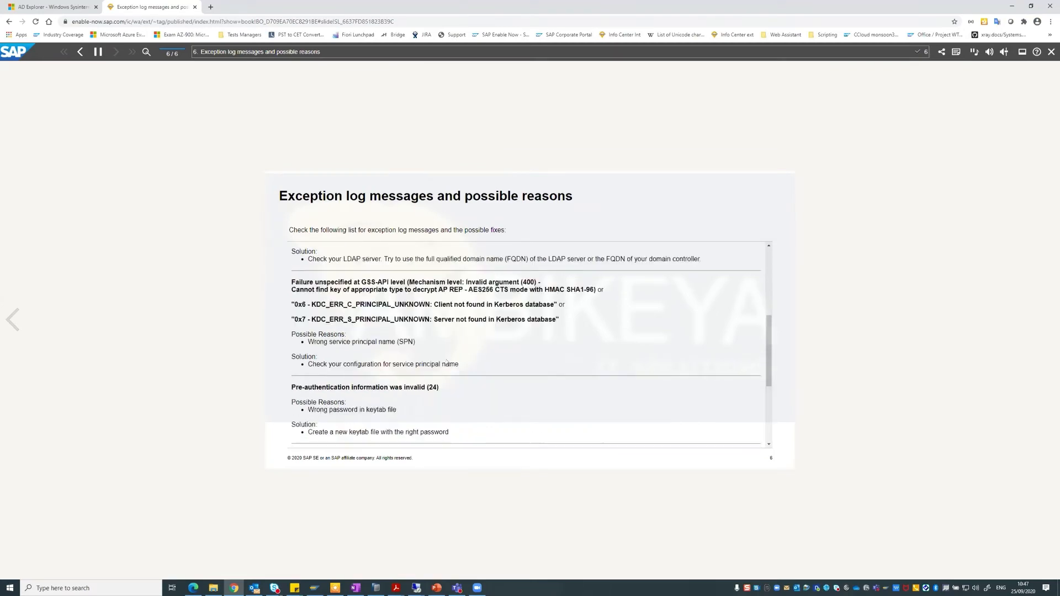
pyautogui.scroll(-1, 425, 324)
pyautogui.scroll(1, 419, 323)
pyautogui.scroll(-2, 419, 324)
pyautogui.moveTo(342, 286); pyautogui.dragTo(699, 309)
pyautogui.click(289, 288)
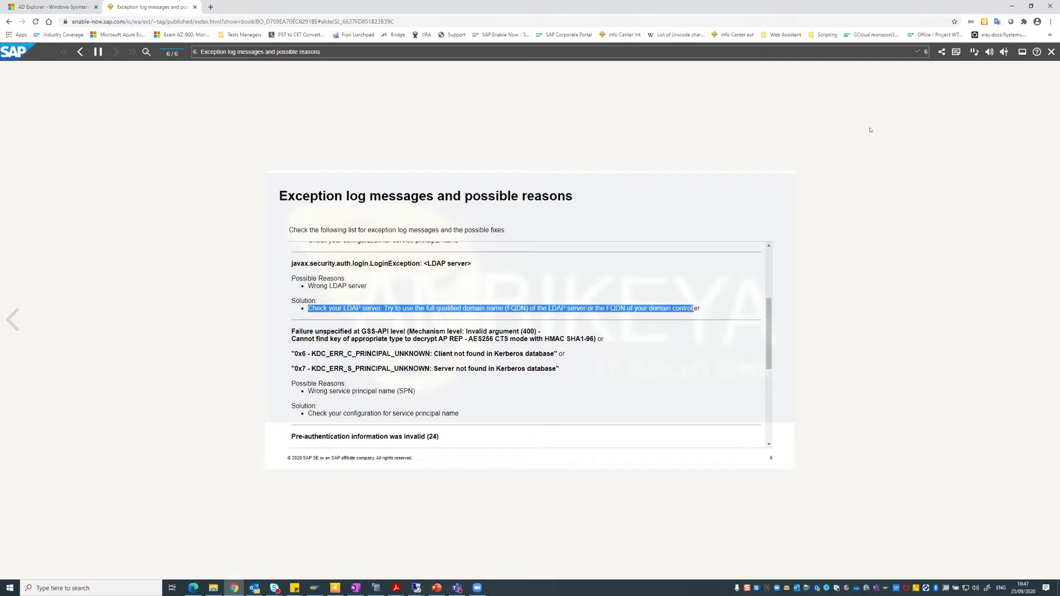
pyautogui.click(1051, 52)
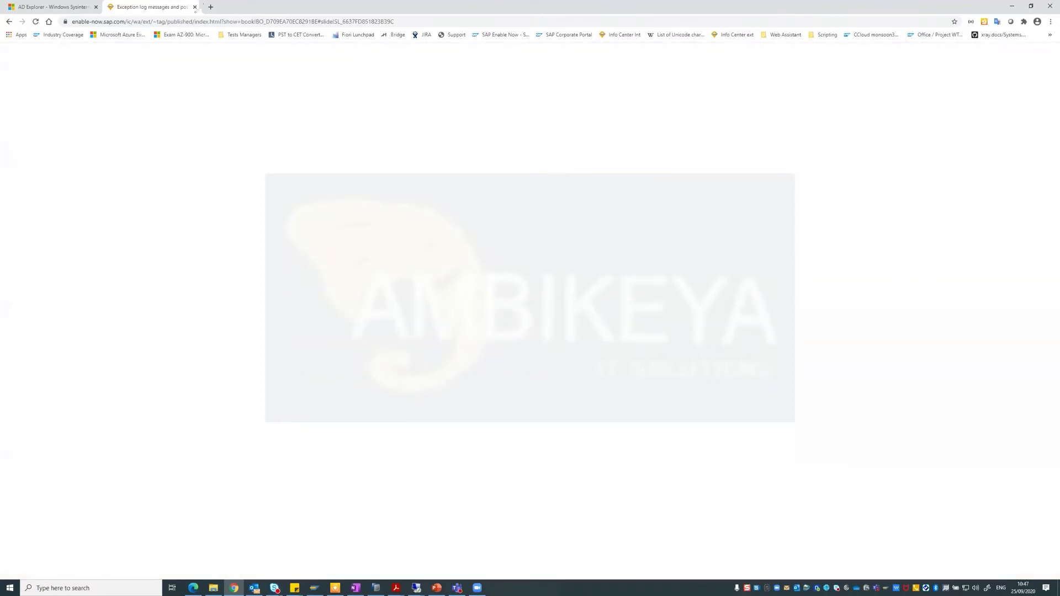
# Close the exception log page, minimize Chrome, and bring up the srvmanager remote session.
pyautogui.click(194, 6)
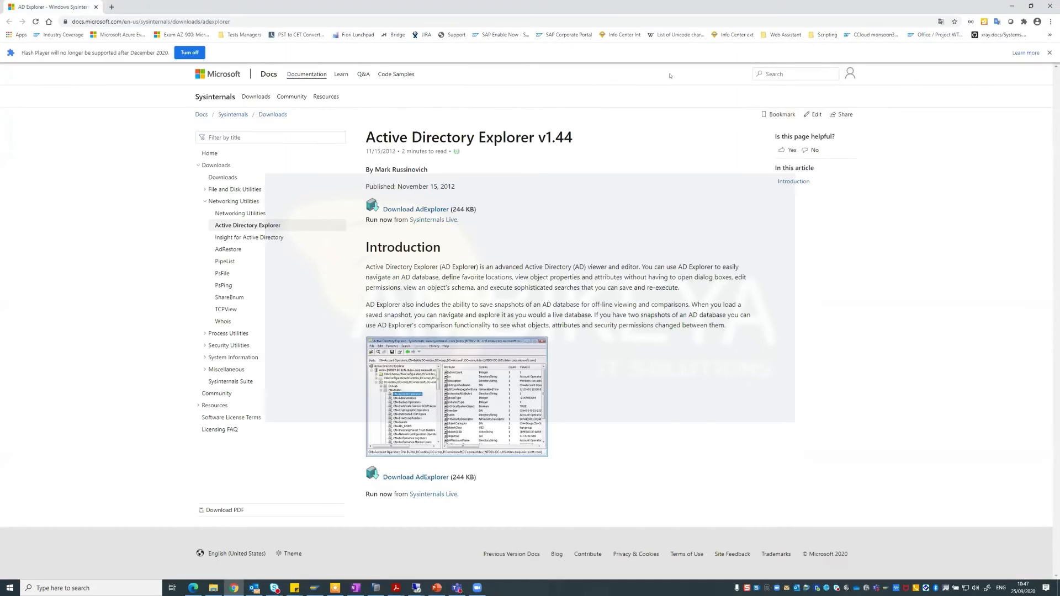
pyautogui.click(1011, 6)
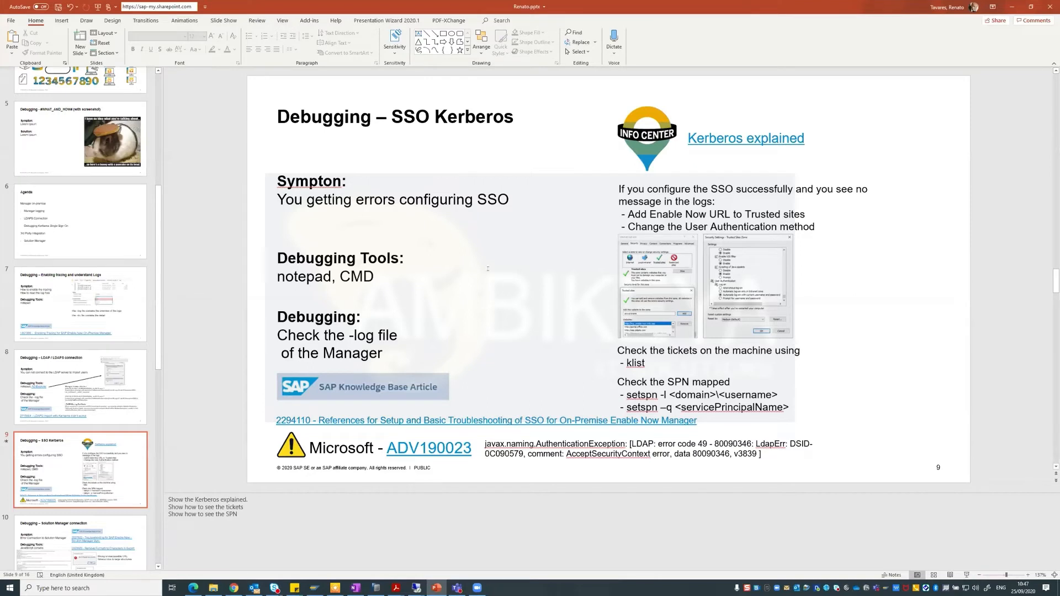
pyautogui.moveTo(416, 588)
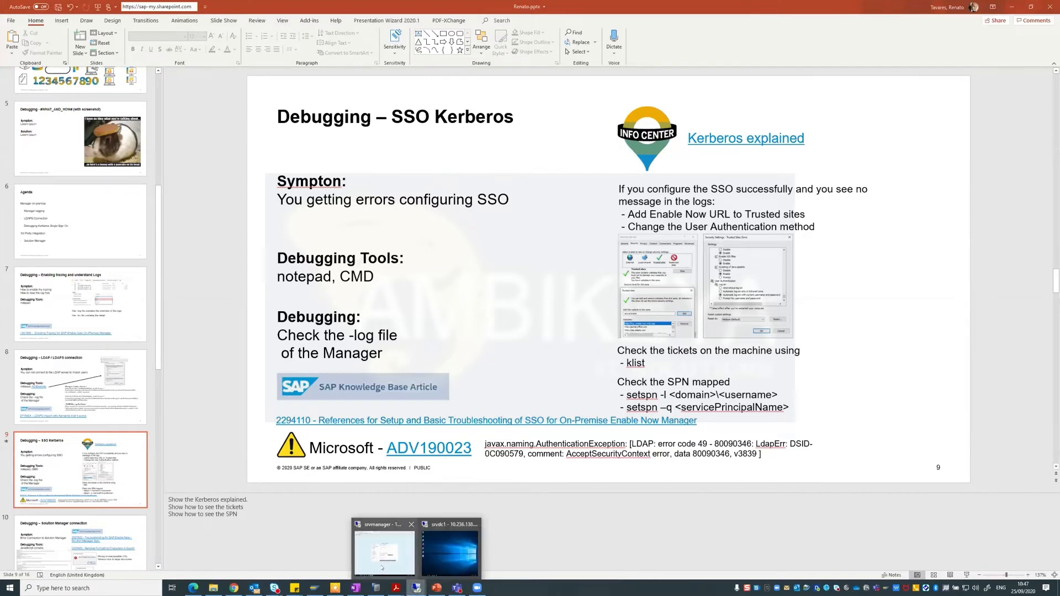
pyautogui.click(384, 546)
# Select Kerberos, change the server to ldap://srvdc1.sendev1.local, and save the LDAP access.
pyautogui.click(206, 232)
pyautogui.click(291, 164)
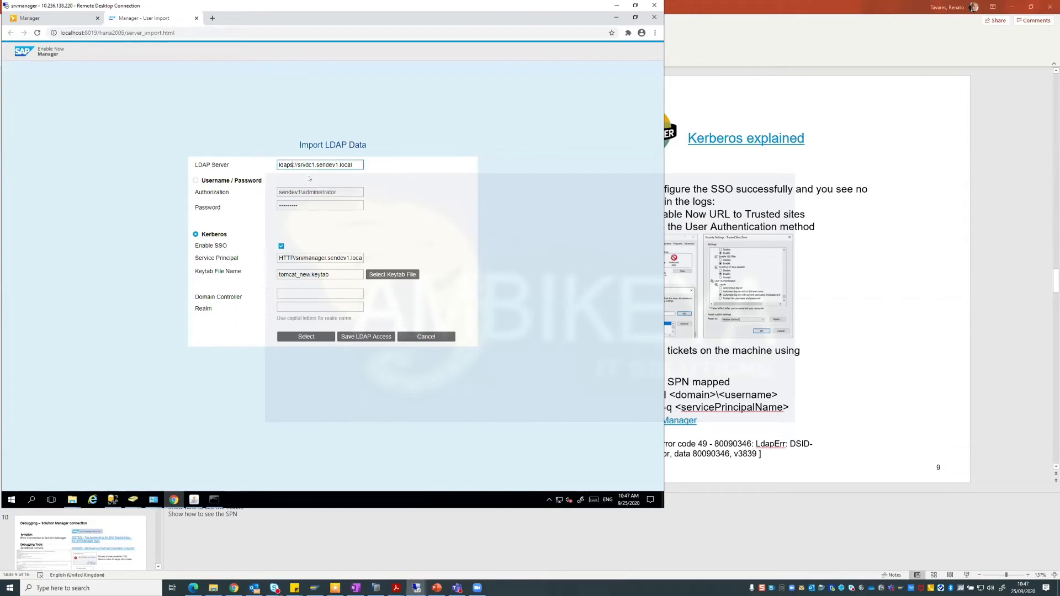
pyautogui.press('BackSpace')
pyautogui.click(354, 338)
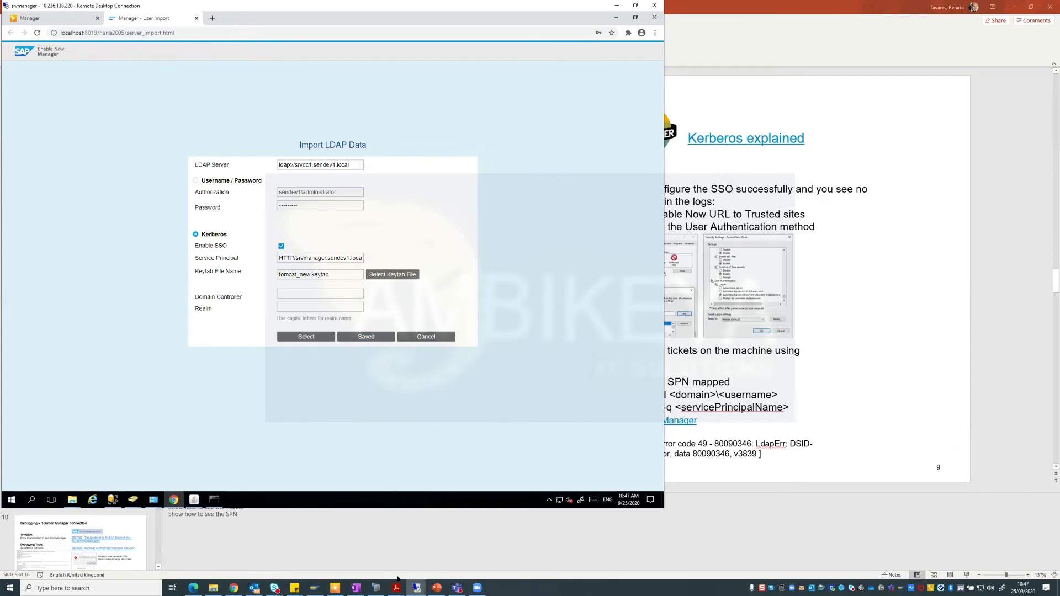
pyautogui.moveTo(416, 587)
pyautogui.click(450, 552)
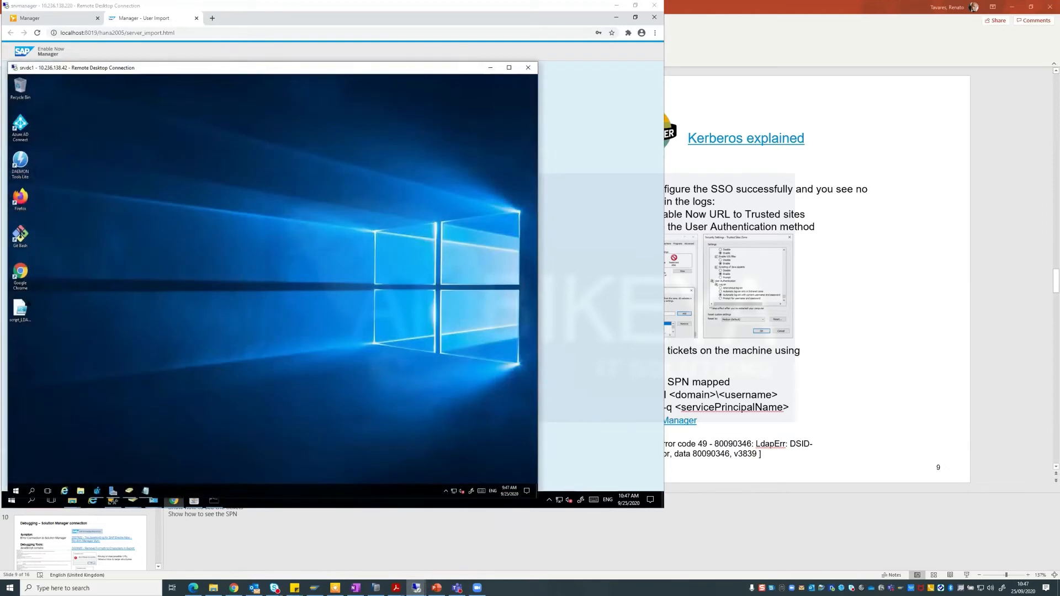
# On srvdc1, paste the srvmanager URL from Notepad into Internet Explorer and open it.
pyautogui.doubleClick(20, 272)
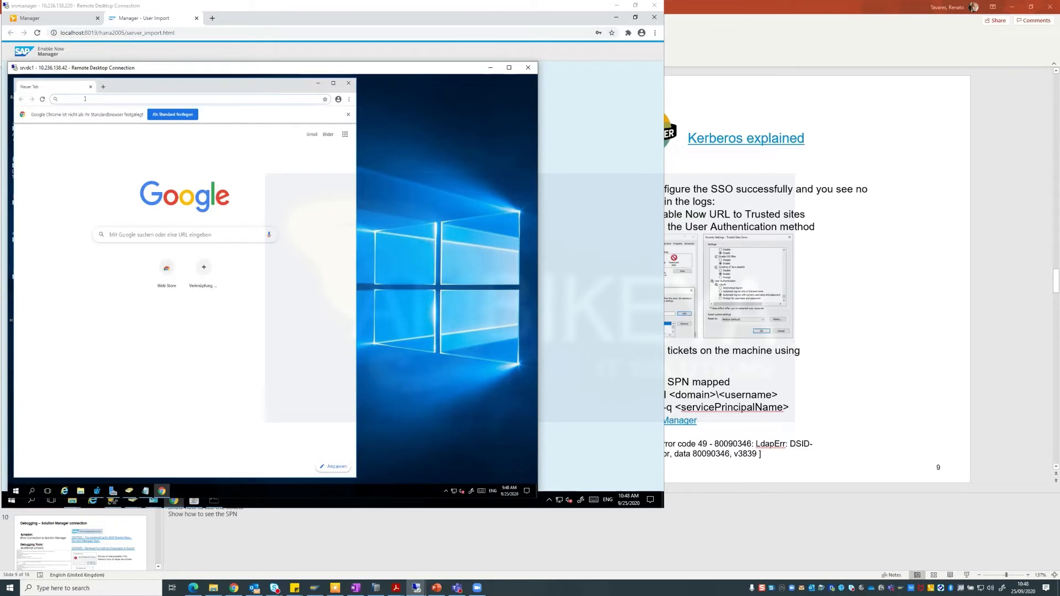
pyautogui.write('srv')
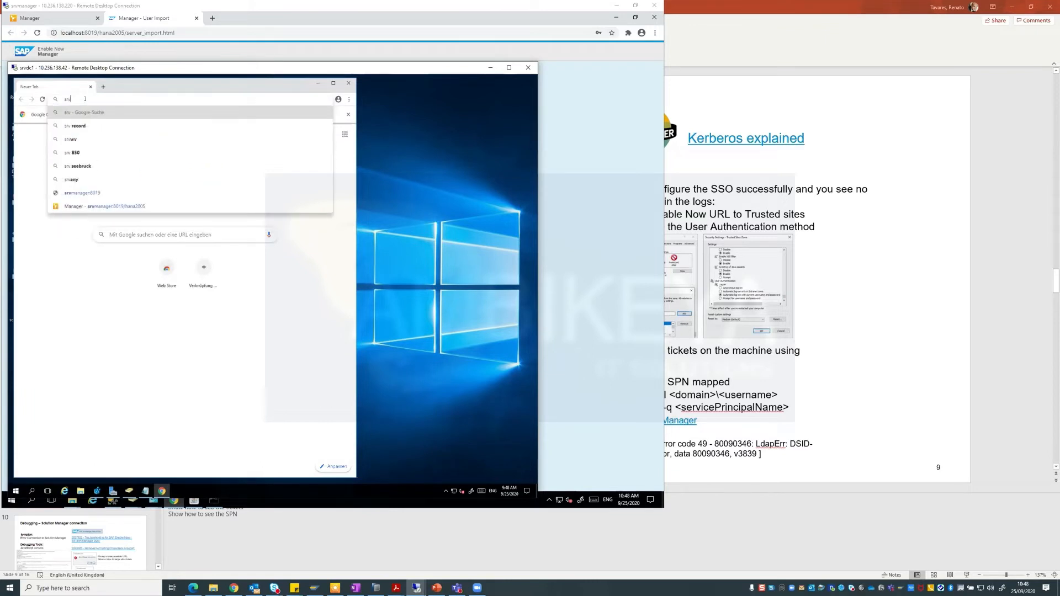
pyautogui.write('mana')
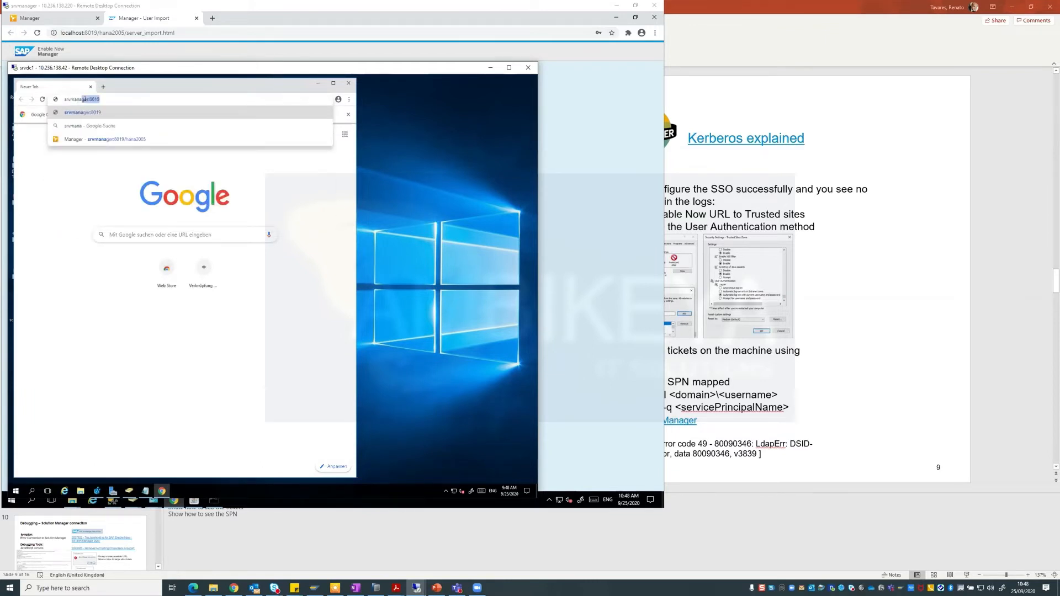
pyautogui.press('BackSpace')
pyautogui.press('BackSpace')
pyautogui.press('BackSpace')
pyautogui.press('BackSpace')
pyautogui.press('BackSpace')
pyautogui.press('BackSpace')
pyautogui.press('BackSpace')
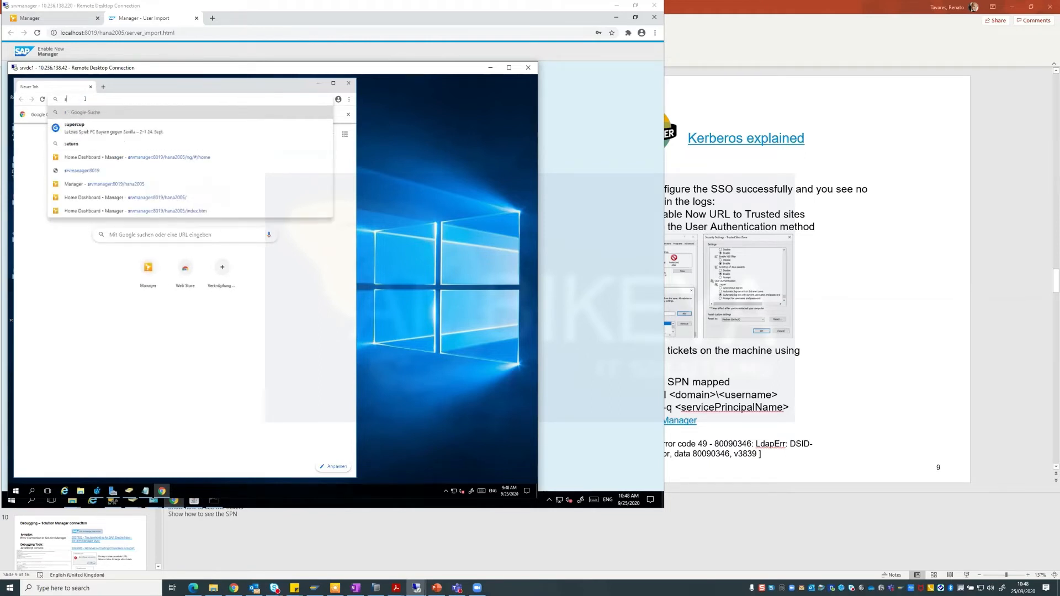
pyautogui.click(64, 490)
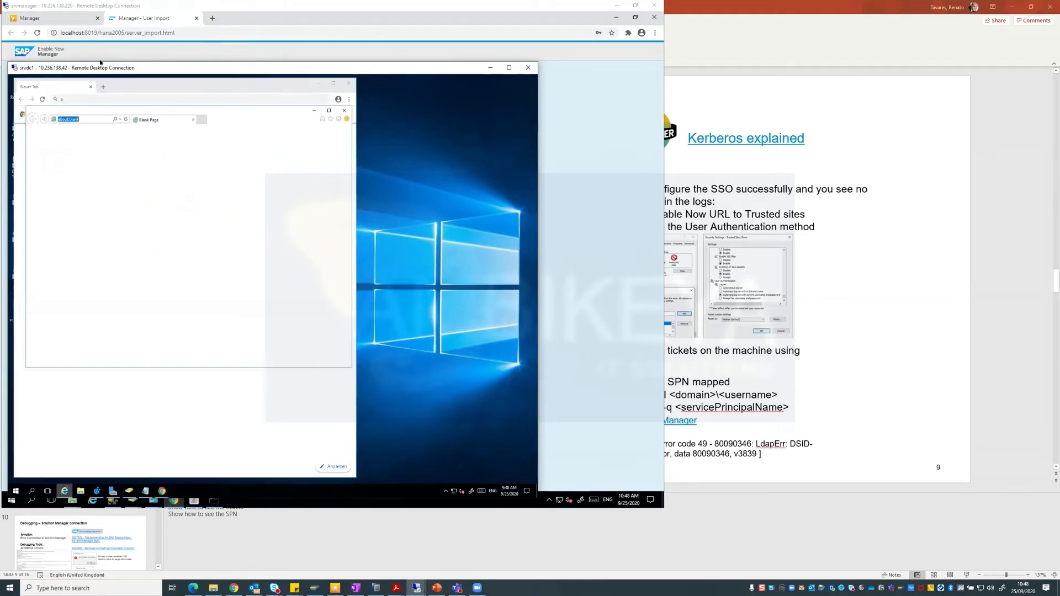
pyautogui.write('s')
pyautogui.press('BackSpace')
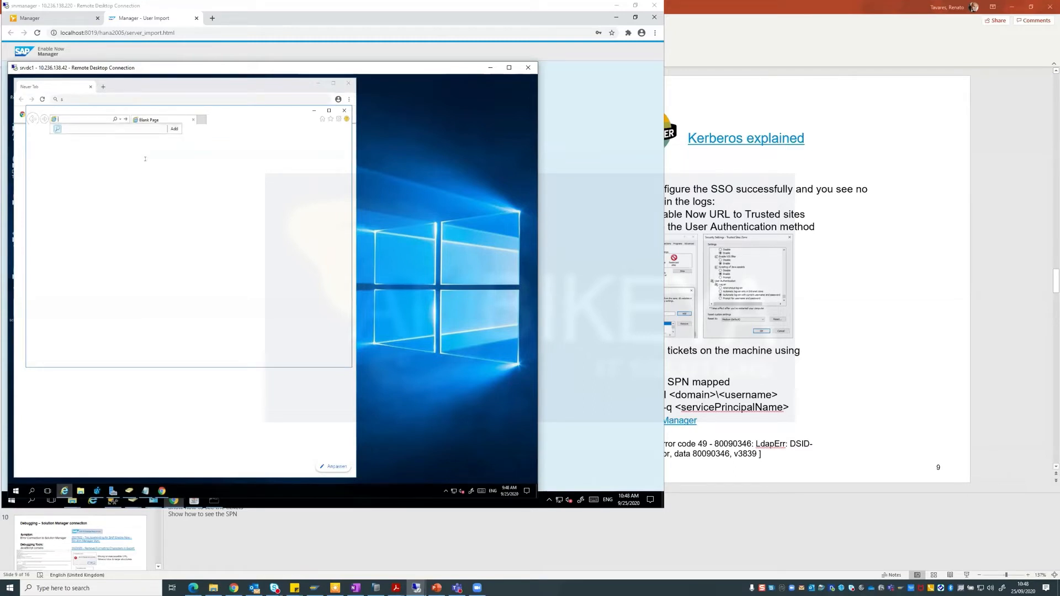
pyautogui.click(145, 490)
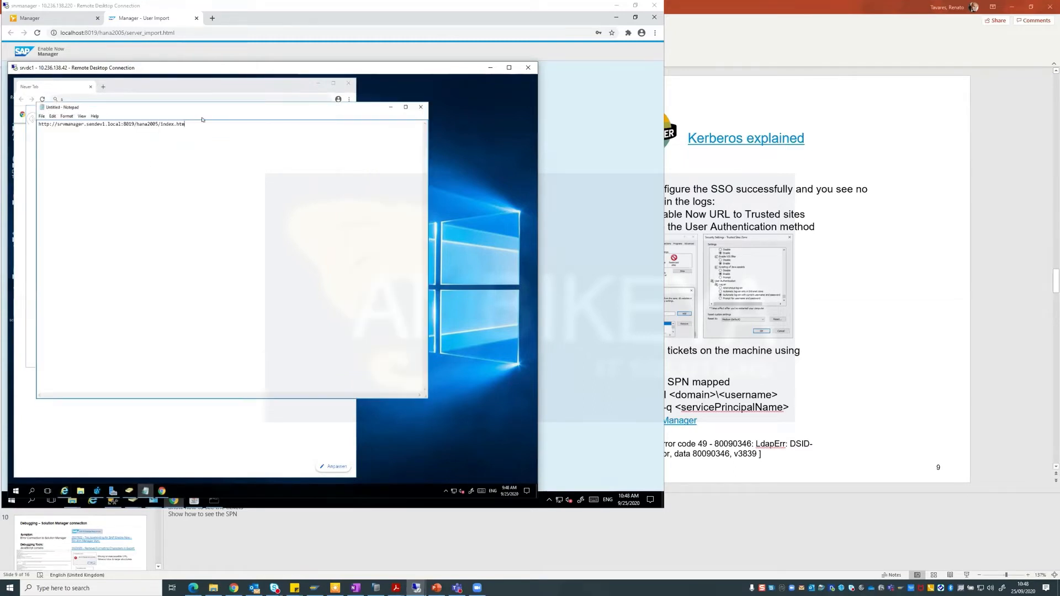
pyautogui.moveTo(202, 125); pyautogui.dragTo(267, 133)
pyautogui.hotkey('ctrl', 'c')
pyautogui.click(97, 118)
pyautogui.hotkey('ctrl', 'v')
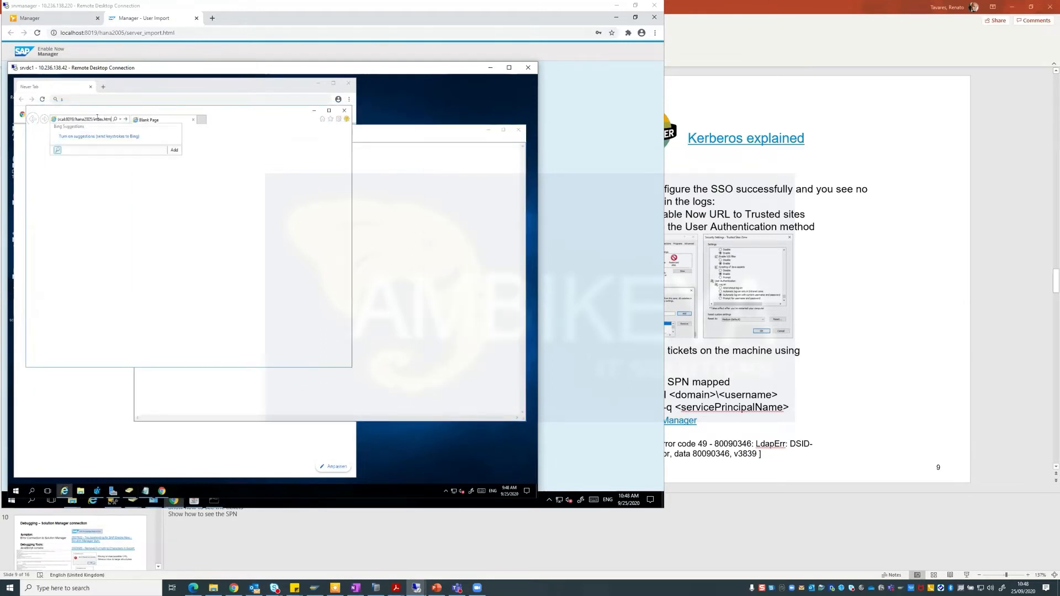
pyautogui.press('Return')
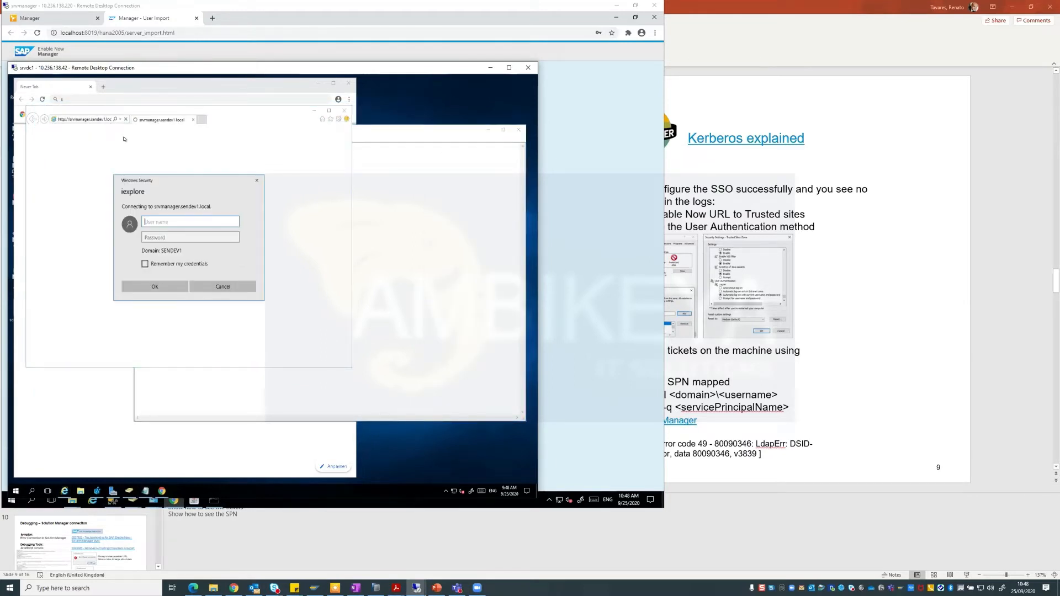
# Save the Kerberos LDAP settings, start the import, and cancel srvdc1's Windows Security prompt.
pyautogui.click(598, 162)
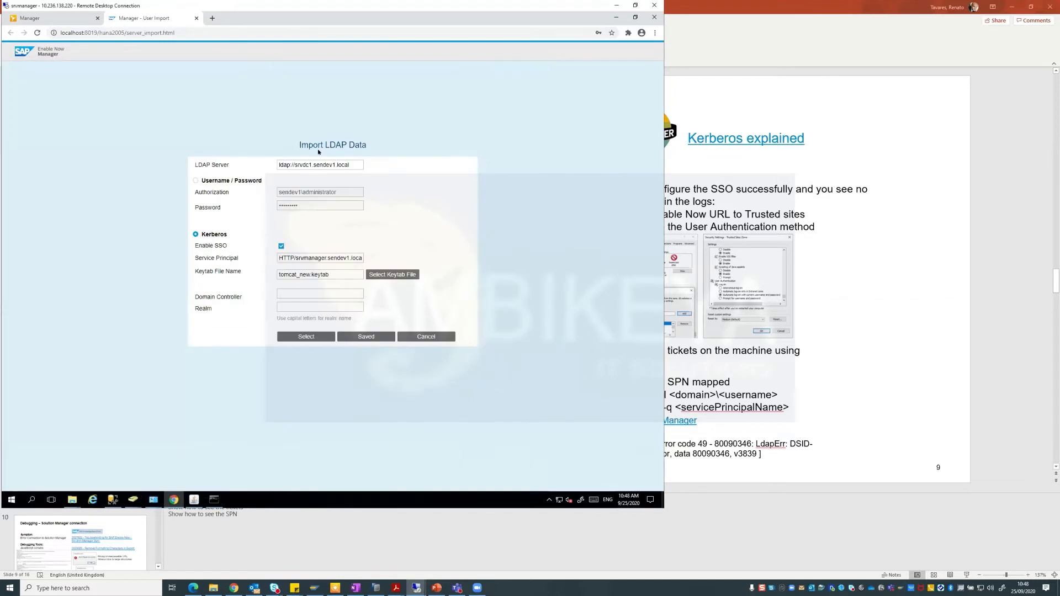
pyautogui.click(354, 335)
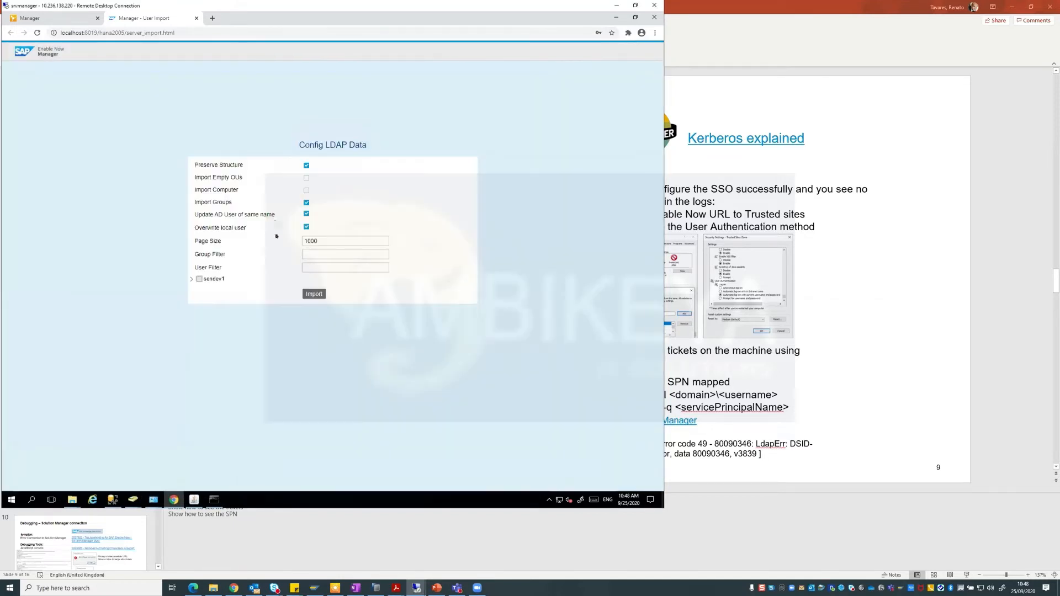
pyautogui.click(310, 295)
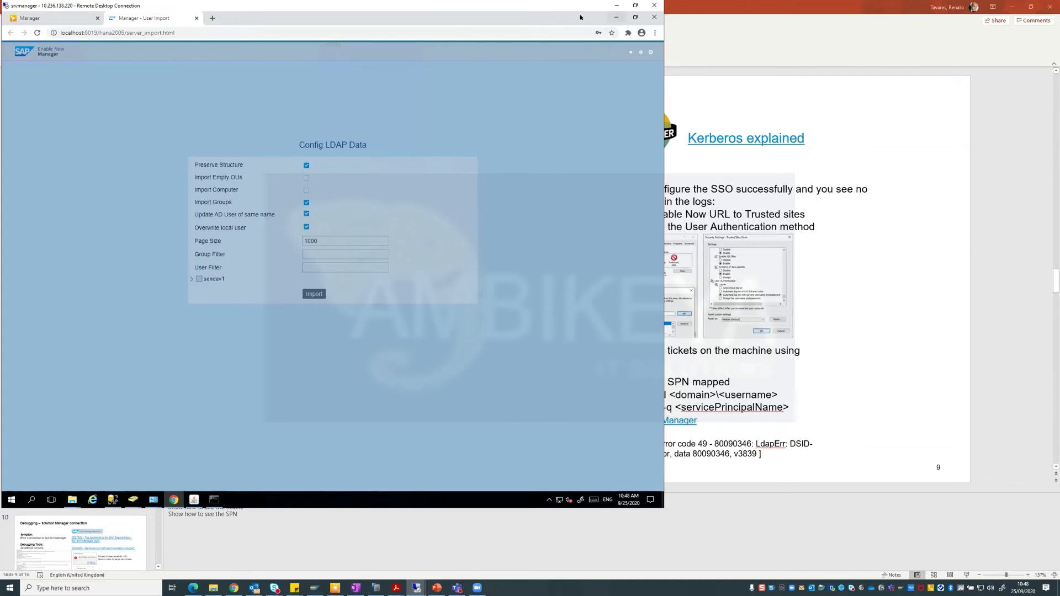
pyautogui.moveTo(578, 7); pyautogui.dragTo(518, 24)
pyautogui.click(62, 242)
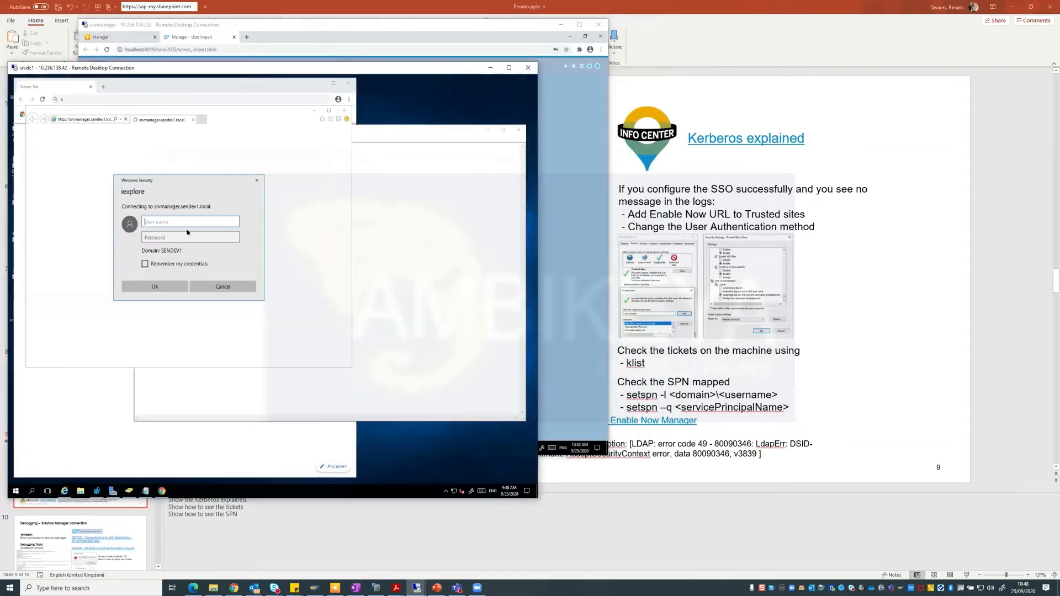
pyautogui.click(227, 287)
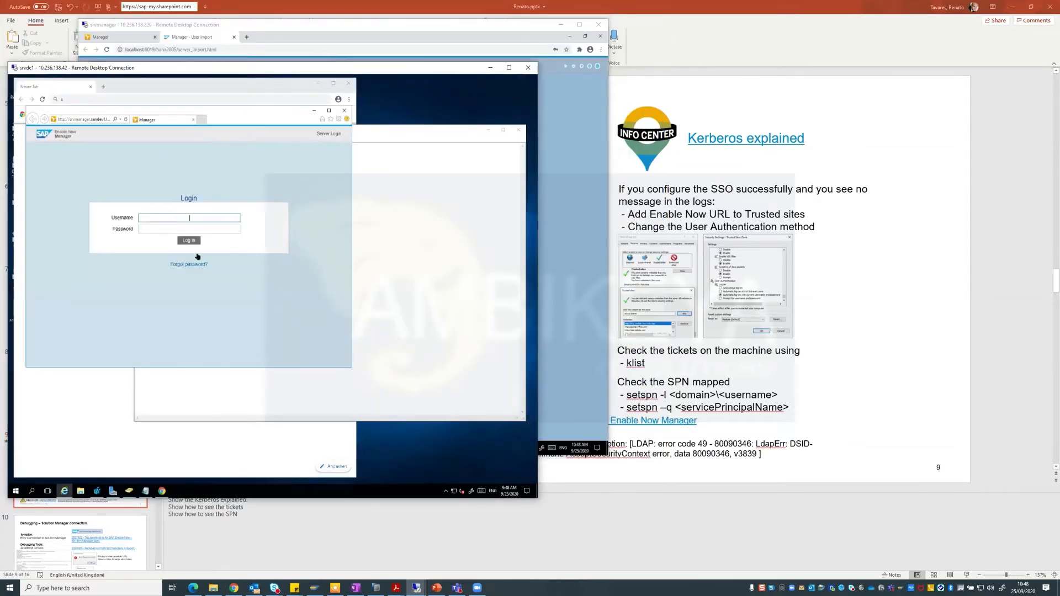
pyautogui.click(580, 185)
# Open hana2005-manager-log.glf from the Tomcat logs folder and scroll through it.
pyautogui.moveTo(134, 448)
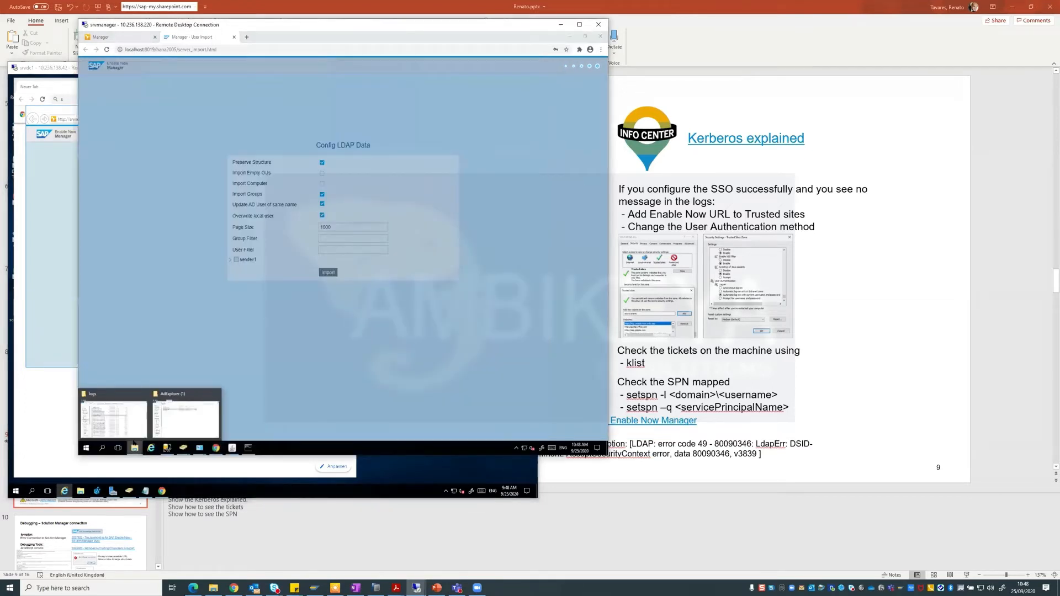
pyautogui.click(127, 429)
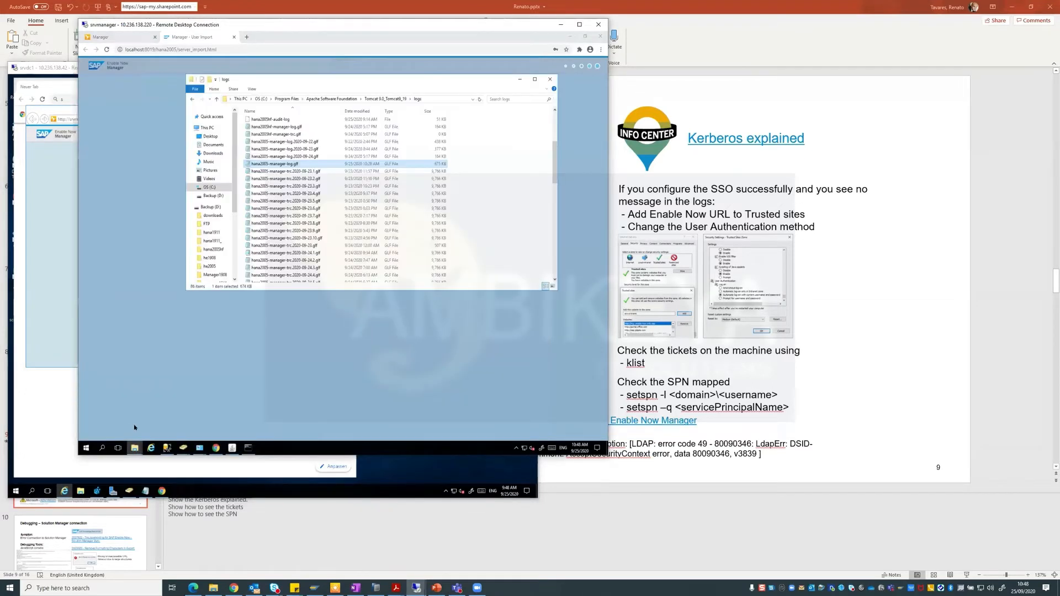
pyautogui.doubleClick(286, 164)
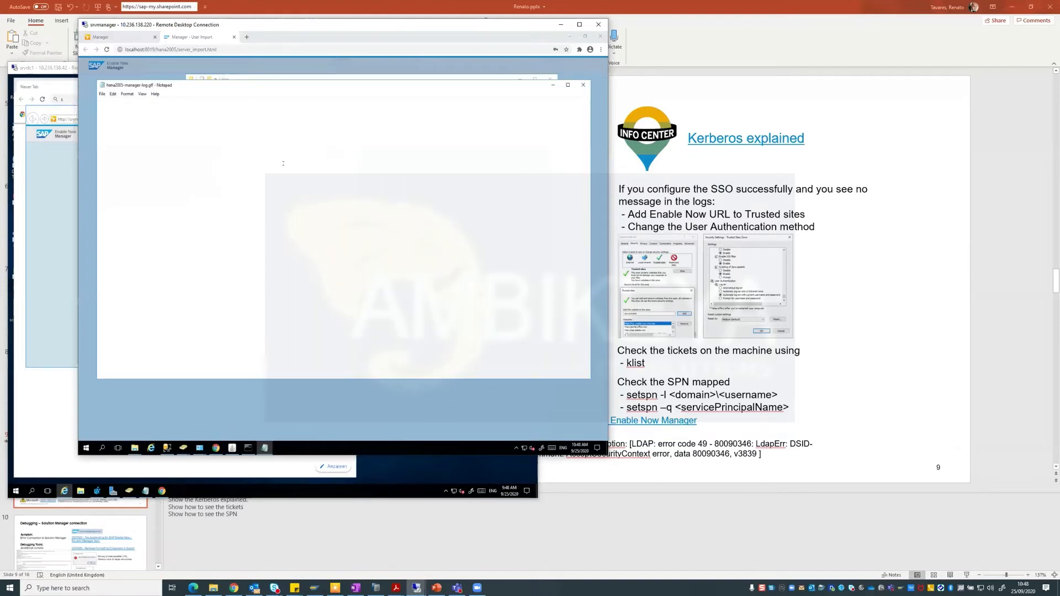
pyautogui.moveTo(587, 108); pyautogui.dragTo(590, 376)
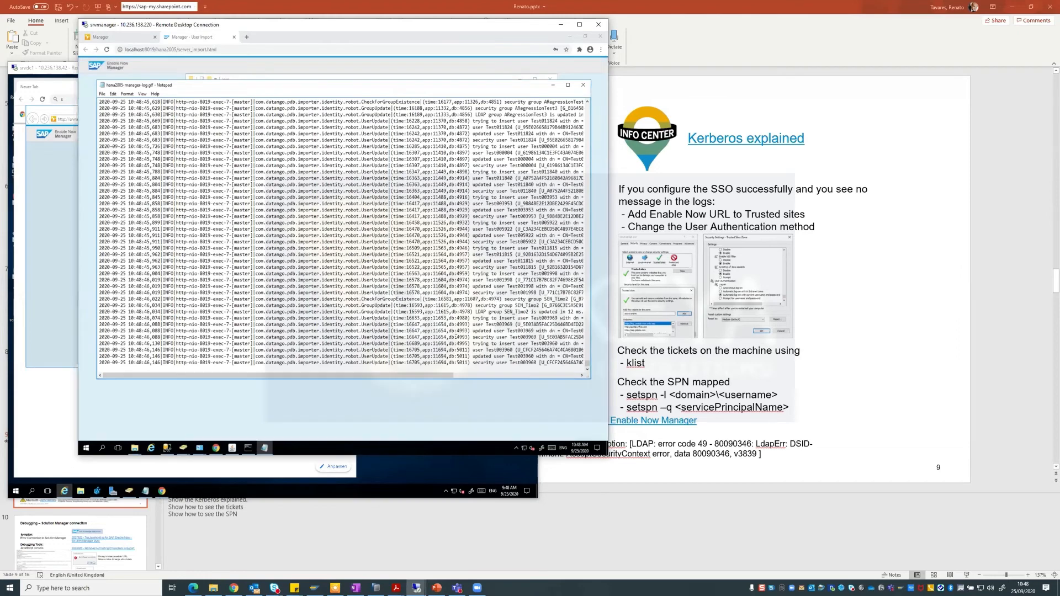
# Check the Import Results (324 users, 21 groups, 10 OUs) and cancel srvdc1's credential prompts.
pyautogui.click(520, 392)
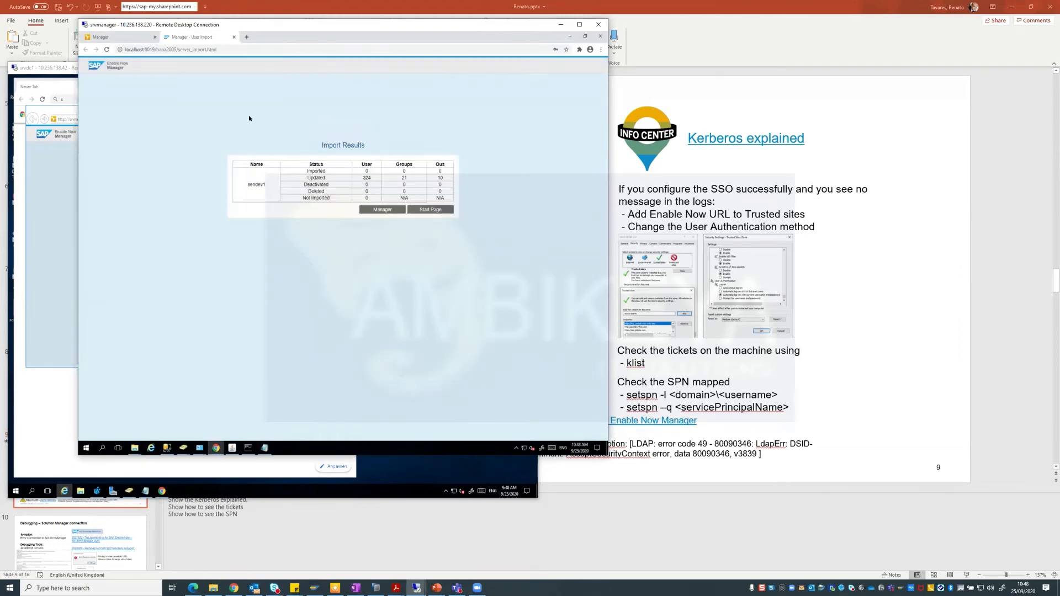
pyautogui.click(56, 177)
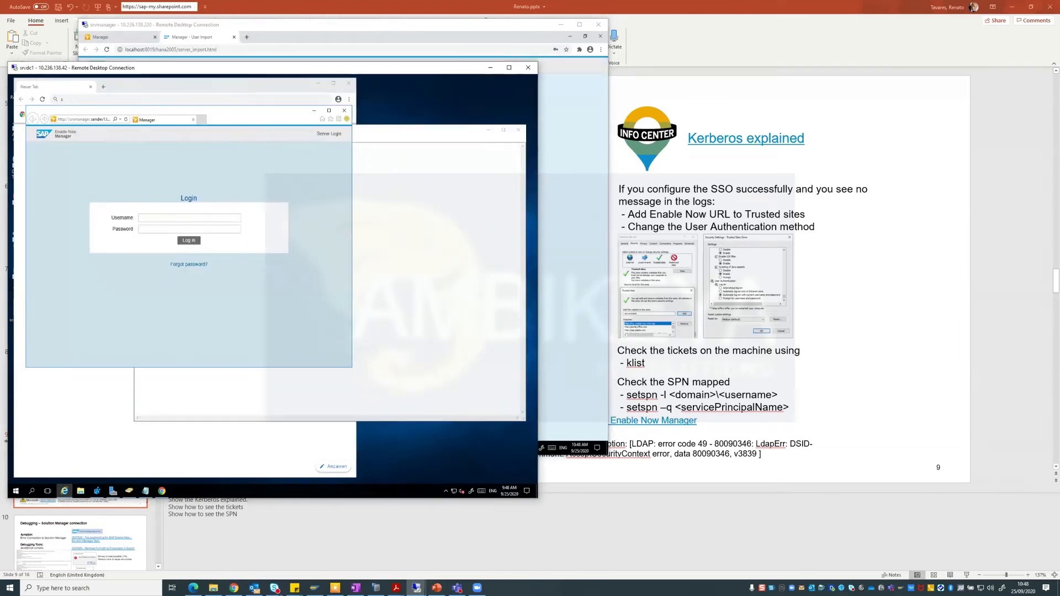
pyautogui.click(219, 315)
pyautogui.click(221, 285)
pyautogui.click(591, 131)
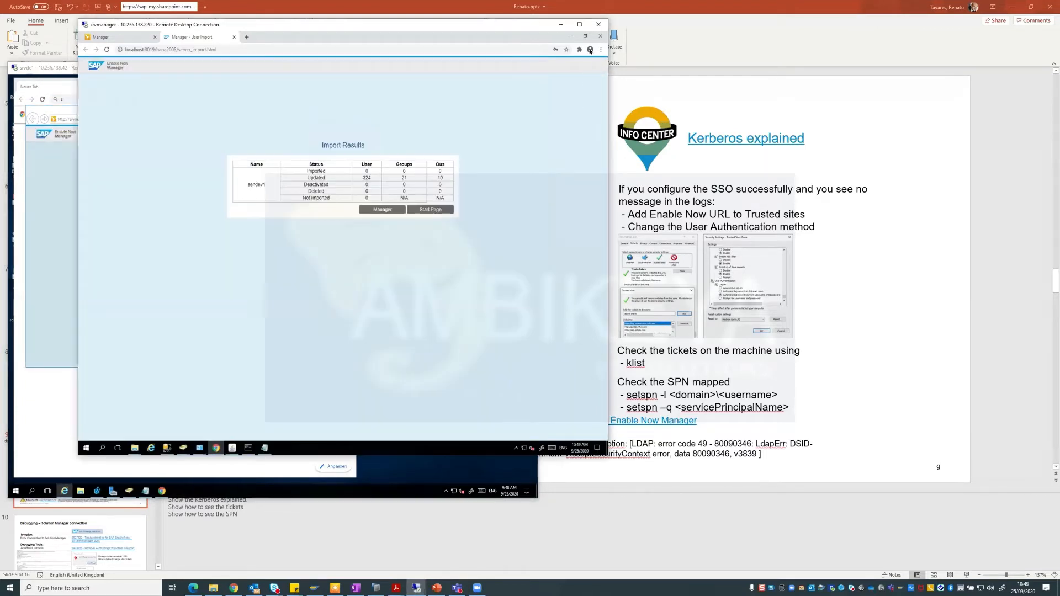
# Reopen hana2005-manager-log.glf and scroll to the newest LDAP test user entries.
pyautogui.click(570, 36)
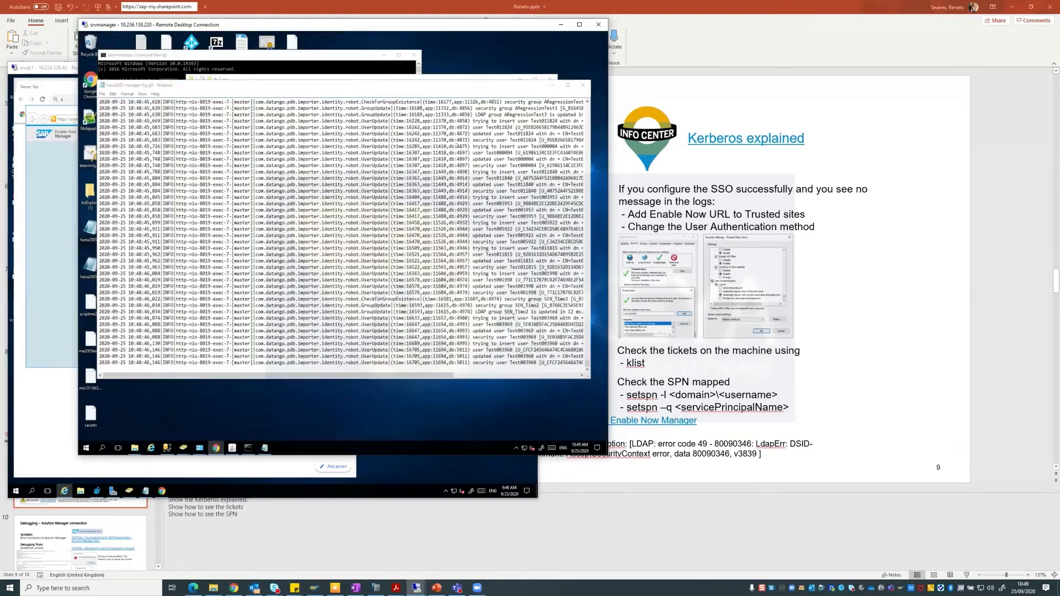
pyautogui.click(584, 85)
pyautogui.doubleClick(283, 164)
pyautogui.scroll(-5, 548, 131)
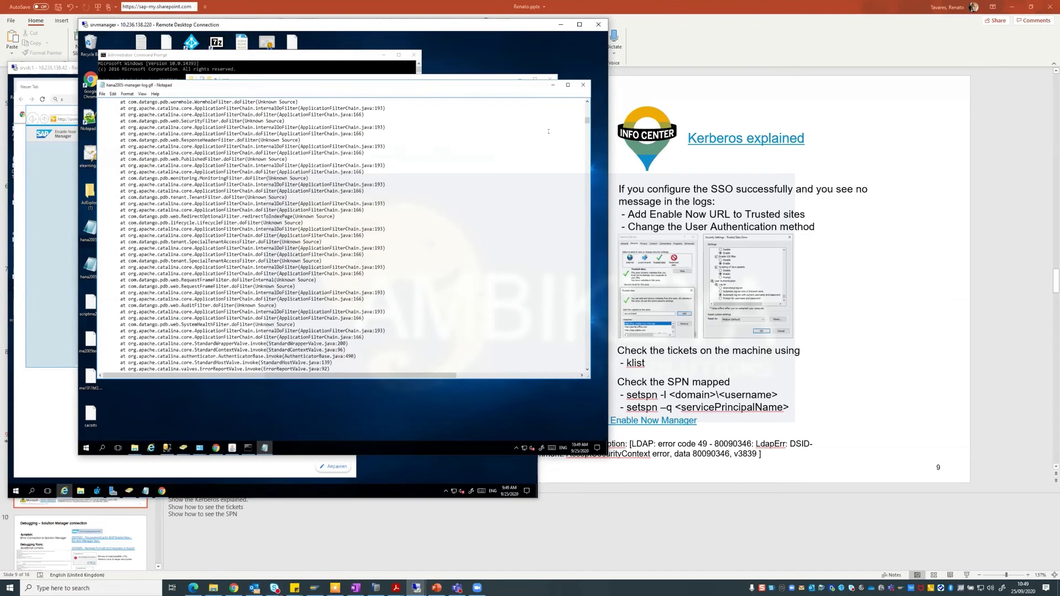
pyautogui.moveTo(587, 120); pyautogui.dragTo(566, 363)
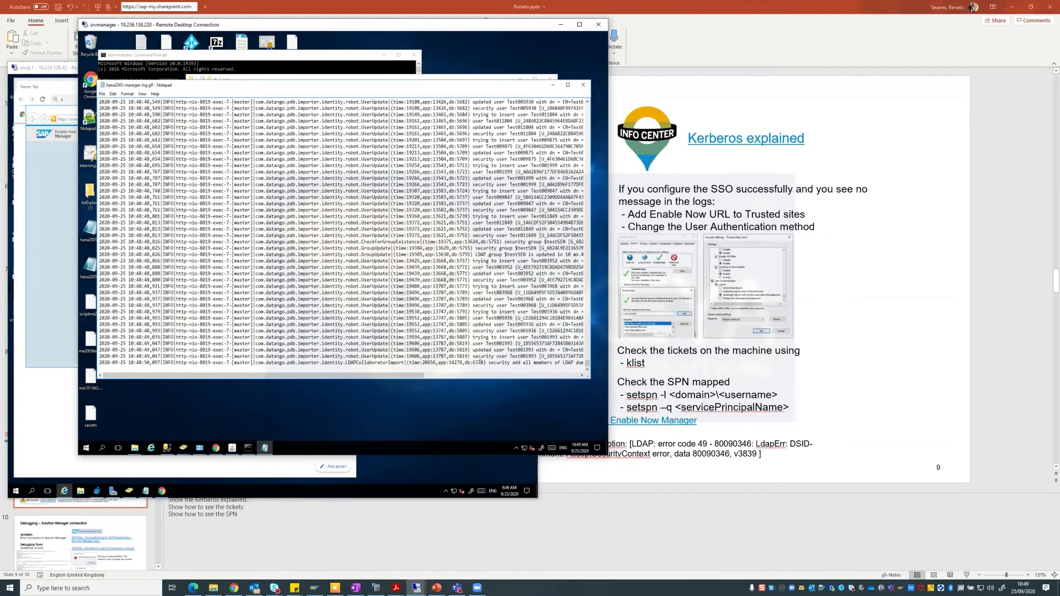
pyautogui.moveTo(411, 376); pyautogui.dragTo(355, 364)
pyautogui.moveTo(464, 29); pyautogui.dragTo(590, 50)
pyautogui.click(159, 149)
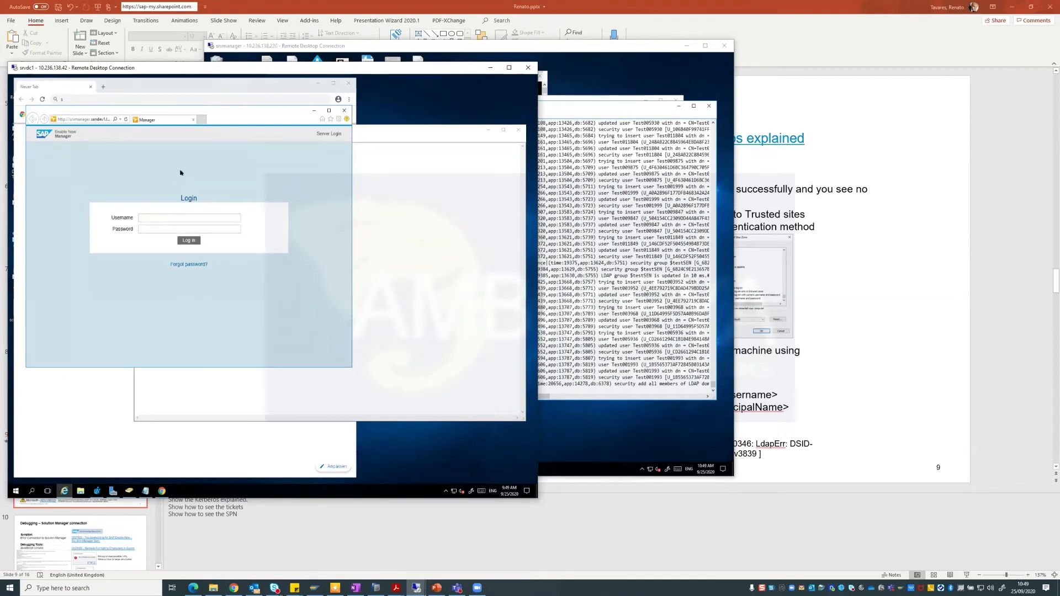
# Add the Enable Now Manager site to Internet Explorer's Trusted sites zone.
pyautogui.click(339, 119)
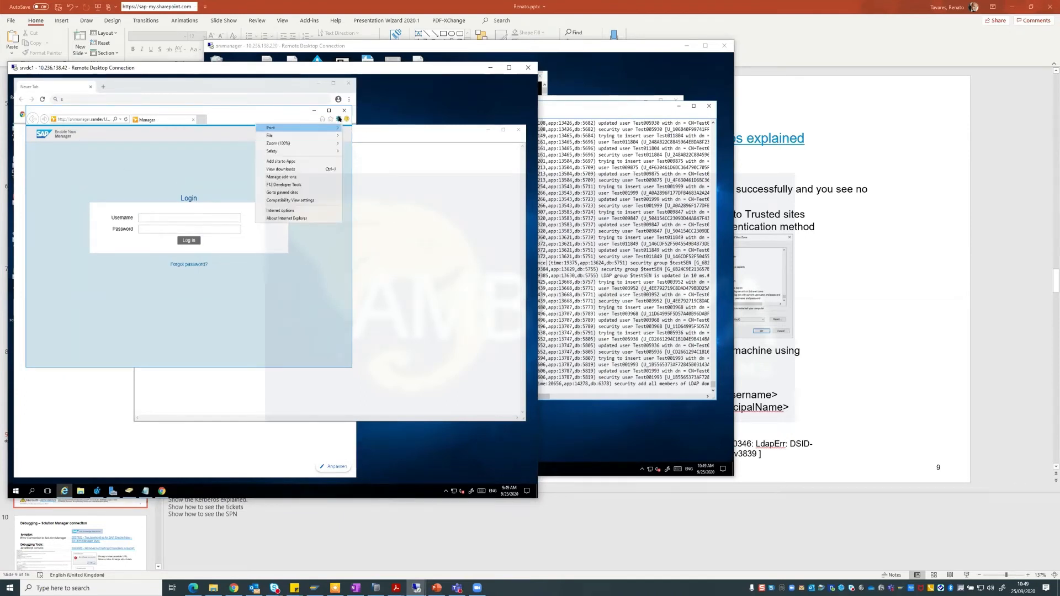
pyautogui.click(280, 211)
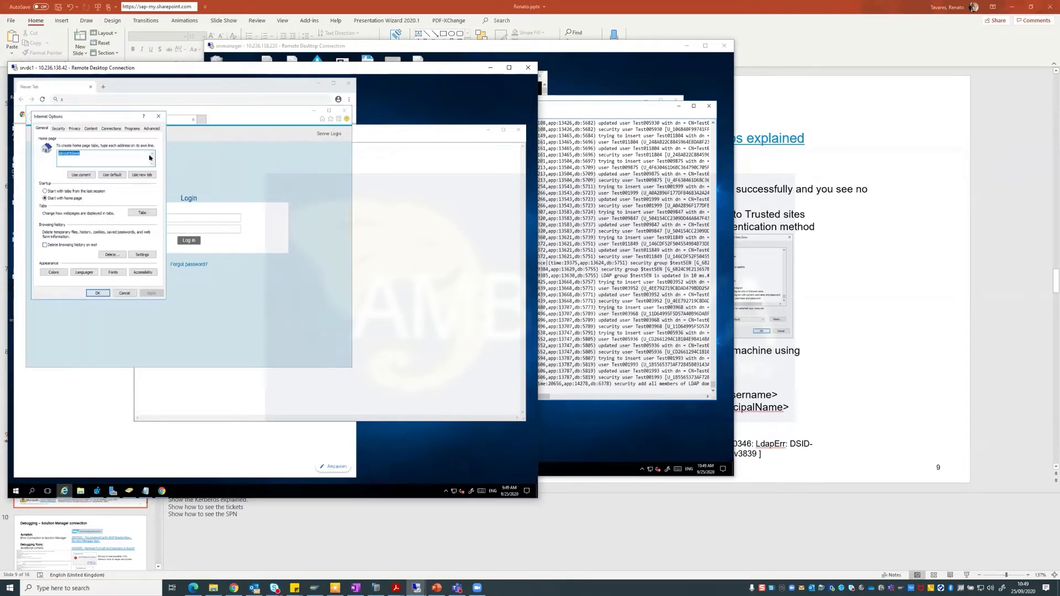
pyautogui.click(63, 131)
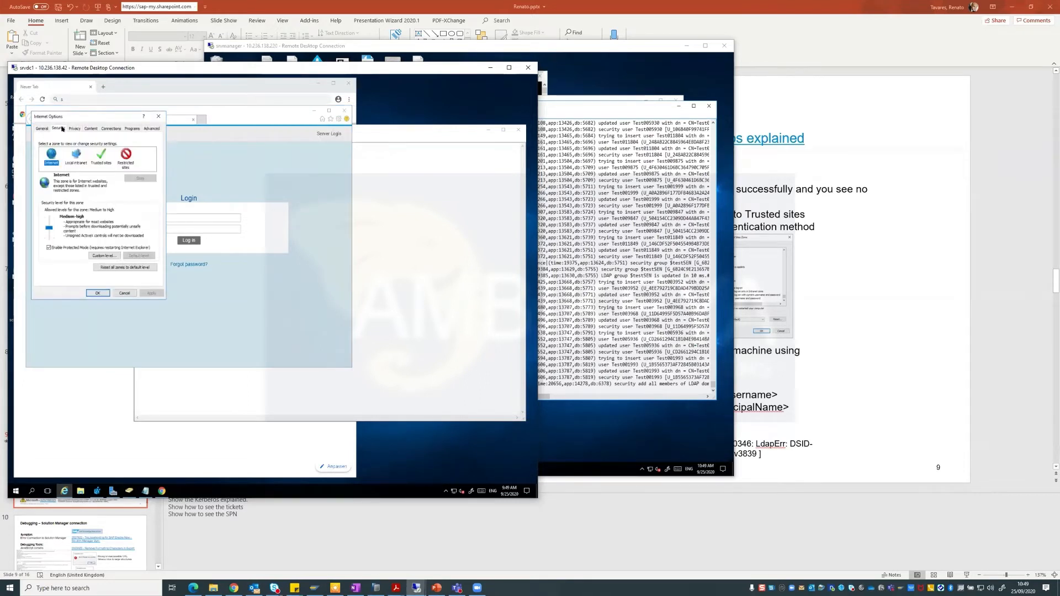
pyautogui.click(102, 154)
pyautogui.click(139, 178)
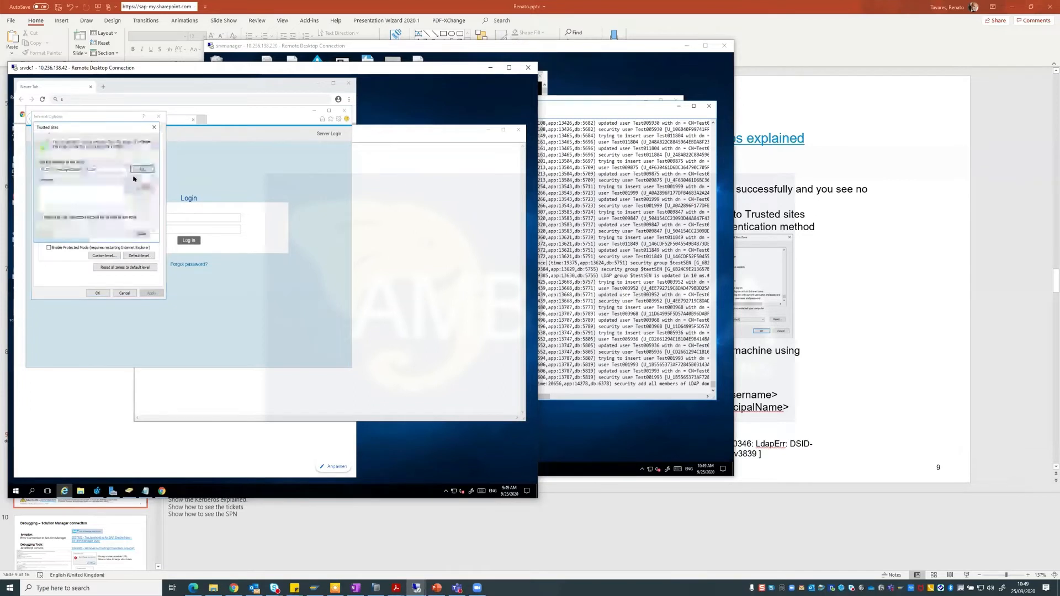
pyautogui.click(142, 168)
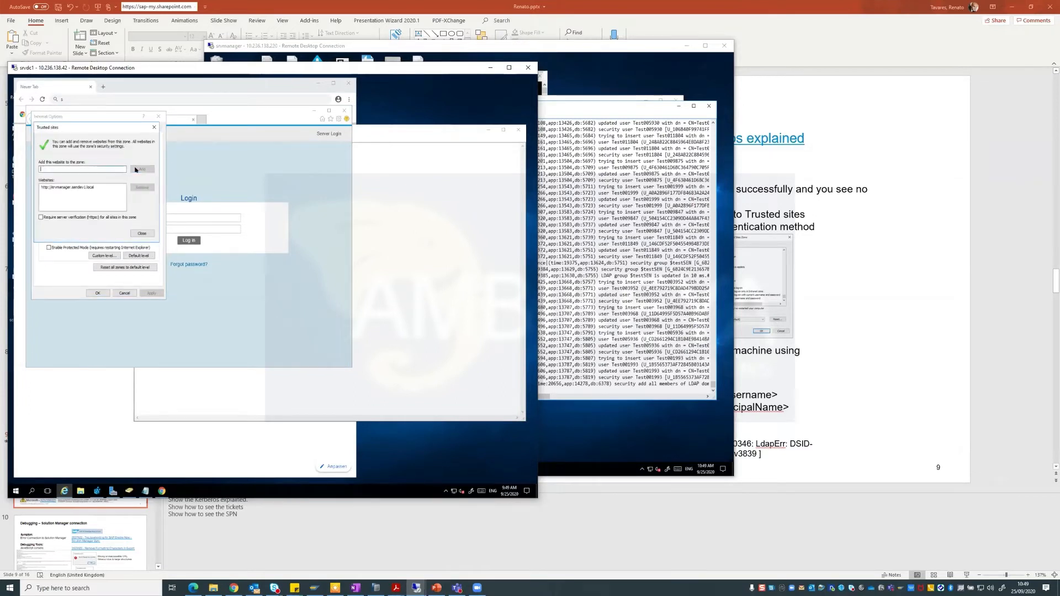
pyautogui.click(141, 234)
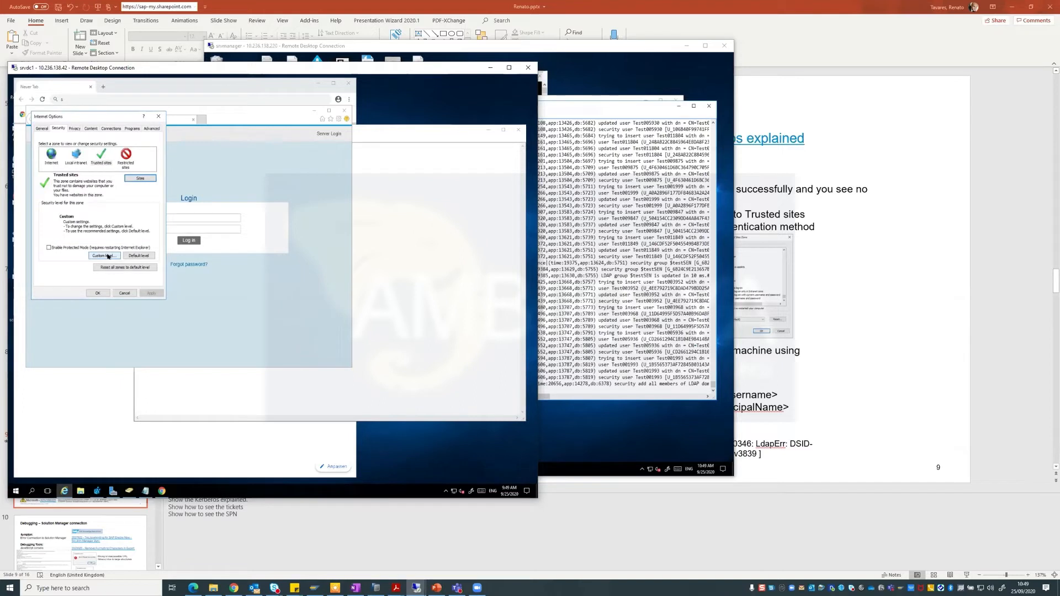
# Set the Trusted sites logon option to 'Automatic logon with current user name and password'.
pyautogui.click(106, 256)
pyautogui.moveTo(156, 153); pyautogui.dragTo(156, 195)
pyautogui.scroll(-8, 155, 194)
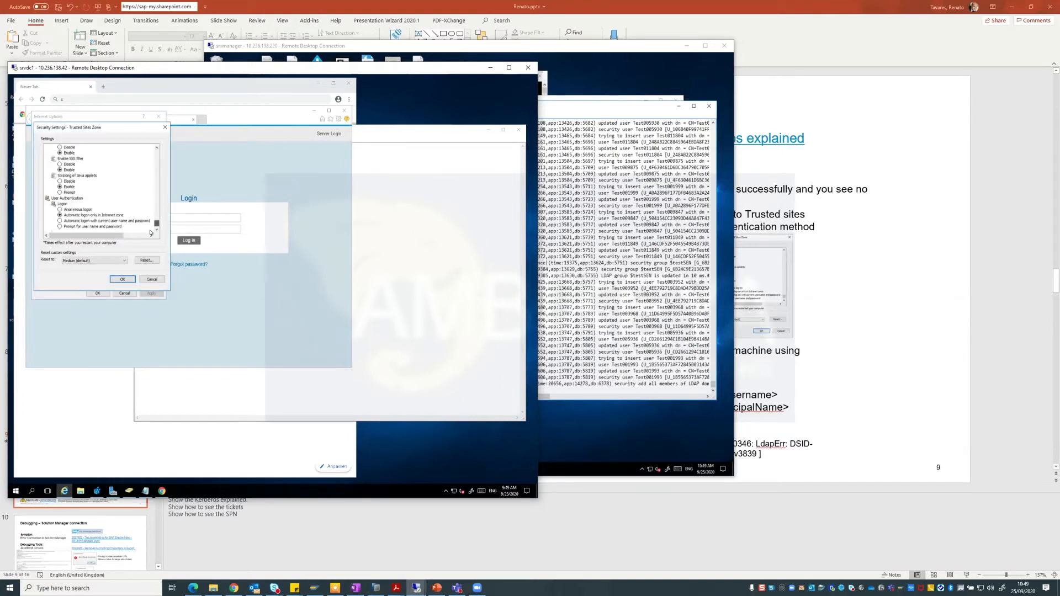
pyautogui.click(71, 221)
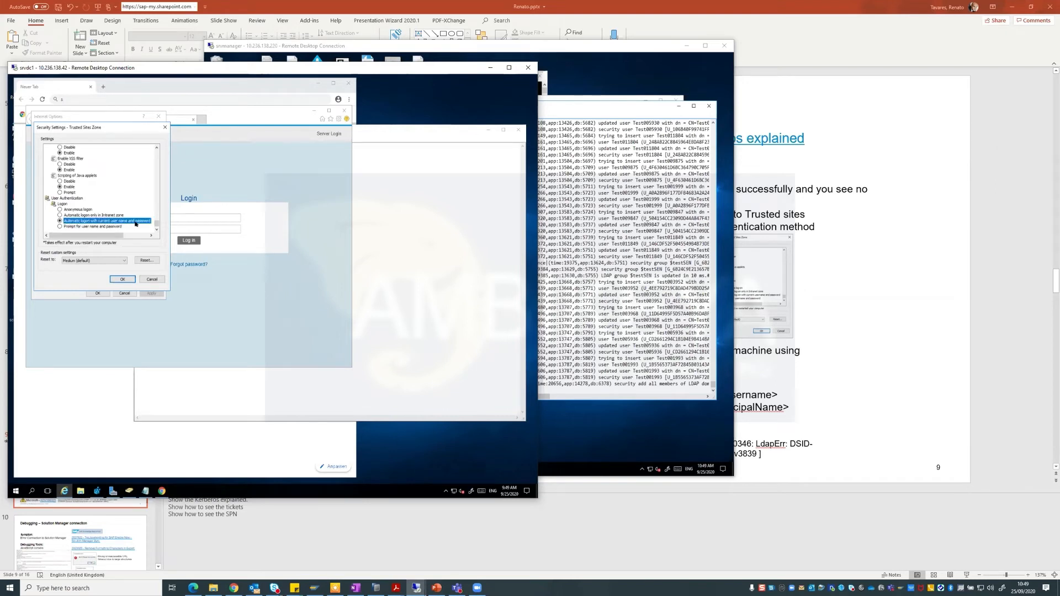
pyautogui.click(134, 279)
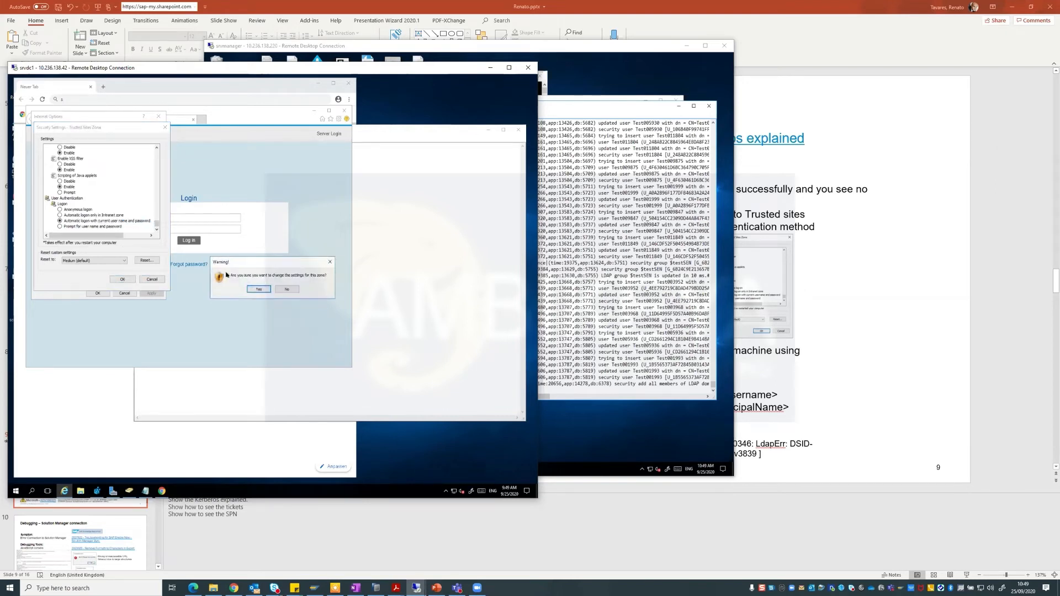
pyautogui.click(256, 289)
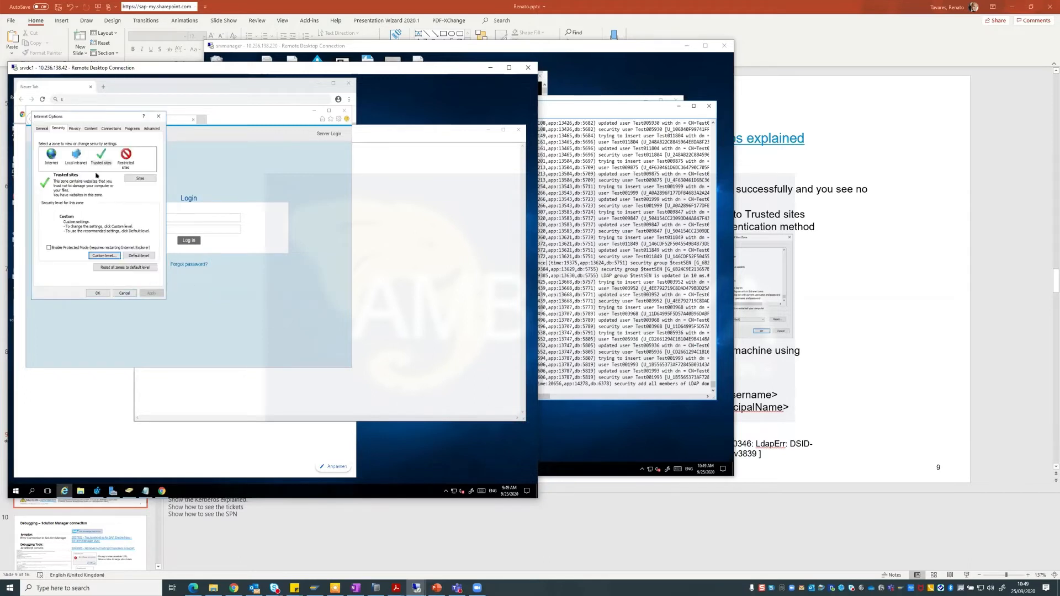
pyautogui.click(98, 293)
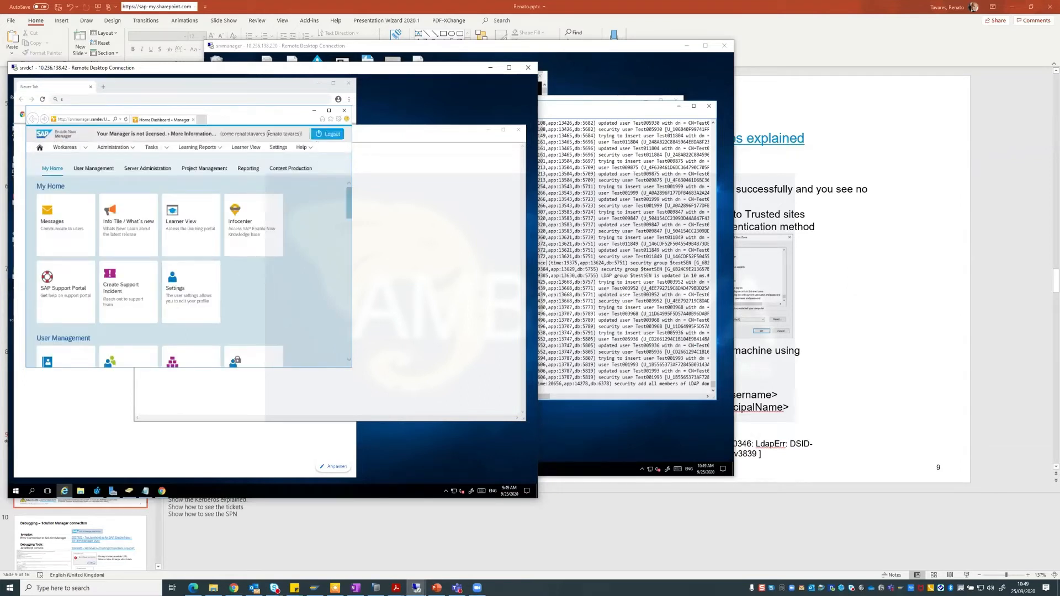
# Confirm the Manager site is still listed under Trusted sites in Internet Options.
pyautogui.click(339, 118)
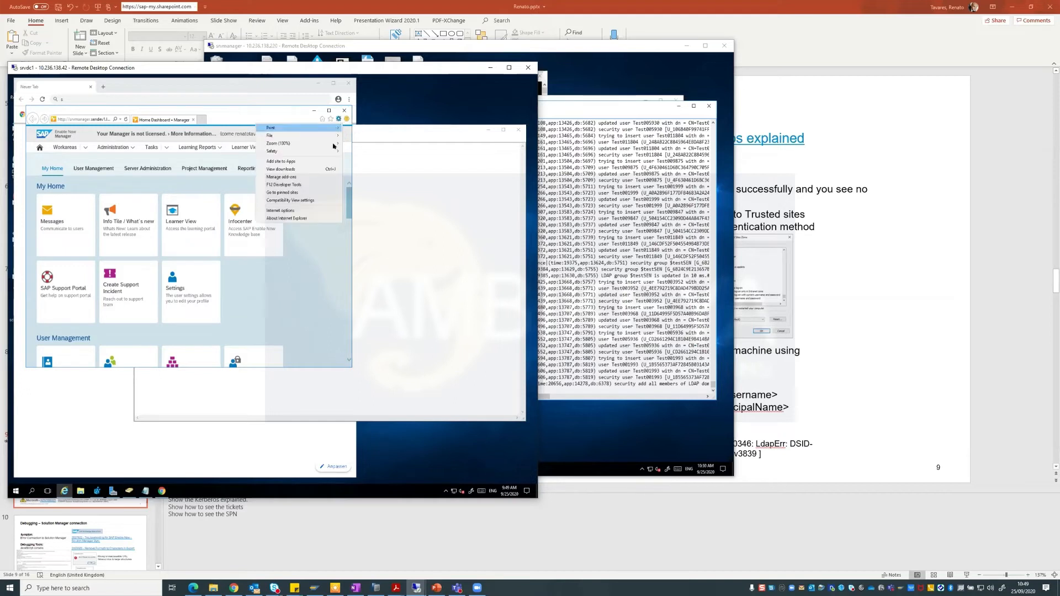
pyautogui.click(290, 212)
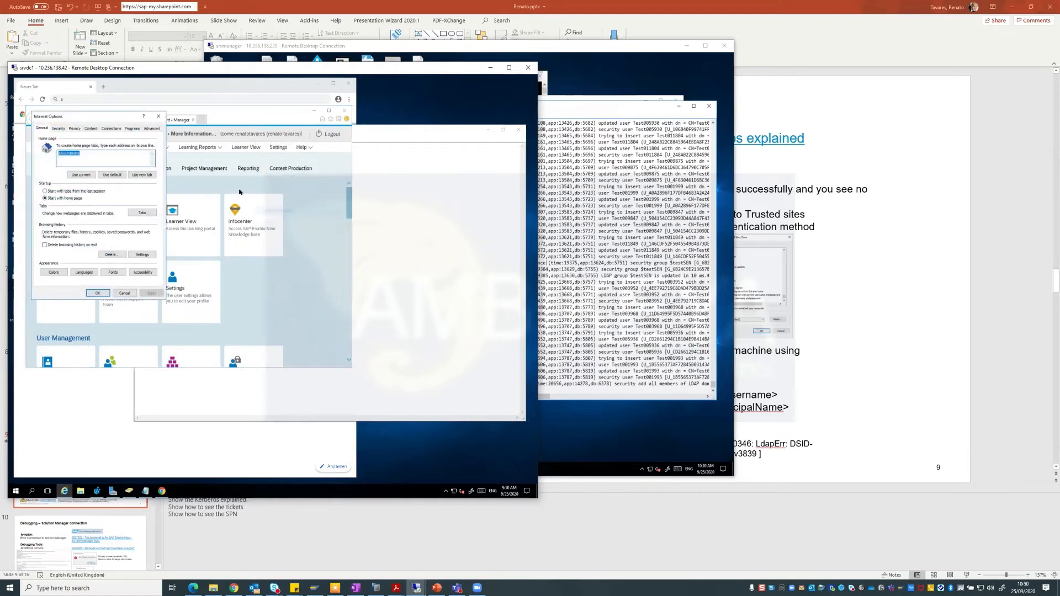
pyautogui.click(61, 129)
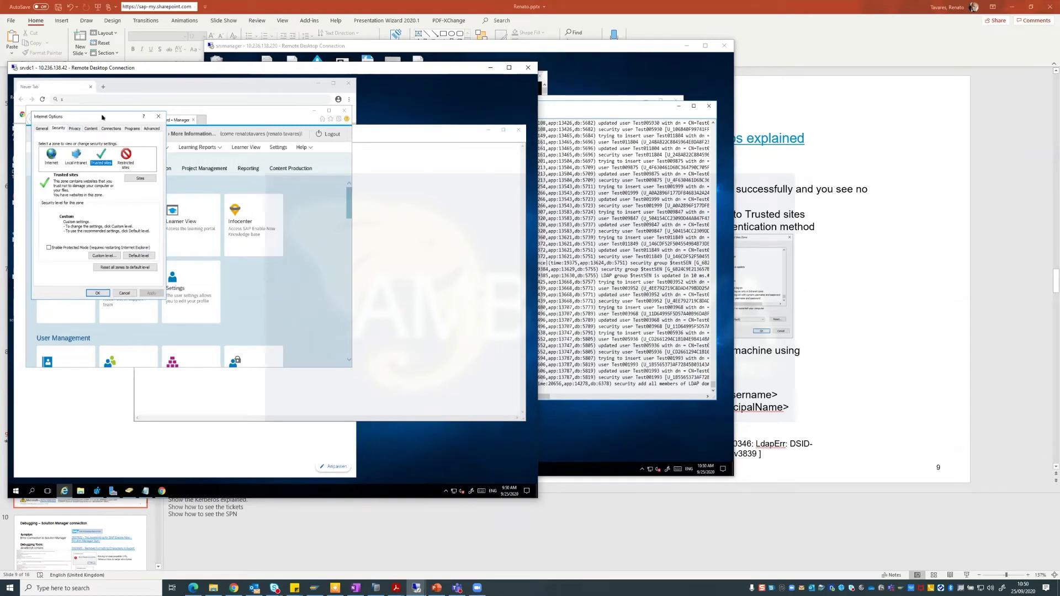
pyautogui.moveTo(91, 113); pyautogui.dragTo(115, 144)
pyautogui.click(155, 209)
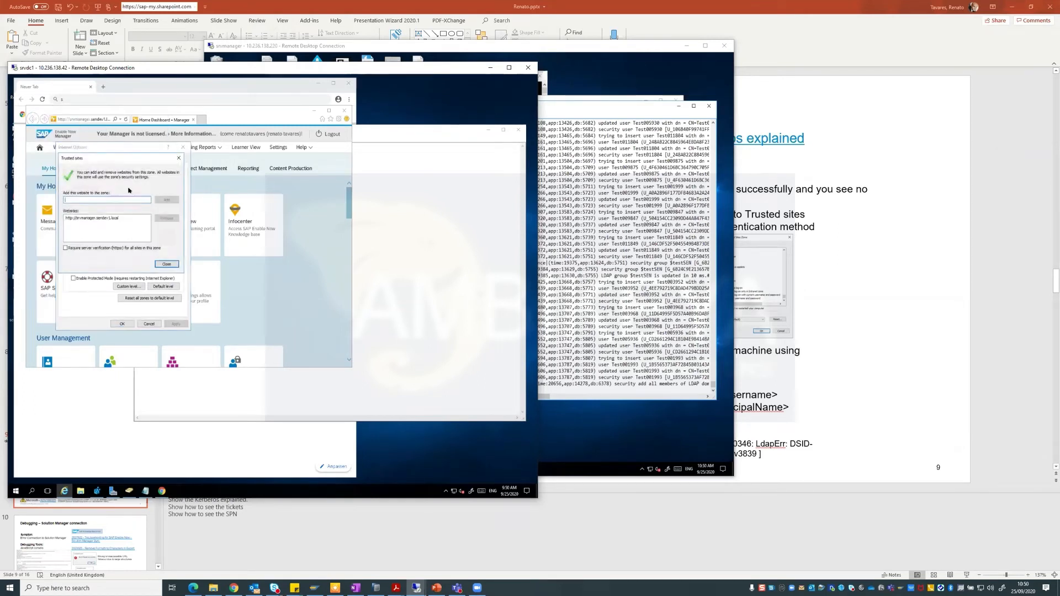
pyautogui.click(115, 219)
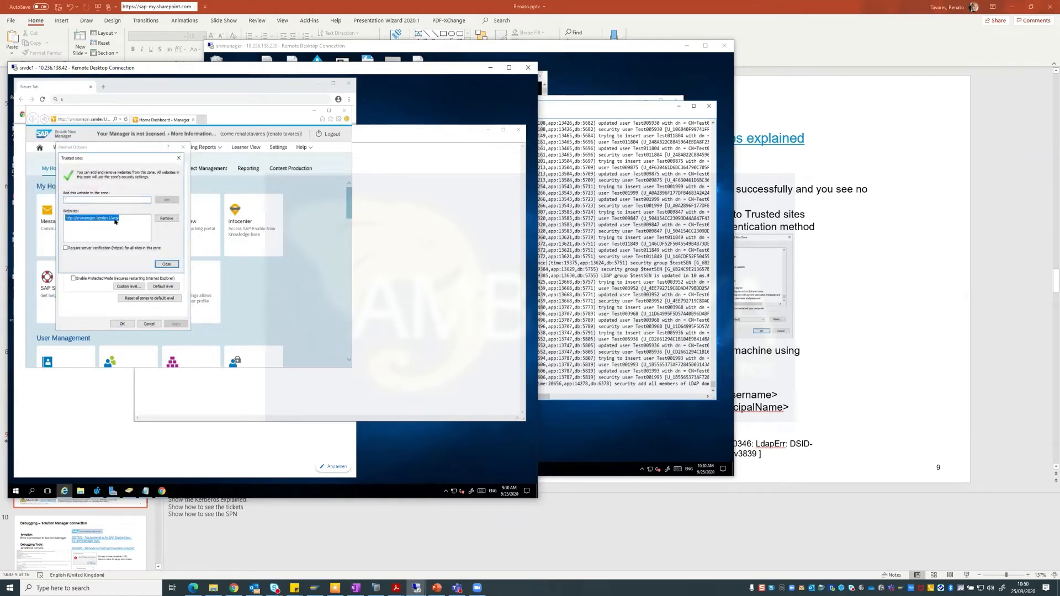
pyautogui.click(166, 264)
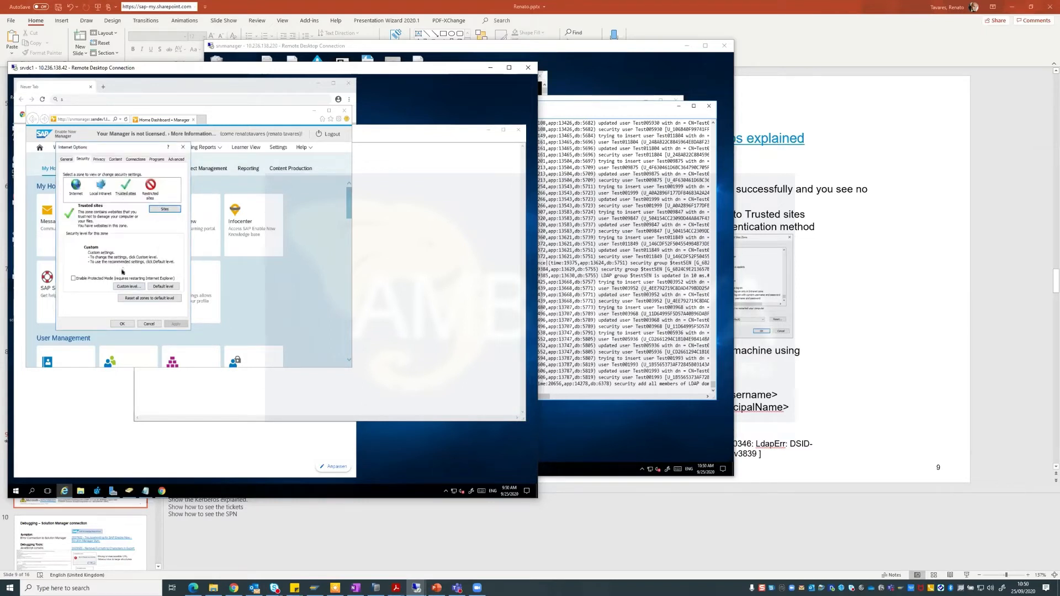
# Reconfirm the Trusted sites custom level logon as automatic with current user name and password.
pyautogui.click(128, 286)
pyautogui.moveTo(181, 185); pyautogui.dragTo(183, 261)
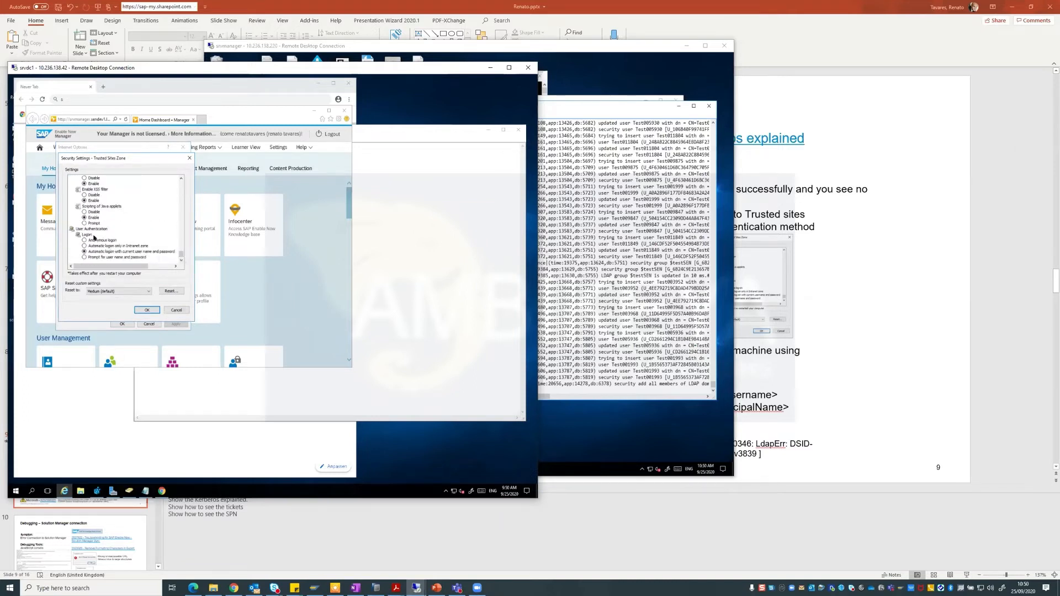
pyautogui.click(95, 231)
pyautogui.click(87, 235)
pyautogui.click(84, 251)
pyautogui.click(169, 252)
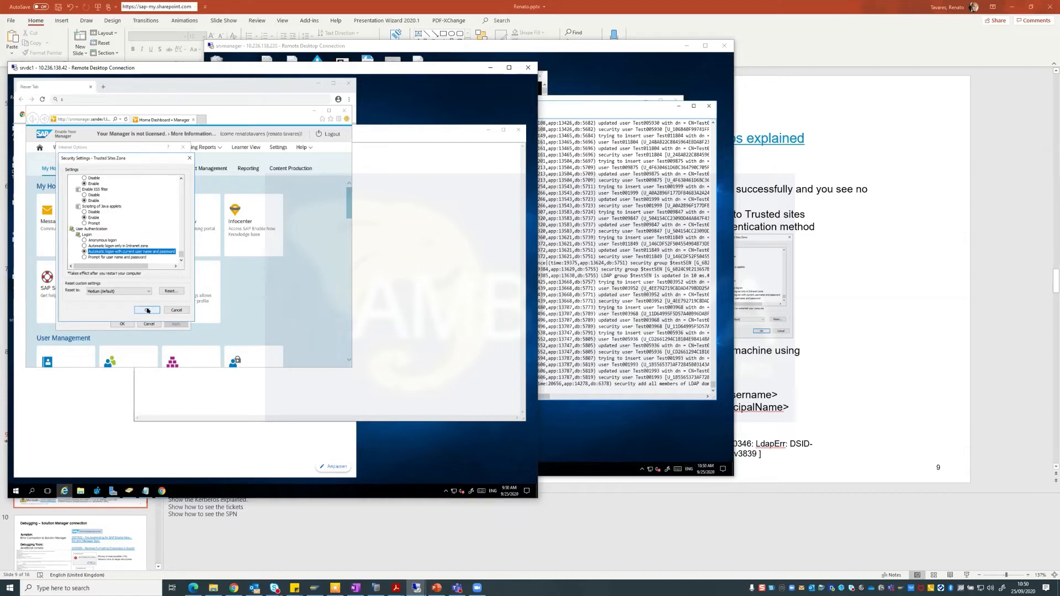
pyautogui.click(147, 310)
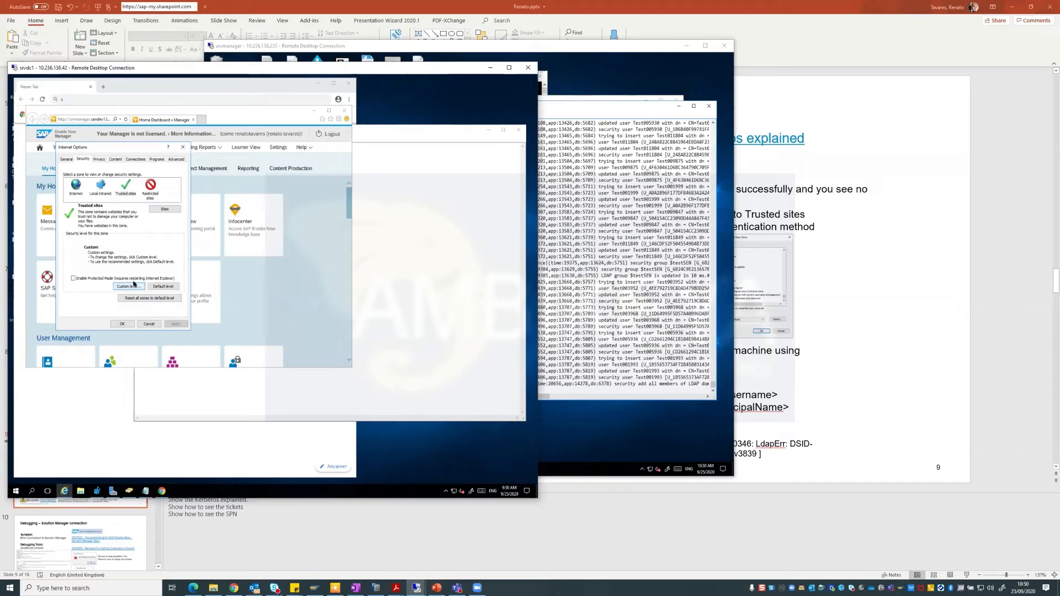
# Recheck the Trusted sites custom settings without changes and close Internet Options.
pyautogui.click(130, 285)
pyautogui.click(124, 185)
pyautogui.click(128, 286)
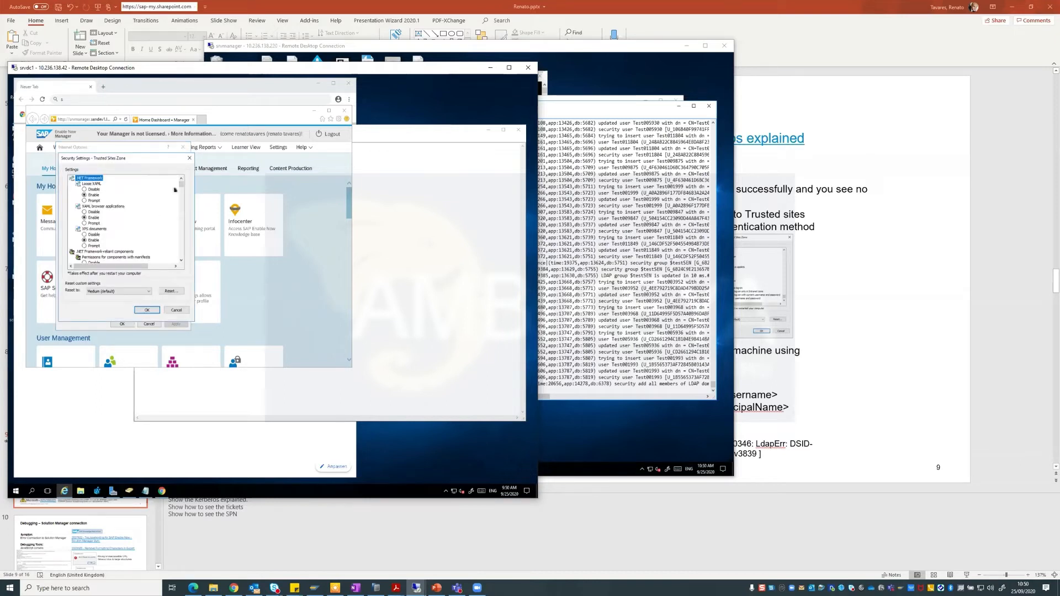
pyautogui.click(169, 310)
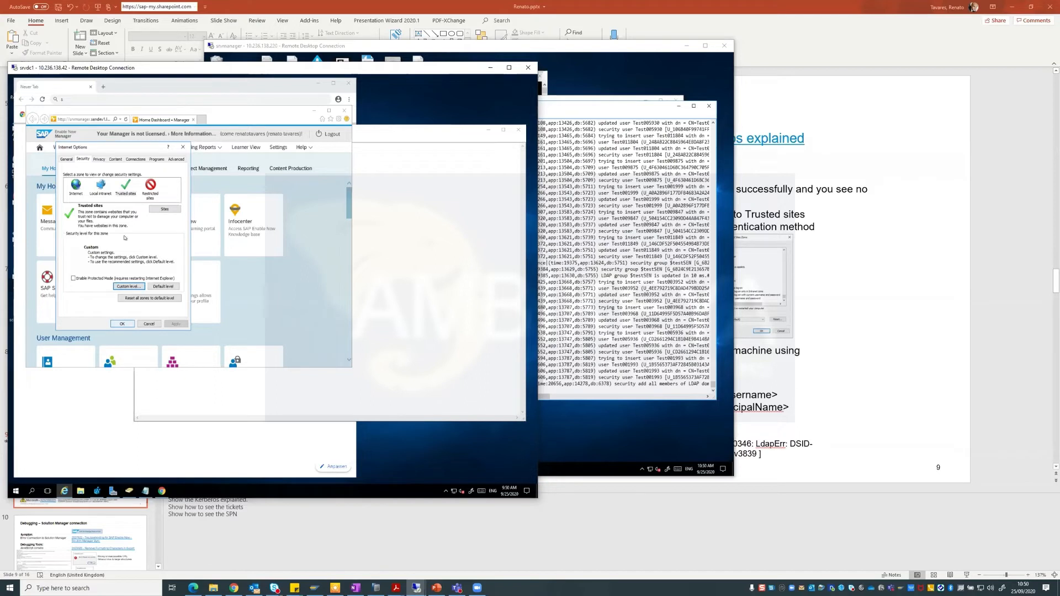
pyautogui.click(129, 184)
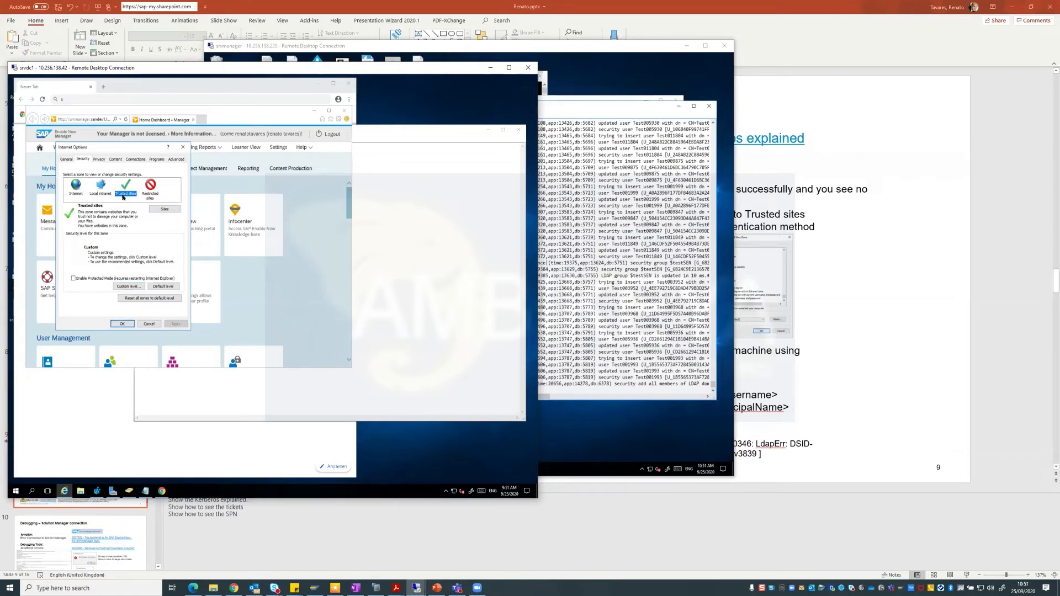
pyautogui.click(122, 324)
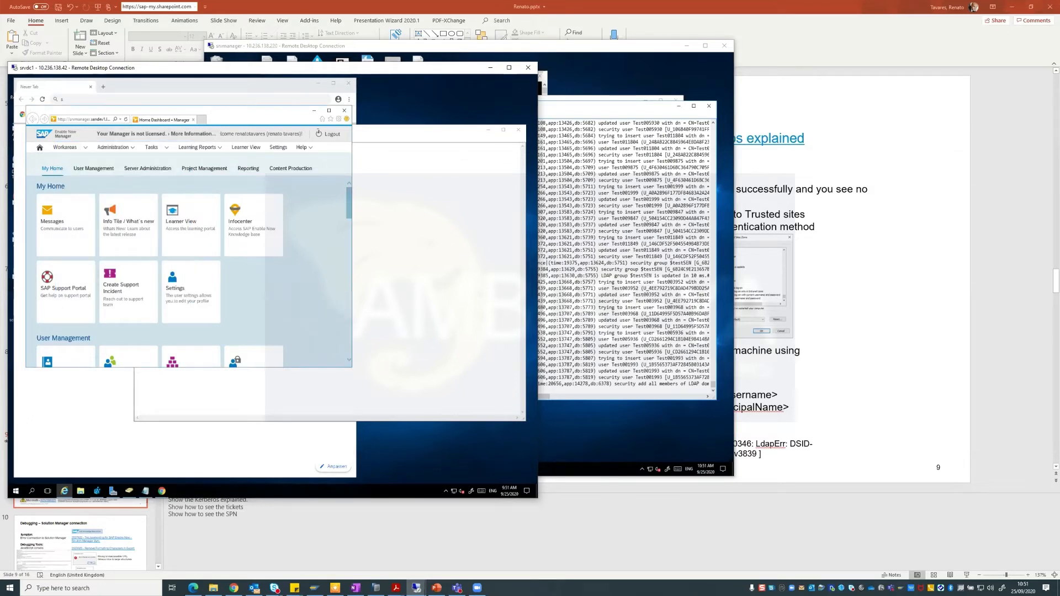
# Log out of Enable Now Manager, switch between remote sessions, and close Internet Explorer.
pyautogui.click(327, 132)
pyautogui.click(633, 275)
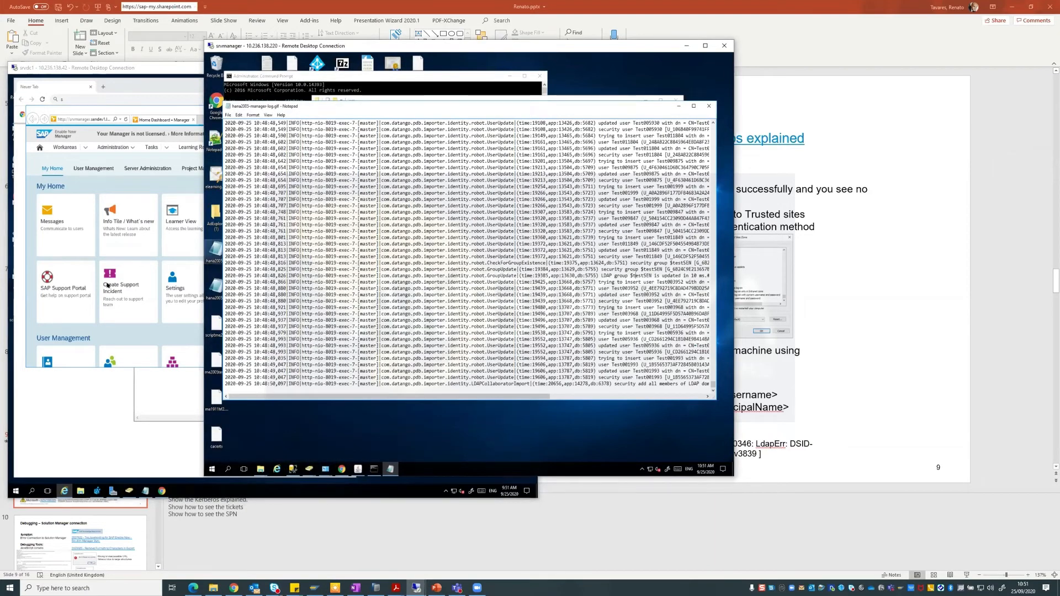
pyautogui.click(111, 321)
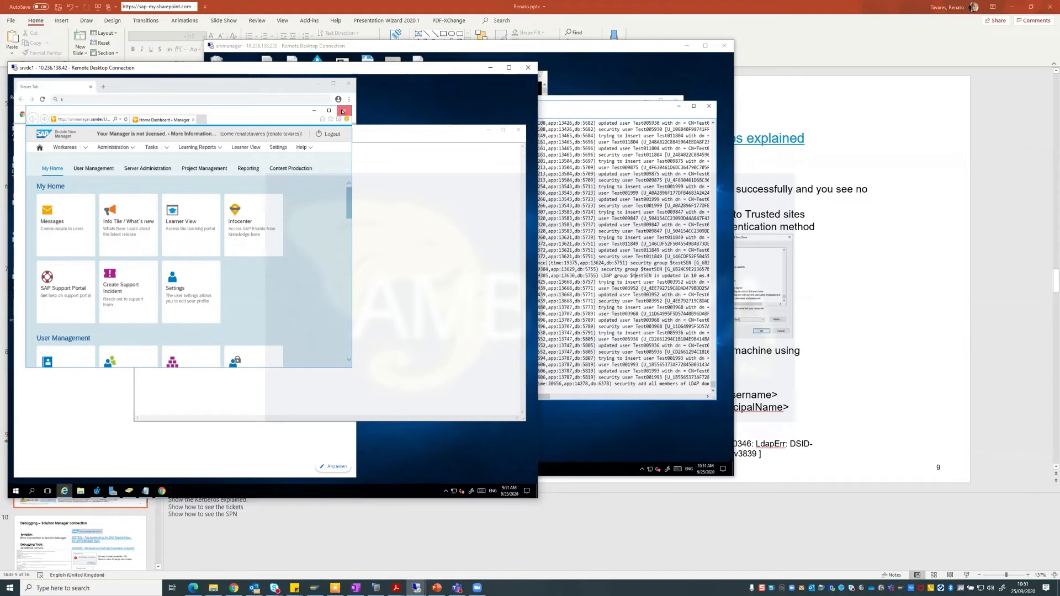
pyautogui.click(343, 110)
# Move Notepad and Chrome aside and launch cmd from Start search as administrator.
pyautogui.click(519, 130)
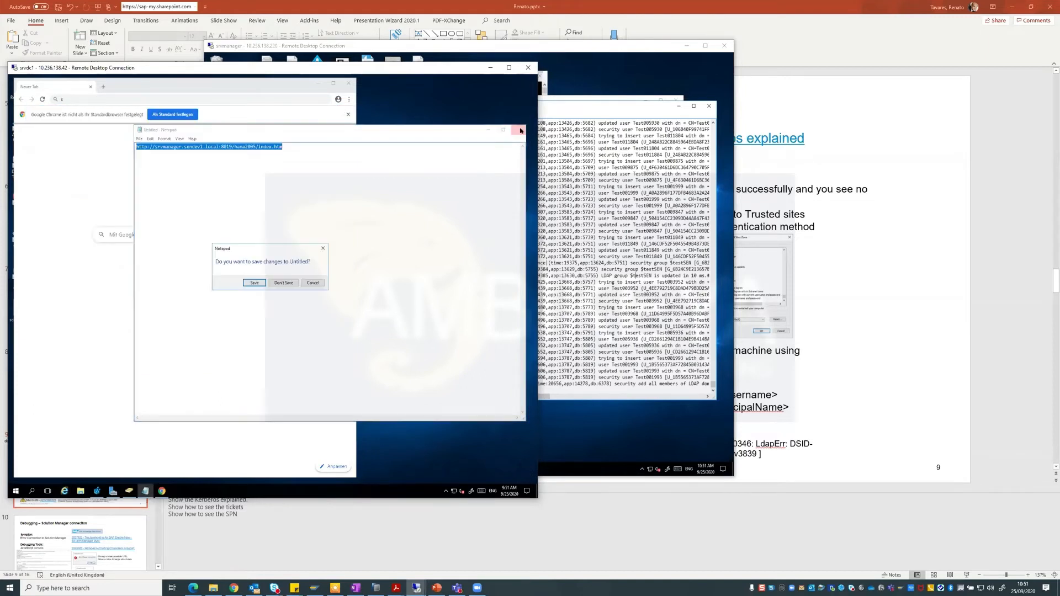
pyautogui.click(309, 282)
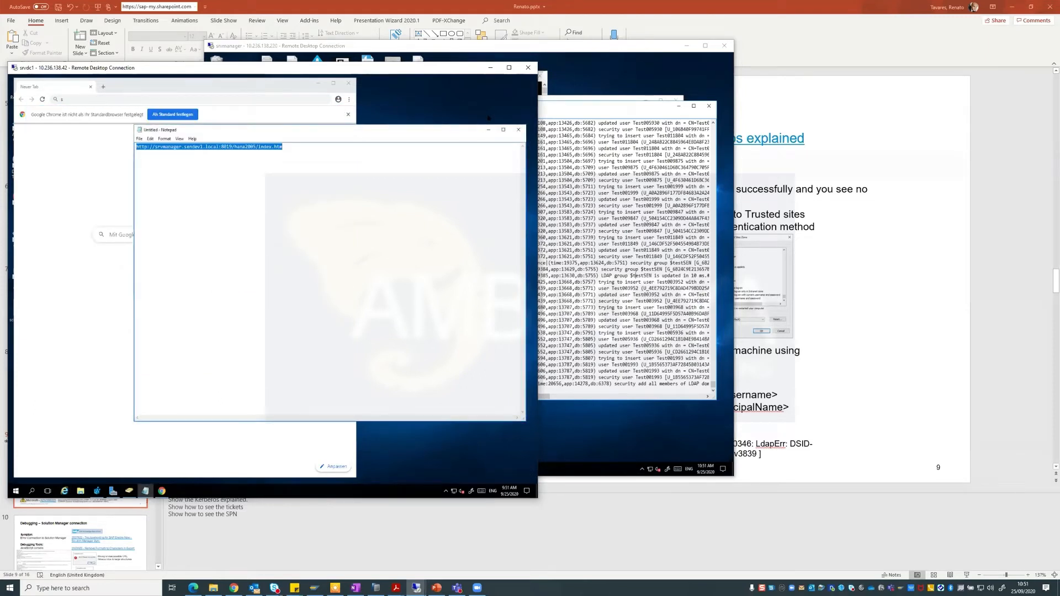
pyautogui.click(488, 130)
pyautogui.click(316, 84)
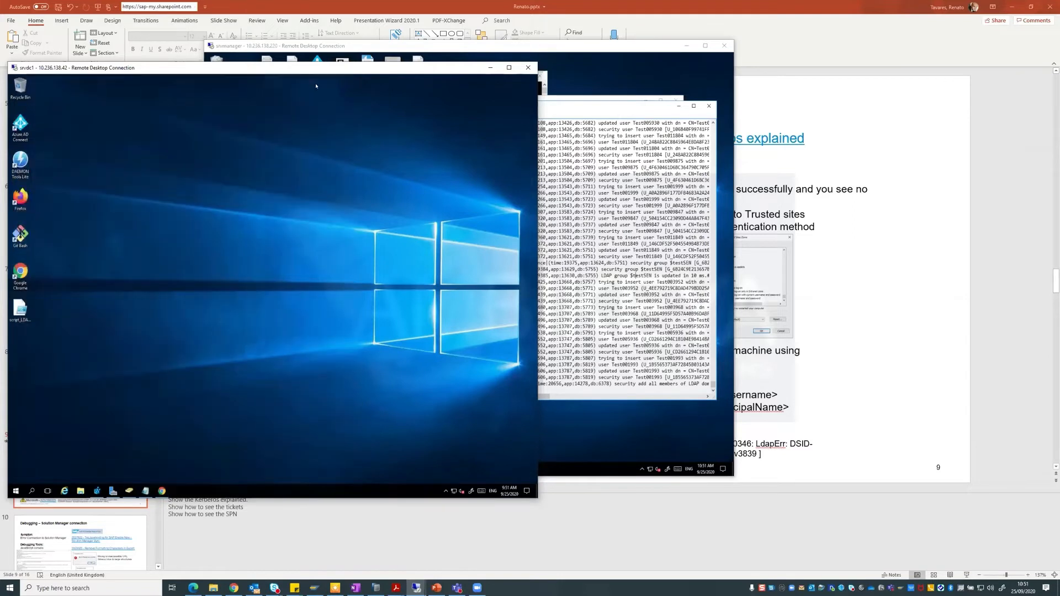
pyautogui.click(16, 490)
pyautogui.write('cmd')
pyautogui.press('Return')
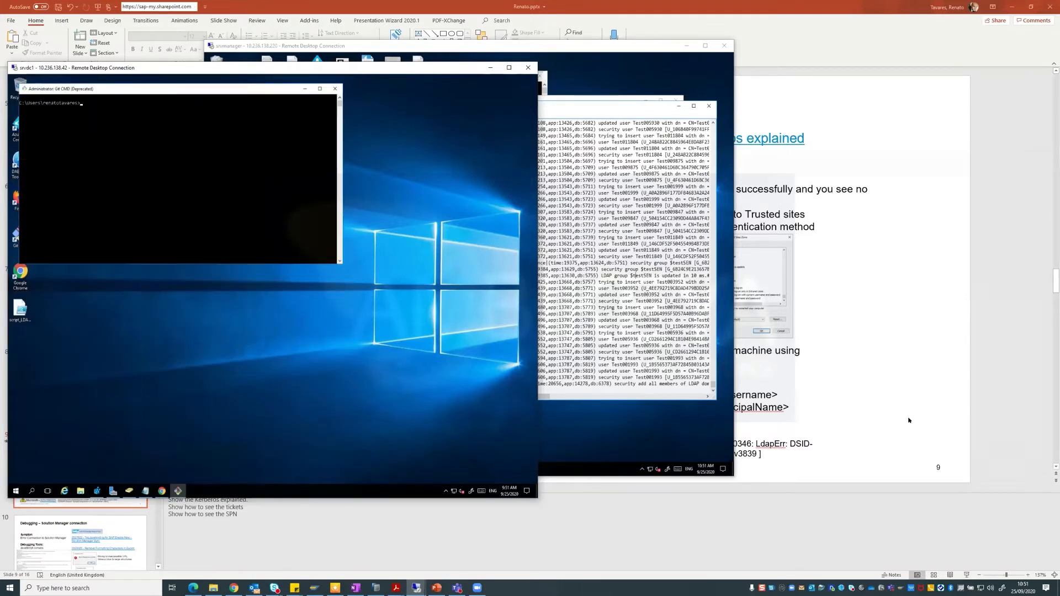
# Check the slide's ticket notes, run klist, and select the Server: HTTP/srvmanager line.
pyautogui.click(962, 388)
pyautogui.click(694, 351)
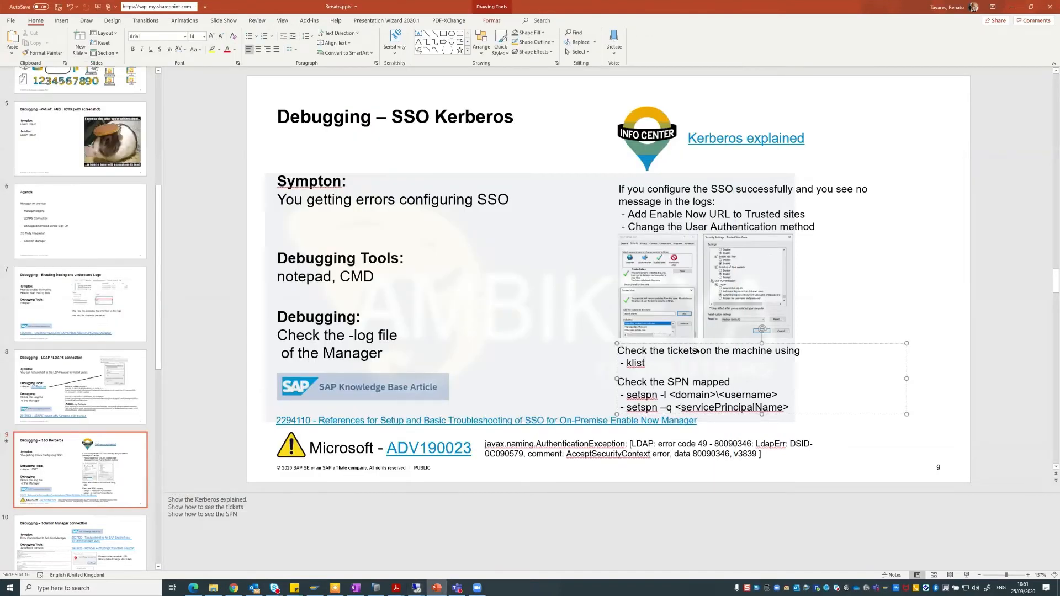
pyautogui.hotkey('alt', 'Tab')
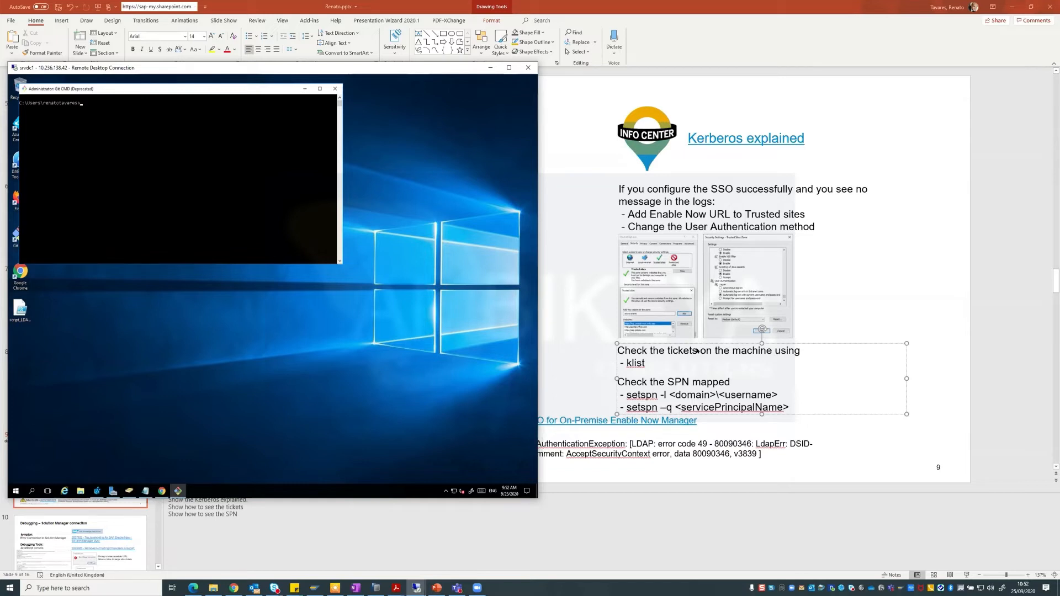
pyautogui.write('list')
pyautogui.press('Return')
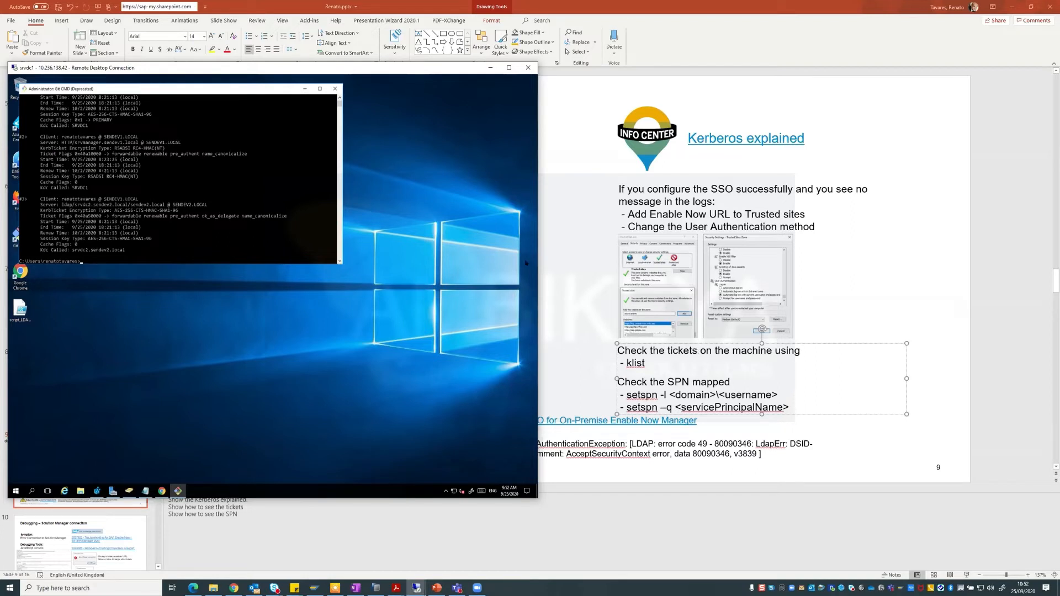
pyautogui.moveTo(41, 142); pyautogui.dragTo(181, 143)
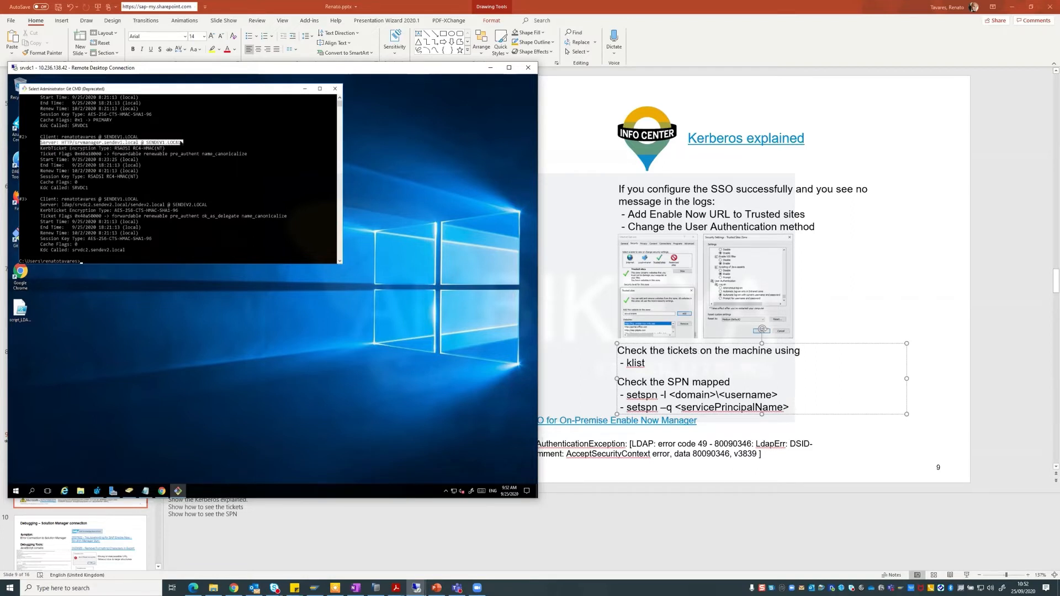
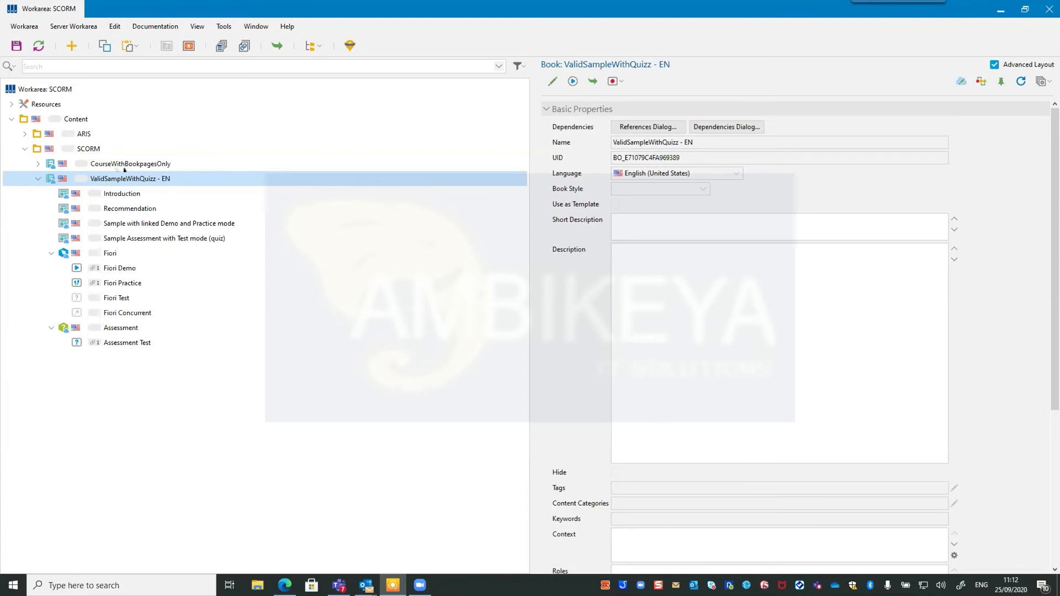
pyautogui.click(225, 26)
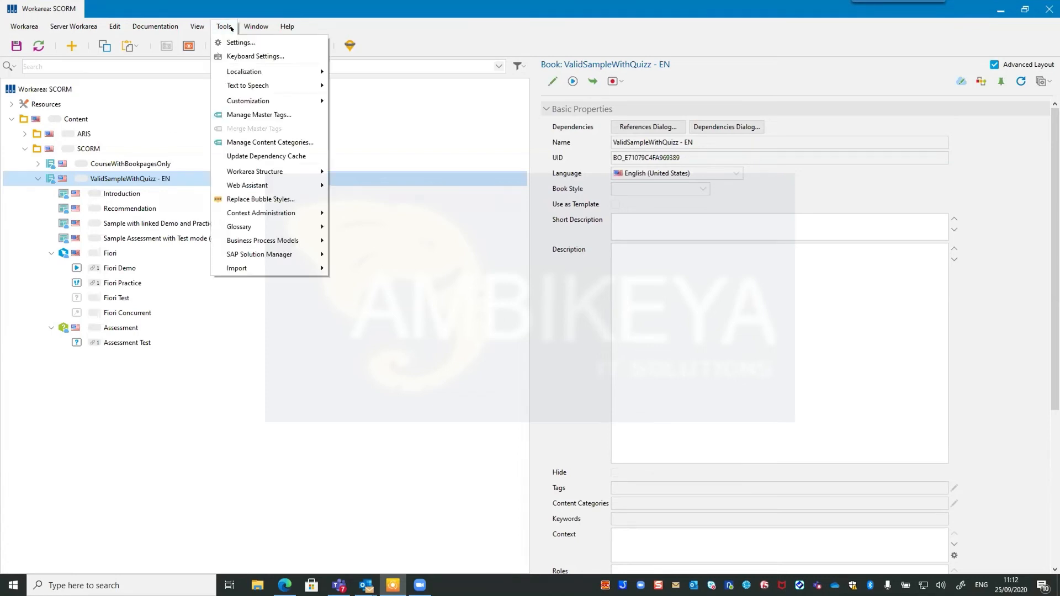
pyautogui.click(231, 43)
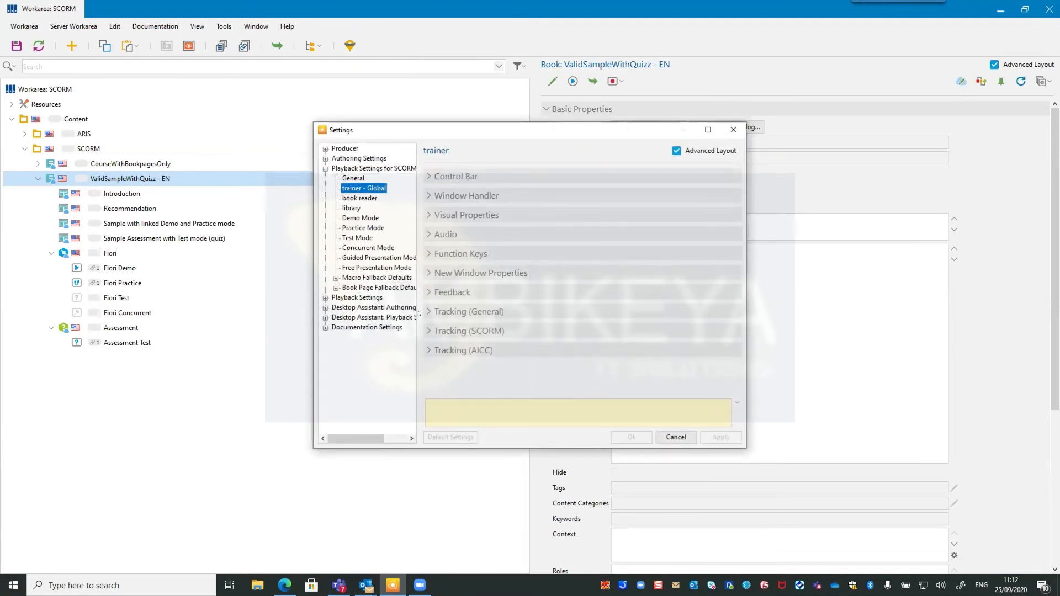
pyautogui.click(427, 310)
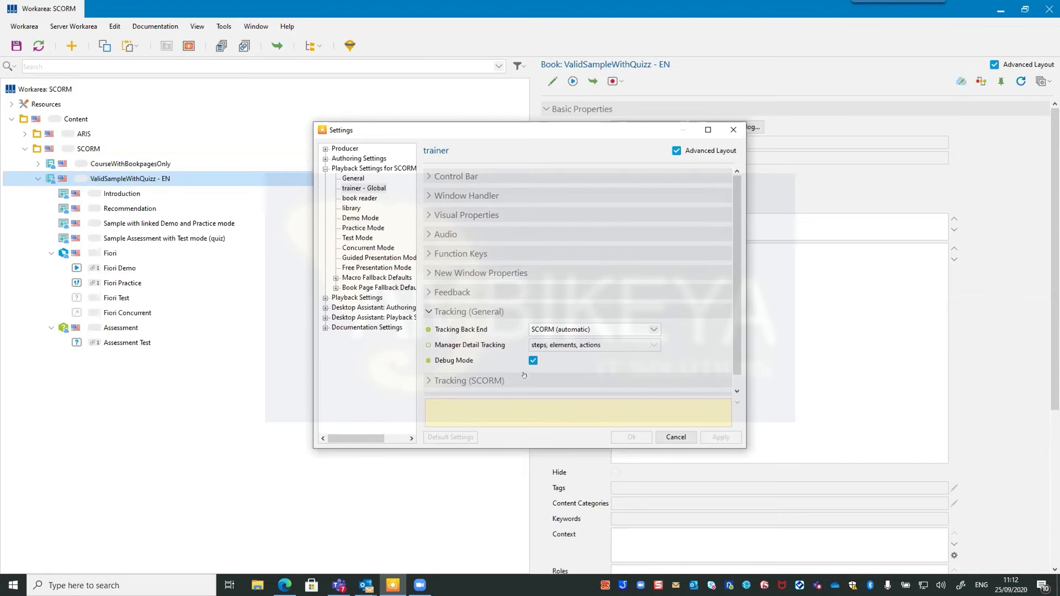
pyautogui.click(670, 436)
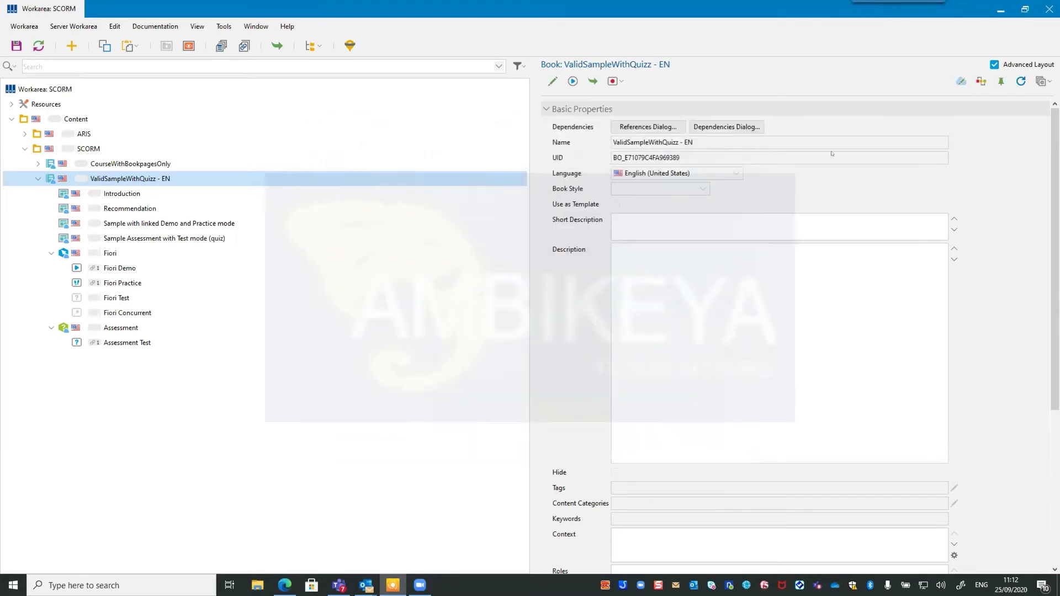
# Move past the Debugging – SCORM slide to the SuccessFactors Learning home page in Edge.
pyautogui.click(1000, 11)
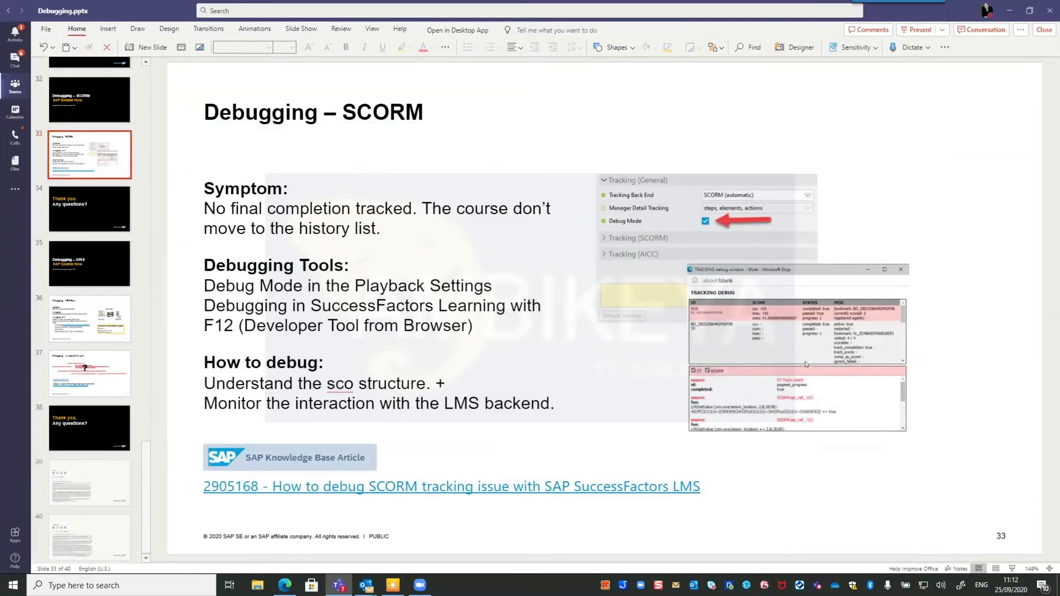
pyautogui.hotkey('alt', 'Tab')
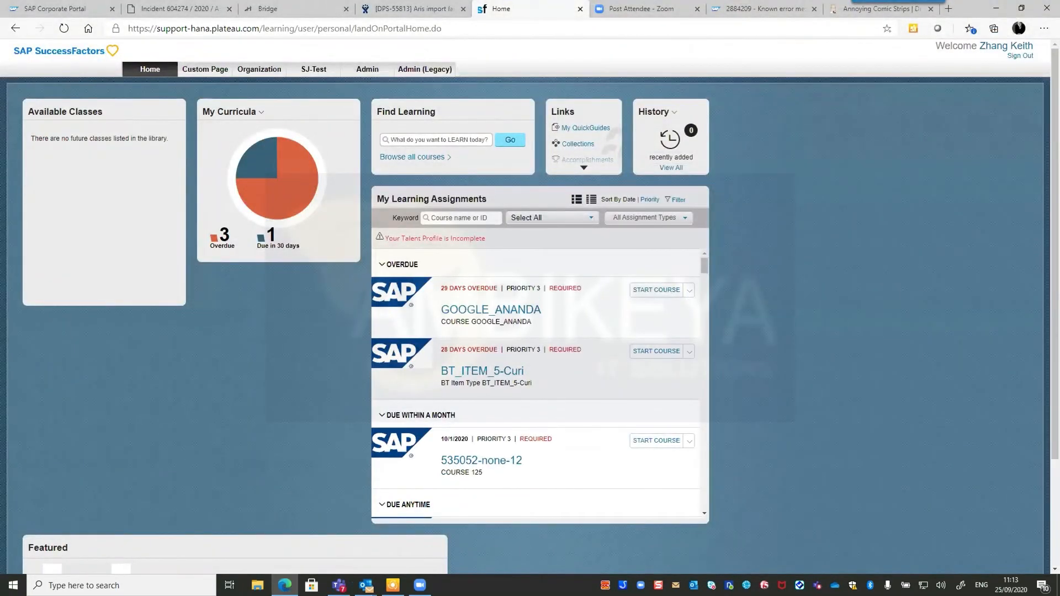
# Filter My Learning Assignments by 'sen' and continue the SEN SCORM Import course.
pyautogui.click(461, 218)
pyautogui.write('sen')
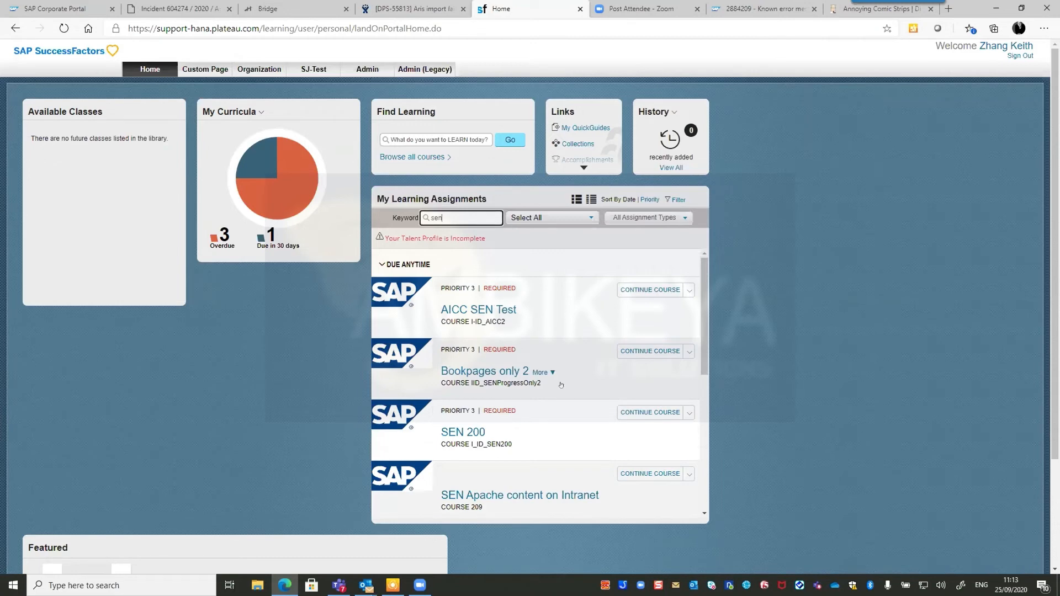
pyautogui.scroll(-3, 553, 409)
pyautogui.scroll(-2, 553, 409)
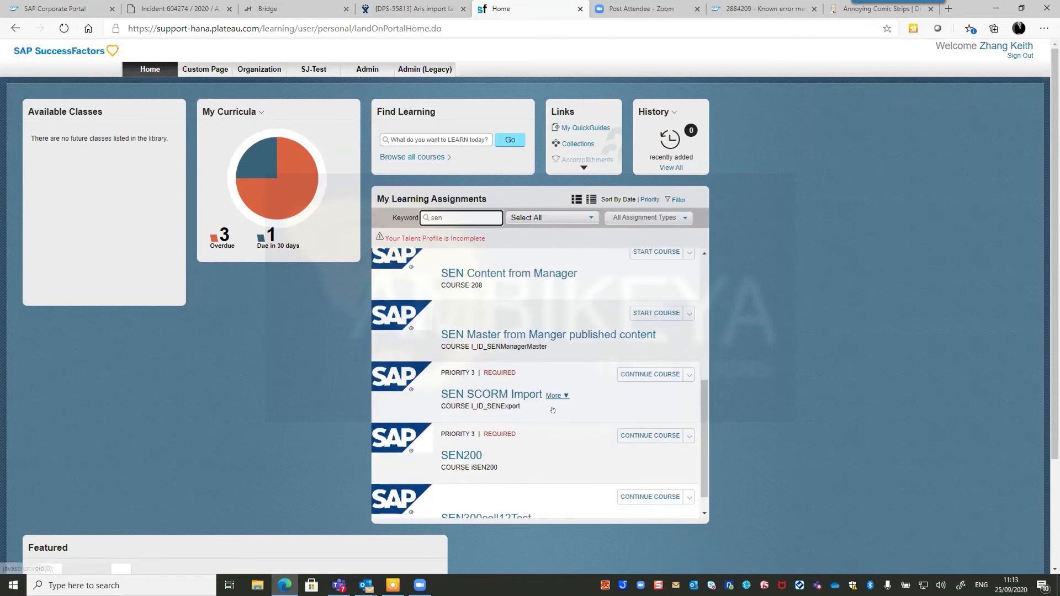
pyautogui.click(482, 394)
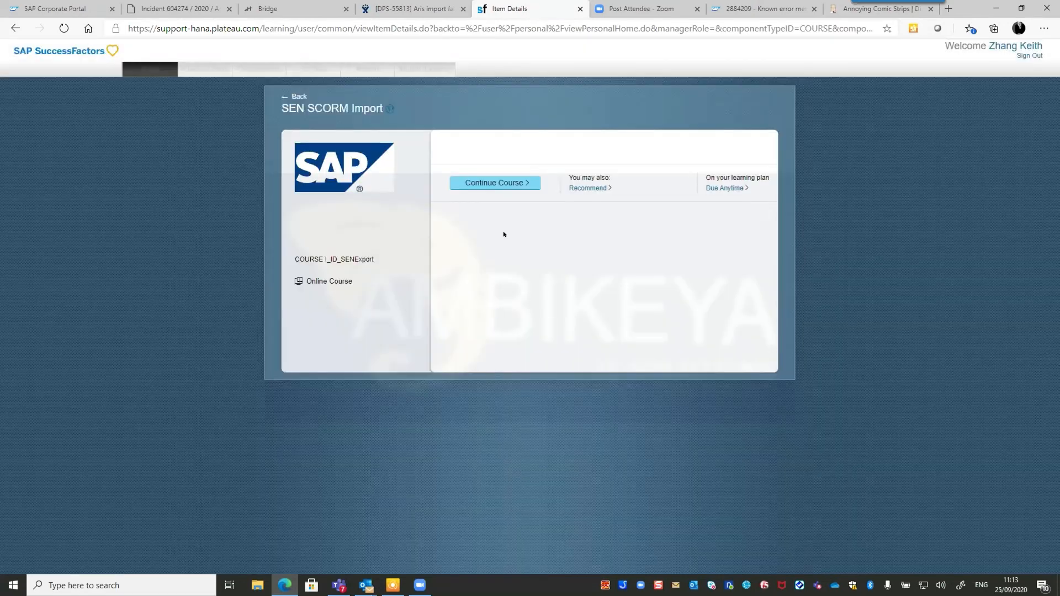
pyautogui.click(488, 182)
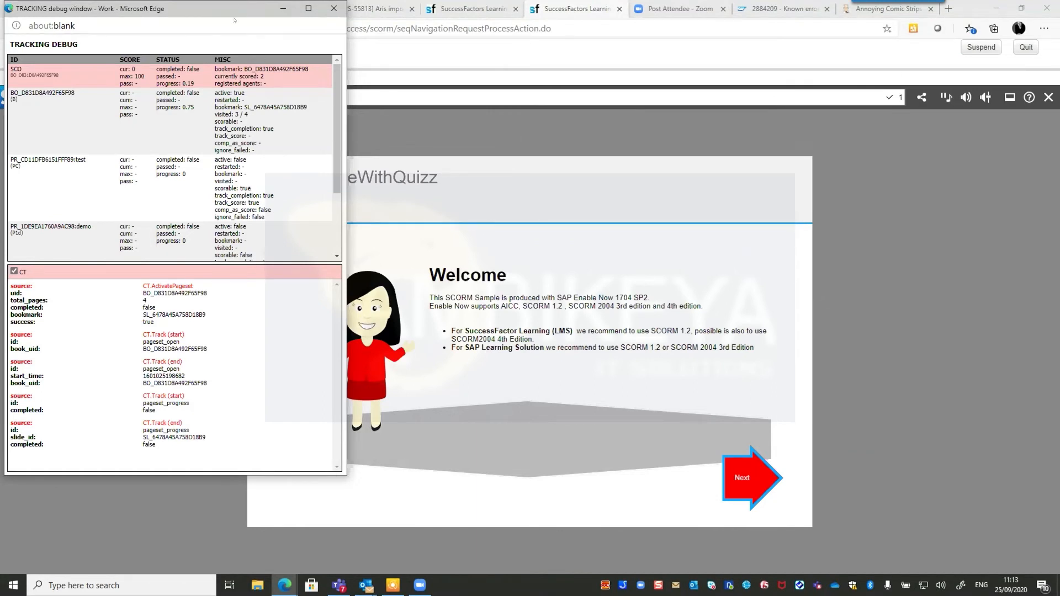
# Bring the TRACKING debug window into view, scroll its SCORM data, then return to the SCORM workarea.
pyautogui.moveTo(231, 2); pyautogui.dragTo(268, 48)
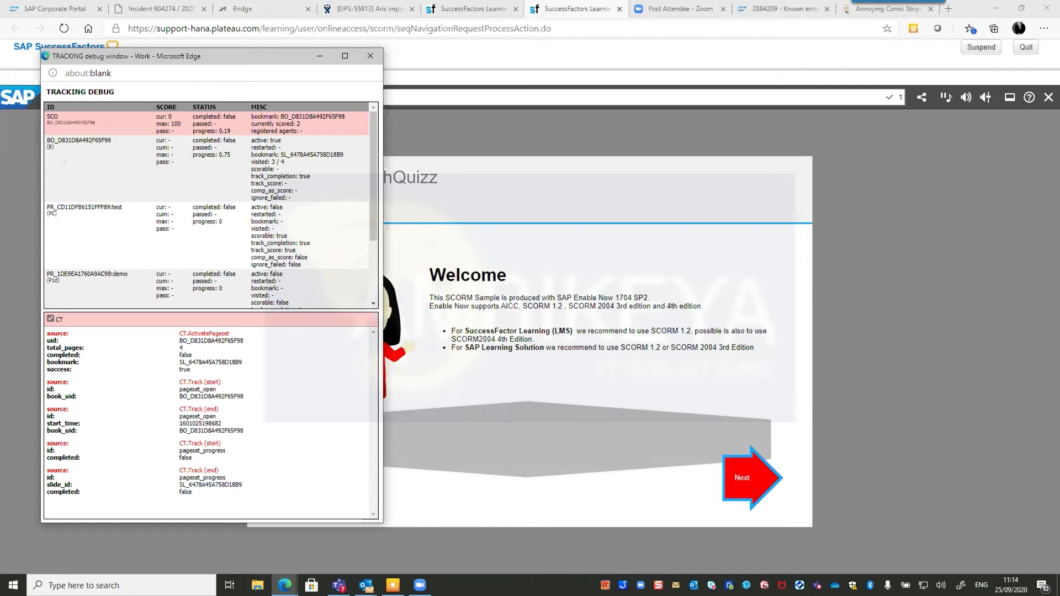
pyautogui.scroll(-3, 88, 189)
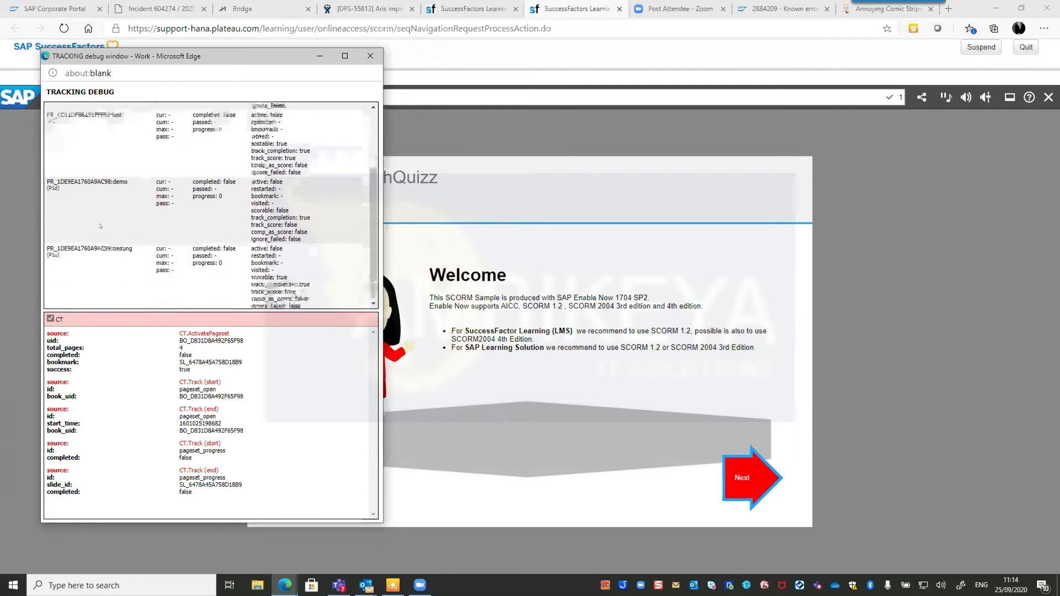
pyautogui.scroll(3, 99, 235)
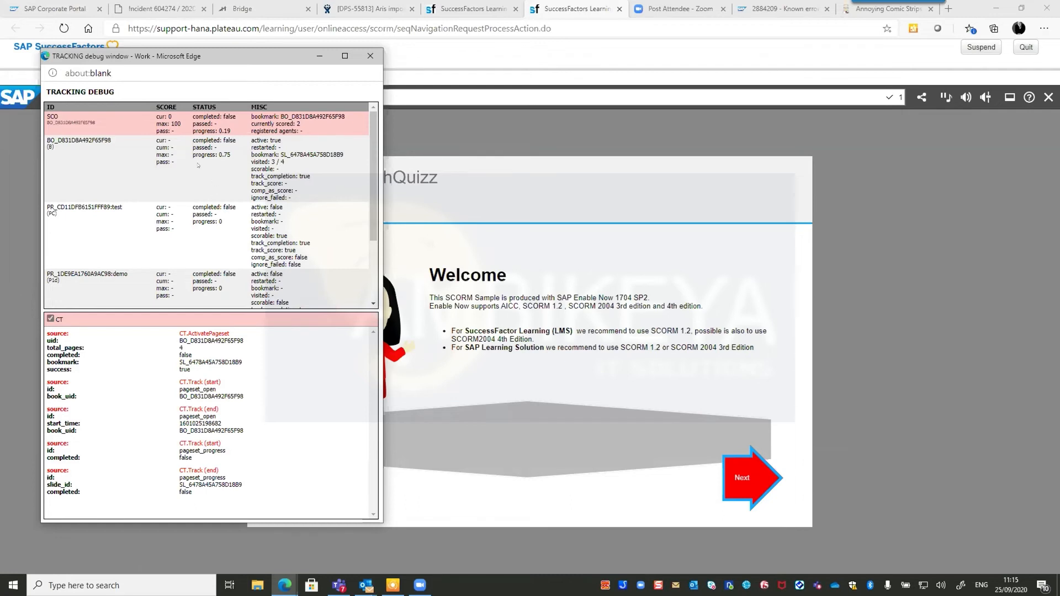
pyautogui.scroll(-3, 170, 189)
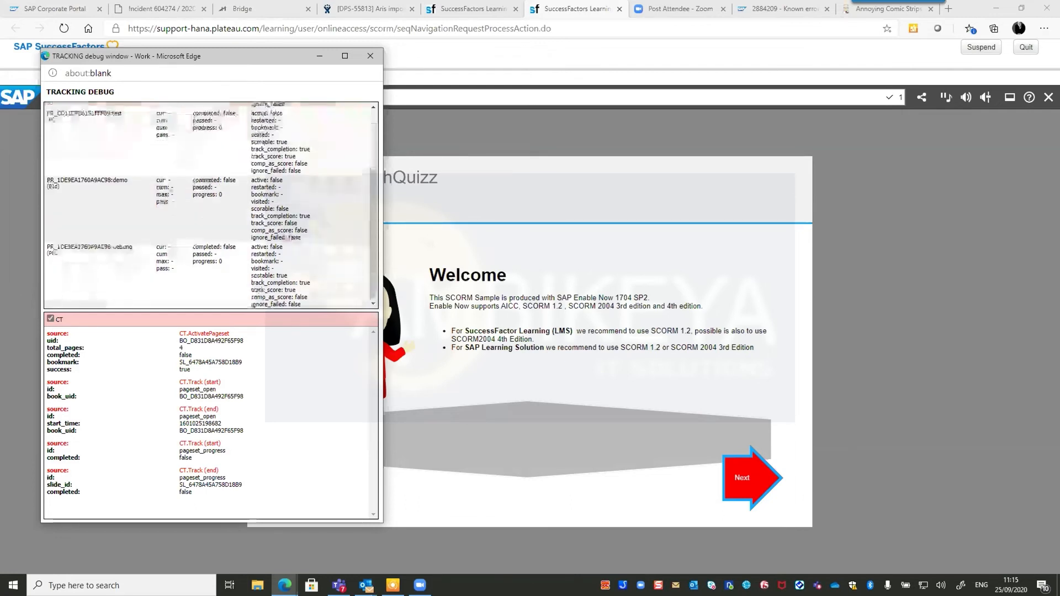
pyautogui.scroll(3, 166, 183)
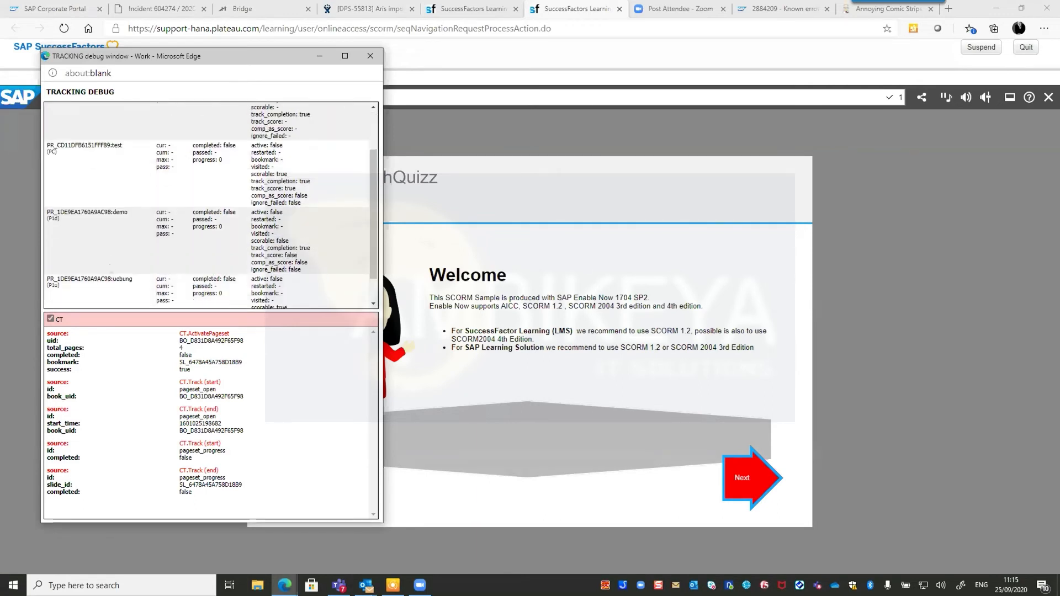
pyautogui.scroll(-1, 111, 267)
pyautogui.scroll(2, 111, 227)
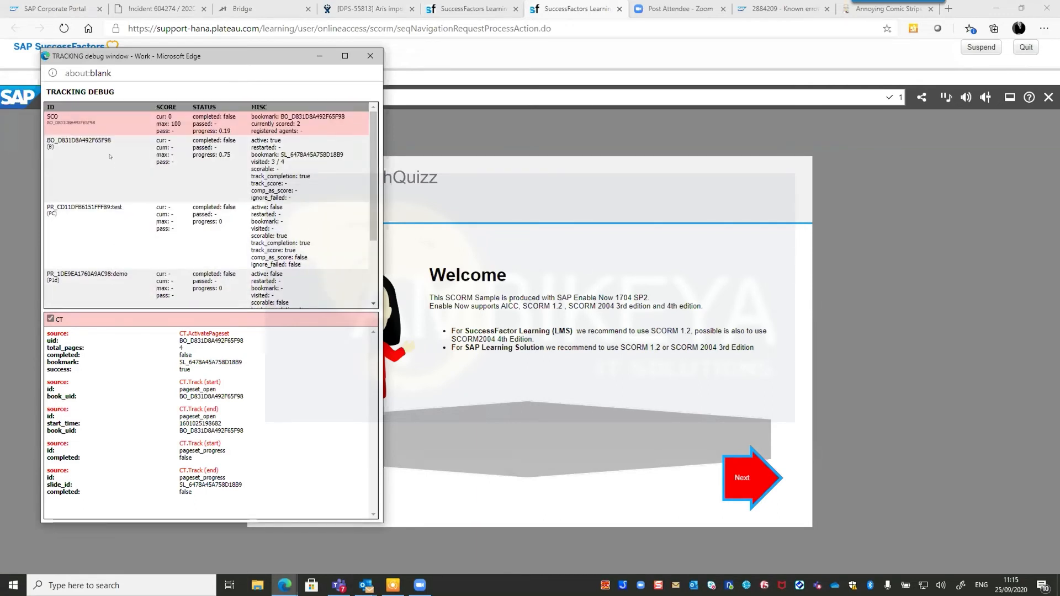
pyautogui.scroll(-2, 110, 160)
pyautogui.scroll(-1, 126, 190)
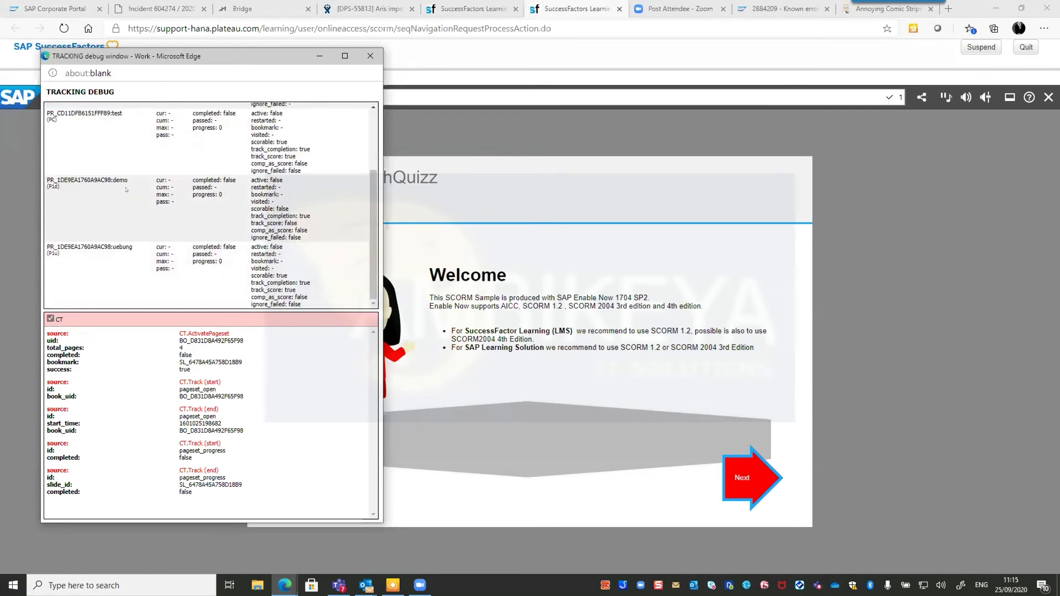
pyautogui.hotkey('alt', 'Tab')
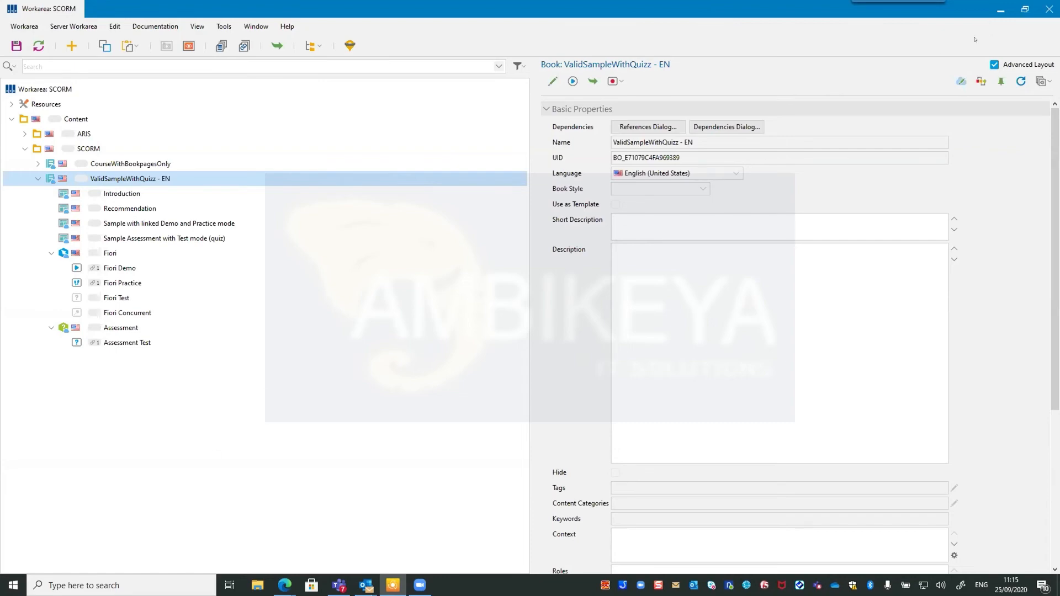
# Minimize the Workarea: SCORM window to reveal the SEN SCORM Import course and debug window.
pyautogui.click(1000, 10)
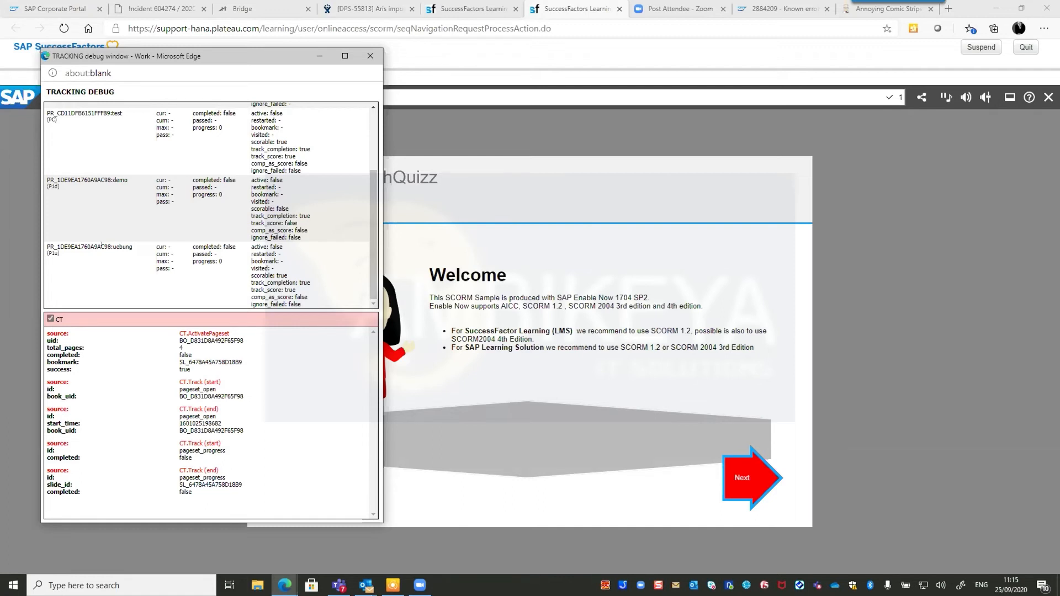
# Advance to the linked Demo and Practice page, finish the demo, and confirm its completed: true status.
pyautogui.click(762, 484)
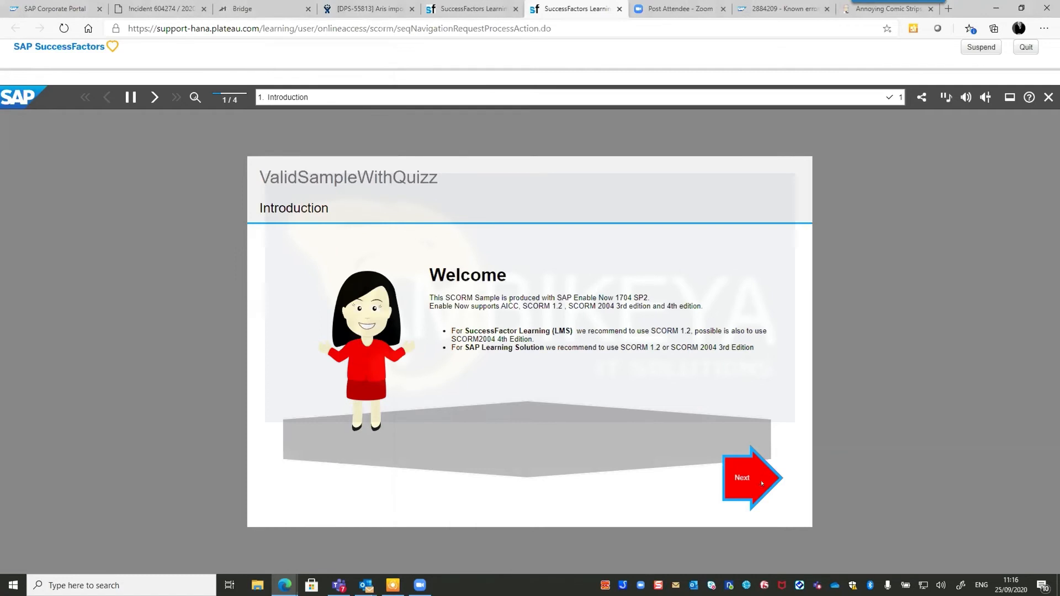
pyautogui.click(756, 484)
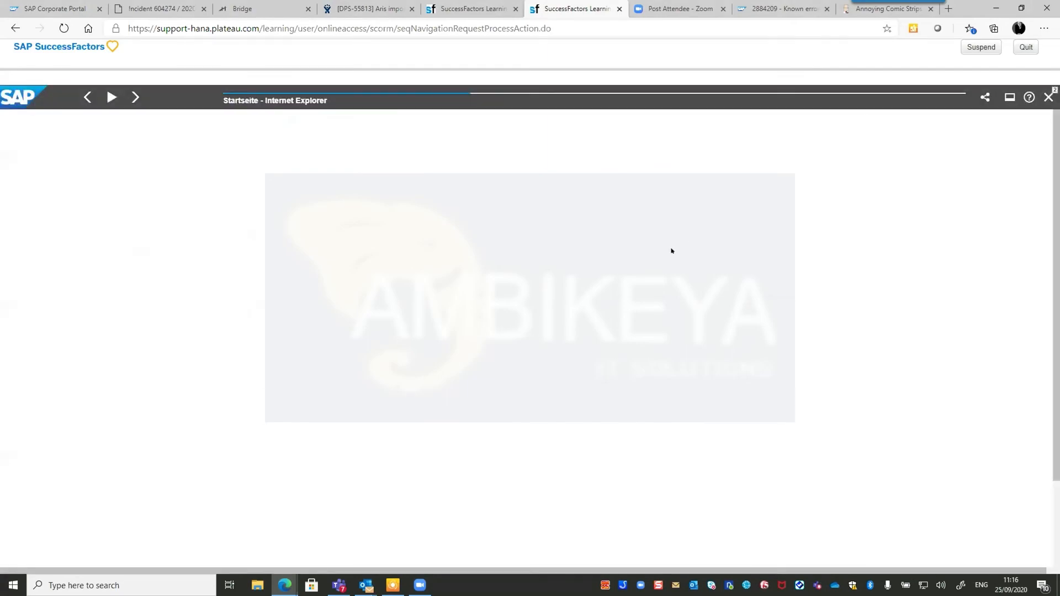
pyautogui.hotkey('alt', 'Tab')
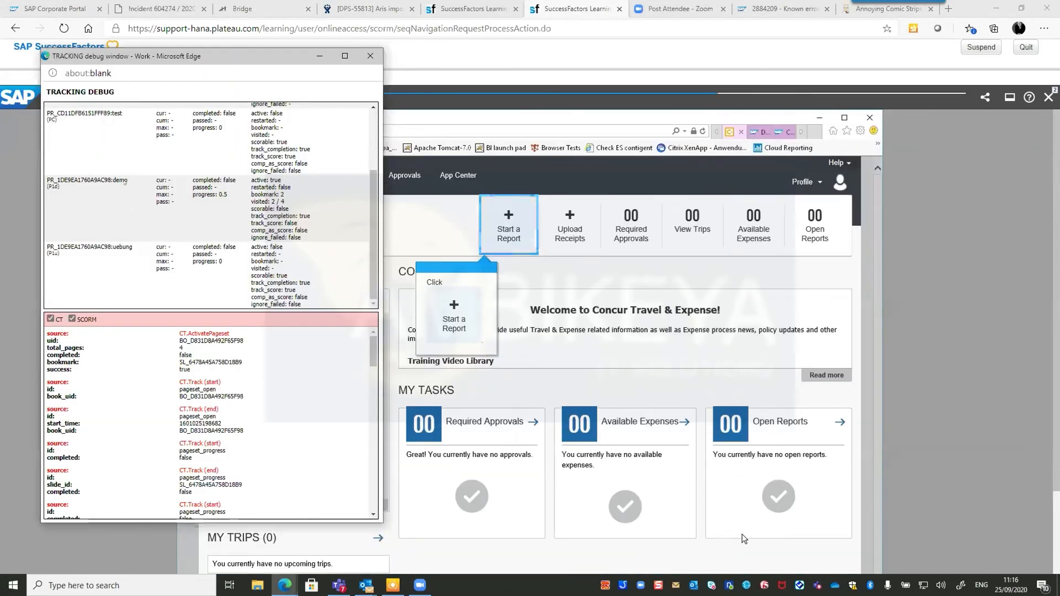
pyautogui.click(498, 242)
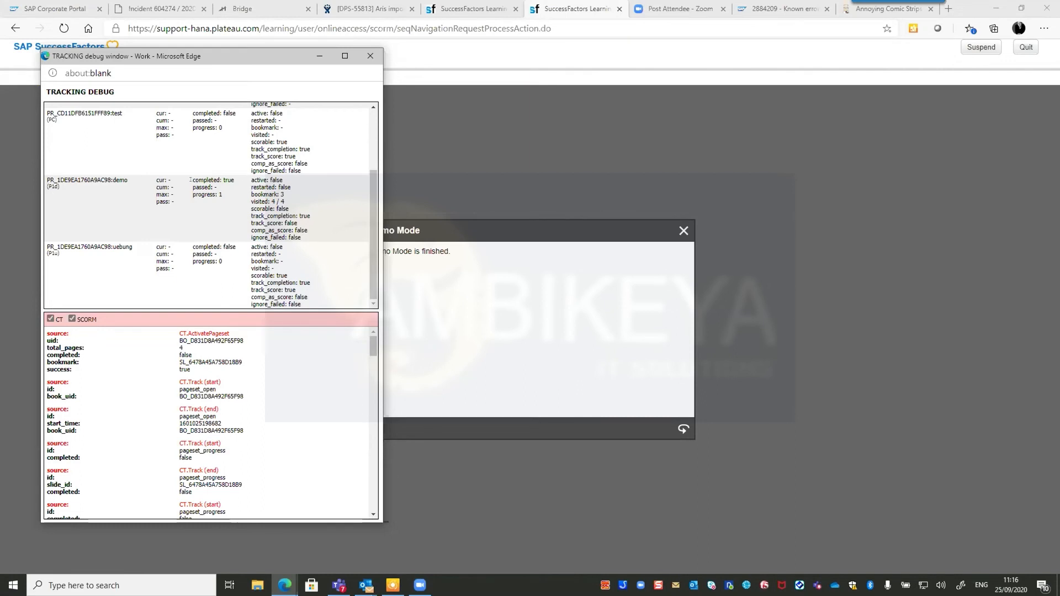
pyautogui.moveTo(190, 179); pyautogui.dragTo(232, 189)
pyautogui.click(668, 232)
pyautogui.click(683, 231)
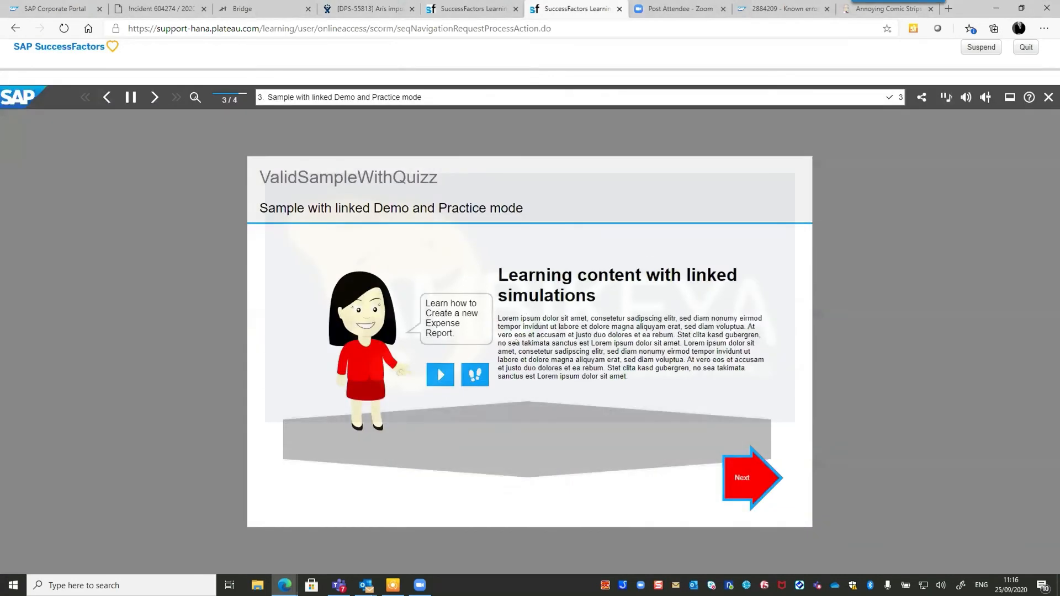
# Run the Concur practice simulation through a new expense report and check its uebung tracking entry.
pyautogui.click(475, 375)
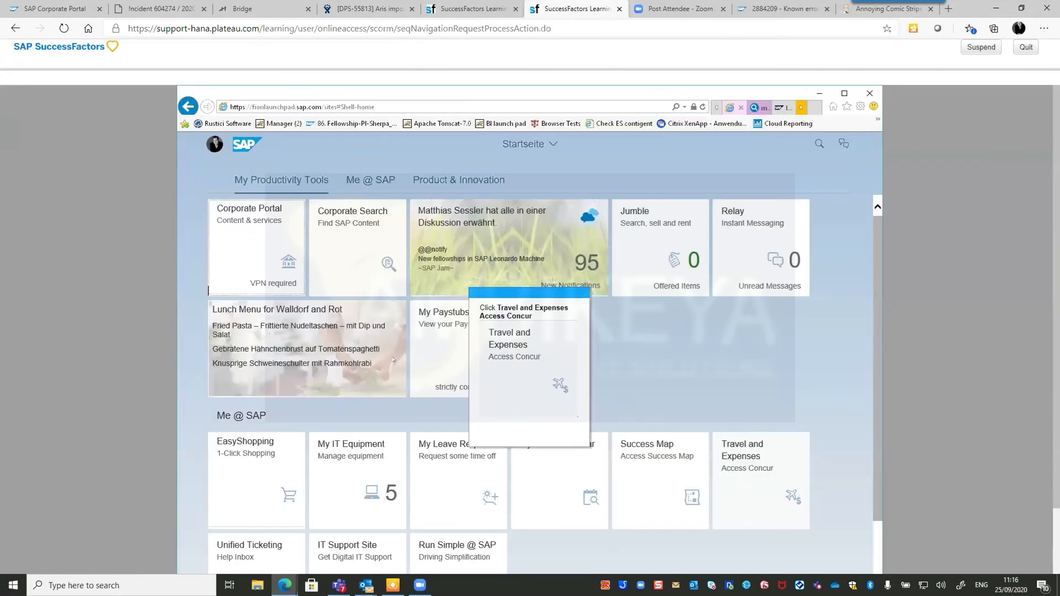
pyautogui.scroll(-2, 773, 442)
pyautogui.click(750, 412)
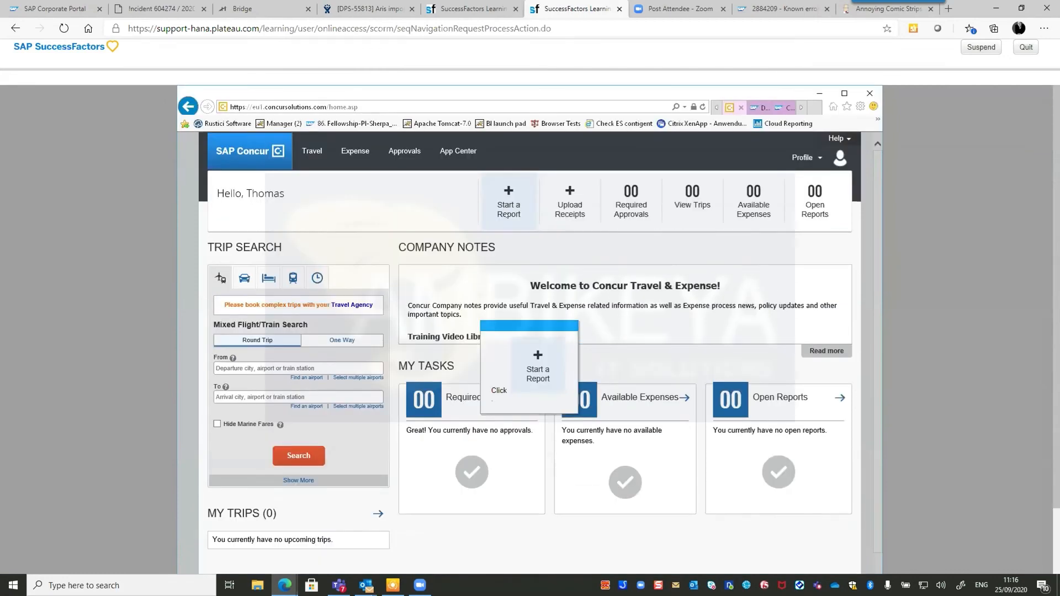
pyautogui.click(507, 216)
pyautogui.click(684, 230)
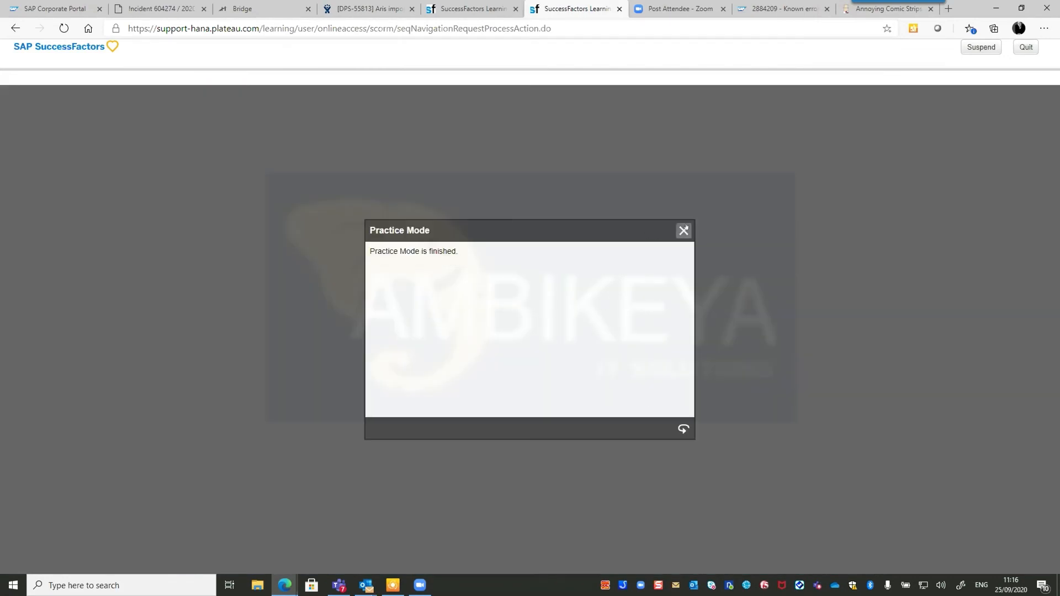
pyautogui.hotkey('alt', 'Tab')
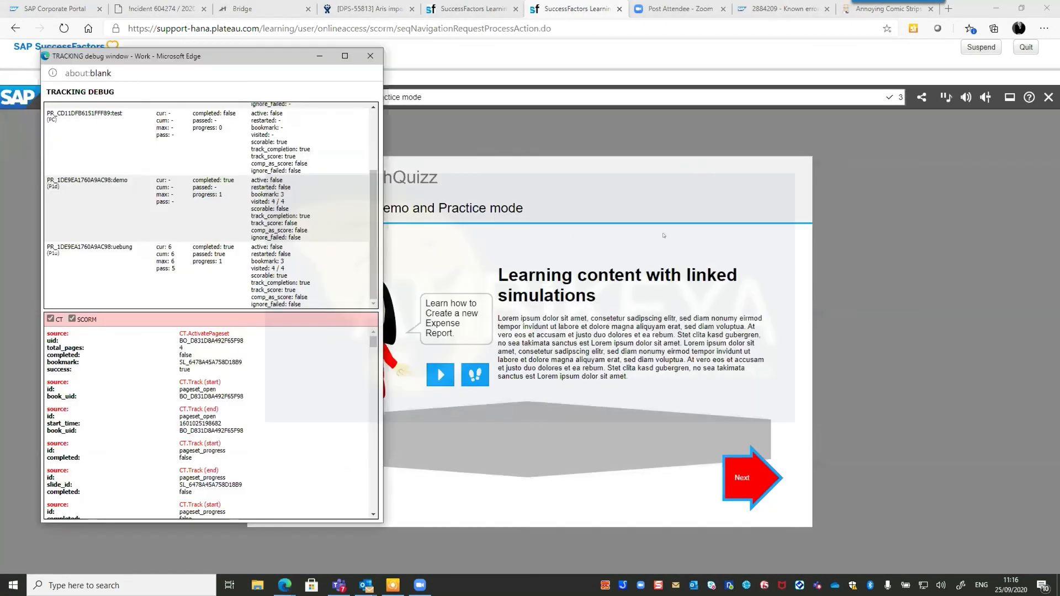
pyautogui.doubleClick(114, 247)
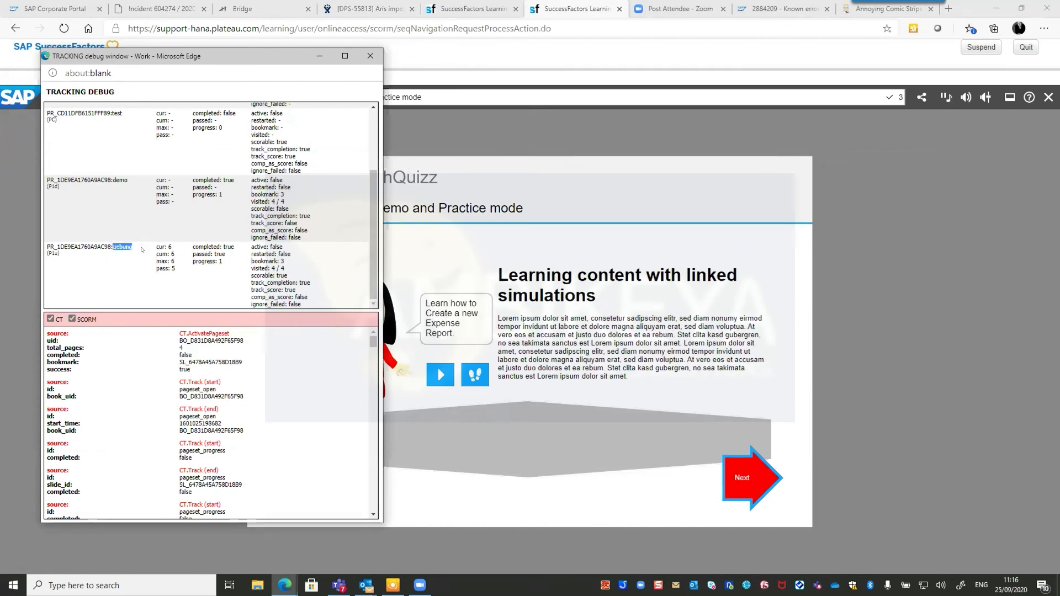
pyautogui.click(225, 245)
# Take the final quiz answering 9, Yes and No, then close the results and return to the debug window.
pyautogui.click(745, 475)
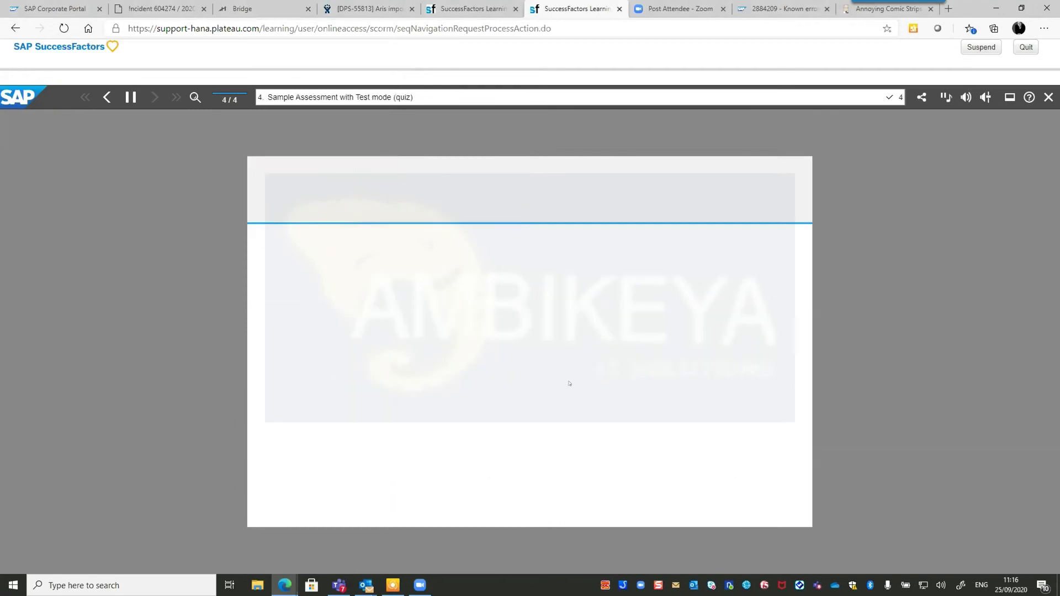
pyautogui.click(440, 375)
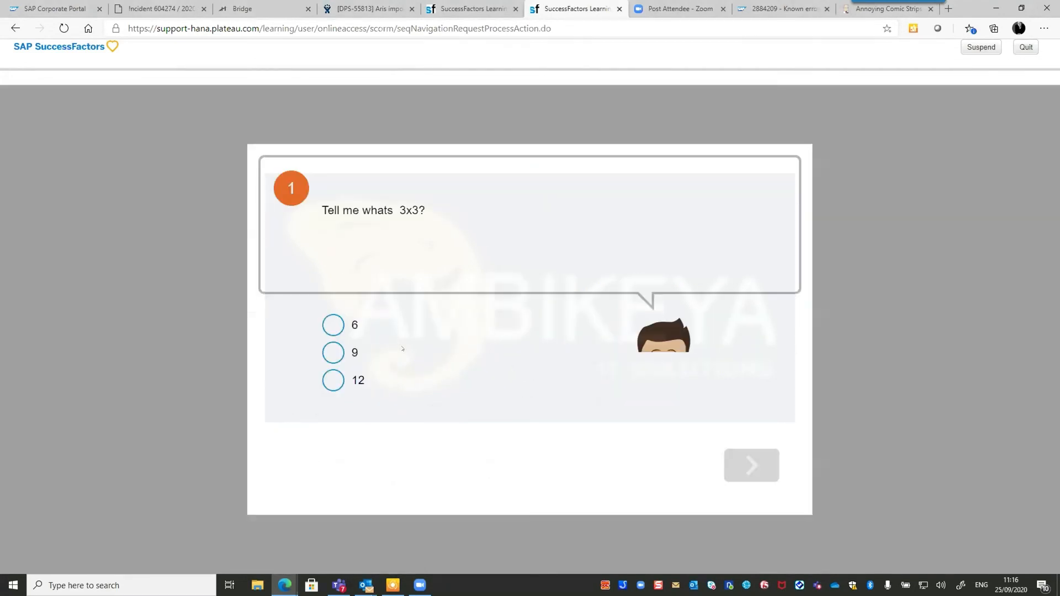
pyautogui.click(333, 352)
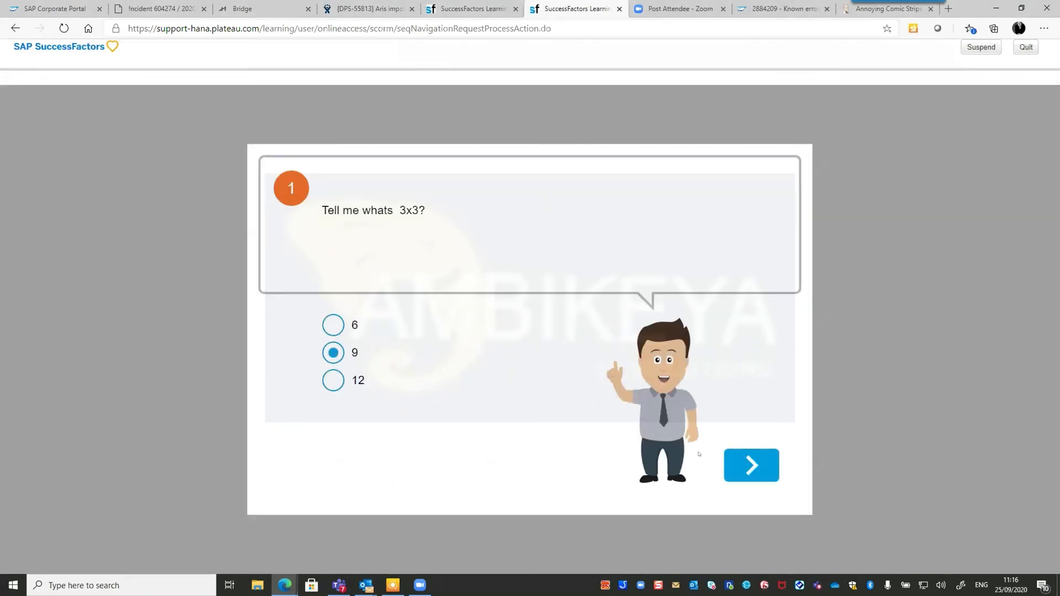
pyautogui.click(761, 473)
pyautogui.click(333, 331)
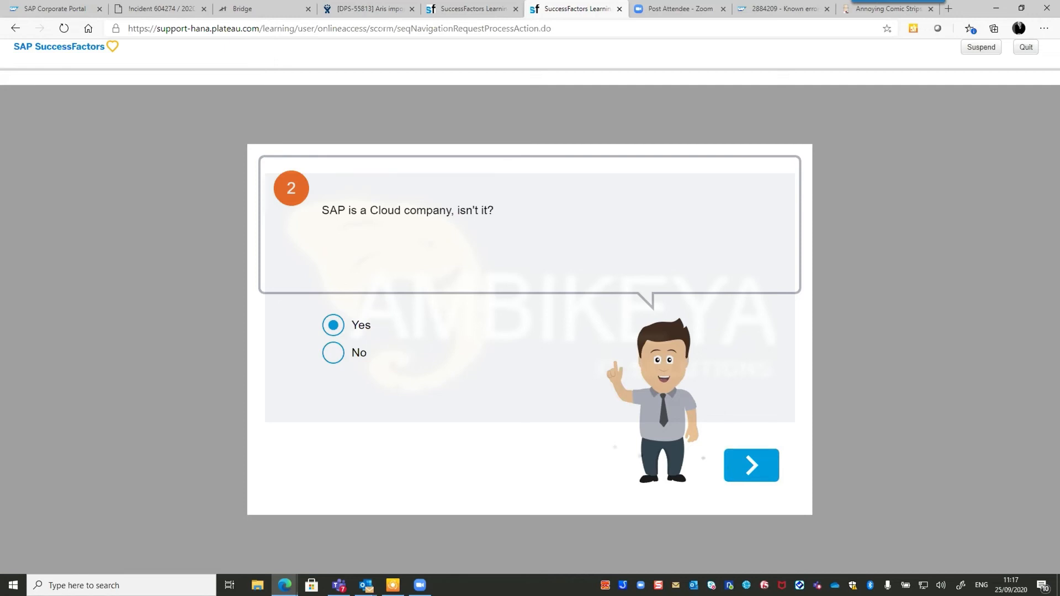
pyautogui.click(747, 465)
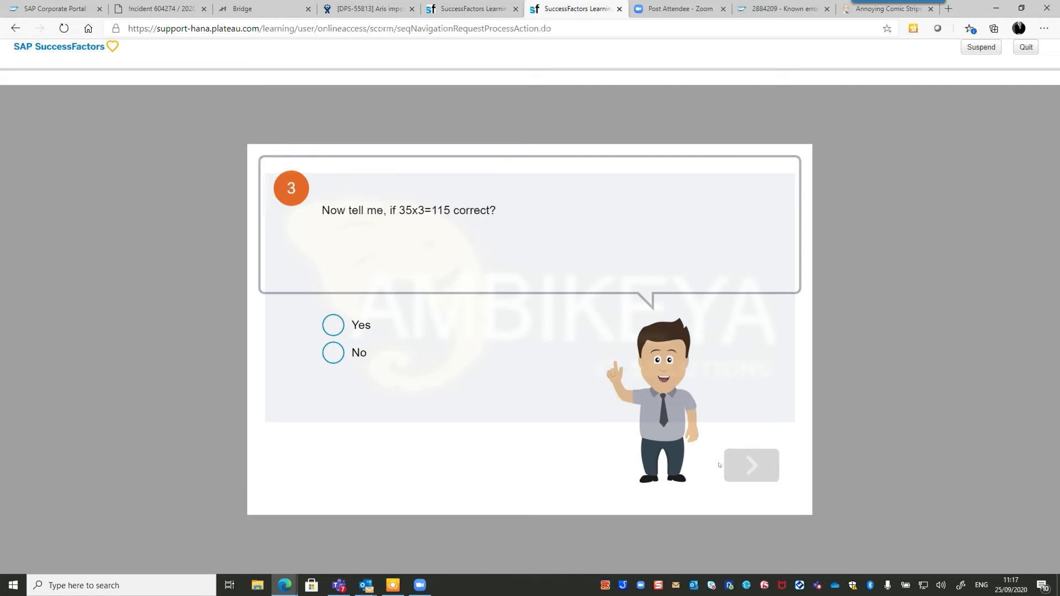
pyautogui.click(334, 353)
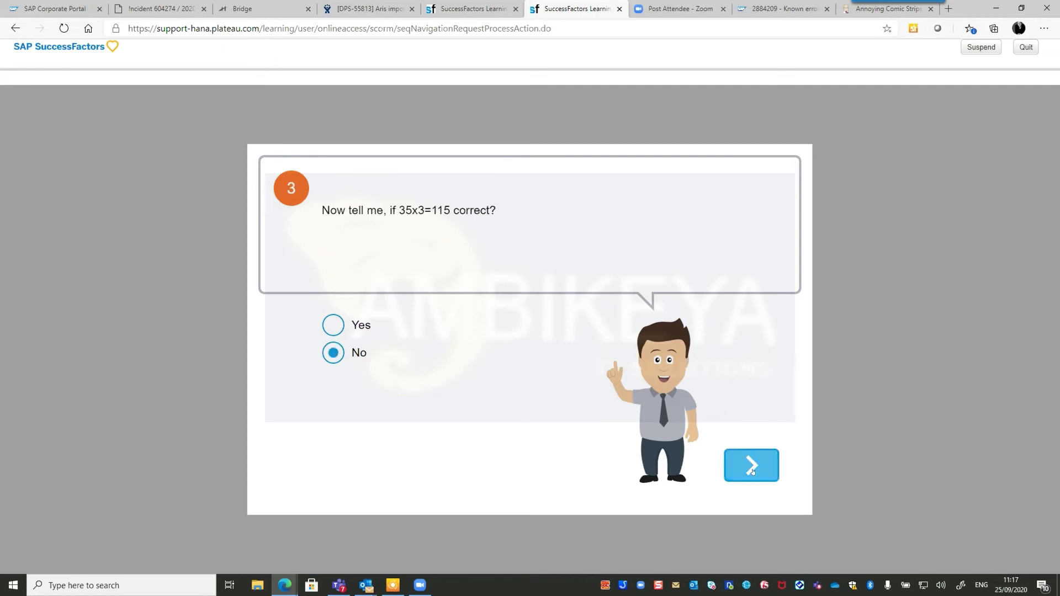
pyautogui.click(762, 465)
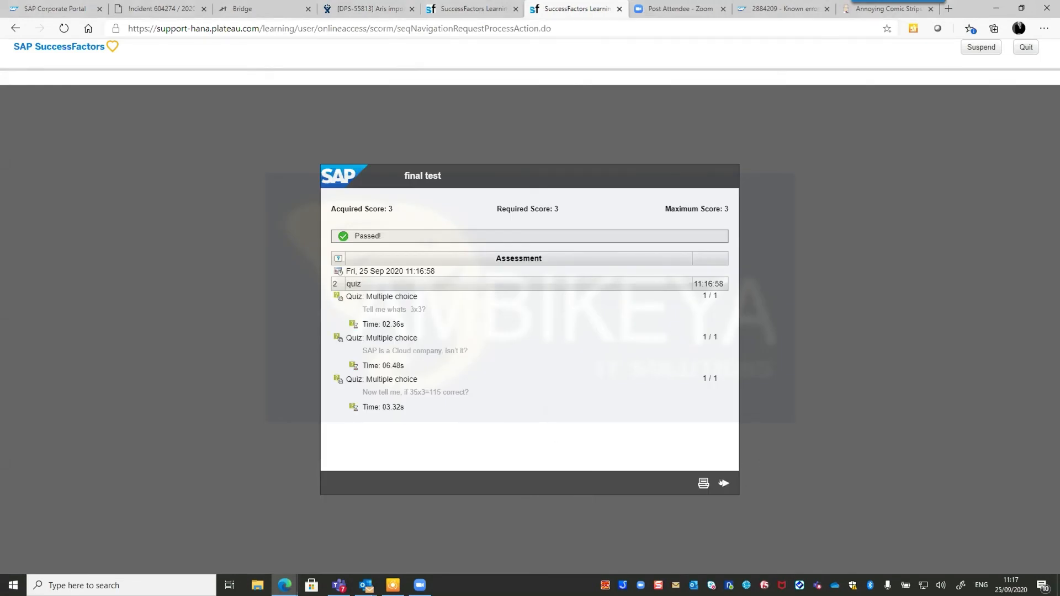
pyautogui.click(724, 483)
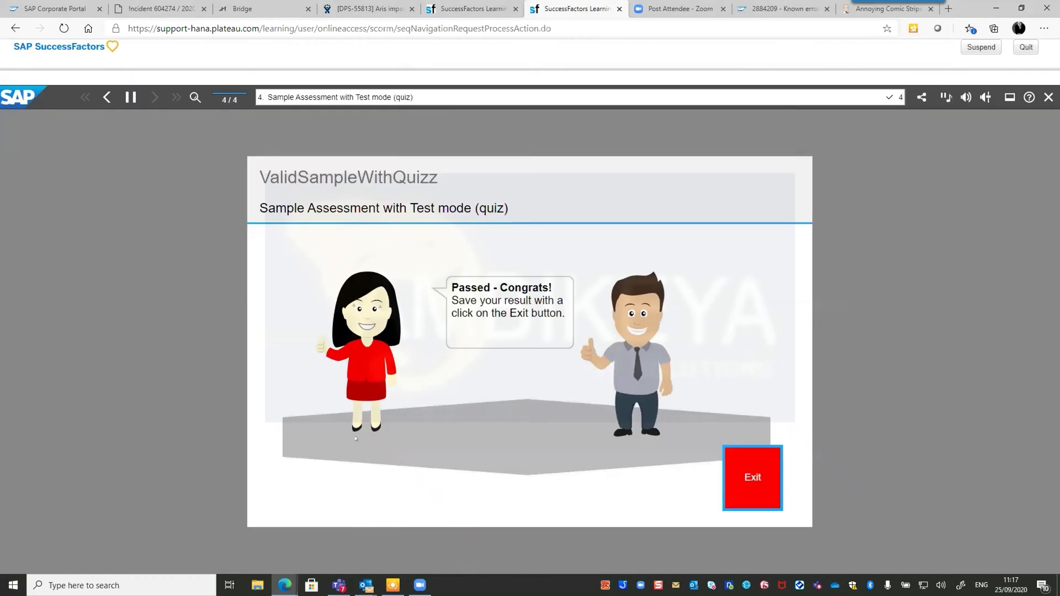
pyautogui.hotkey('alt', 'Tab')
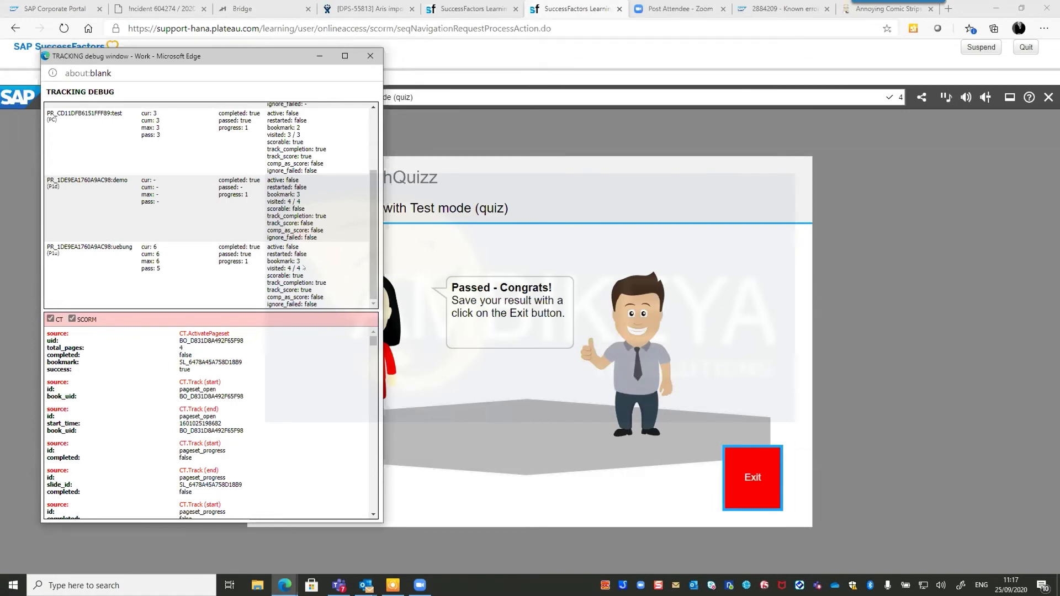
# Scroll the SCO score table and CT/SCORM log, highlight the SetValue call, and close the debug window.
pyautogui.scroll(1, 303, 268)
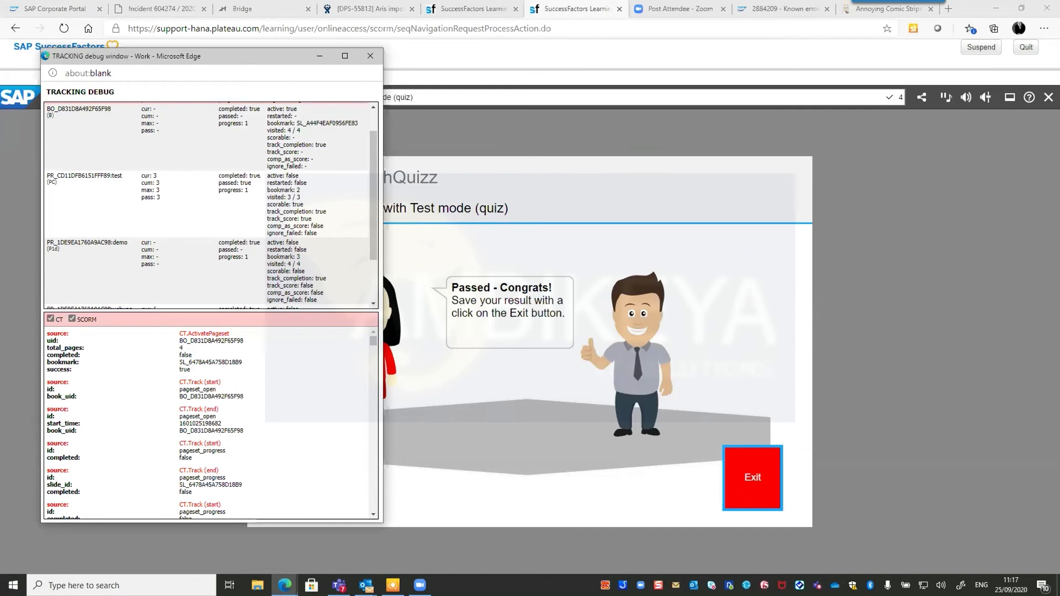
pyautogui.scroll(1, 250, 191)
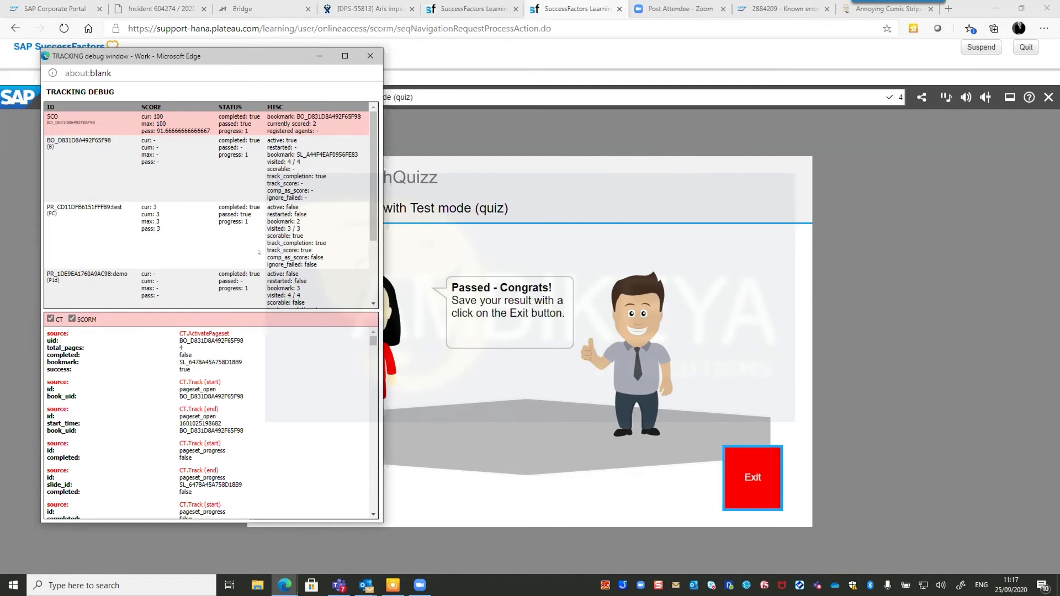
pyautogui.scroll(-2, 250, 226)
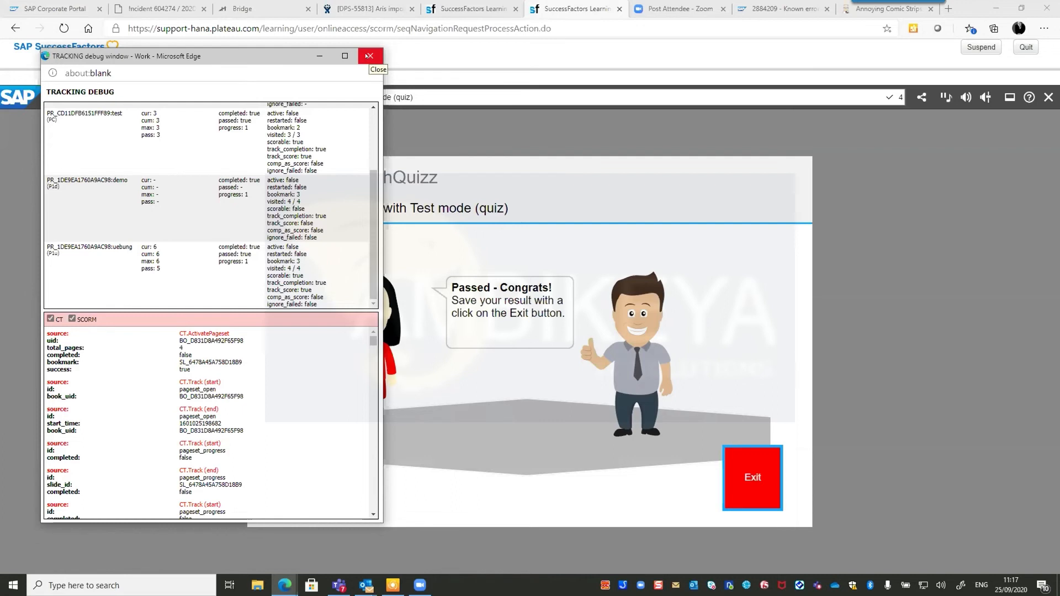
pyautogui.scroll(-7, 190, 455)
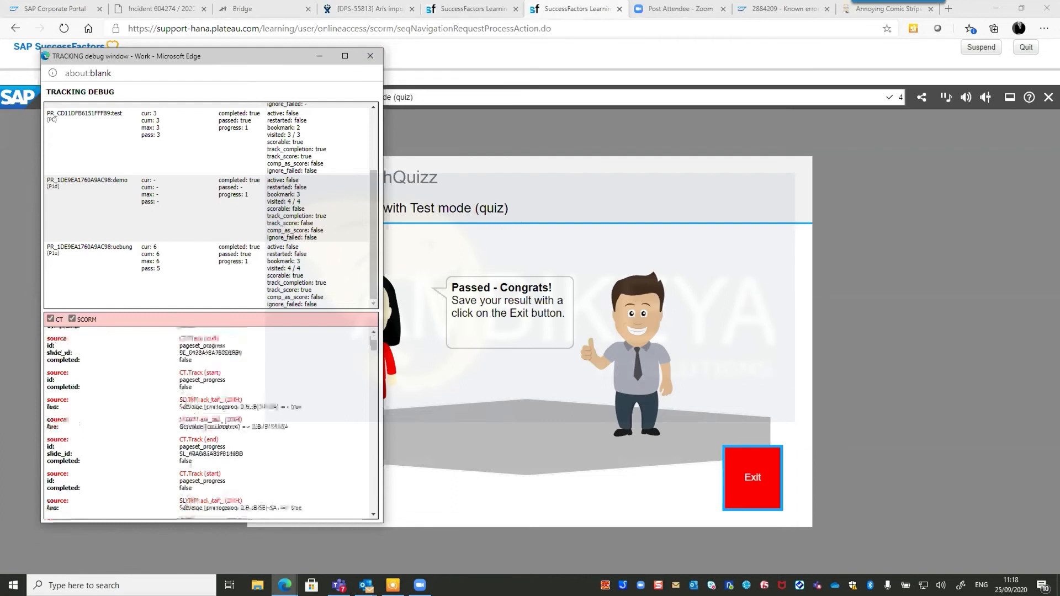
pyautogui.scroll(-3, 188, 454)
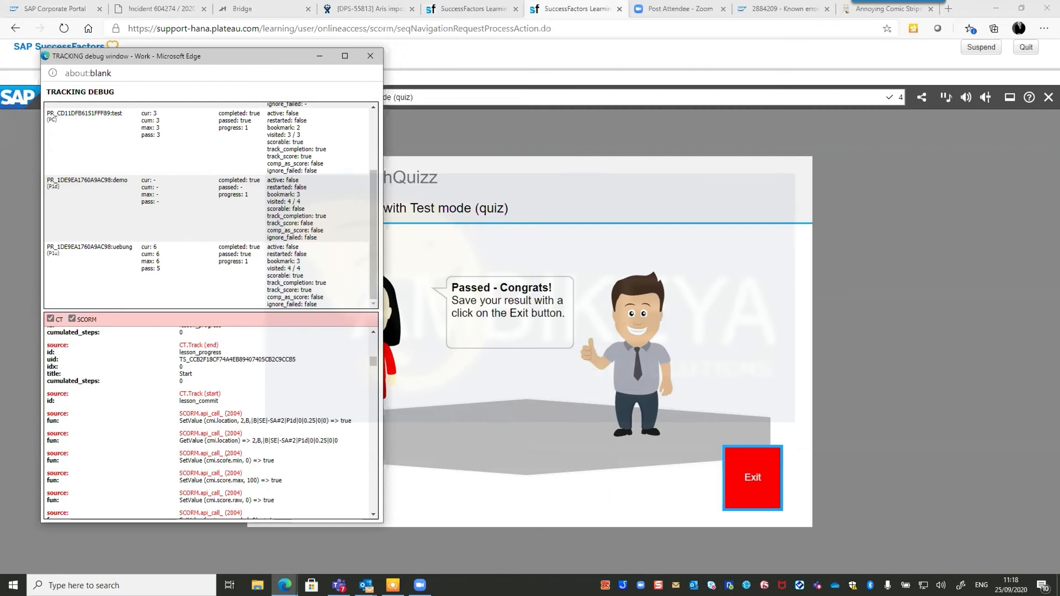
pyautogui.scroll(-3, 215, 447)
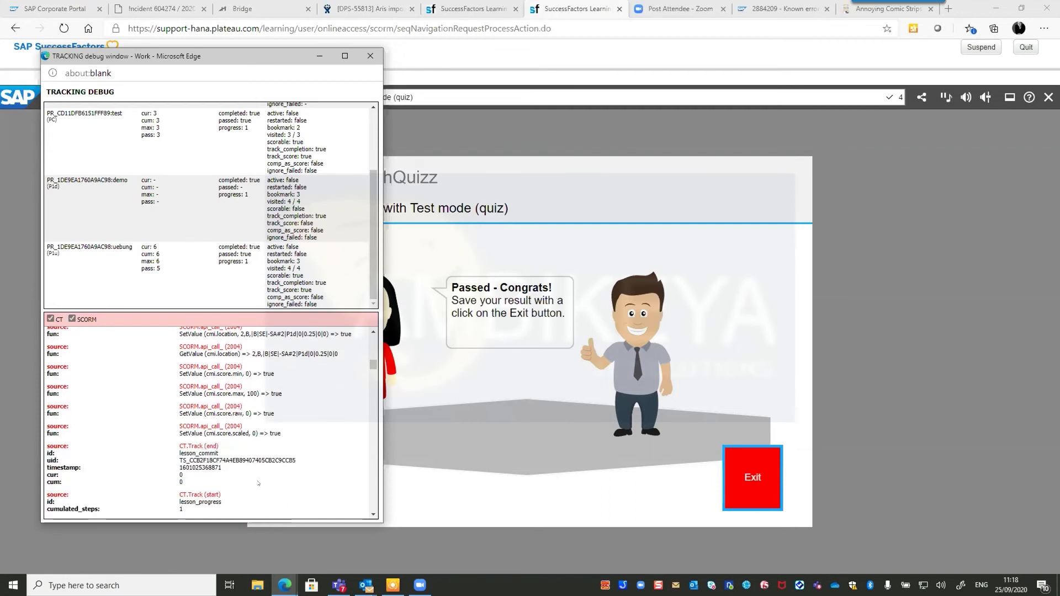
pyautogui.scroll(-3, 243, 474)
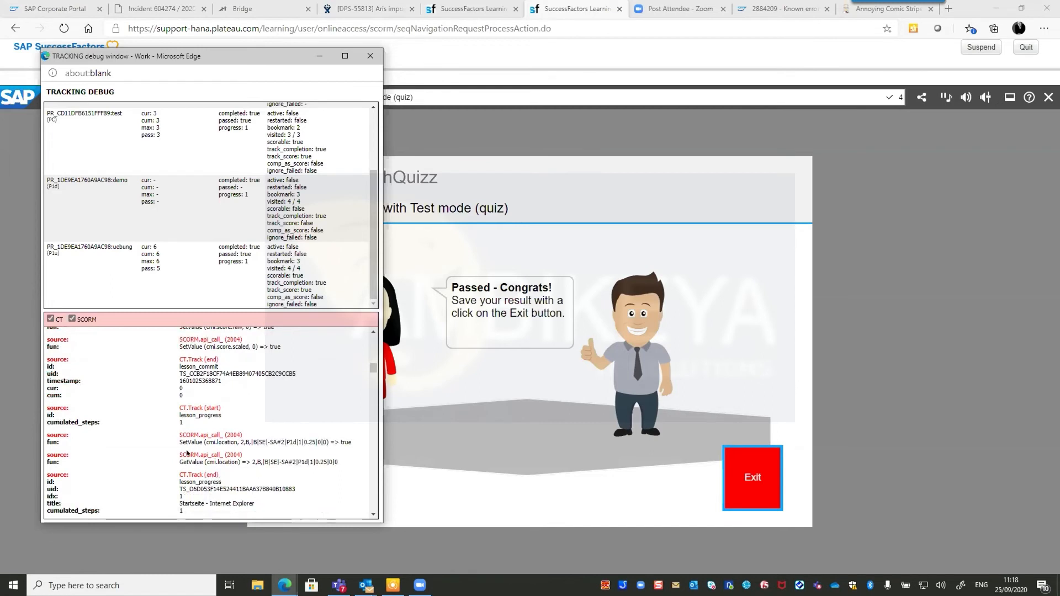
pyautogui.moveTo(179, 437); pyautogui.dragTo(356, 446)
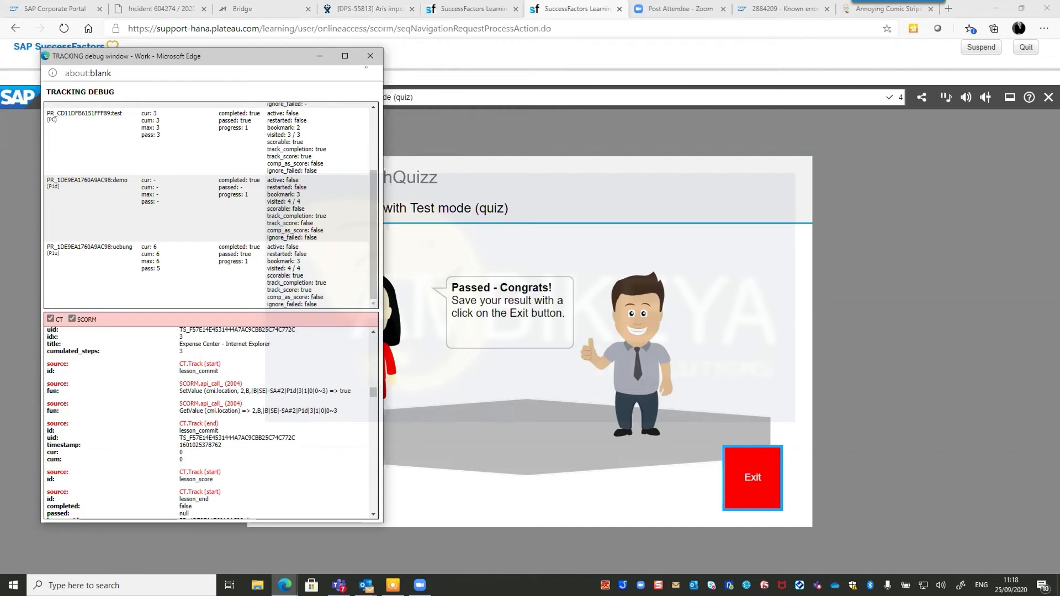
pyautogui.click(370, 56)
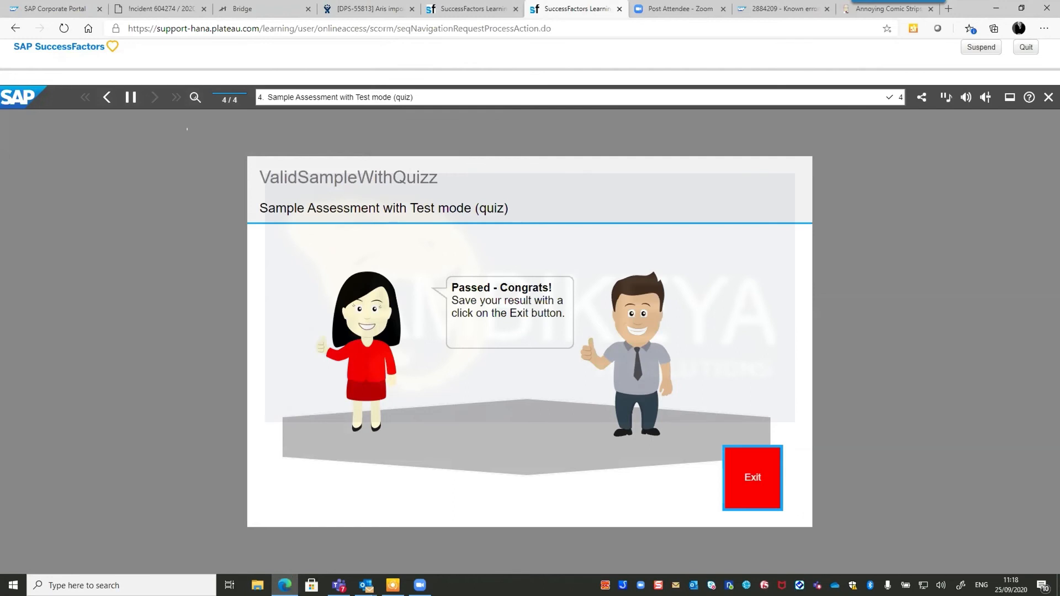
# Quit the course session, confirm the exit, and close the already-completed content tab.
pyautogui.click(1025, 47)
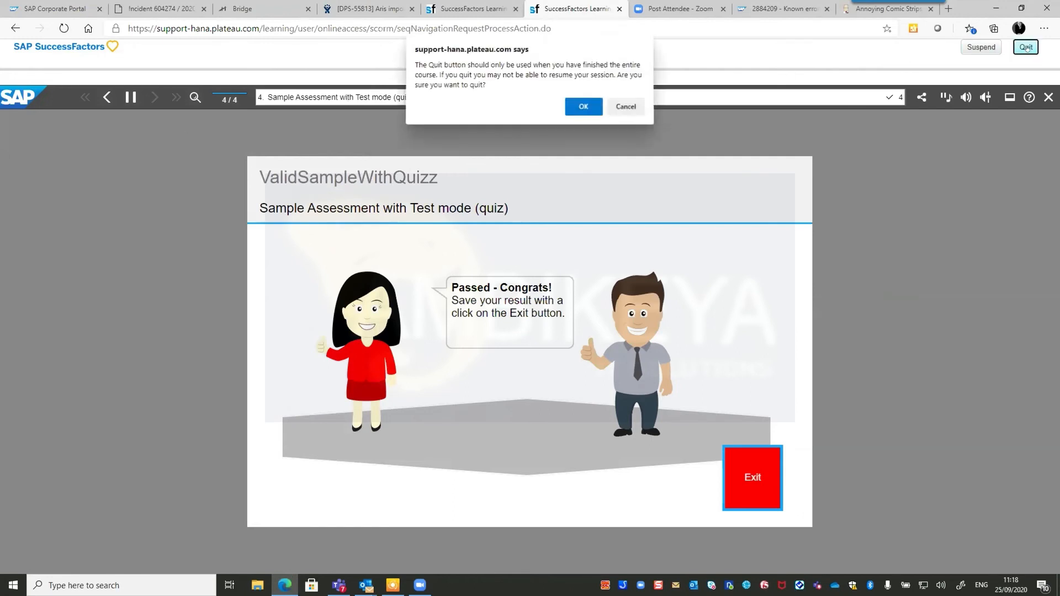
pyautogui.click(584, 108)
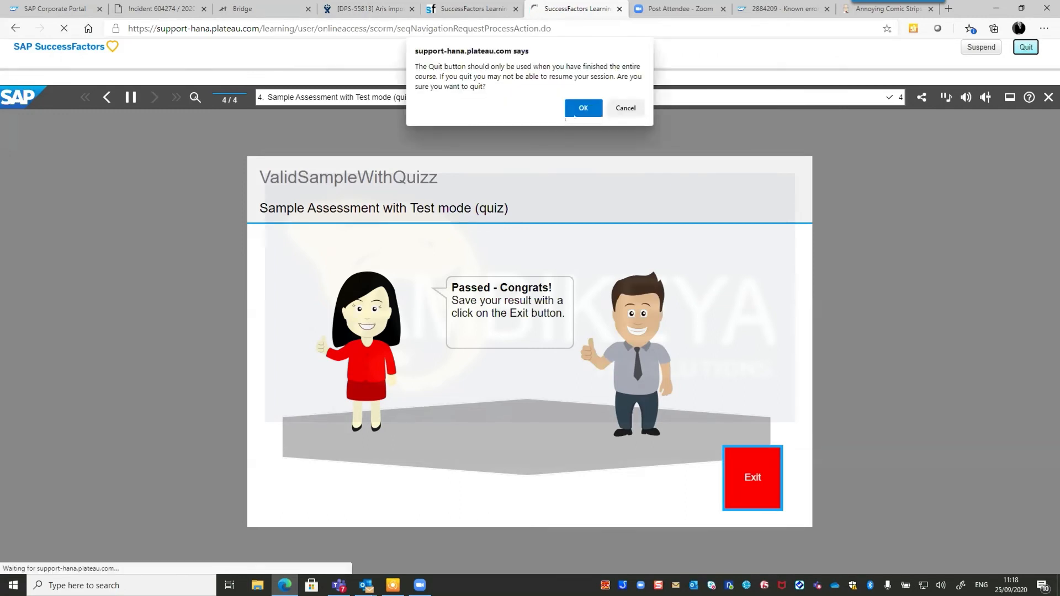
pyautogui.click(613, 112)
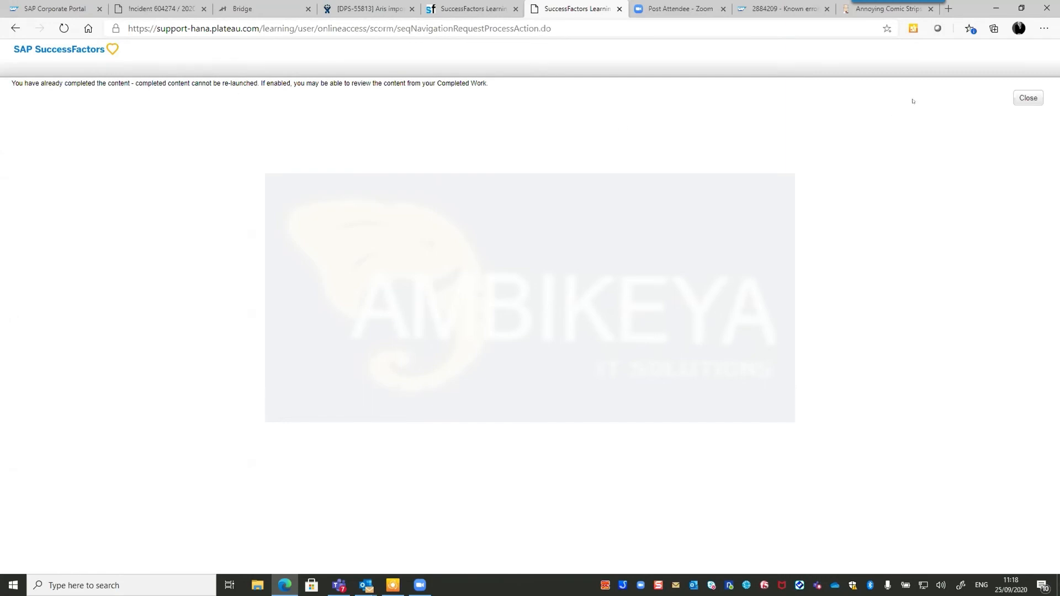
pyautogui.hotkey('ctrl', 'w')
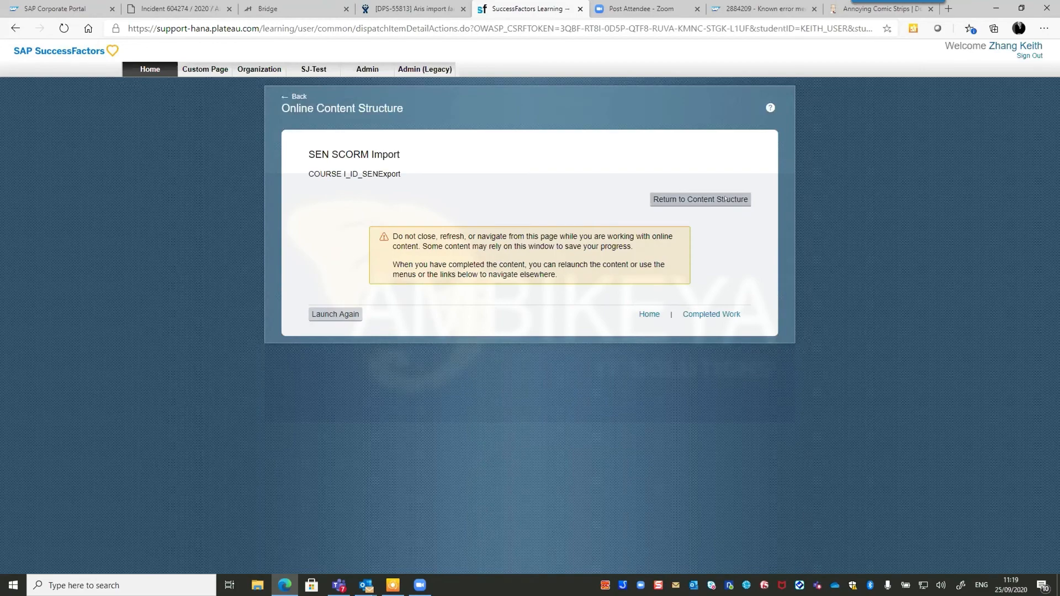
# Go from Return to Content Structure back through the course details to the Learning home page.
pyautogui.click(725, 199)
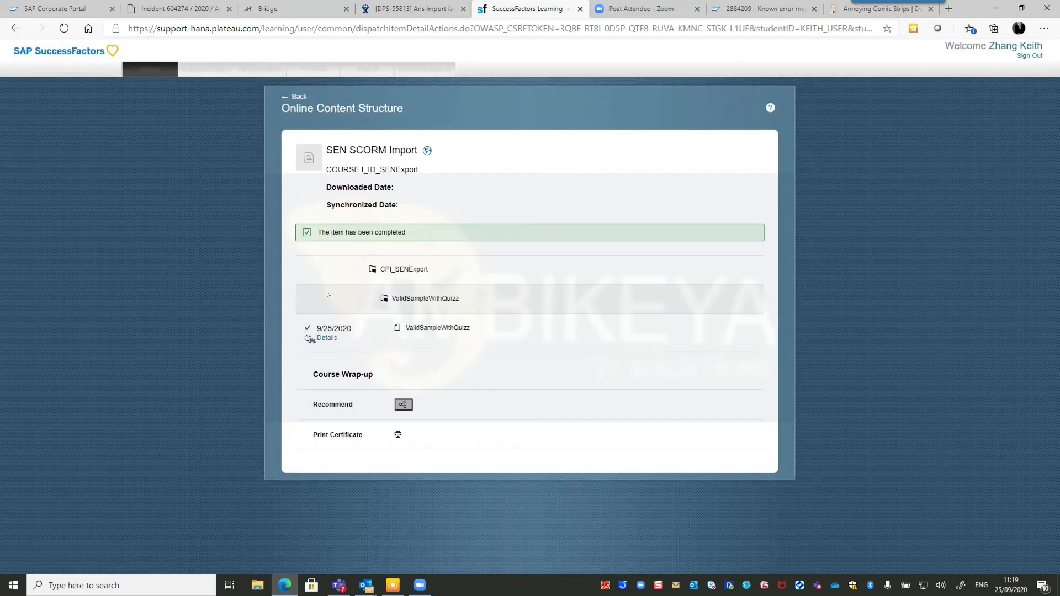
pyautogui.click(287, 110)
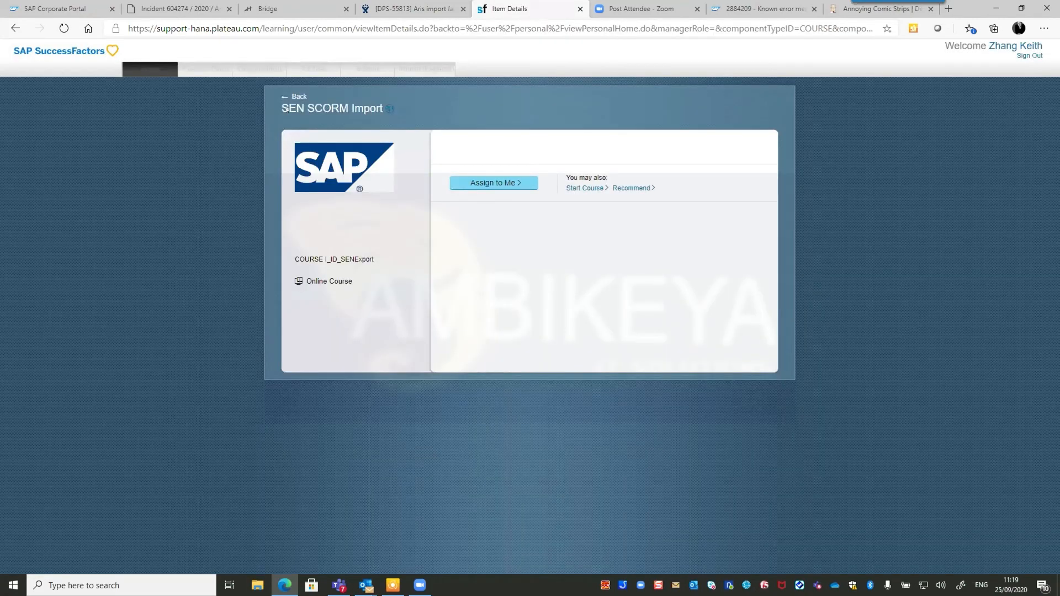
pyautogui.click(293, 97)
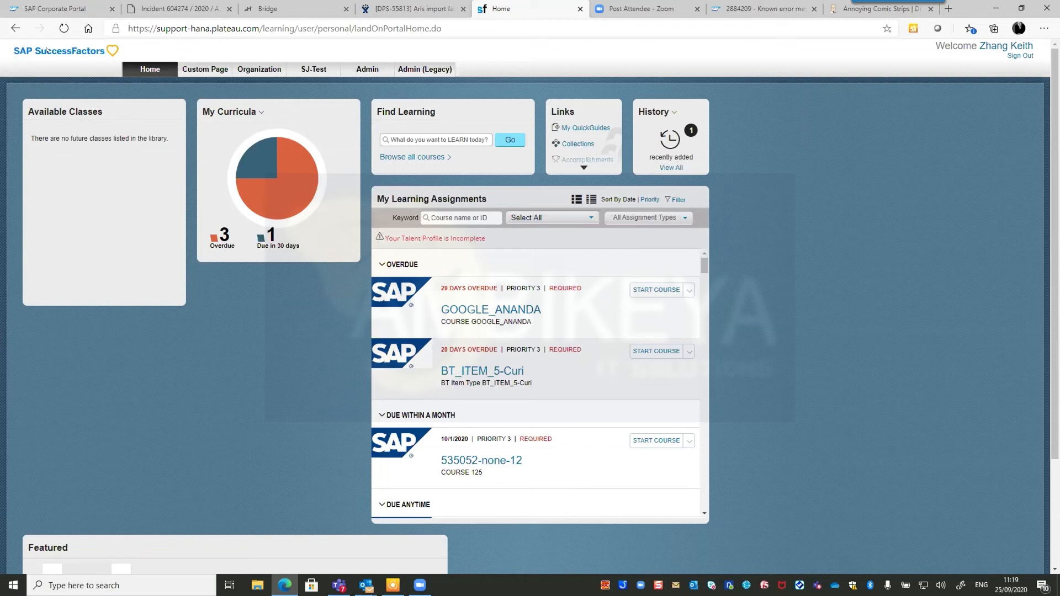
# Turn on JavaScript client debugging at DEBUG level via the hidden Enable Content Debug link, then close the popup.
pyautogui.press('Tab')
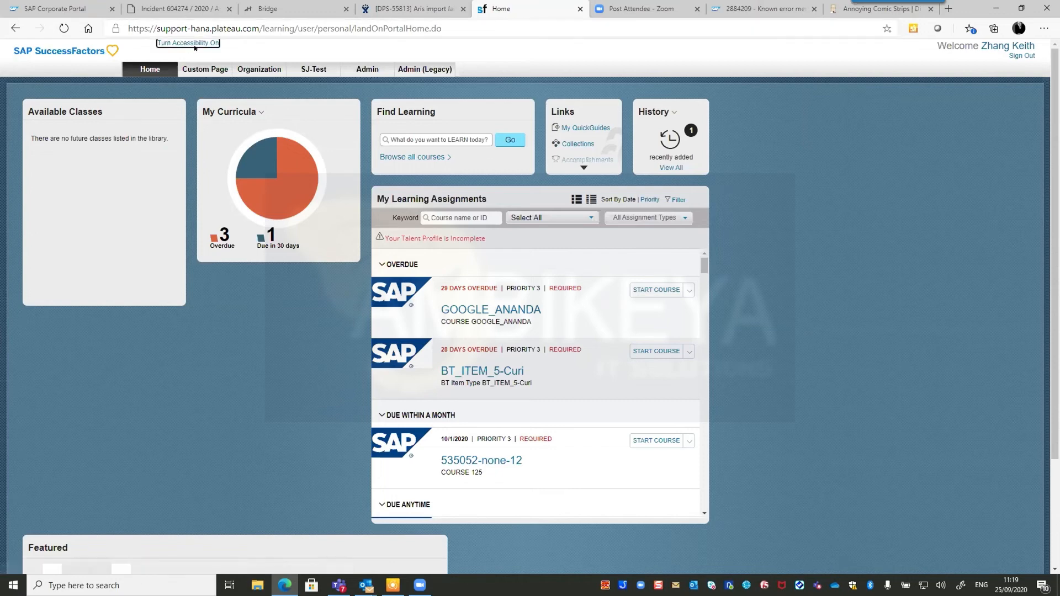
pyautogui.press('Tab')
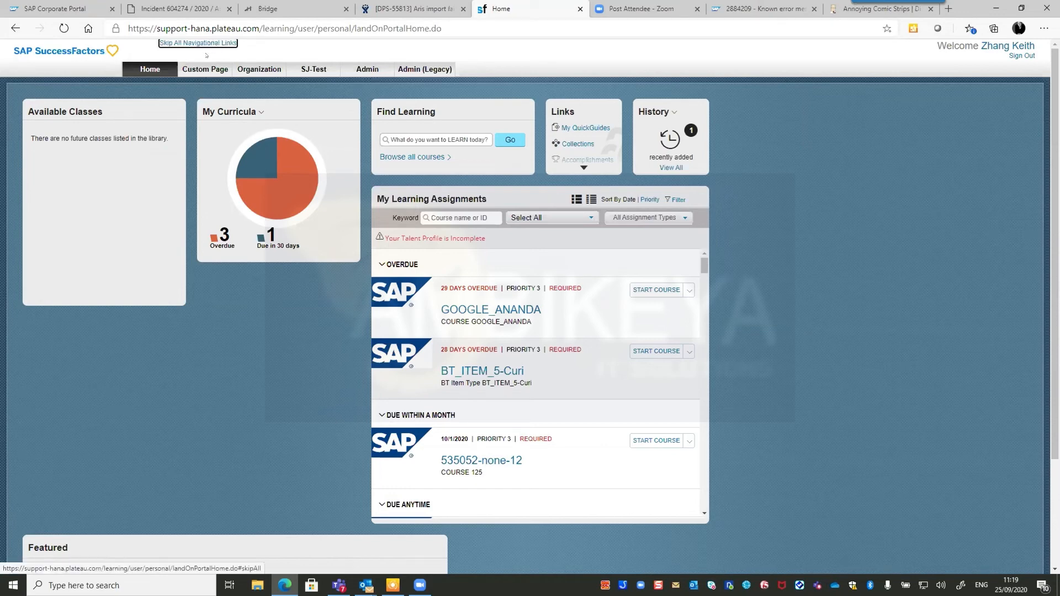
pyautogui.press('Tab')
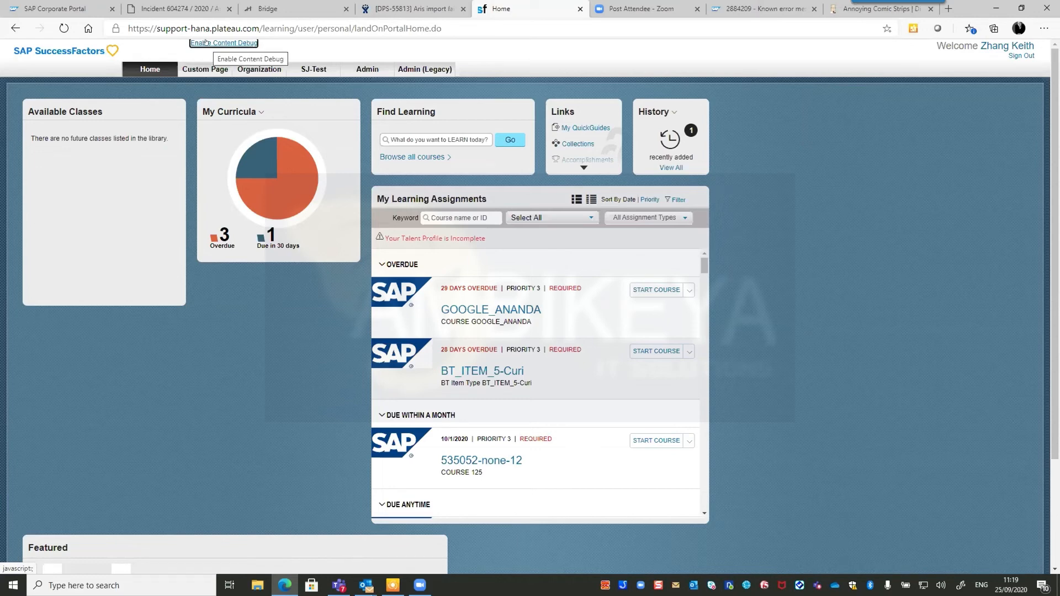
pyautogui.click(205, 43)
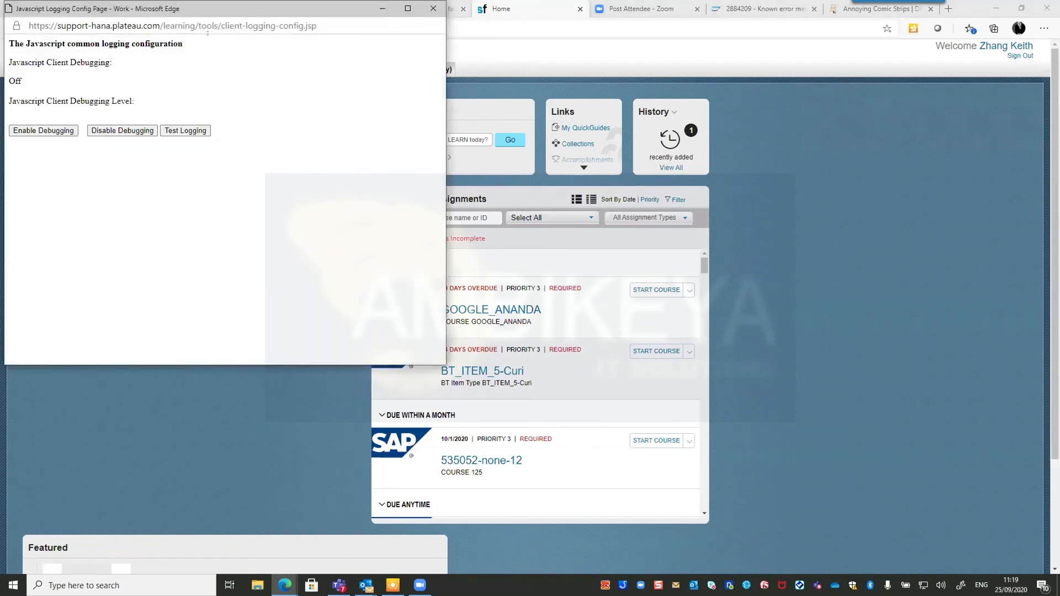
pyautogui.moveTo(223, 14); pyautogui.dragTo(319, 90)
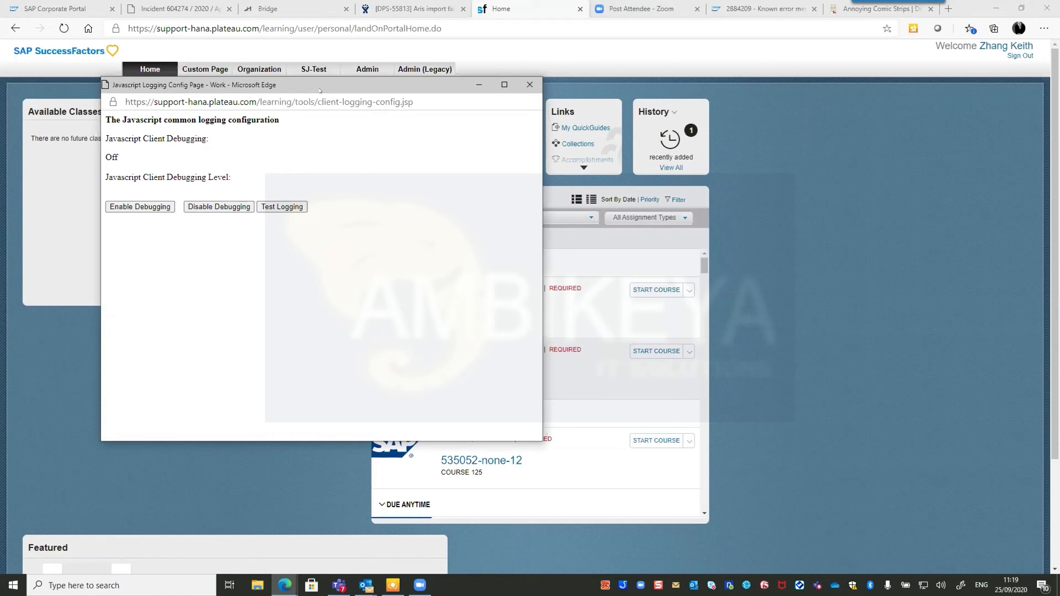
pyautogui.click(127, 207)
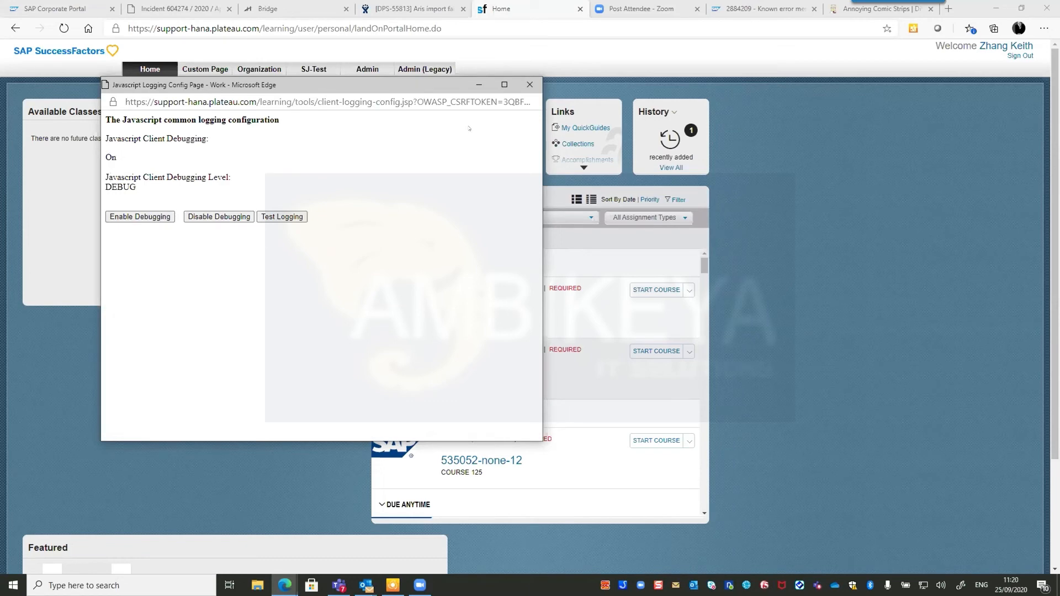
pyautogui.click(529, 84)
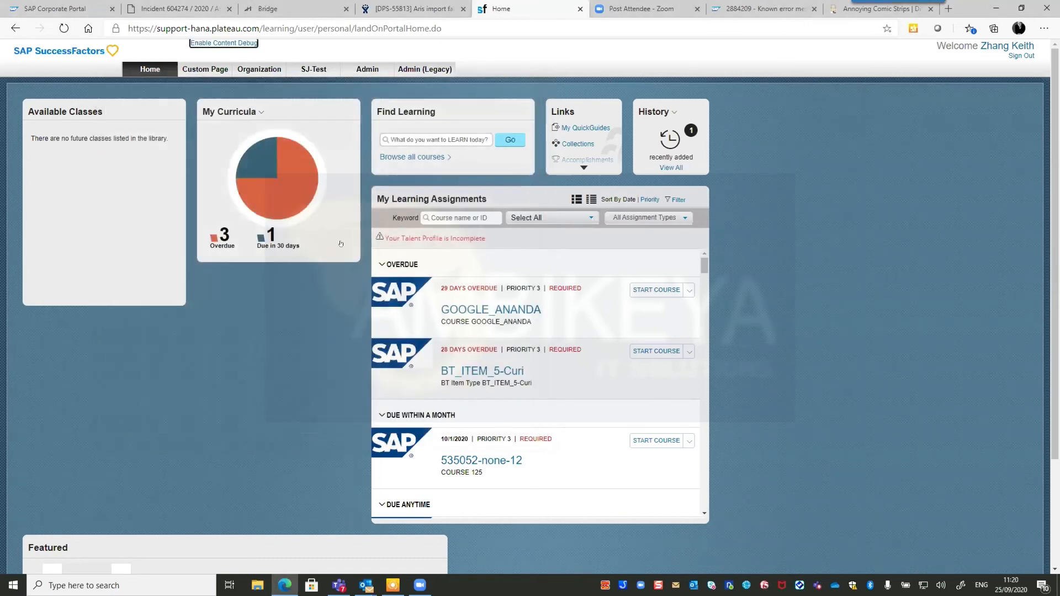
# Filter assignments by 'sen' and start the SEN Content from Manager course.
pyautogui.click(448, 213)
pyautogui.write('sen')
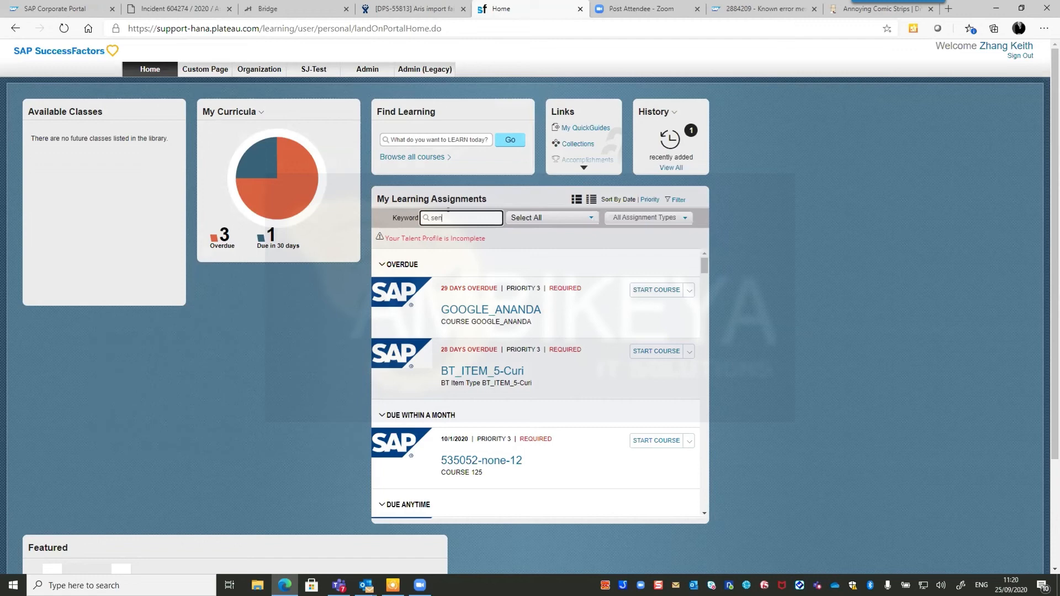
pyautogui.scroll(-2, 526, 404)
pyautogui.scroll(-2, 526, 404)
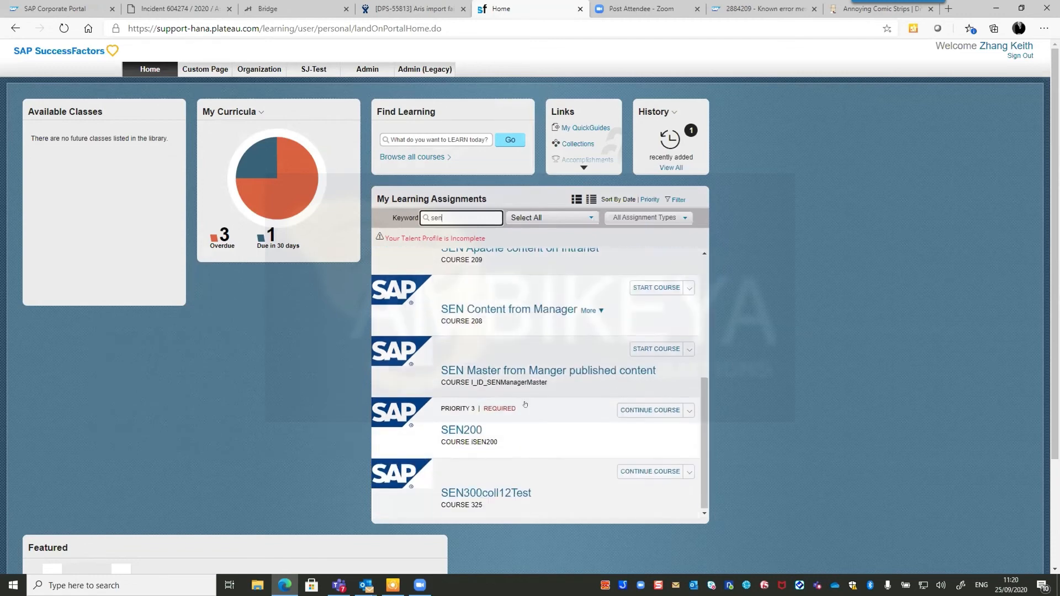
pyautogui.scroll(-2, 505, 470)
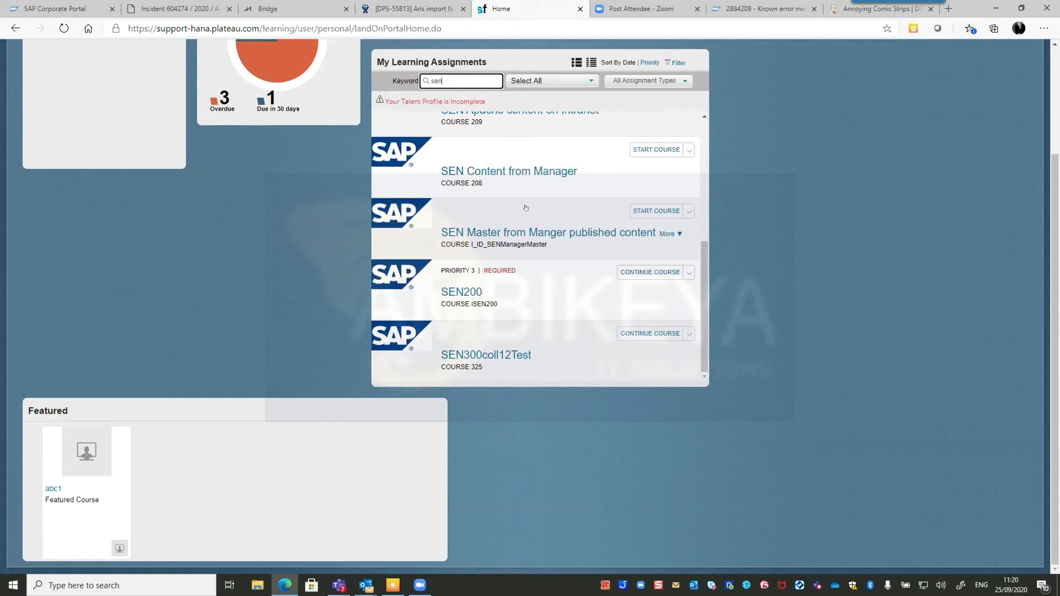
pyautogui.scroll(3, 491, 259)
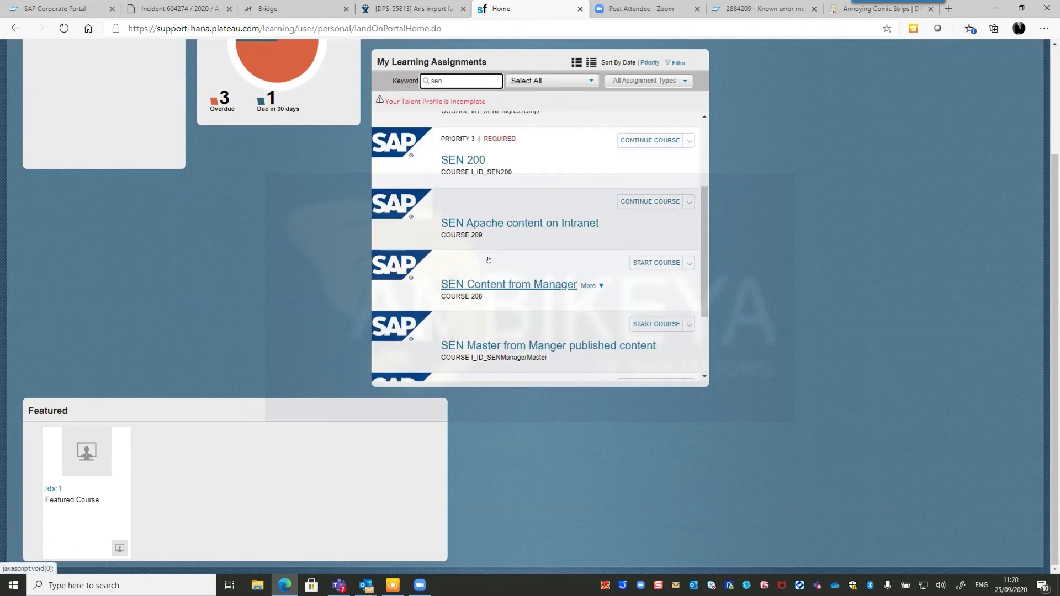
pyautogui.scroll(2, 488, 259)
pyautogui.scroll(-2, 491, 282)
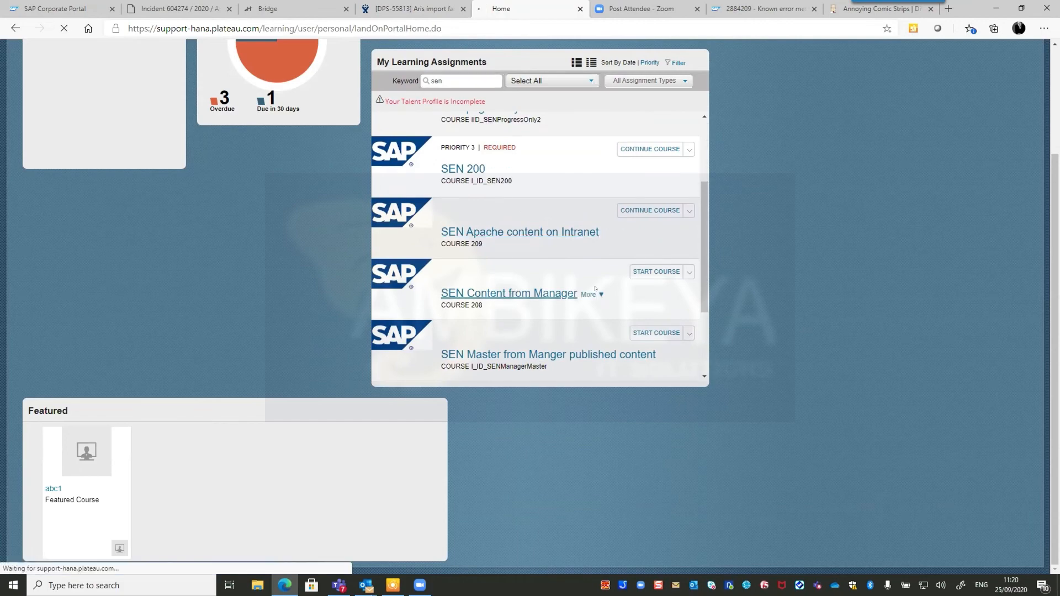
pyautogui.click(580, 293)
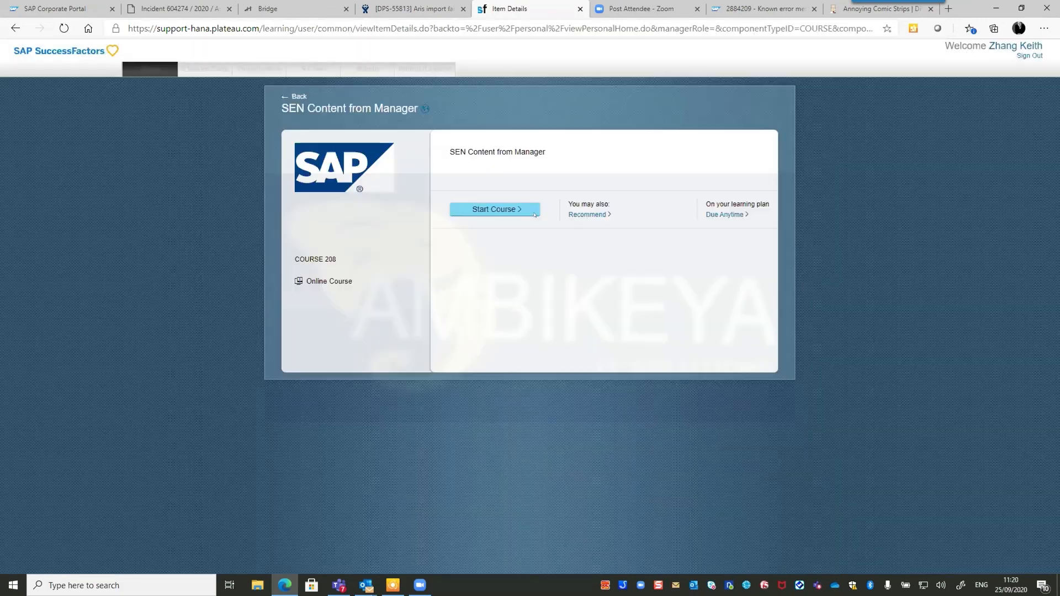
pyautogui.click(502, 211)
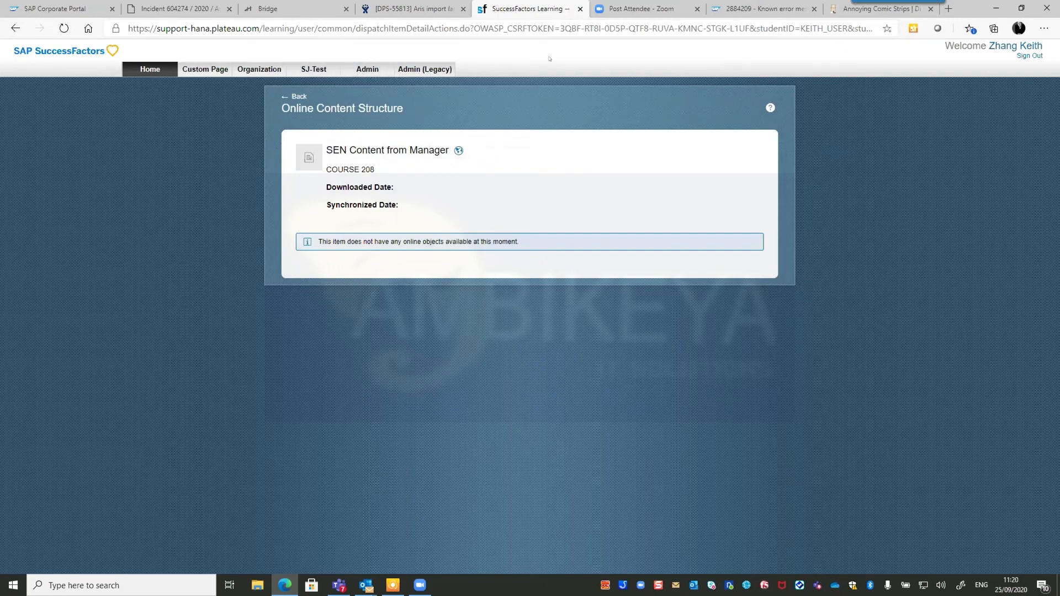
pyautogui.click(1044, 28)
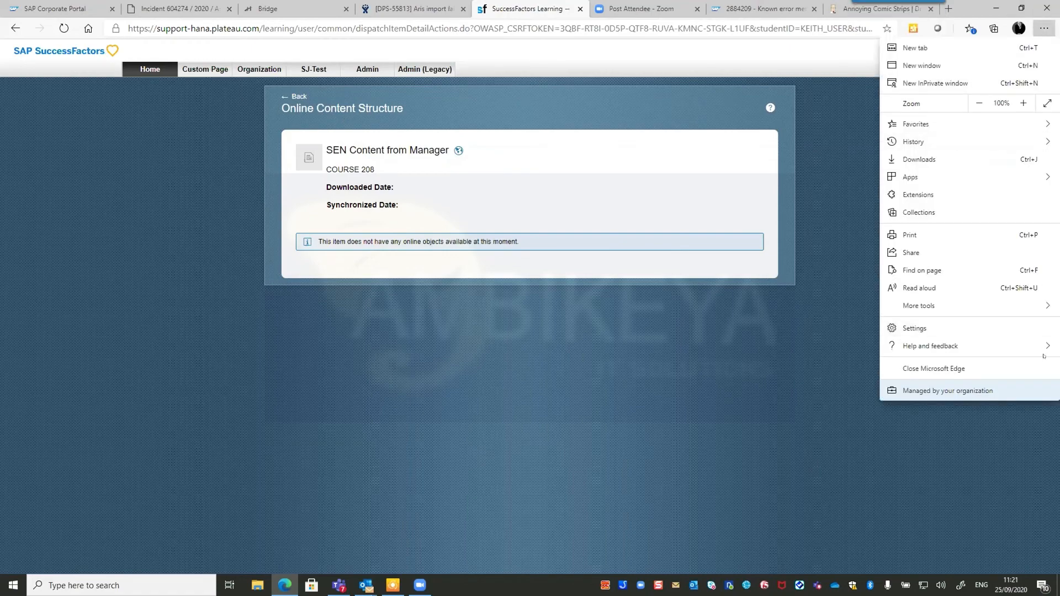
# Open Edge's developer tools beside the SEN Content from Manager learning page.
pyautogui.moveTo(1042, 355)
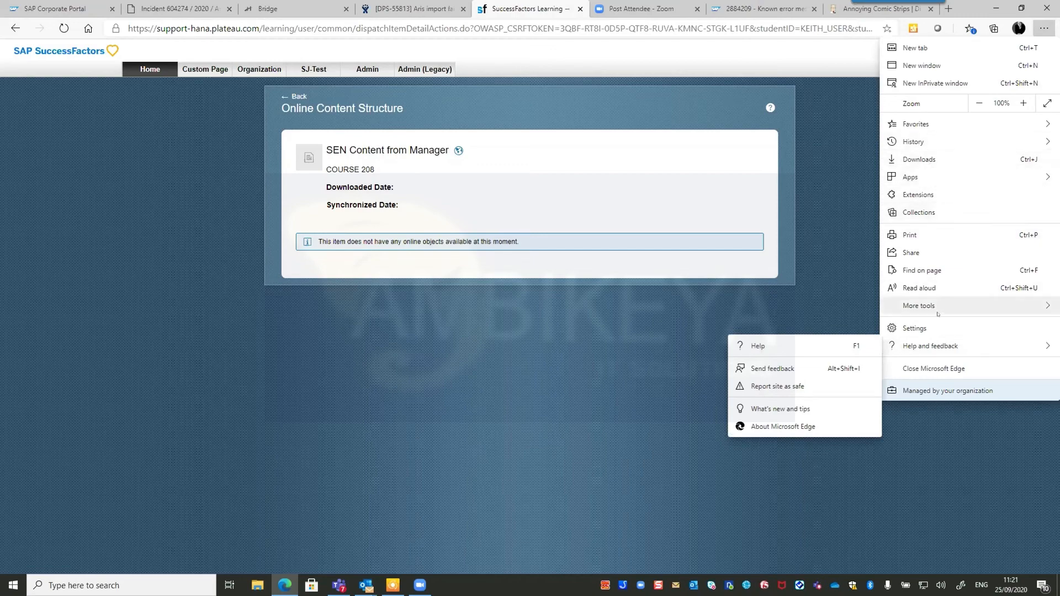
pyautogui.moveTo(932, 306)
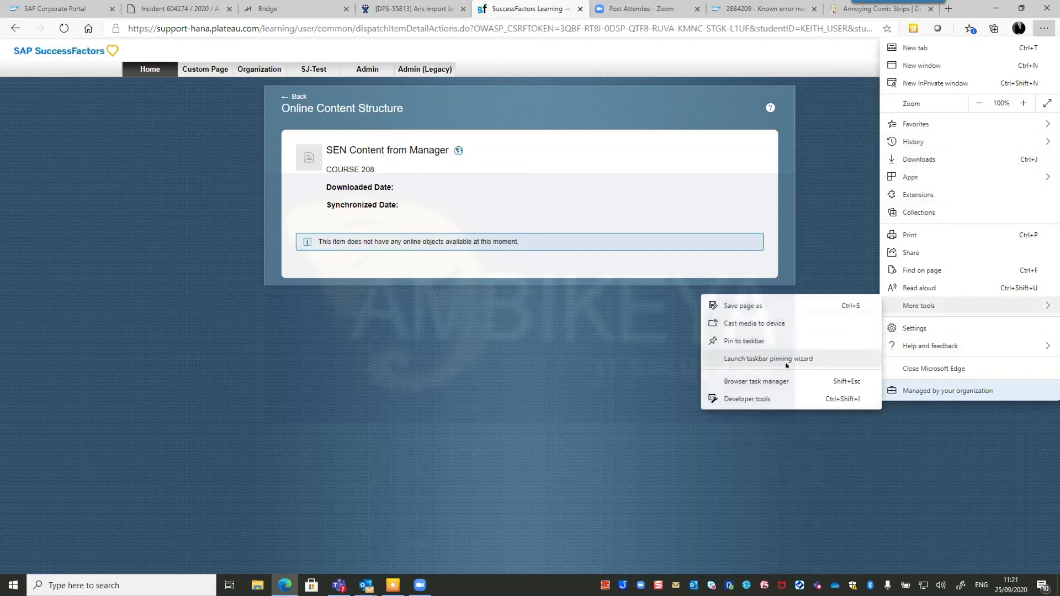
pyautogui.click(762, 399)
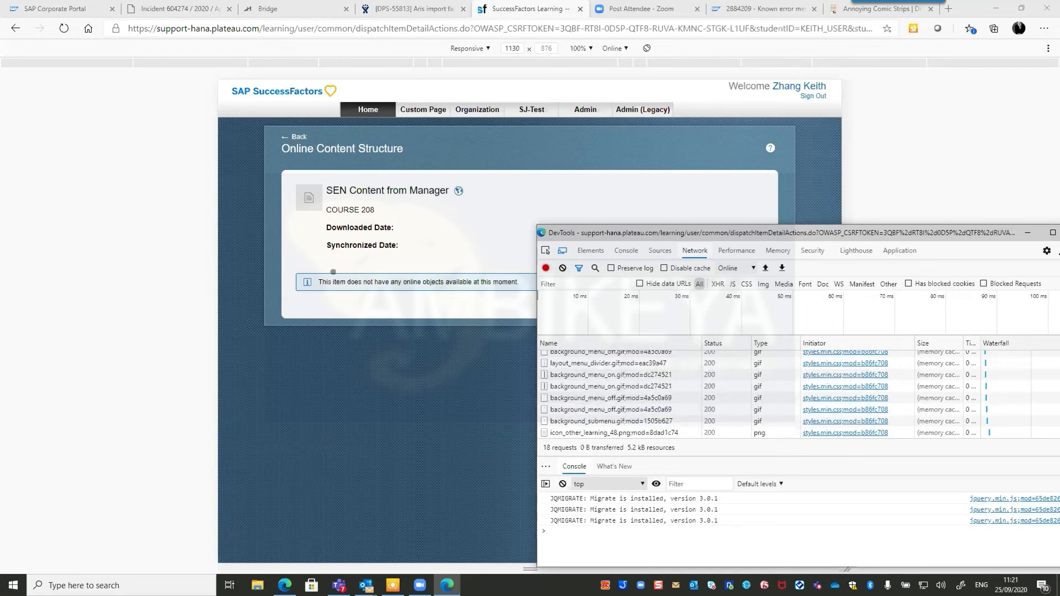
# Find the Bookpages only 2 course from the learning home page and relaunch it with TRACKING debug.
pyautogui.click(286, 130)
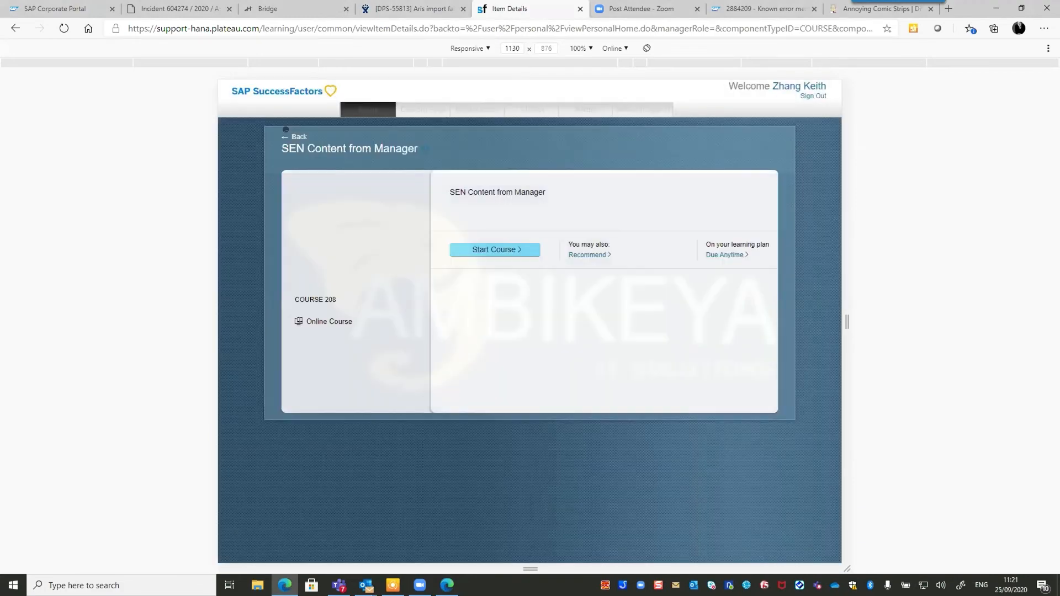
pyautogui.click(300, 137)
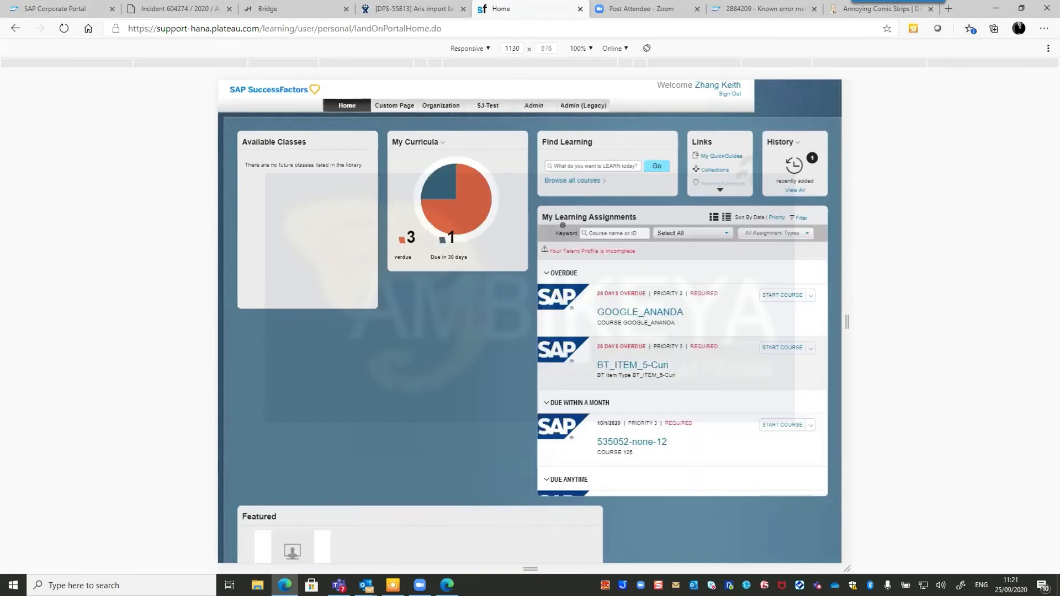
pyautogui.click(598, 228)
pyautogui.write('sen')
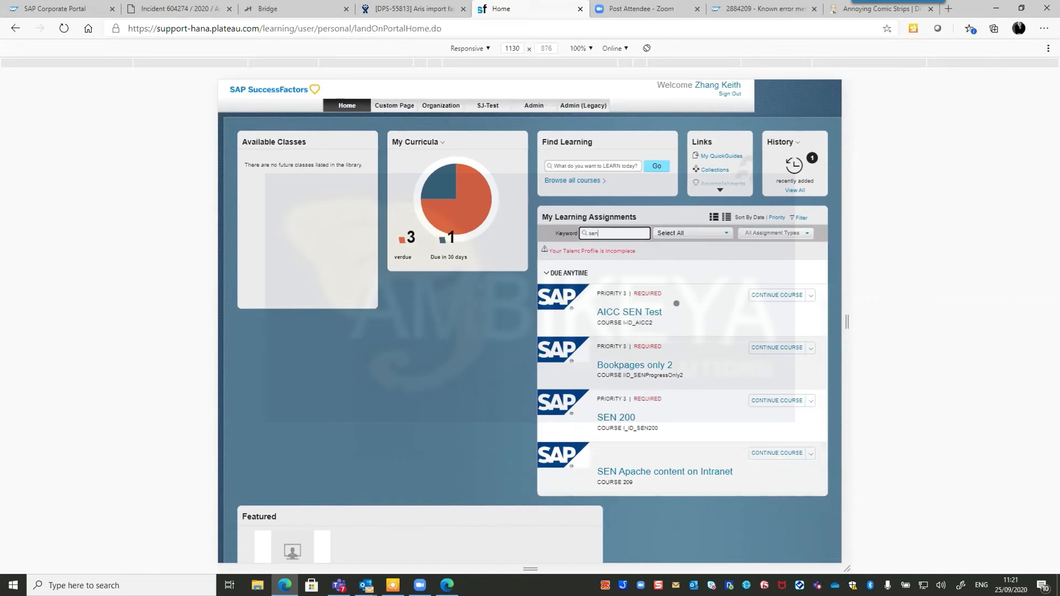
pyautogui.click(636, 365)
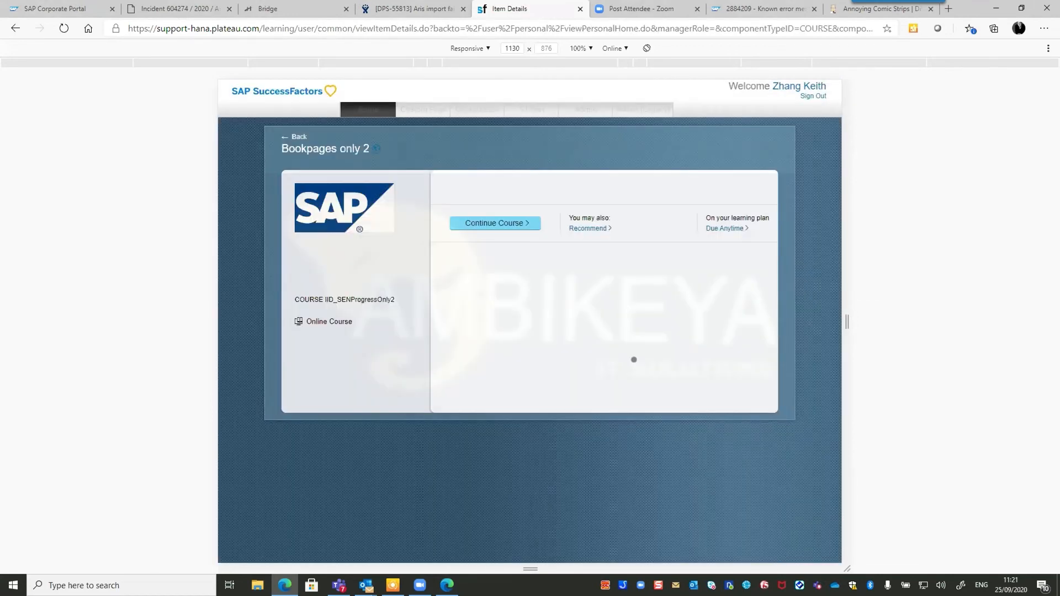
pyautogui.click(499, 220)
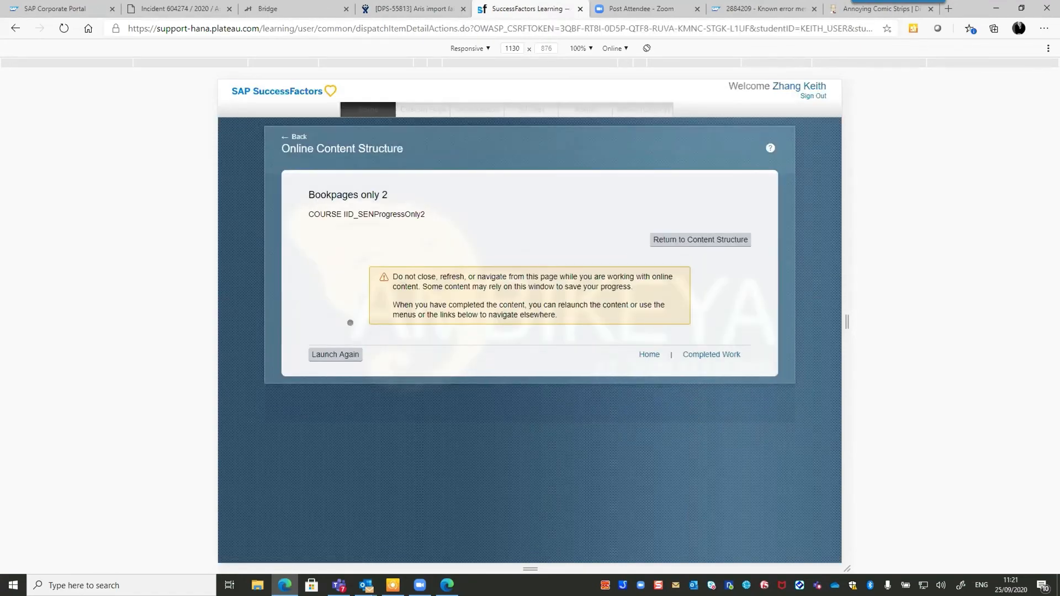
pyautogui.click(337, 356)
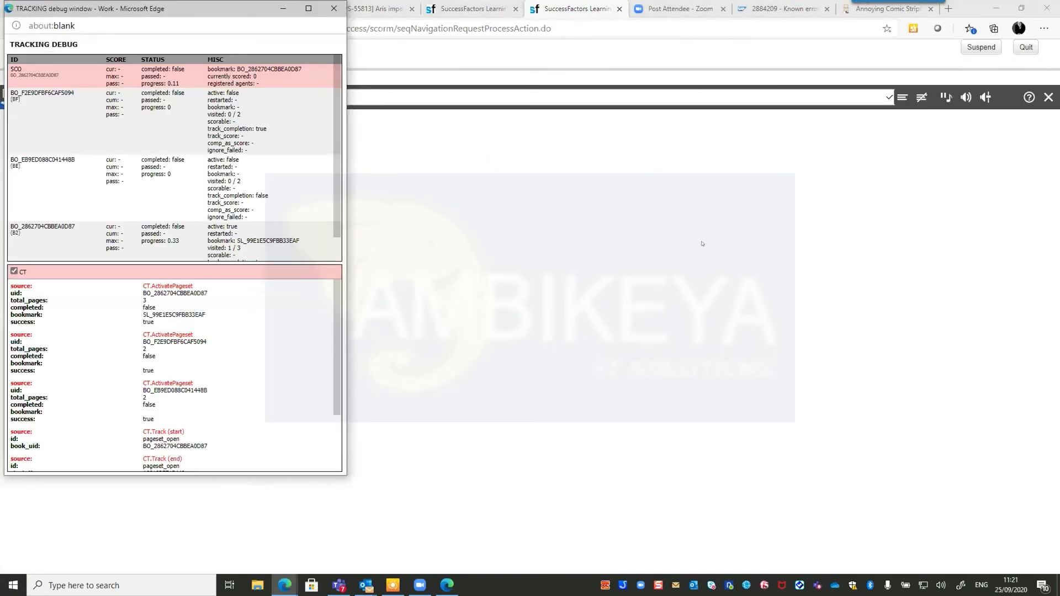
# Open Edge's developer tools and advance the course past the Table of Contents.
pyautogui.click(1043, 28)
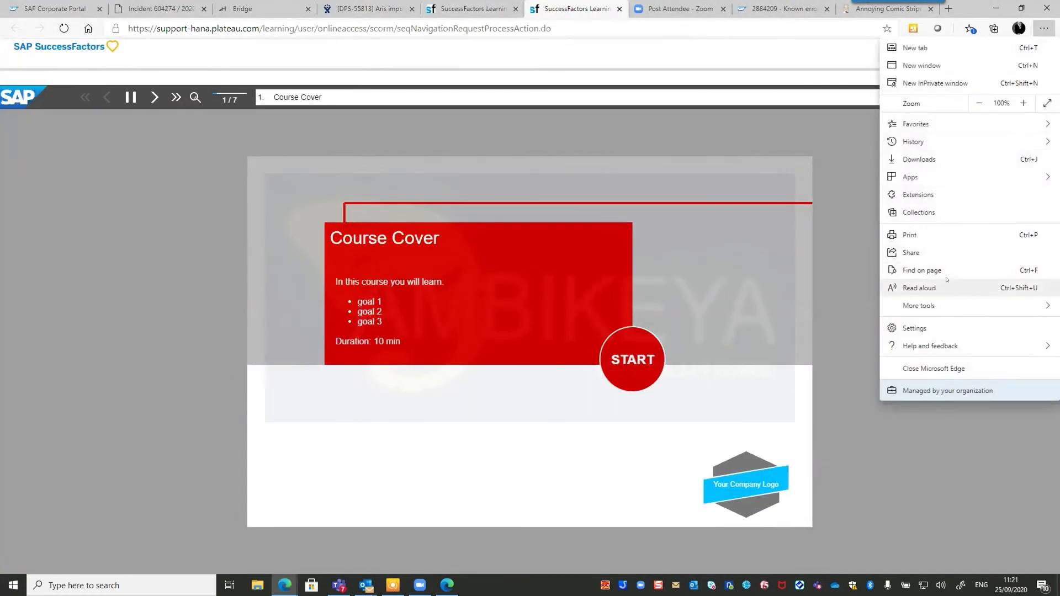
pyautogui.moveTo(938, 306)
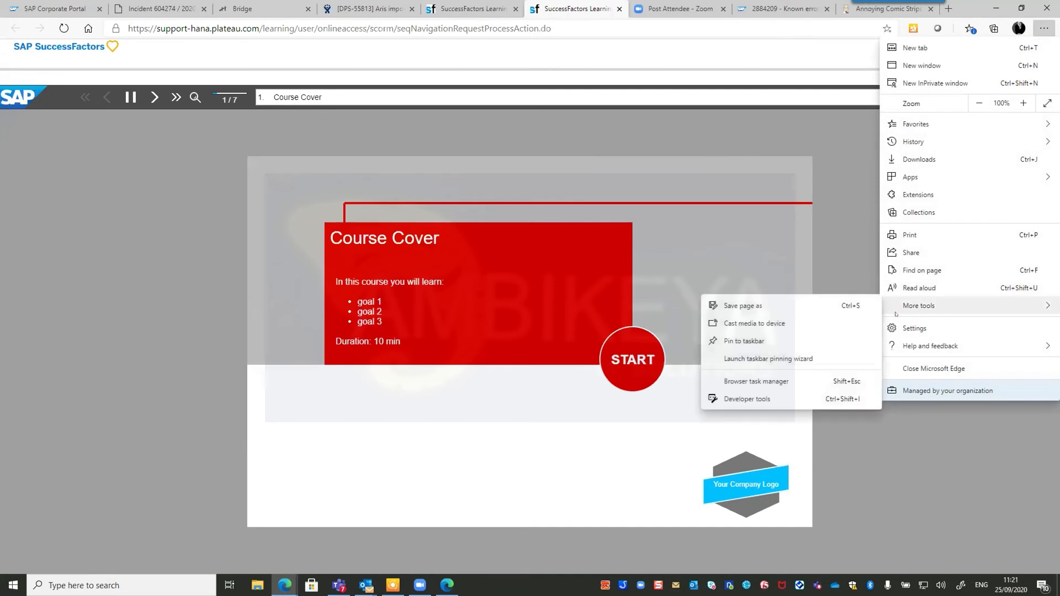
pyautogui.click(751, 395)
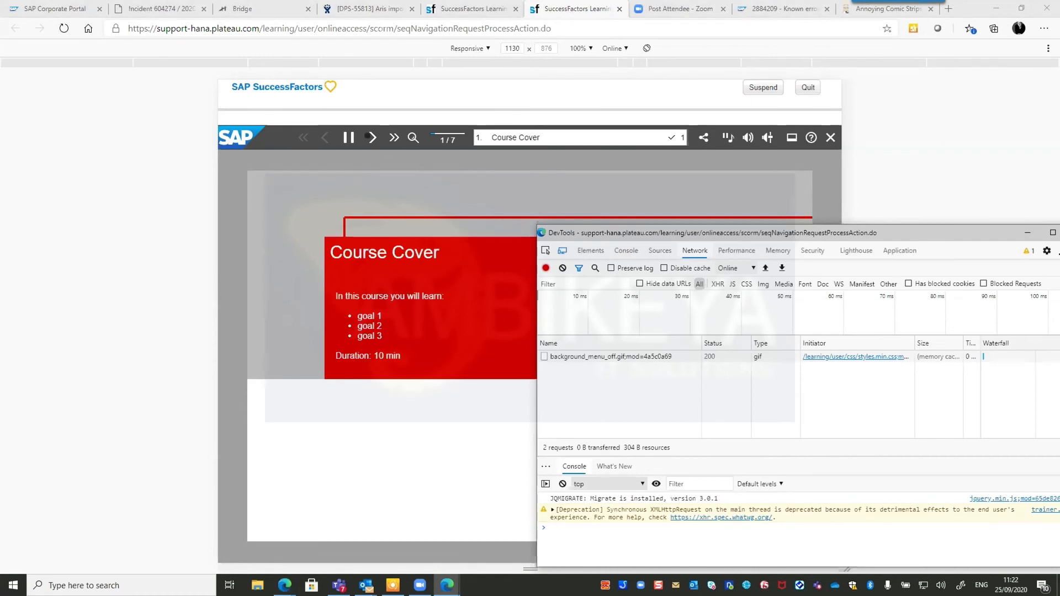
pyautogui.click(369, 137)
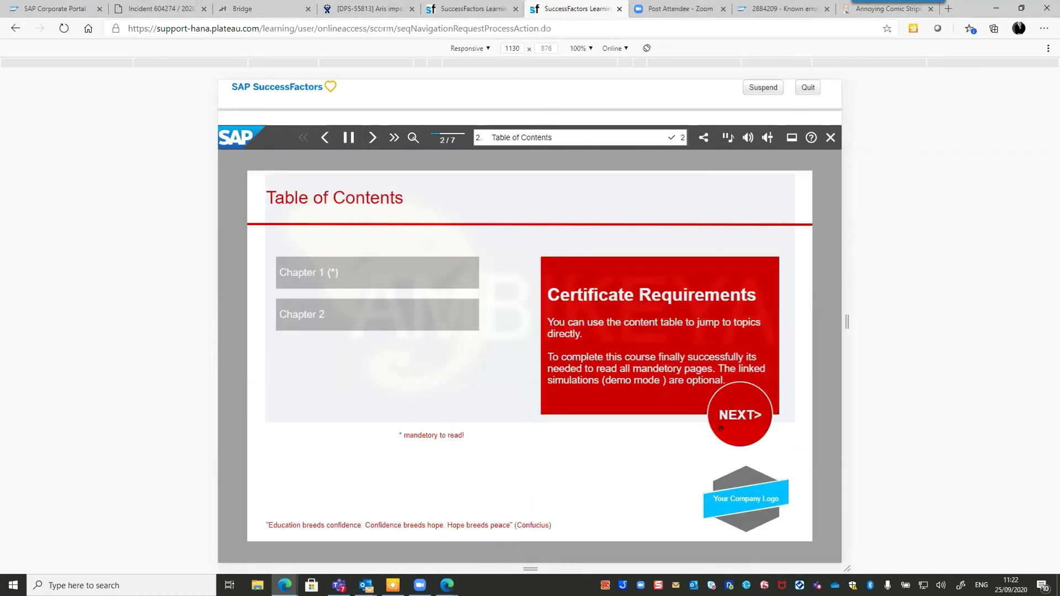
pyautogui.click(730, 412)
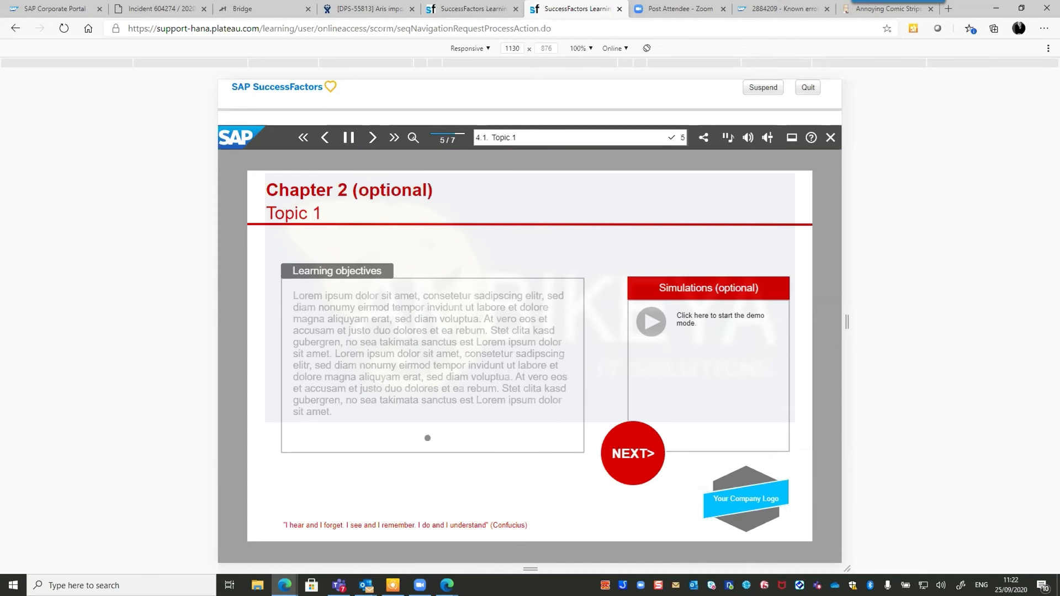
# Maximise the developer tools to review network requests, then minimise them to show the course.
pyautogui.hotkey('alt', 'Tab')
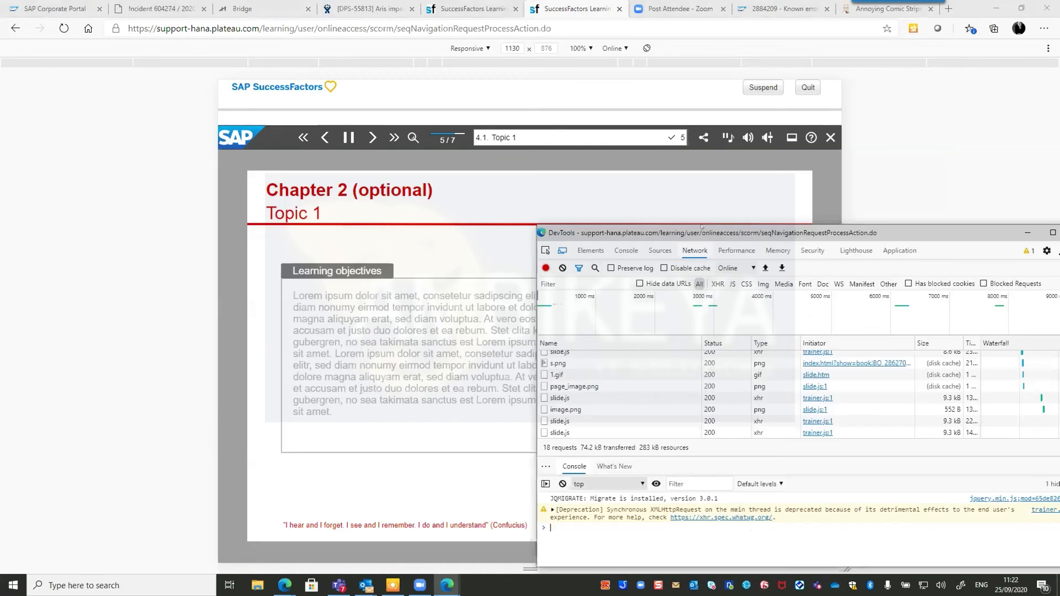
pyautogui.moveTo(708, 232); pyautogui.dragTo(505, 204)
pyautogui.doubleClick(505, 204)
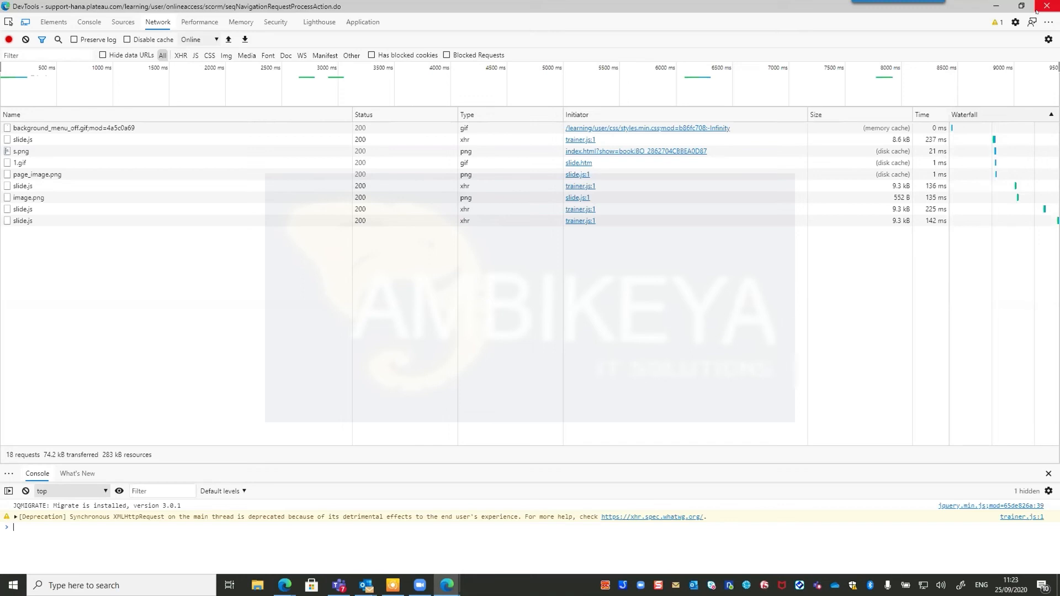
pyautogui.click(995, 6)
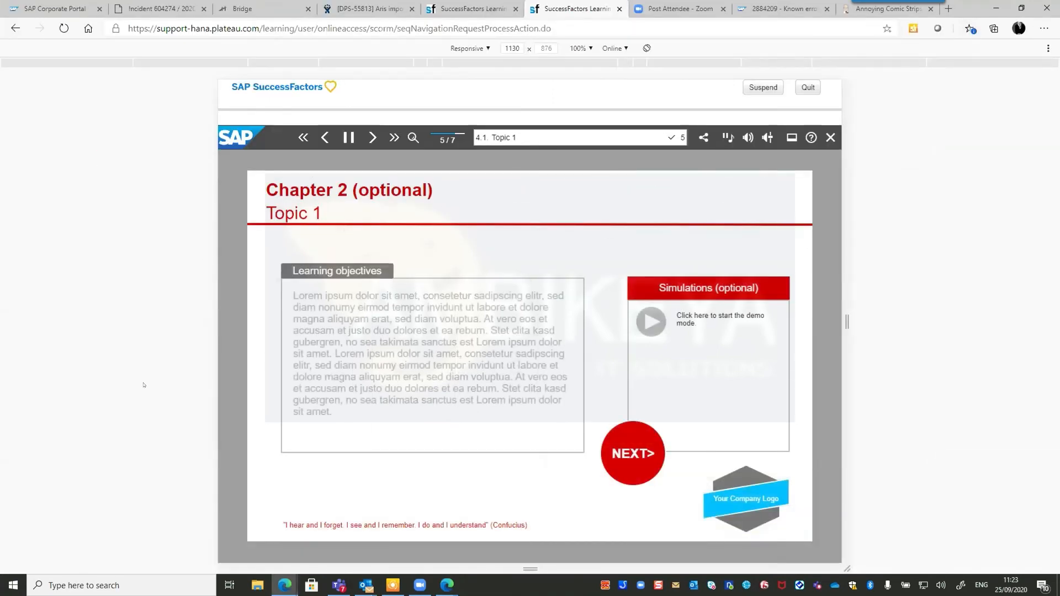
pyautogui.hotkey('alt', 'Tab')
pyautogui.hotkey('alt', 'Tab')
pyautogui.hotkey('alt', 'Tab')
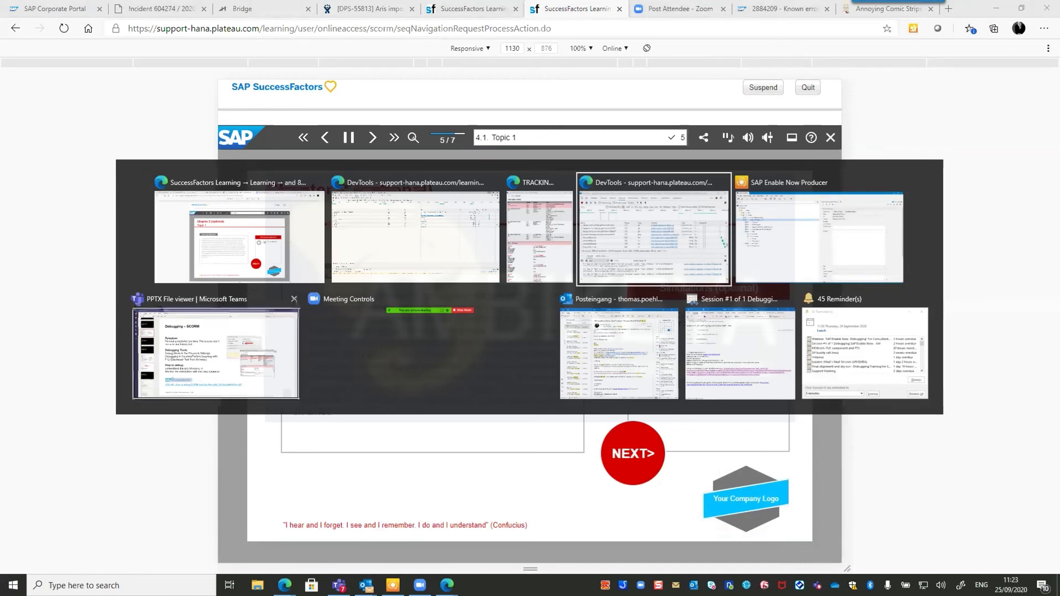
# Open KBA 2905168 from slide 33 of Debugging.pptx in Teams.
pyautogui.click(171, 377)
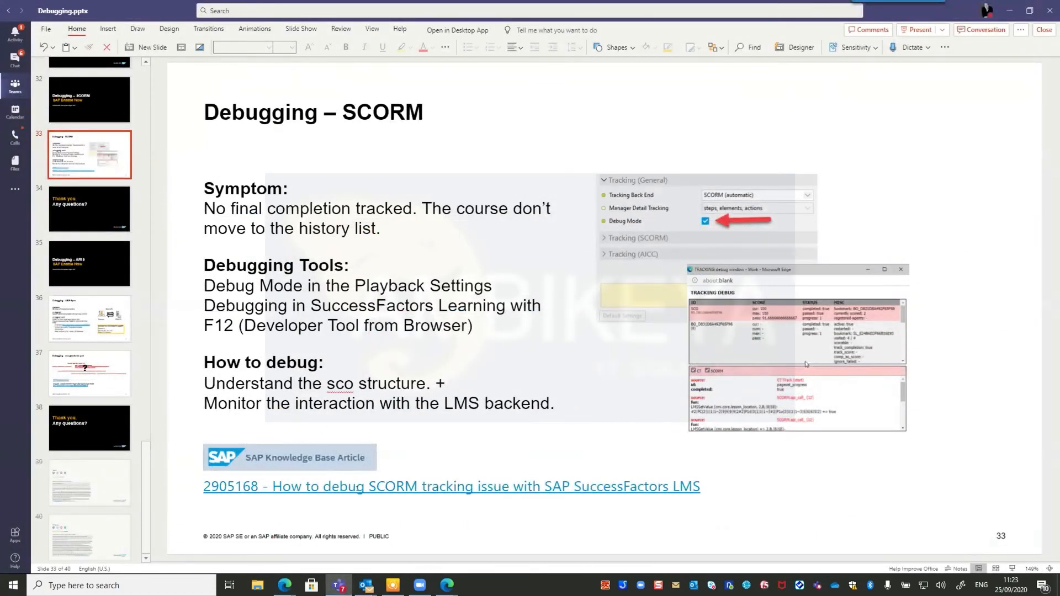
pyautogui.keyDown('ctrl'); pyautogui.click(357, 484); pyautogui.keyUp('ctrl')
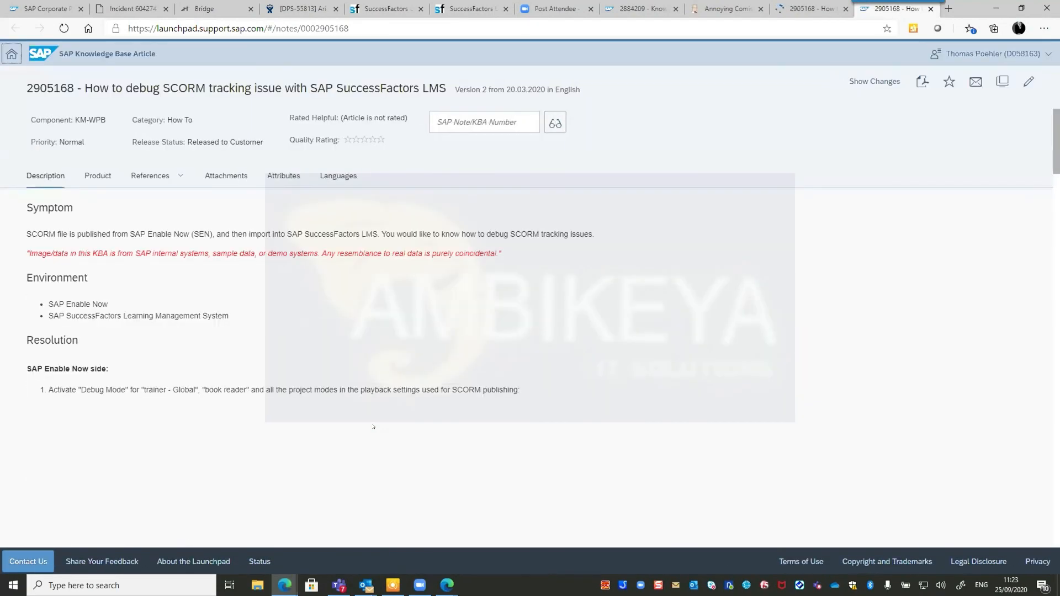
# Scroll through KBA 2905168's resolution steps, then return to the 'Debugging – SCORM' slide in Teams.
pyautogui.scroll(-6, 497, 307)
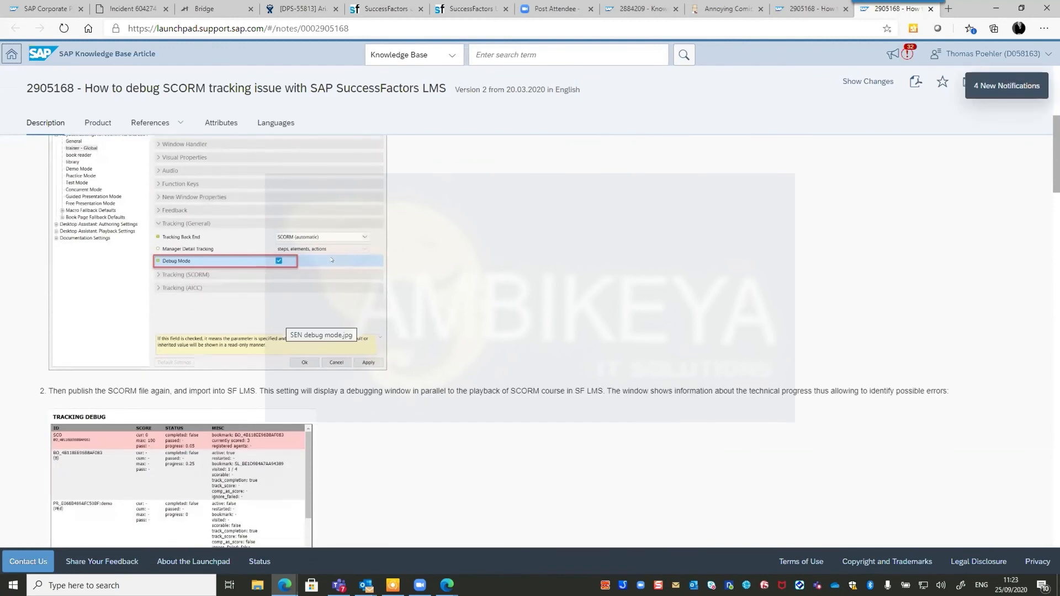
pyautogui.scroll(-10, 348, 270)
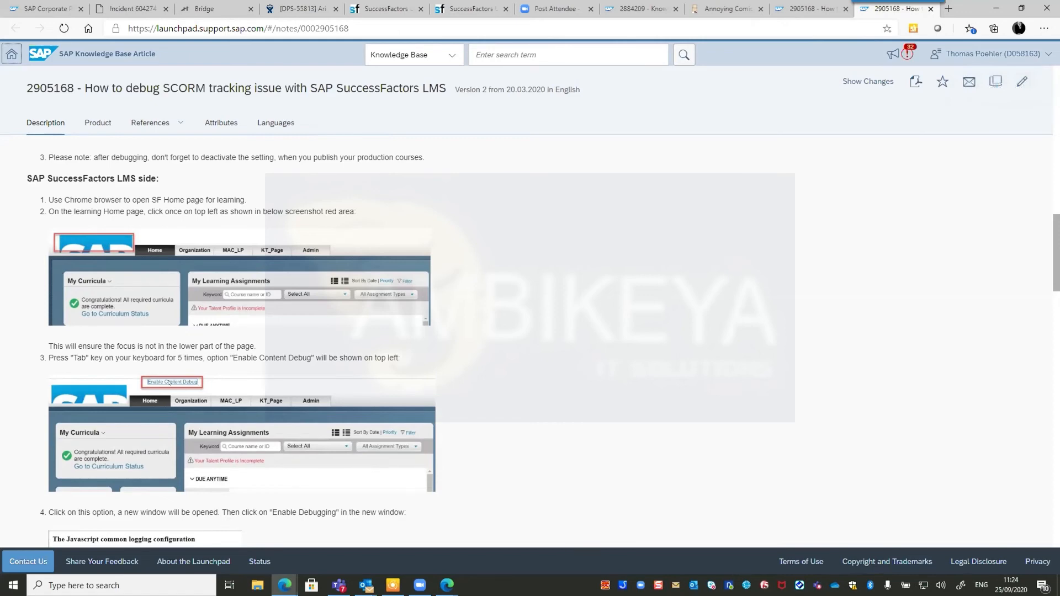
pyautogui.scroll(-5, 243, 365)
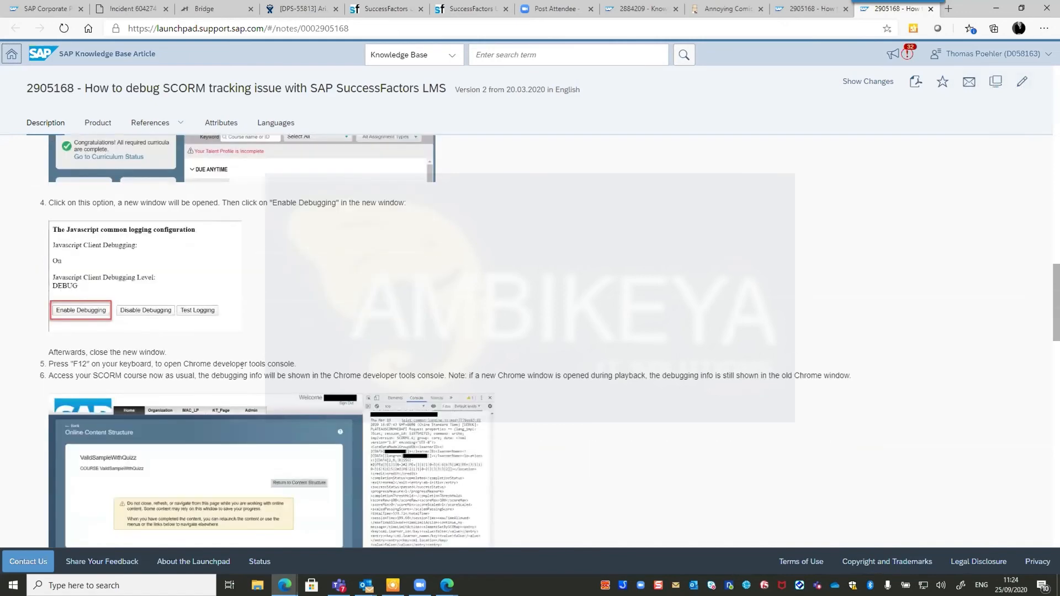
pyautogui.scroll(-2, 235, 358)
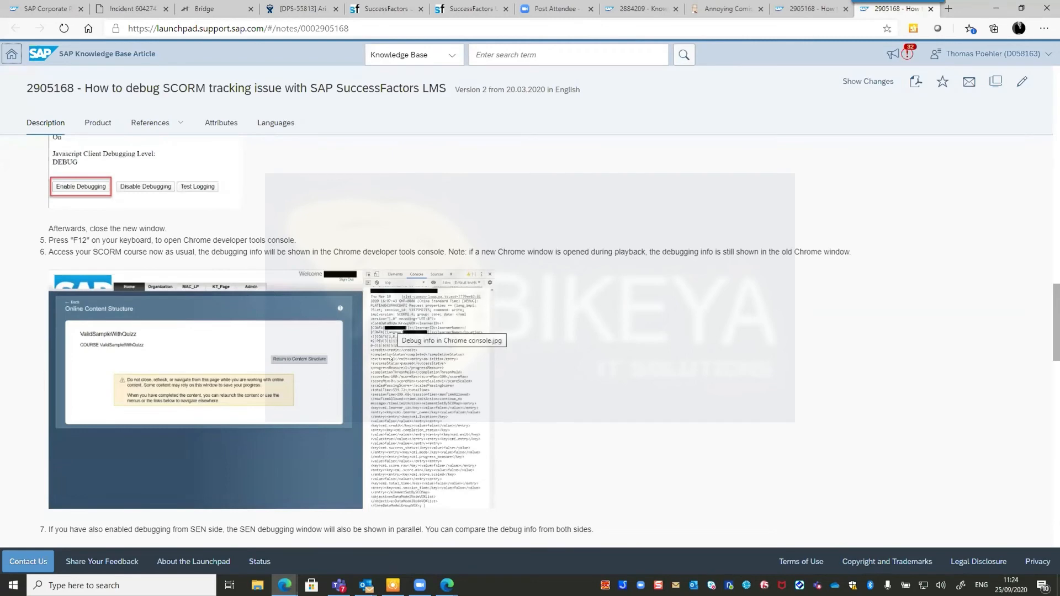
pyautogui.scroll(-3, 401, 403)
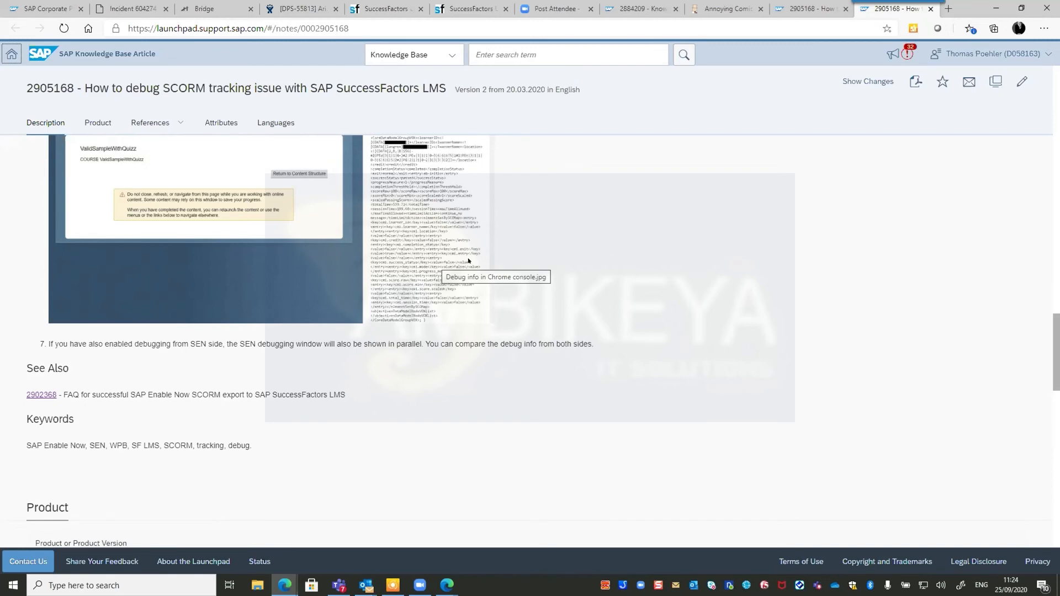
pyautogui.scroll(15, 468, 260)
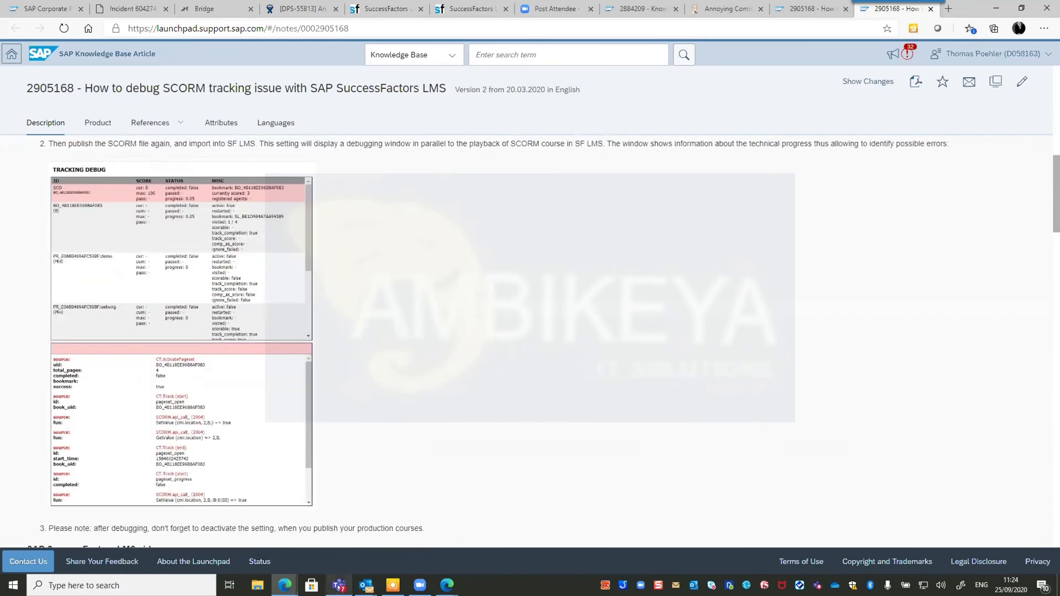
pyautogui.moveTo(338, 586)
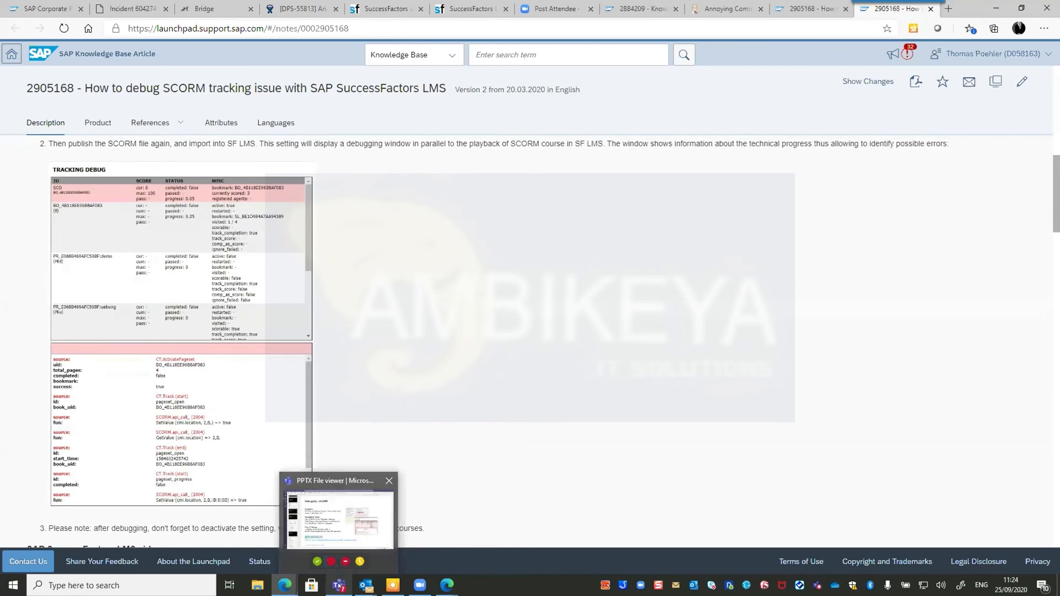
pyautogui.click(338, 586)
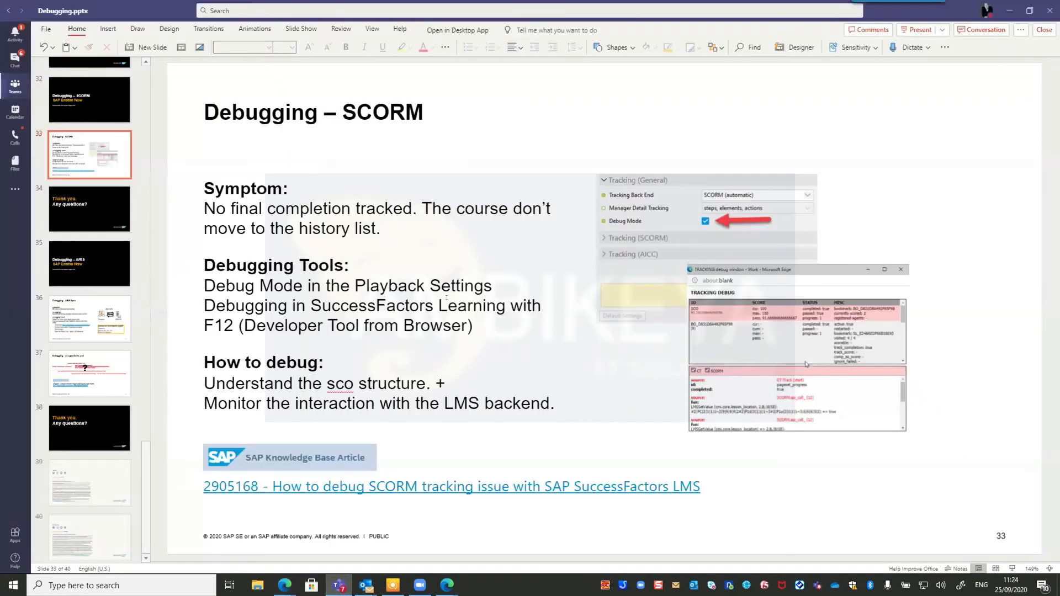
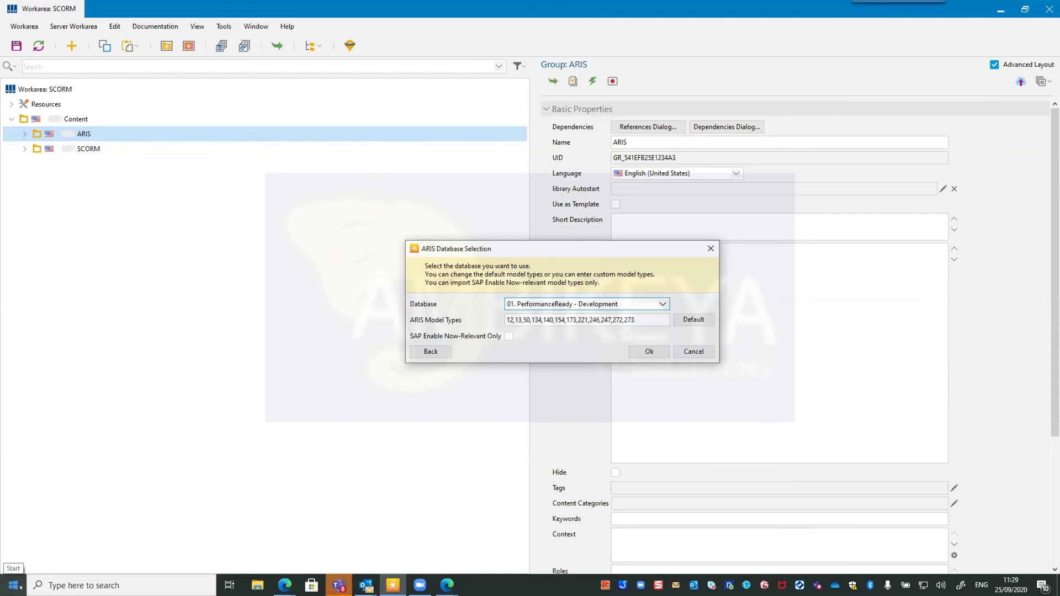
# Bring up the Windows Start menu while the ARIS Database Selection dialog stays open.
pyautogui.click(17, 586)
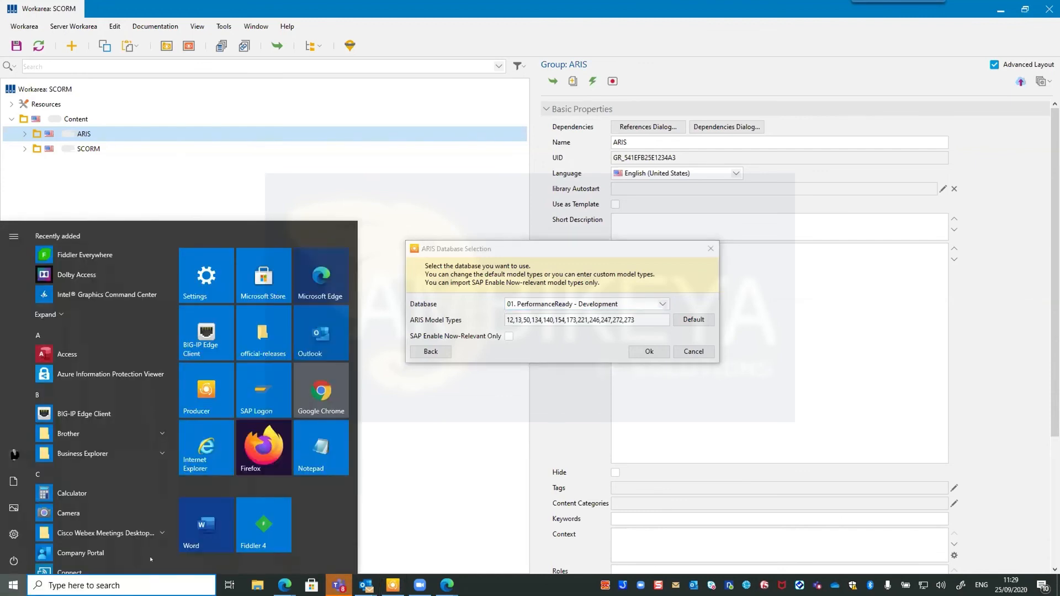
# Launch Fiddler 4 from the Start menu and look over its File and Tools menus.
pyautogui.click(248, 540)
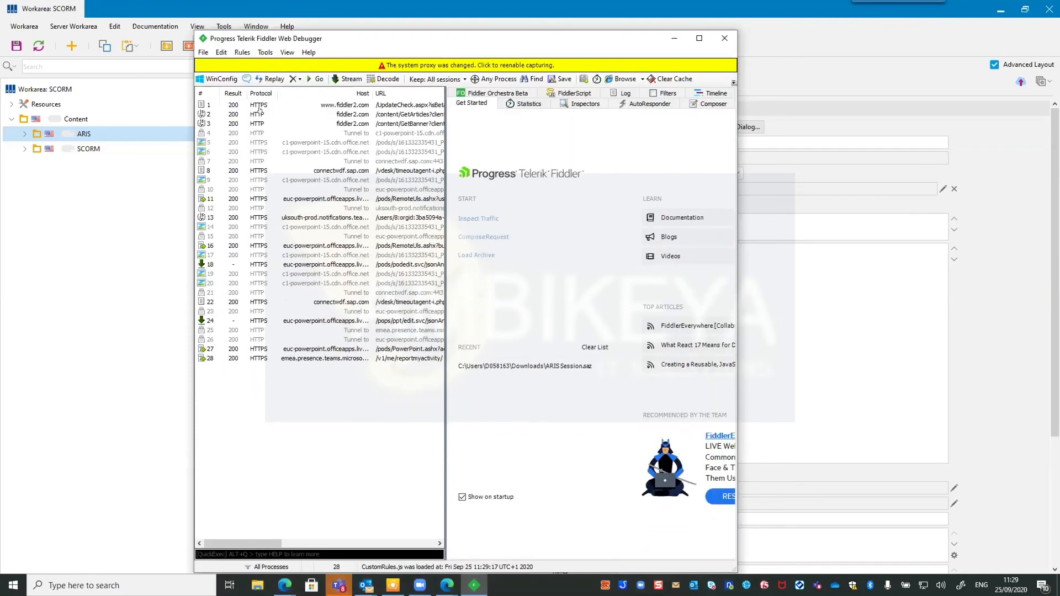
pyautogui.click(203, 52)
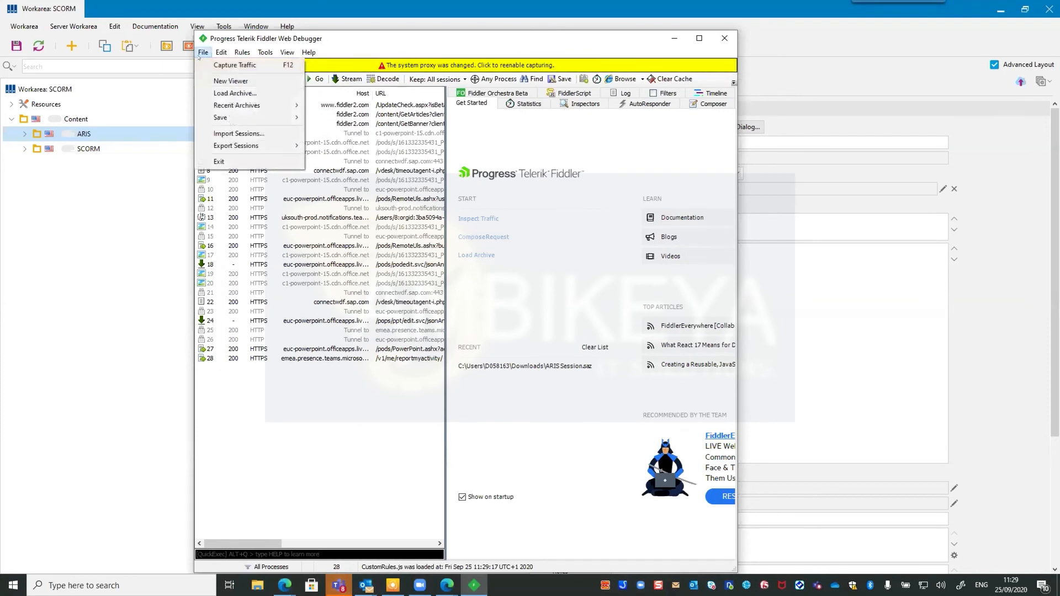
pyautogui.click(294, 426)
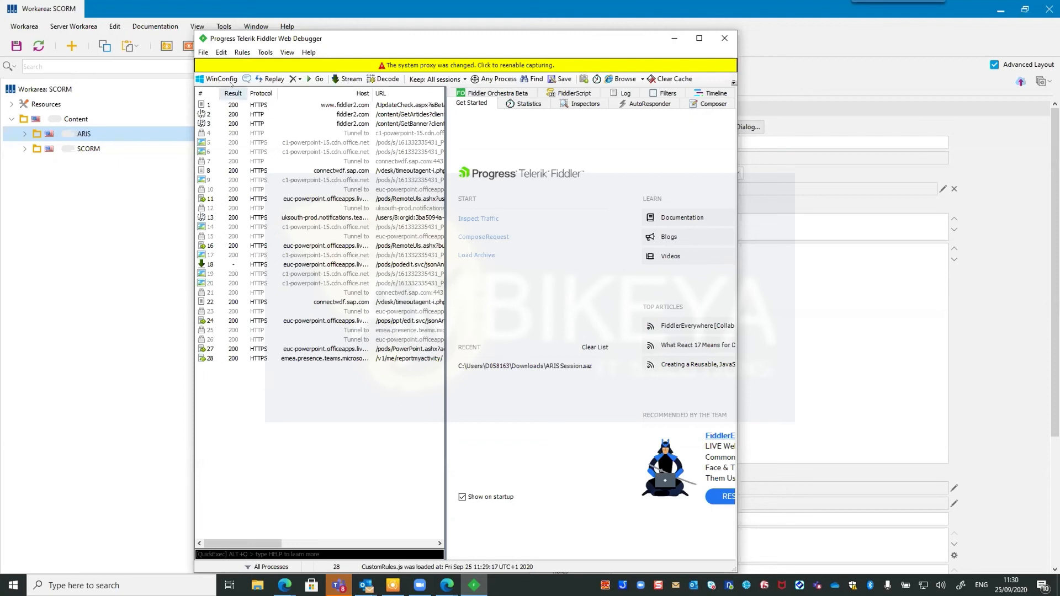
pyautogui.click(265, 53)
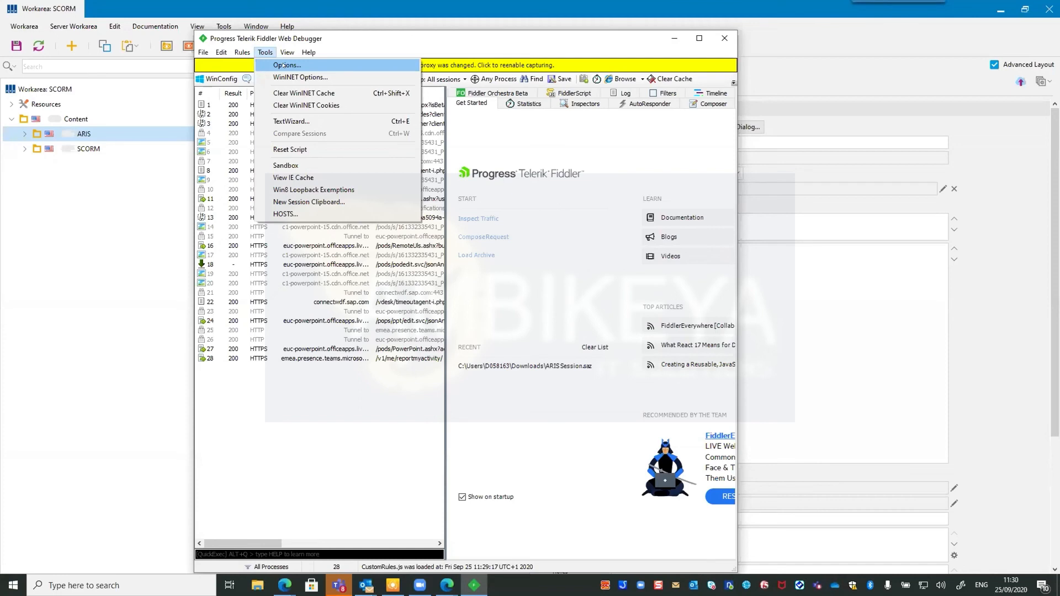
# Enable Capture HTTPS CONNECTs in Fiddler's HTTPS options.
pyautogui.click(283, 66)
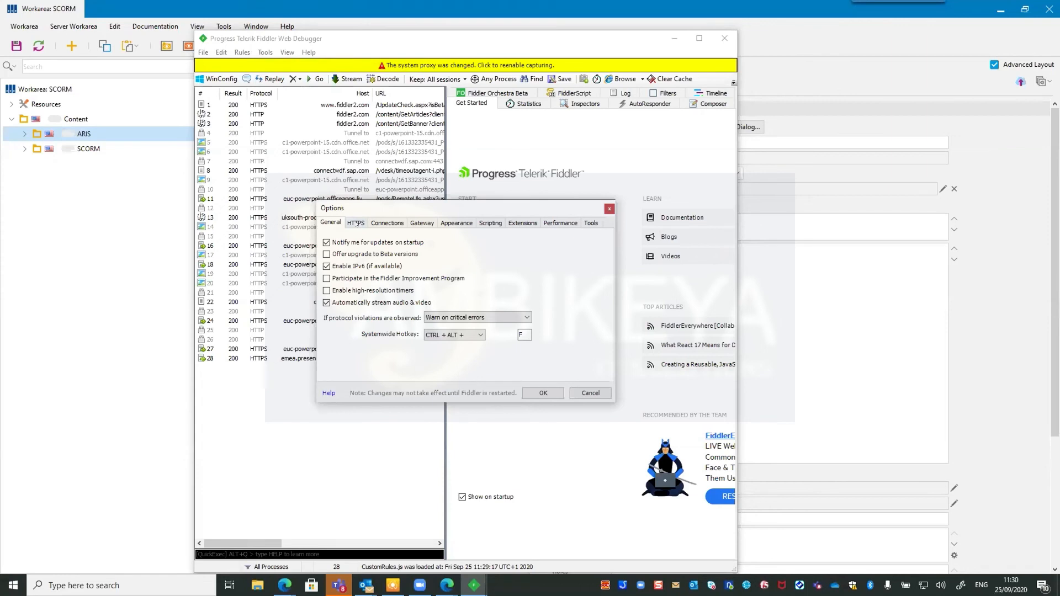
pyautogui.click(356, 223)
pyautogui.click(327, 248)
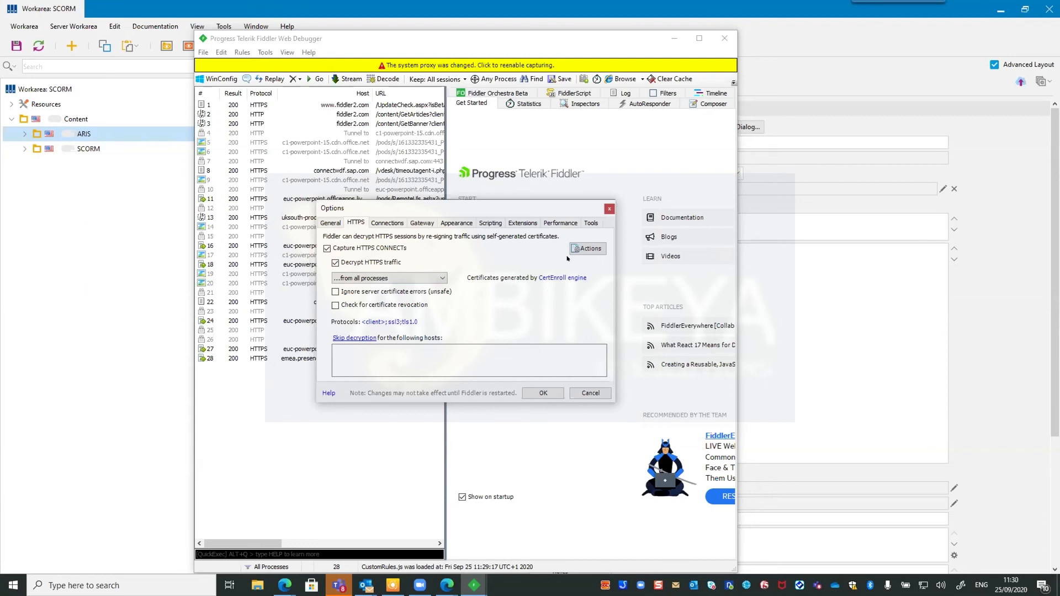
# Trust Fiddler's root certificate, approving the confirmation and UAC prompts, and save the options.
pyautogui.click(584, 250)
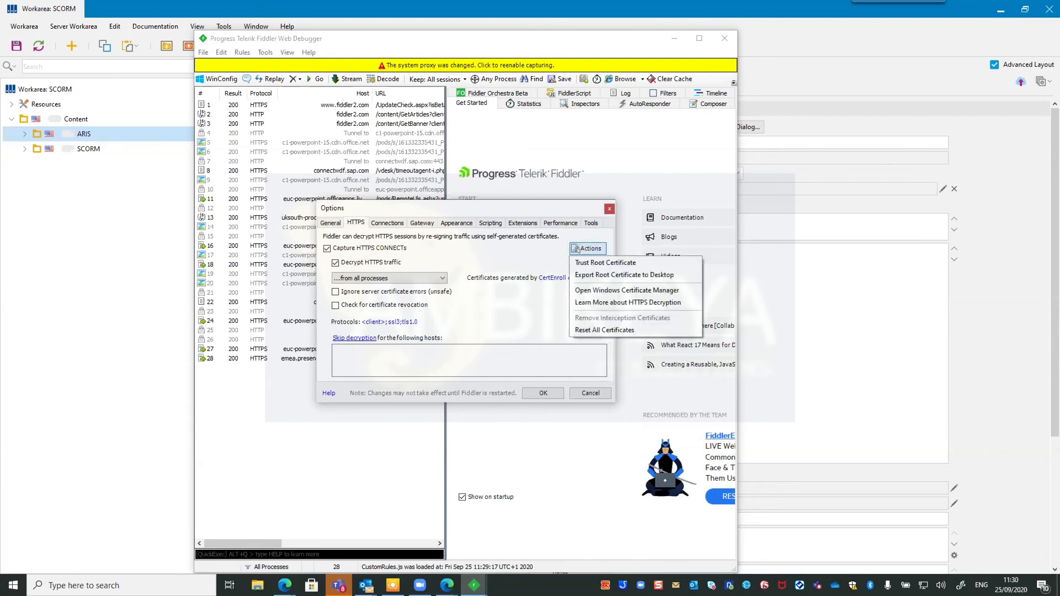
pyautogui.click(602, 262)
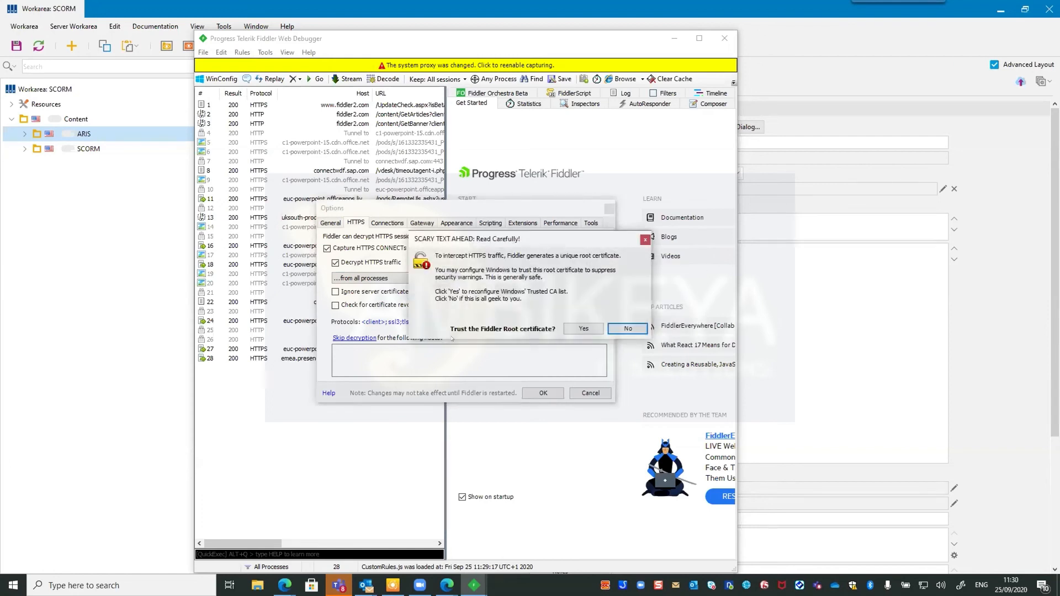
pyautogui.click(578, 330)
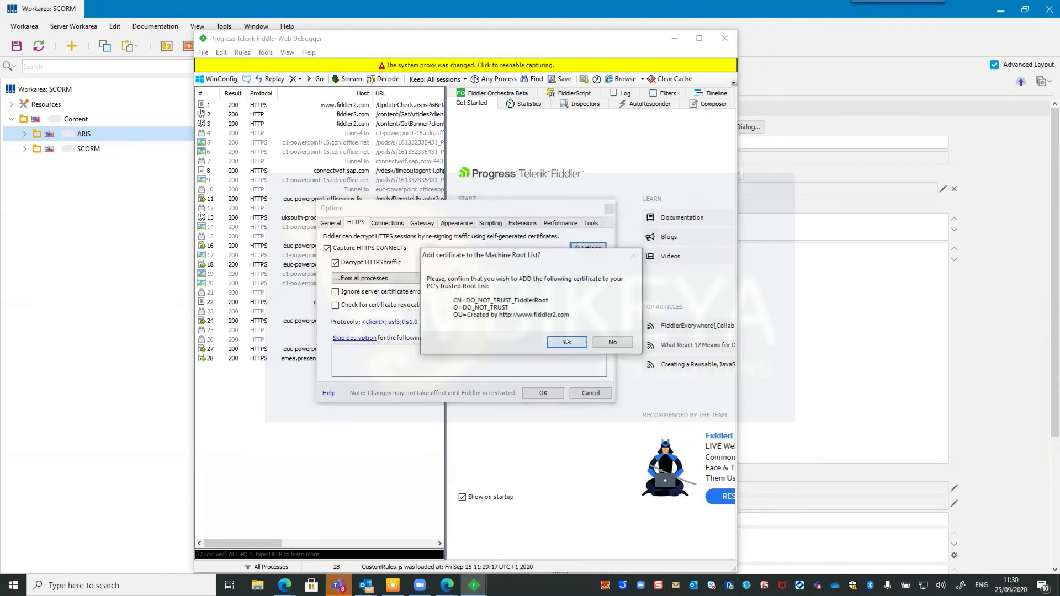
pyautogui.click(567, 341)
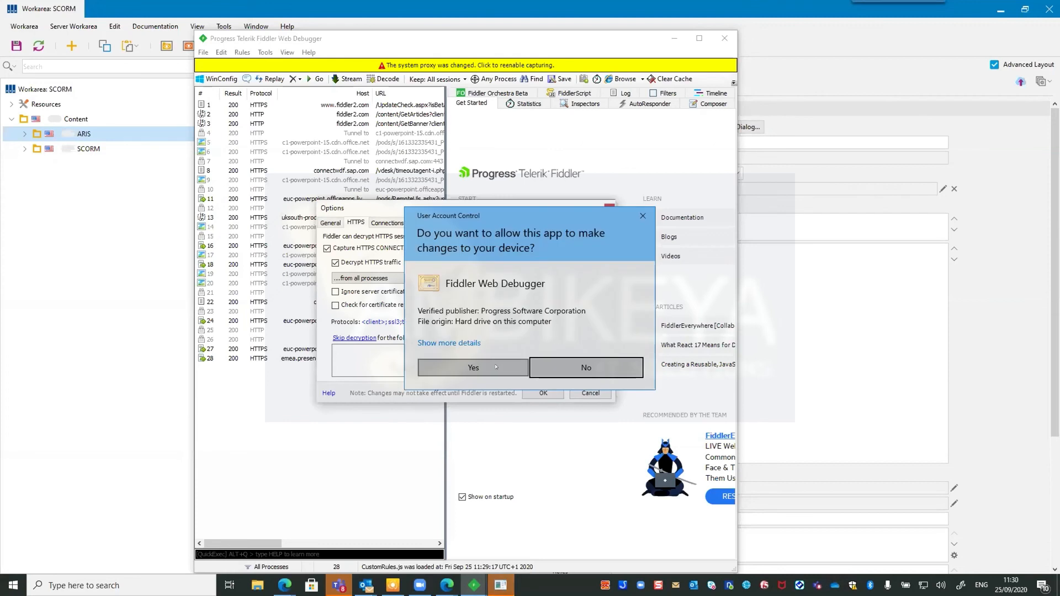
pyautogui.click(490, 365)
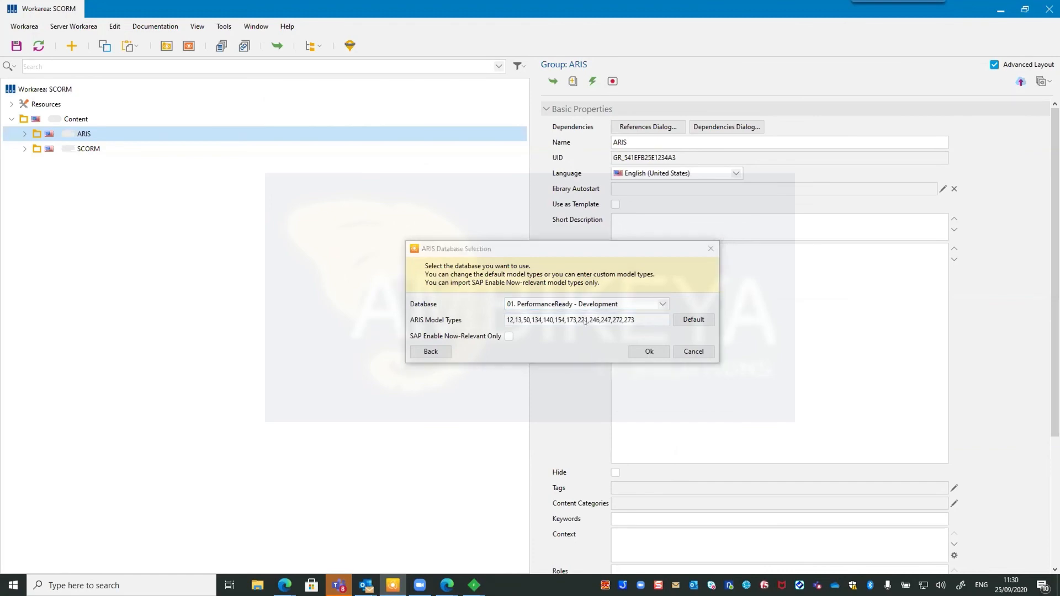
pyautogui.hotkey('alt', 'Tab')
pyautogui.hotkey('alt', 'Tab')
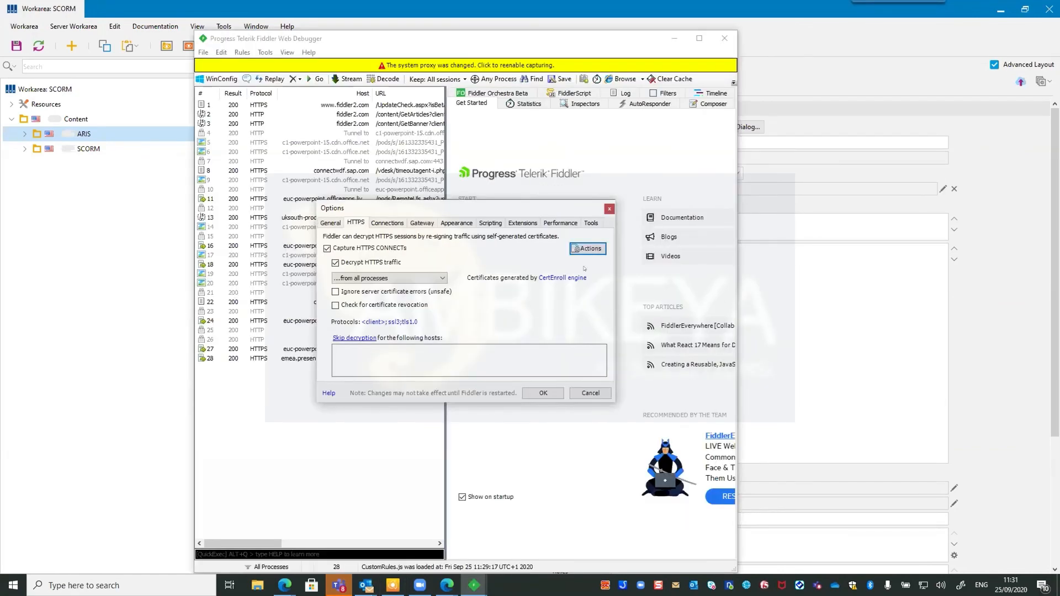
pyautogui.hotkey('alt', 'Tab')
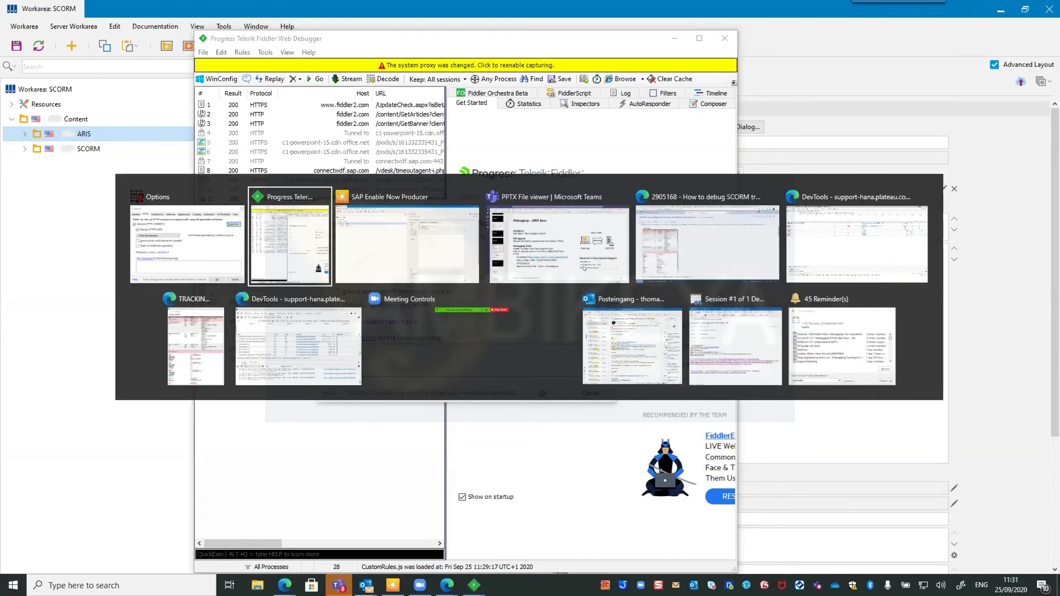
pyautogui.click(232, 252)
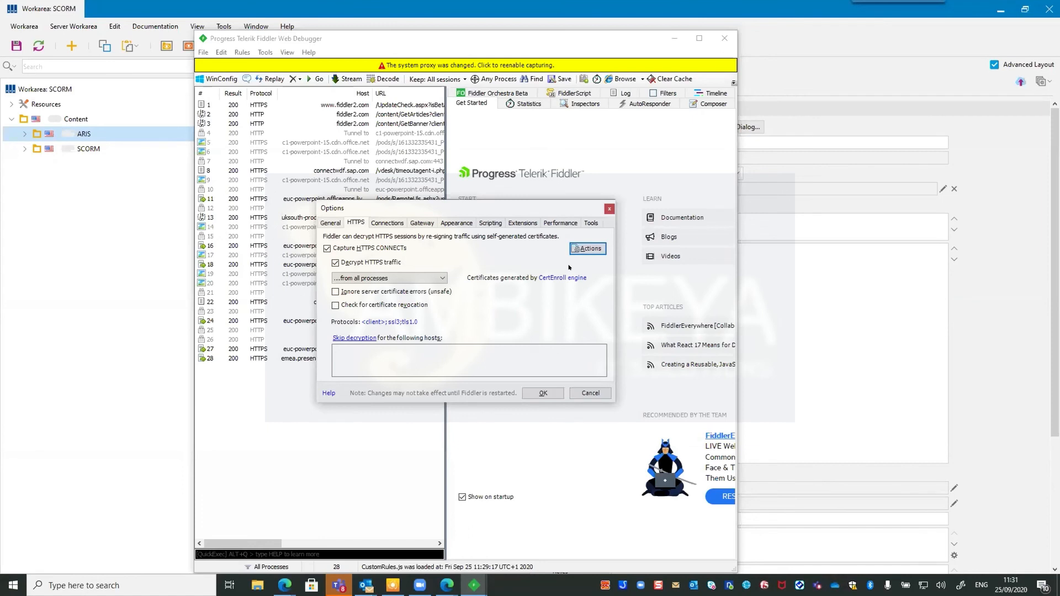
pyautogui.click(540, 393)
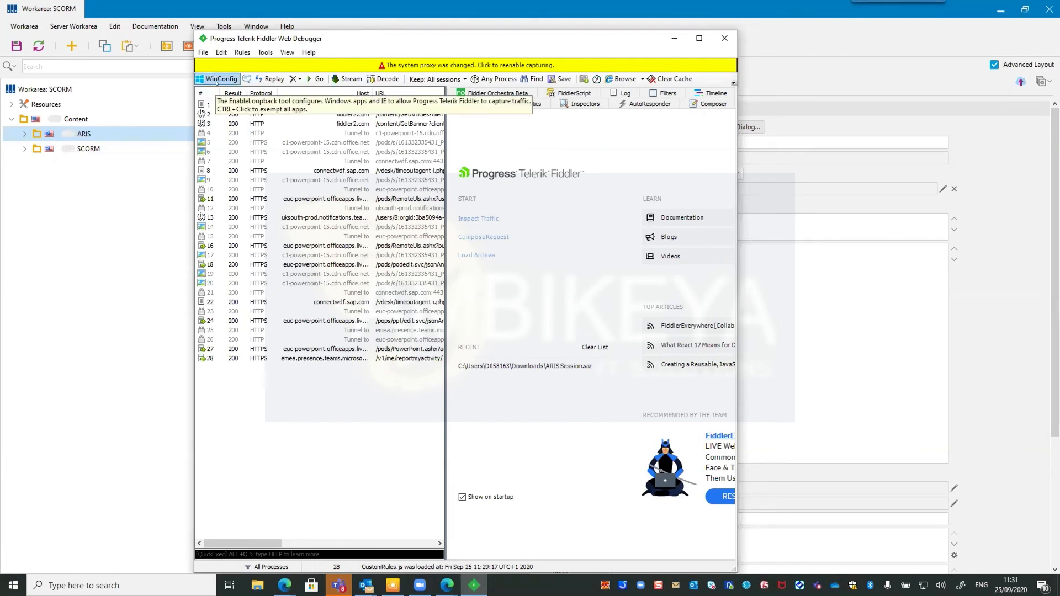
pyautogui.click(217, 80)
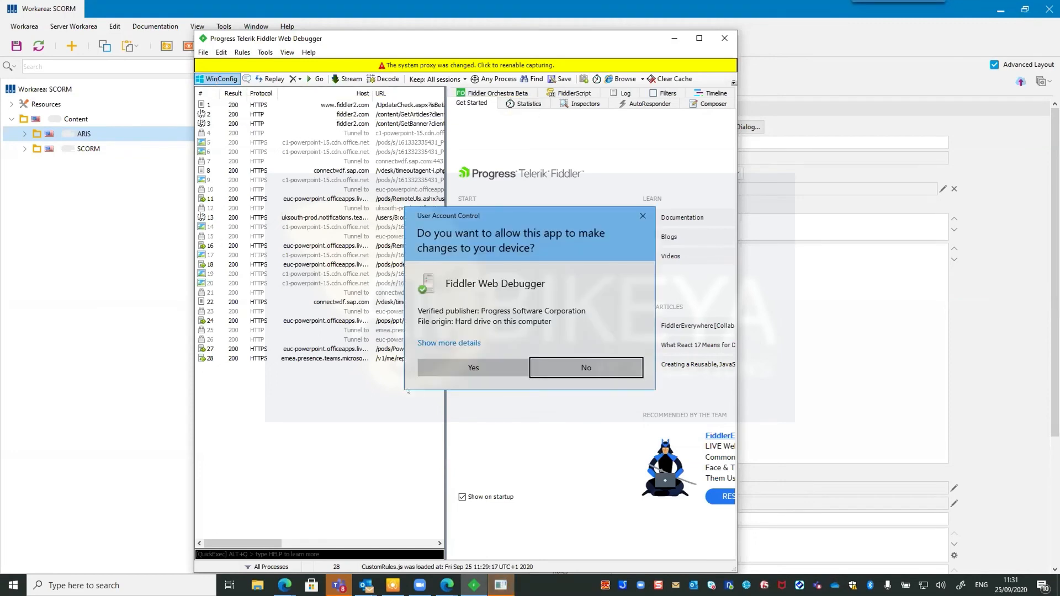
pyautogui.click(446, 368)
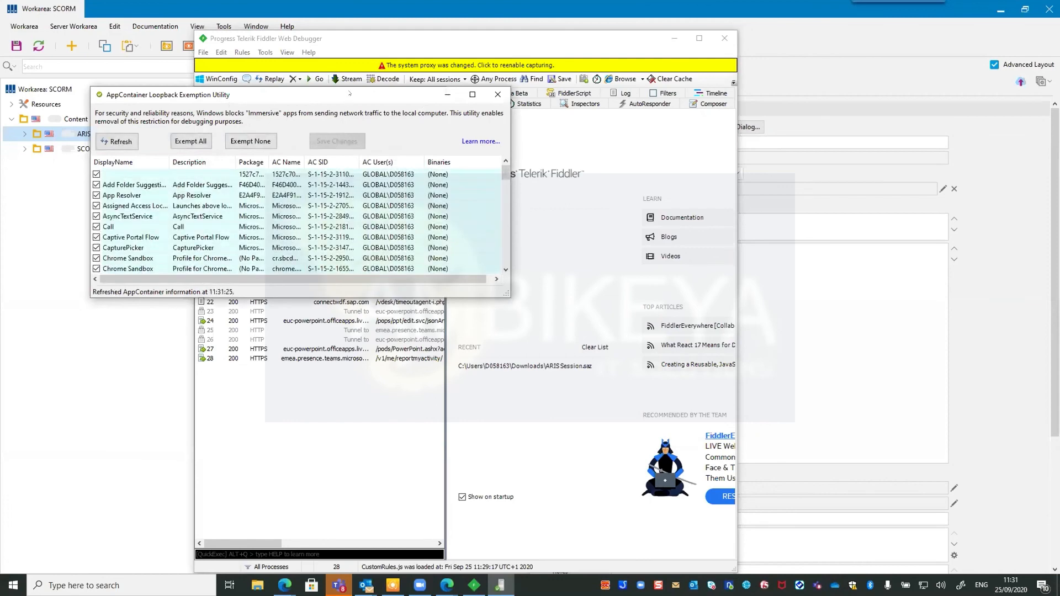
pyautogui.moveTo(261, 100); pyautogui.dragTo(363, 113)
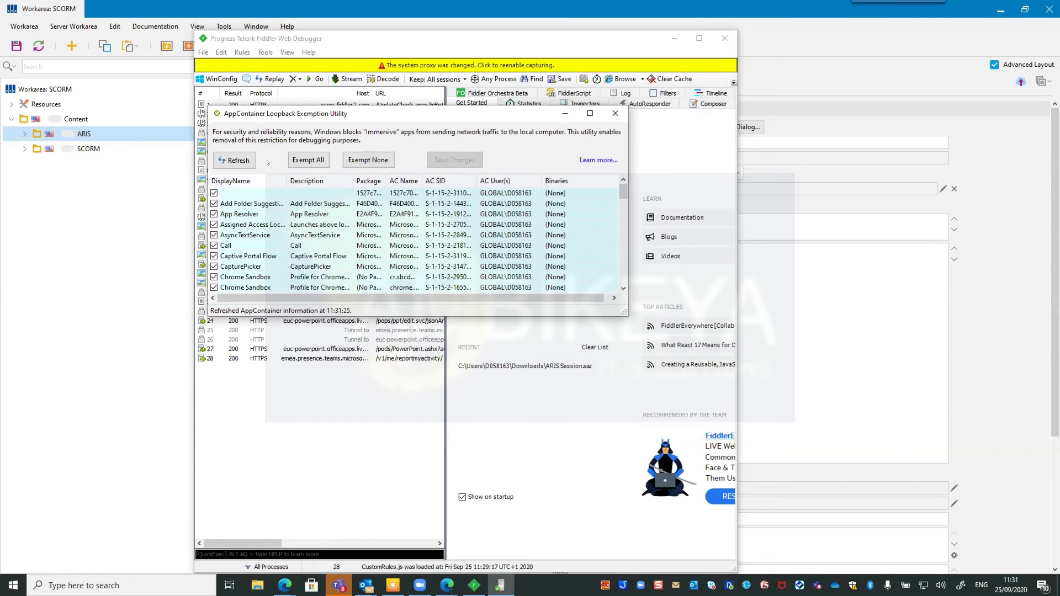
pyautogui.scroll(-20, 267, 241)
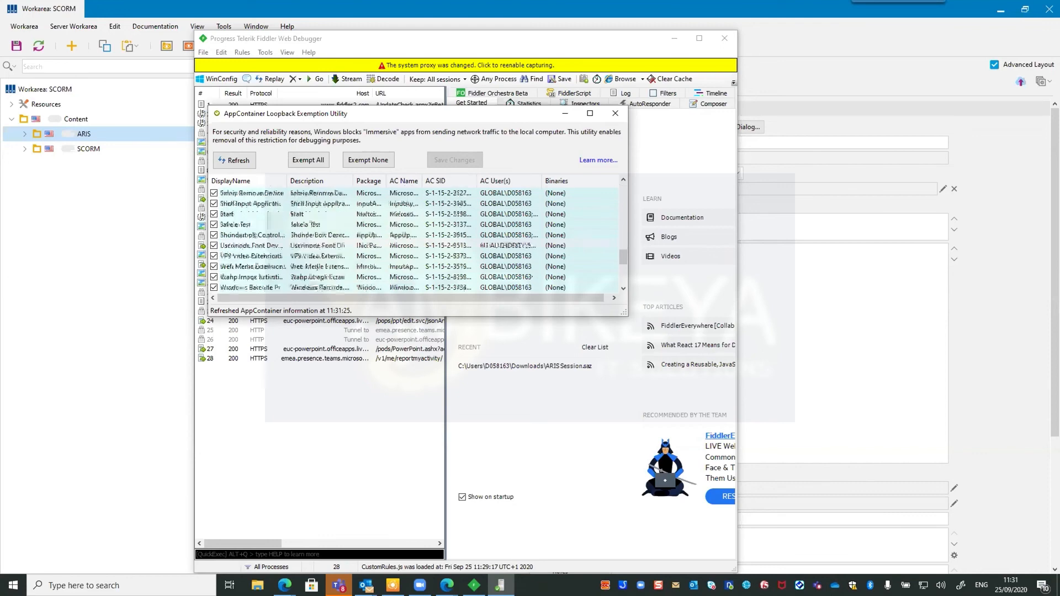
pyautogui.scroll(-5, 267, 234)
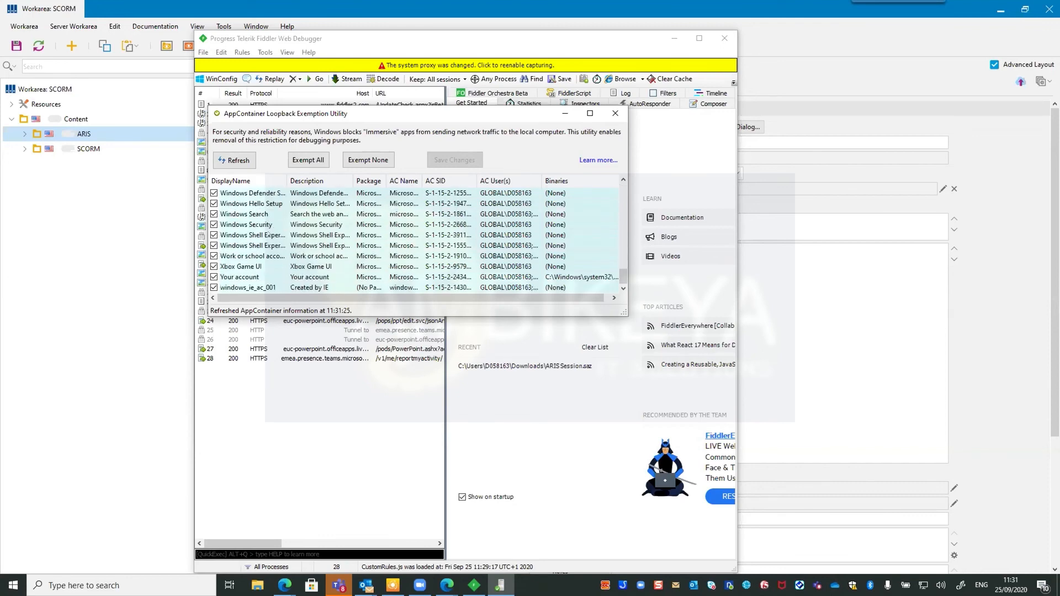
pyautogui.scroll(20, 259, 253)
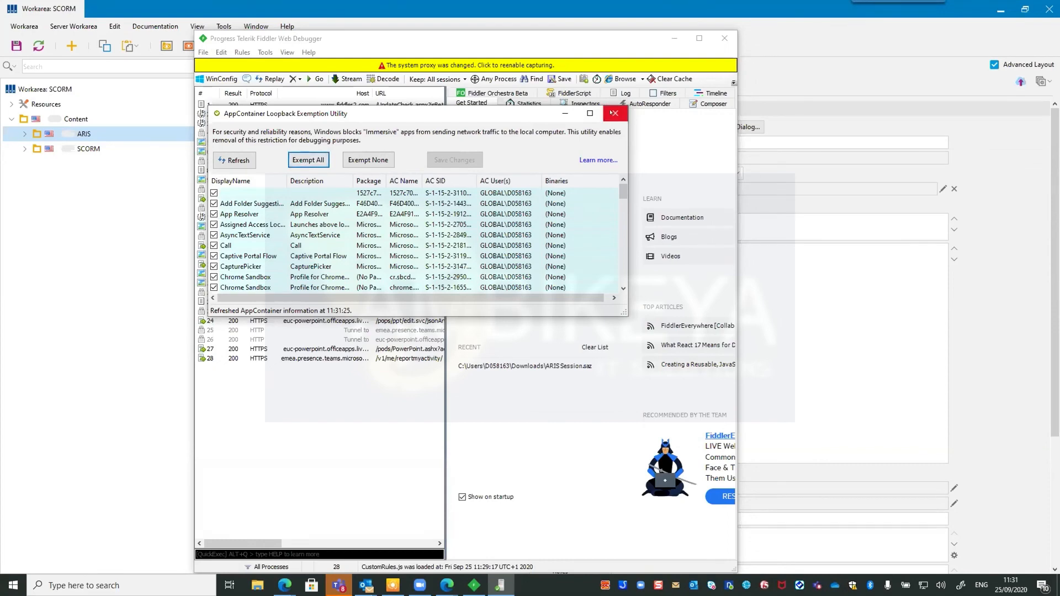
pyautogui.click(615, 113)
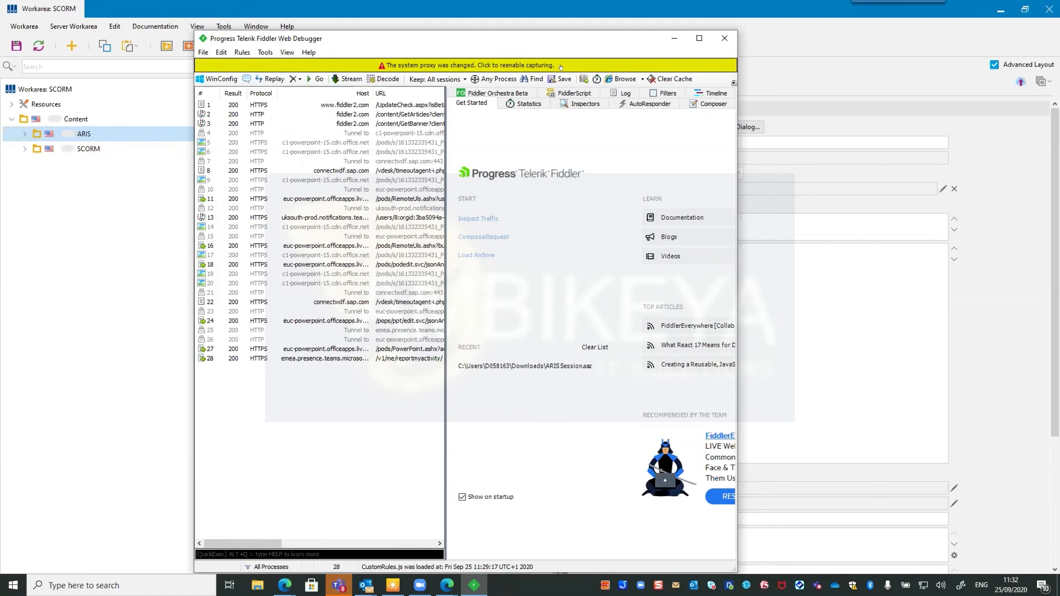
# Re-enable Fiddler's traffic capturing from the system-proxy bar and move its window right.
pyautogui.click(560, 66)
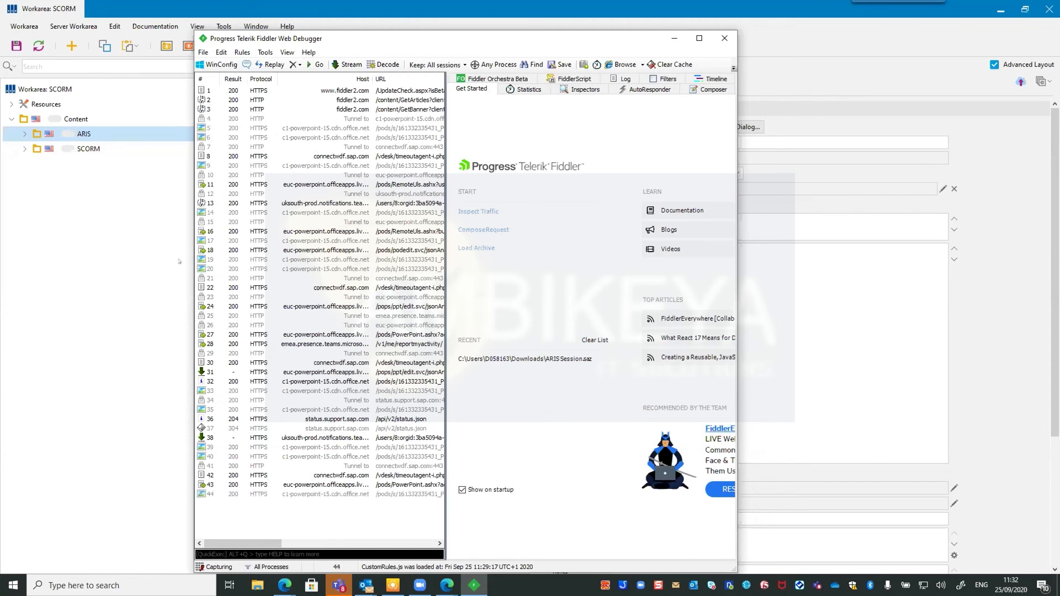
pyautogui.moveTo(462, 41); pyautogui.dragTo(975, 64)
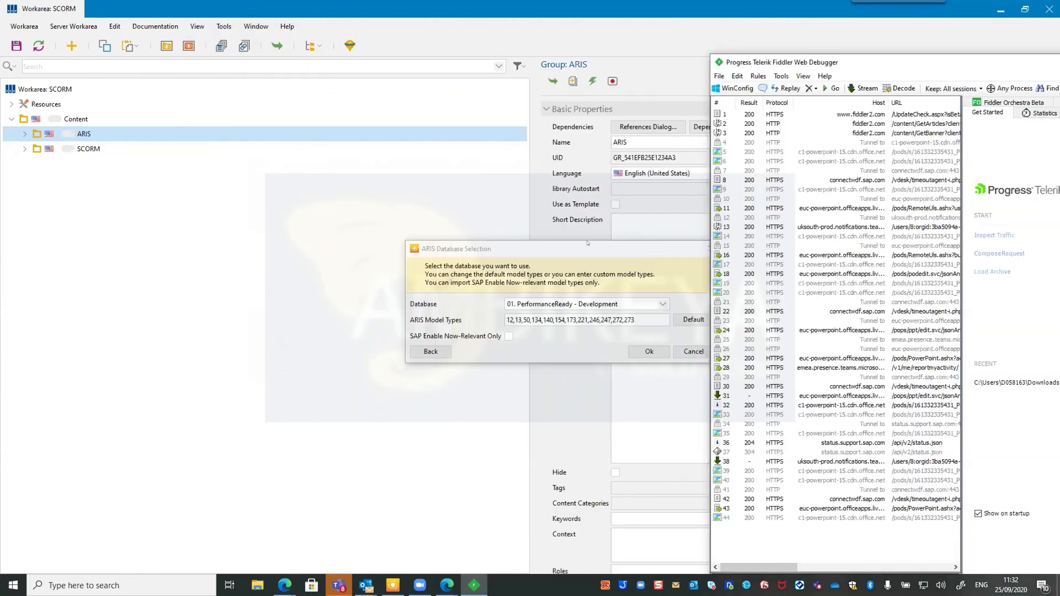
# Start the ARIS import from the 01. PerformanceReady - Development database.
pyautogui.moveTo(589, 246); pyautogui.dragTo(407, 188)
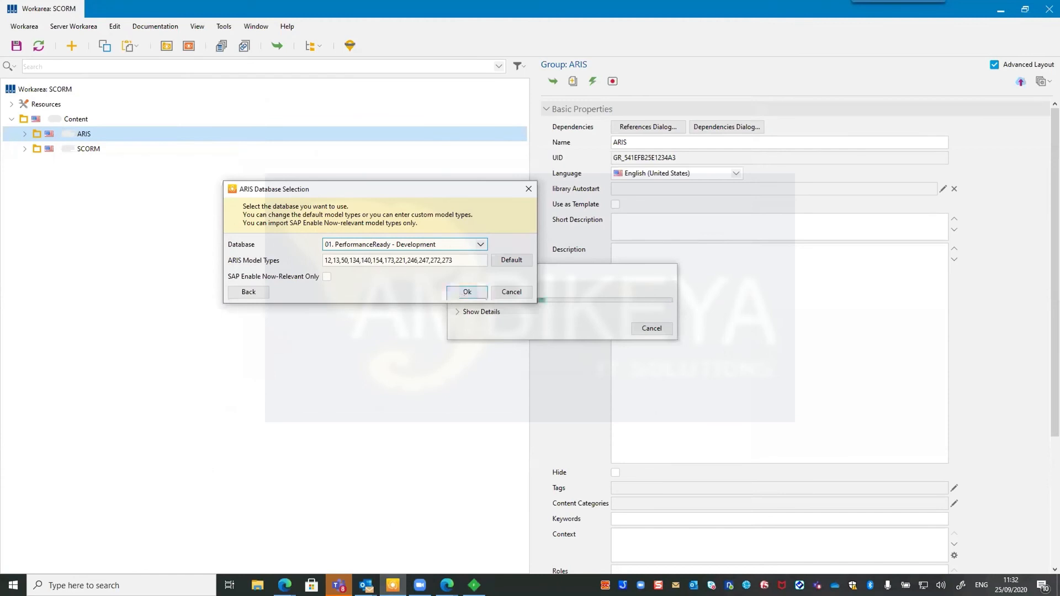
pyautogui.click(450, 244)
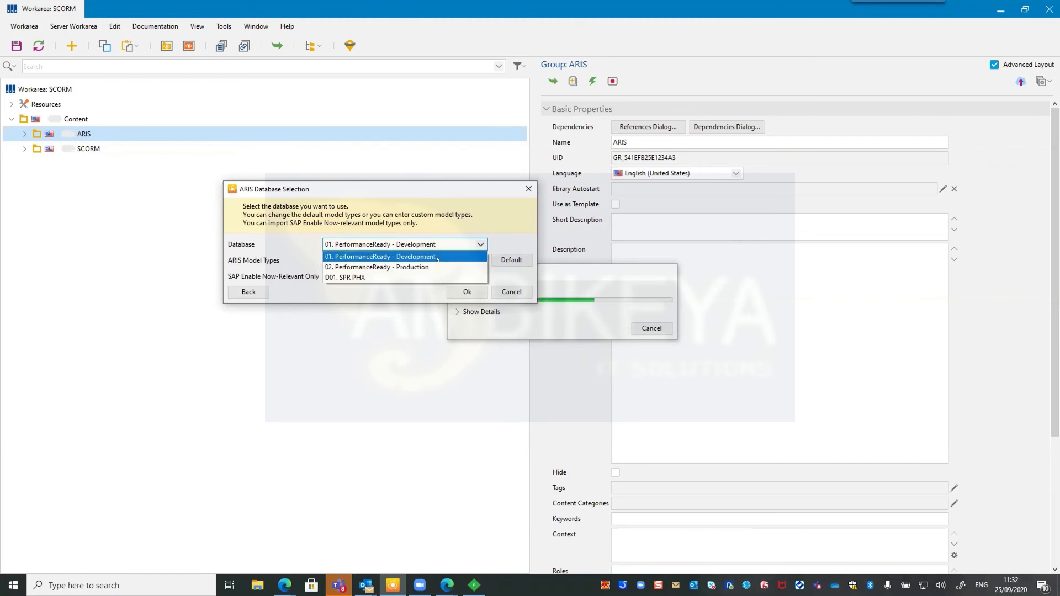
pyautogui.click(437, 257)
pyautogui.click(461, 293)
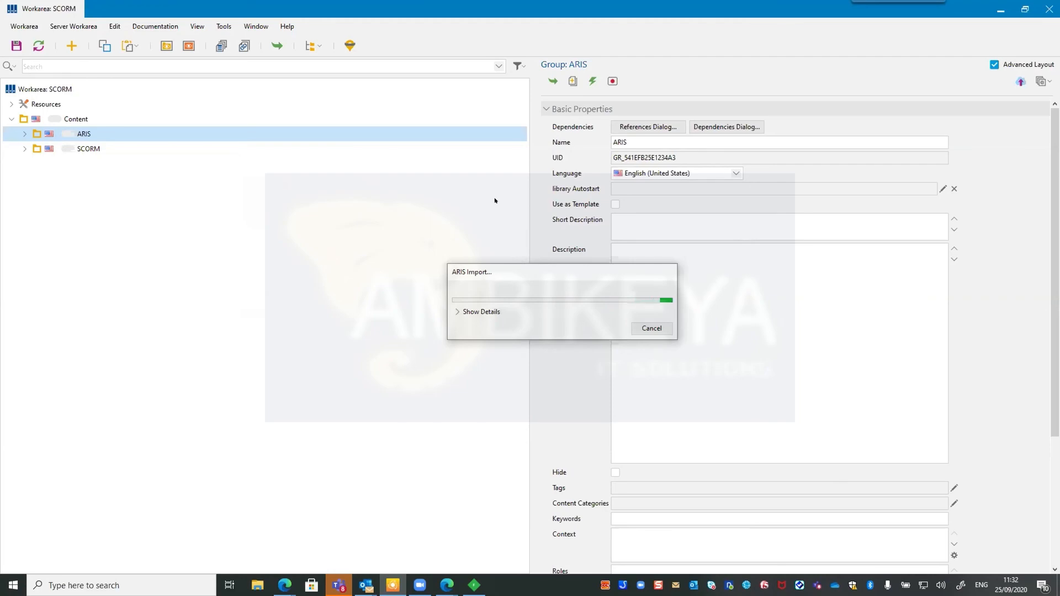
# Resume traffic capture in Fiddler and acknowledge the client certificate request.
pyautogui.click(472, 585)
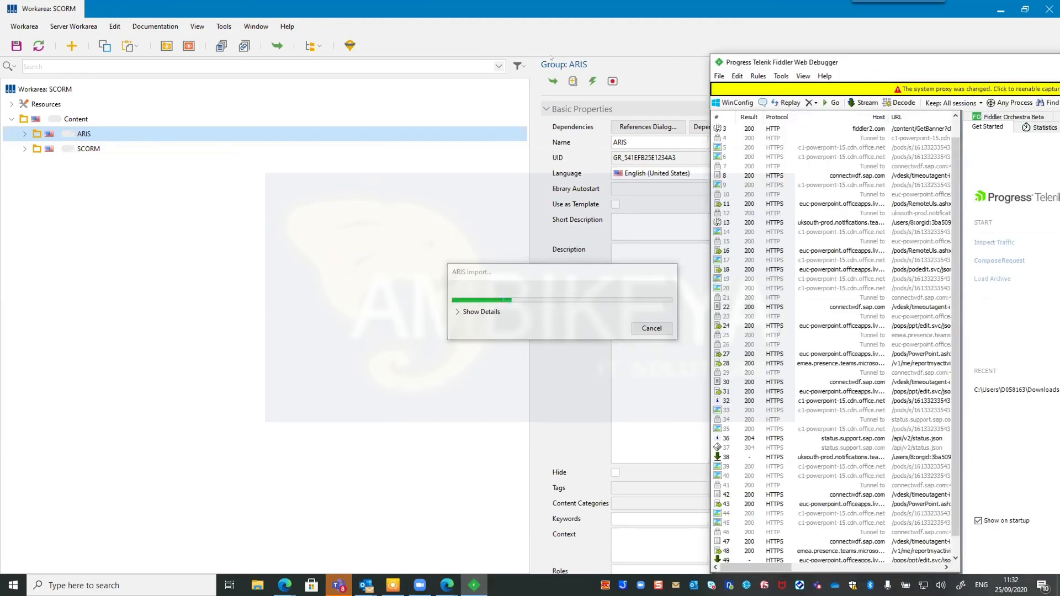
pyautogui.moveTo(850, 60); pyautogui.dragTo(509, 48)
pyautogui.click(599, 77)
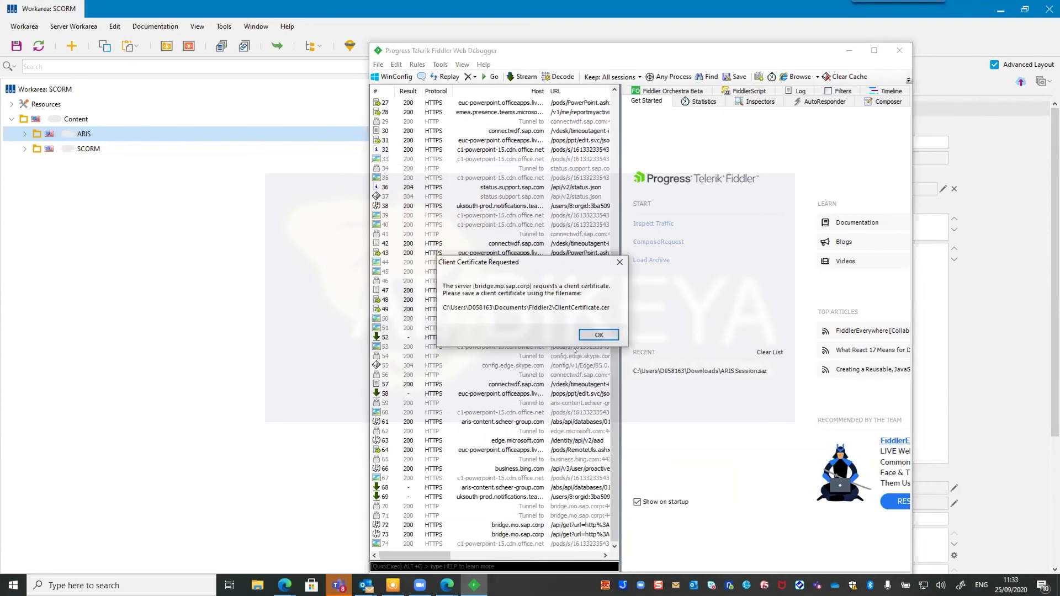
pyautogui.click(598, 335)
# Turn off Capture Traffic in Fiddler and maximise its window.
pyautogui.click(373, 65)
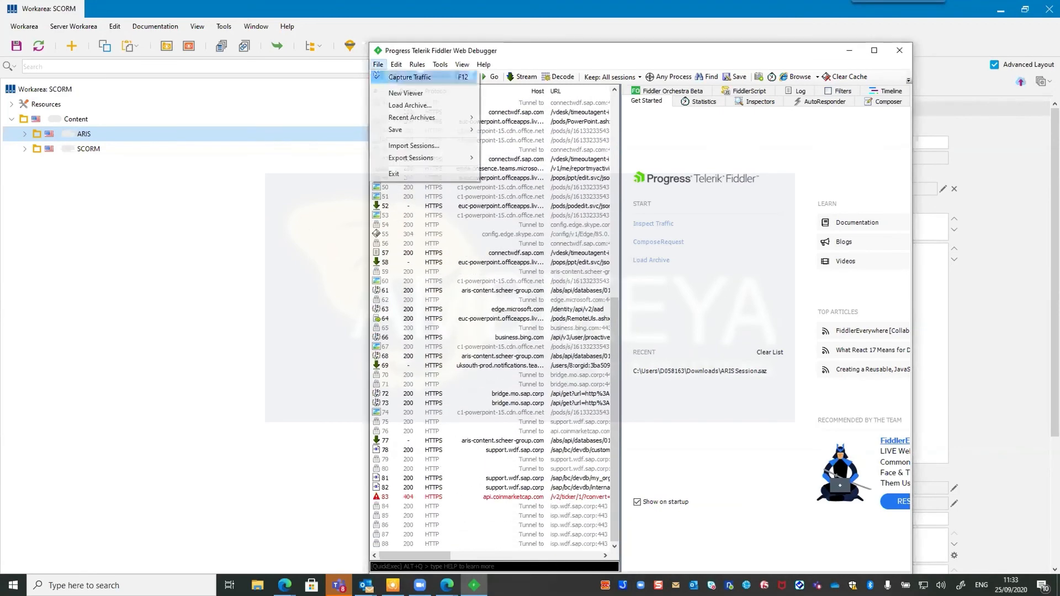
pyautogui.click(381, 75)
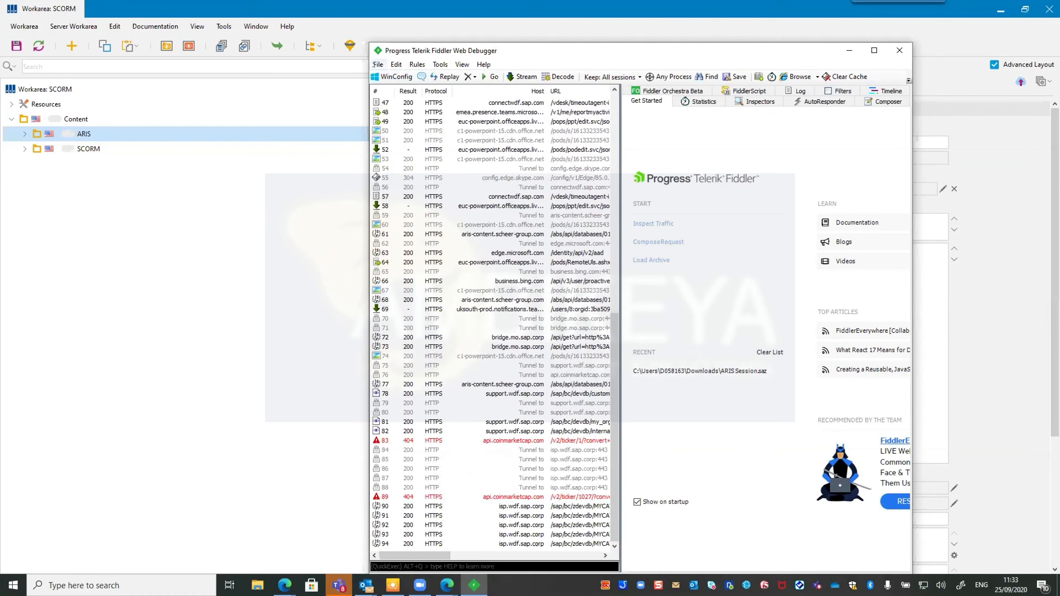
pyautogui.click(377, 65)
pyautogui.moveTo(484, 64)
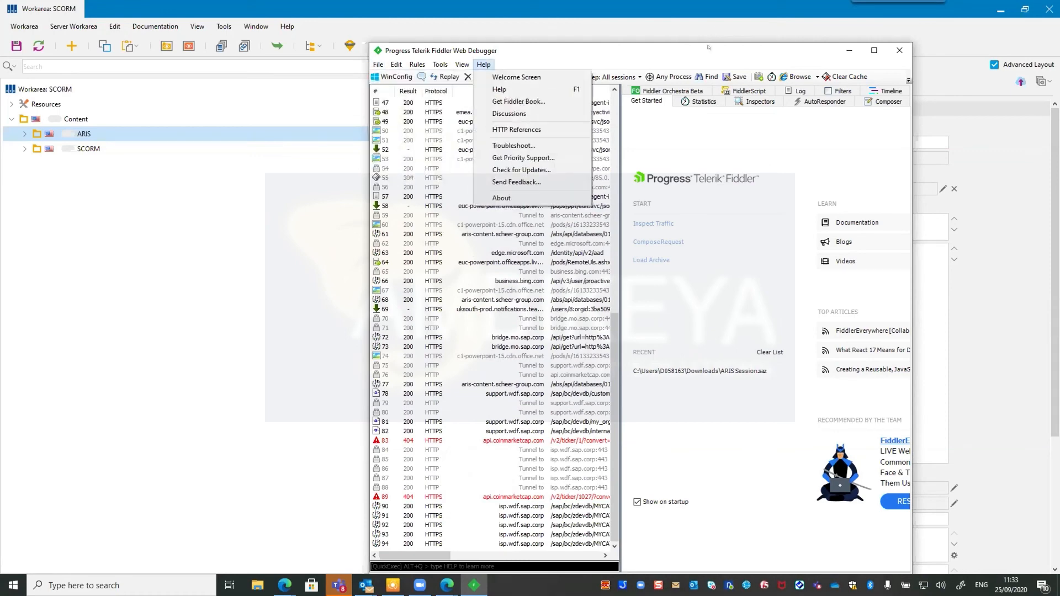
pyautogui.moveTo(595, 42); pyautogui.dragTo(249, 1)
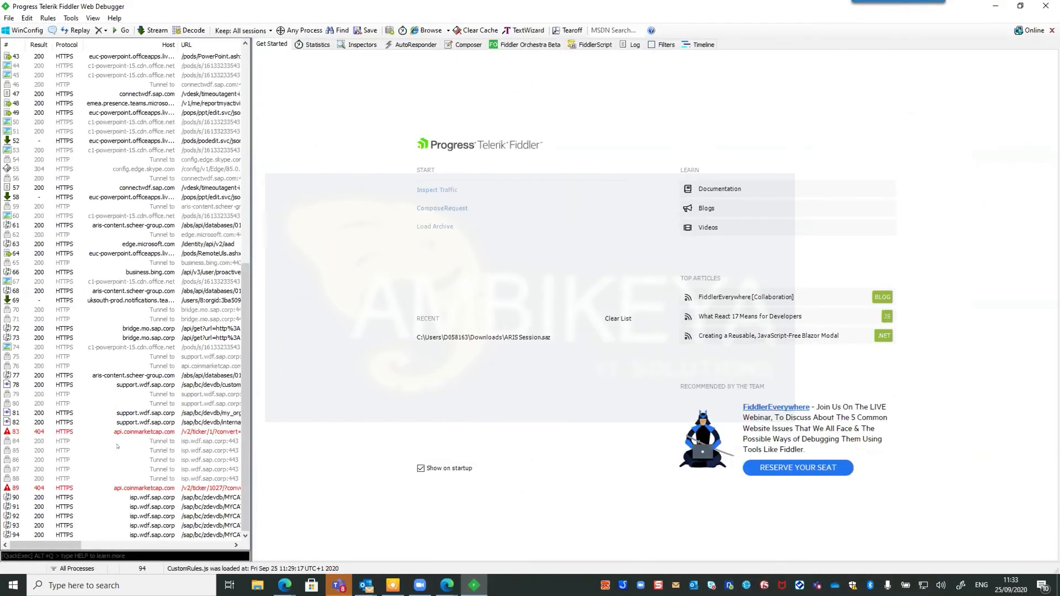
# Open session 77's JSON response and expand the items list with its first two models.
pyautogui.click(99, 376)
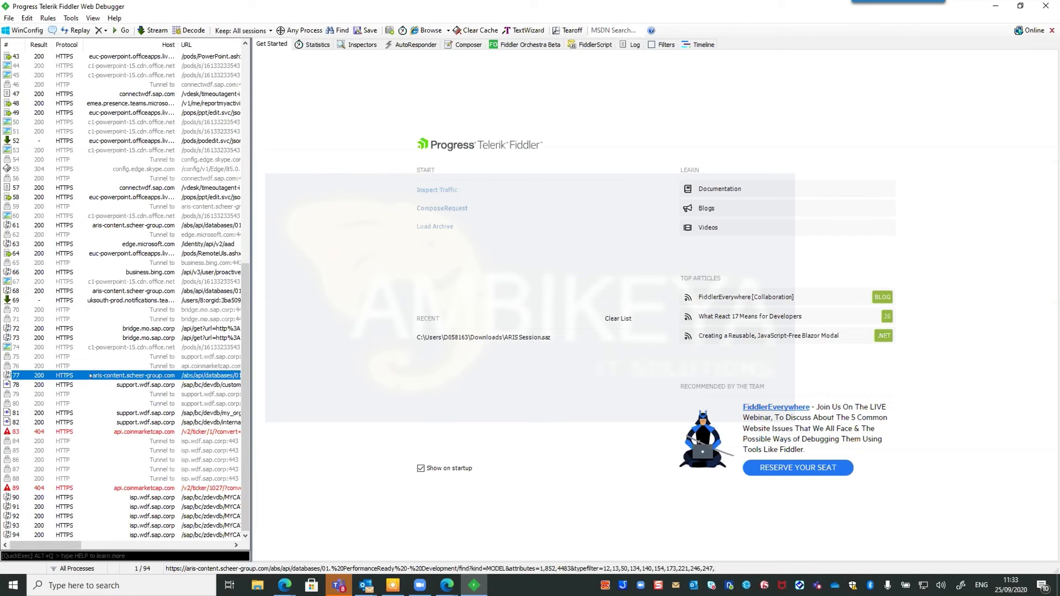
pyautogui.doubleClick(101, 376)
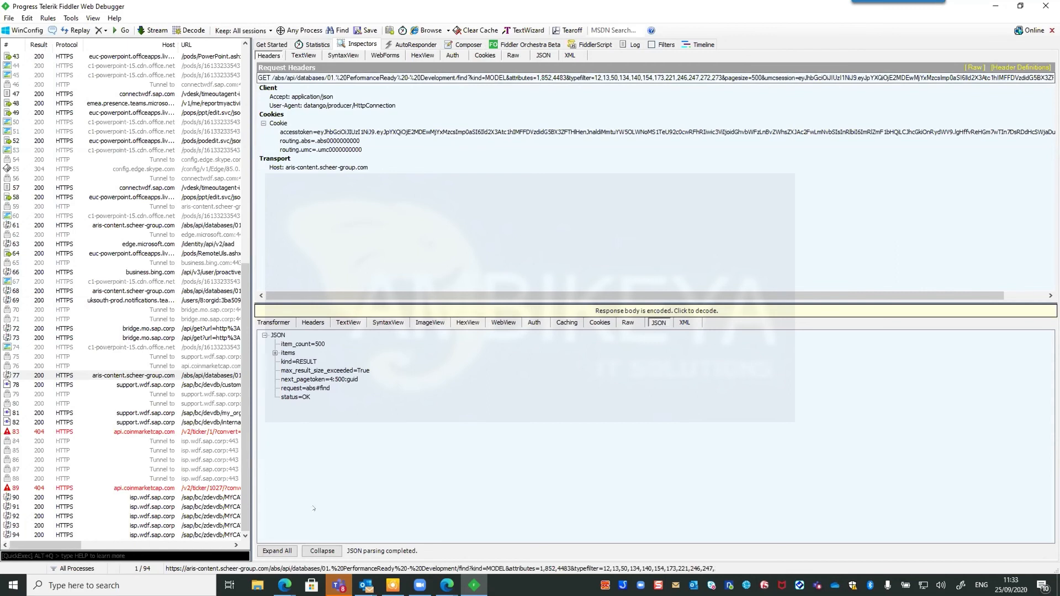
pyautogui.click(275, 353)
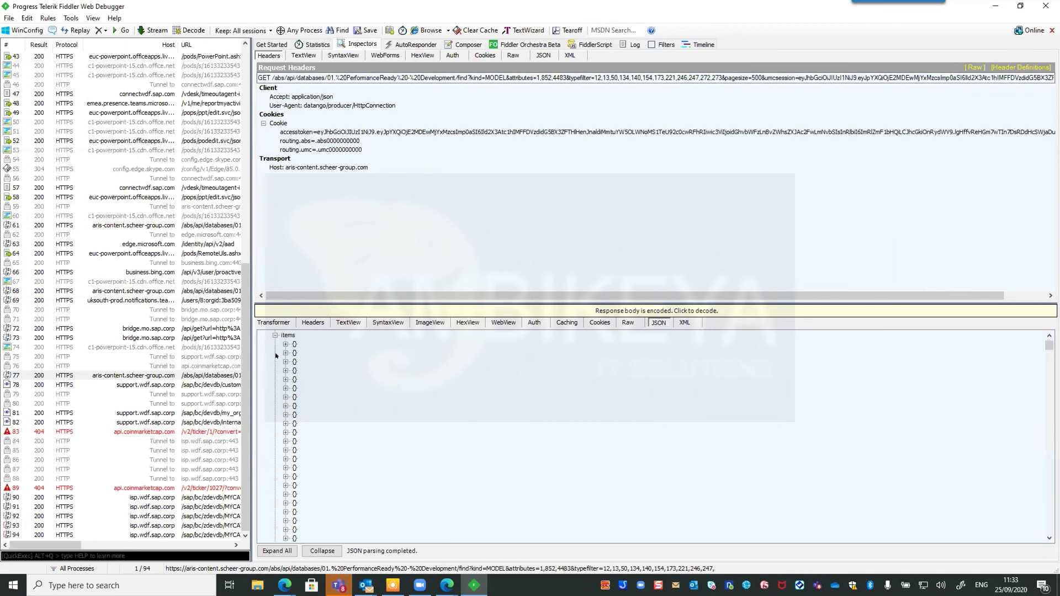
pyautogui.click(286, 344)
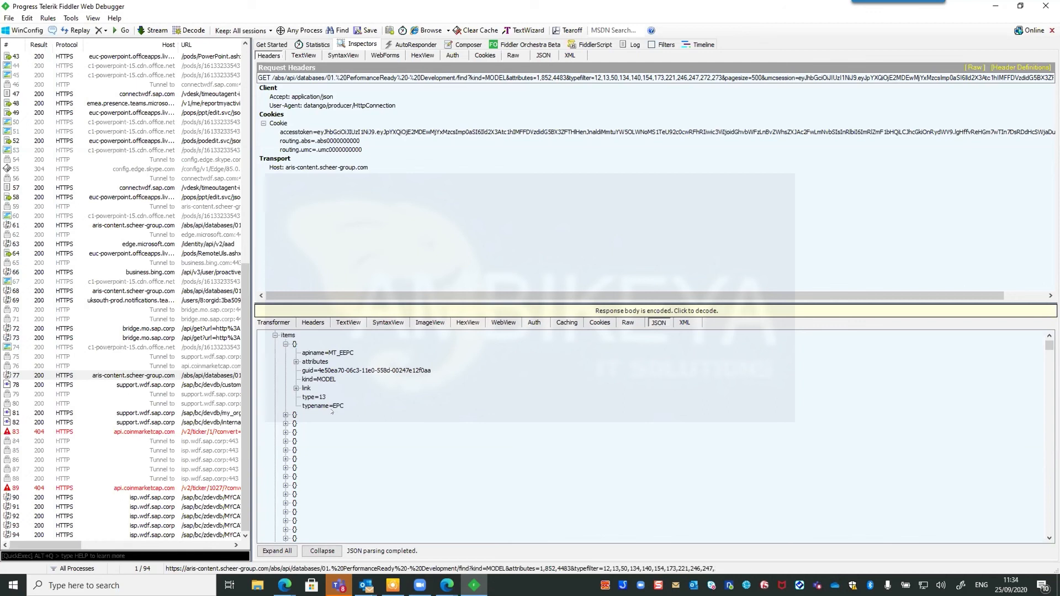
pyautogui.click(285, 415)
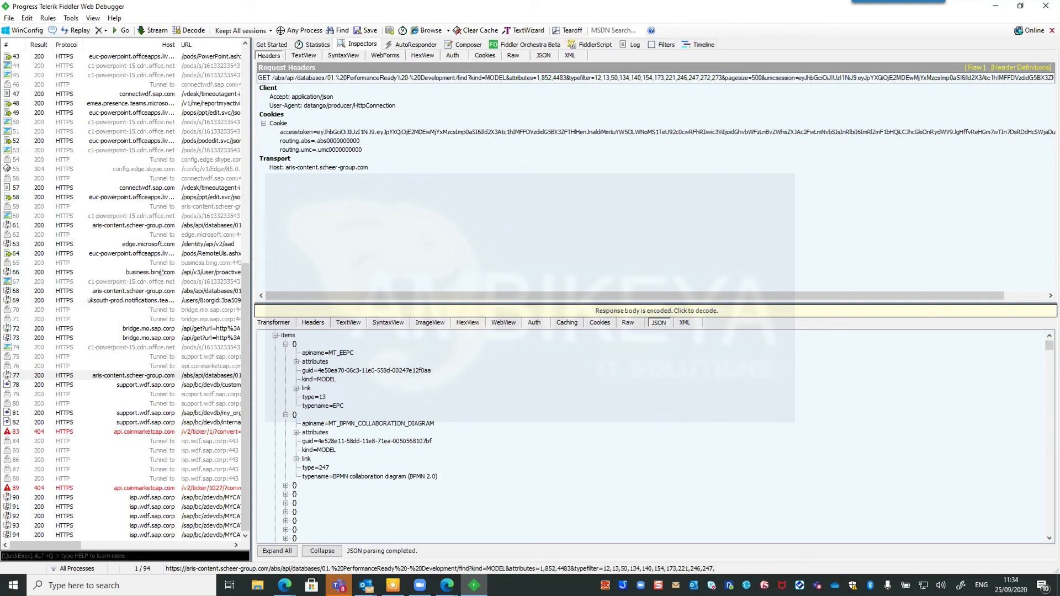
# Begin saving all sessions as an archive, cancel it, then minimise Fiddler.
pyautogui.click(10, 18)
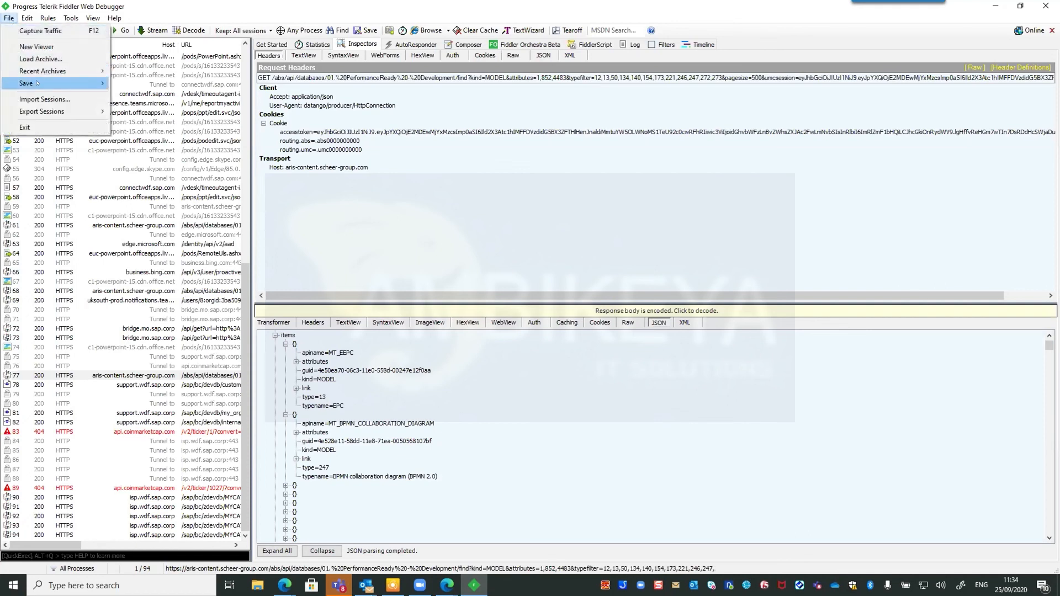
pyautogui.moveTo(37, 83)
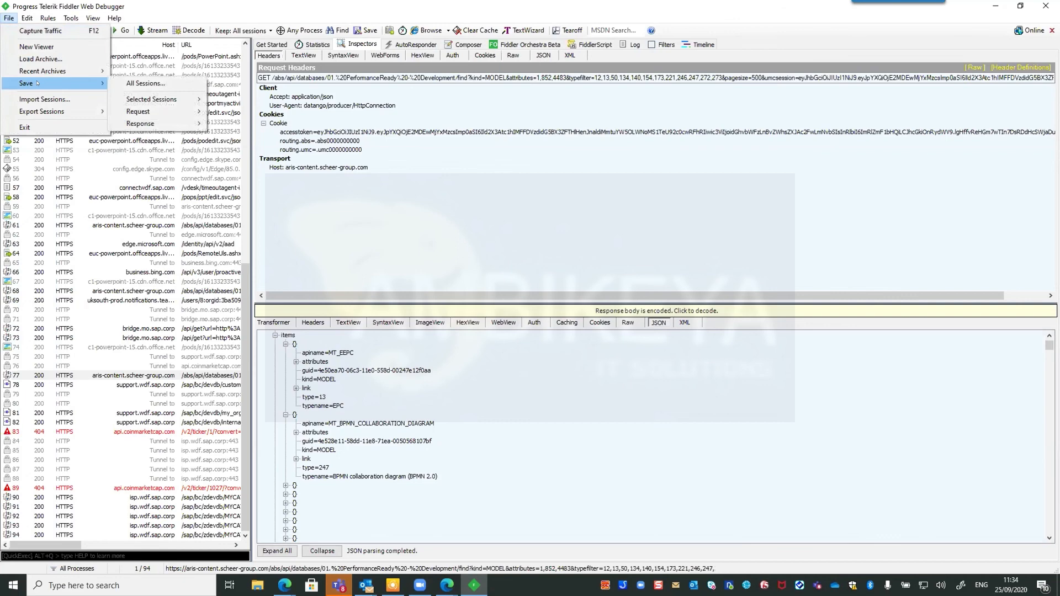
pyautogui.click(133, 83)
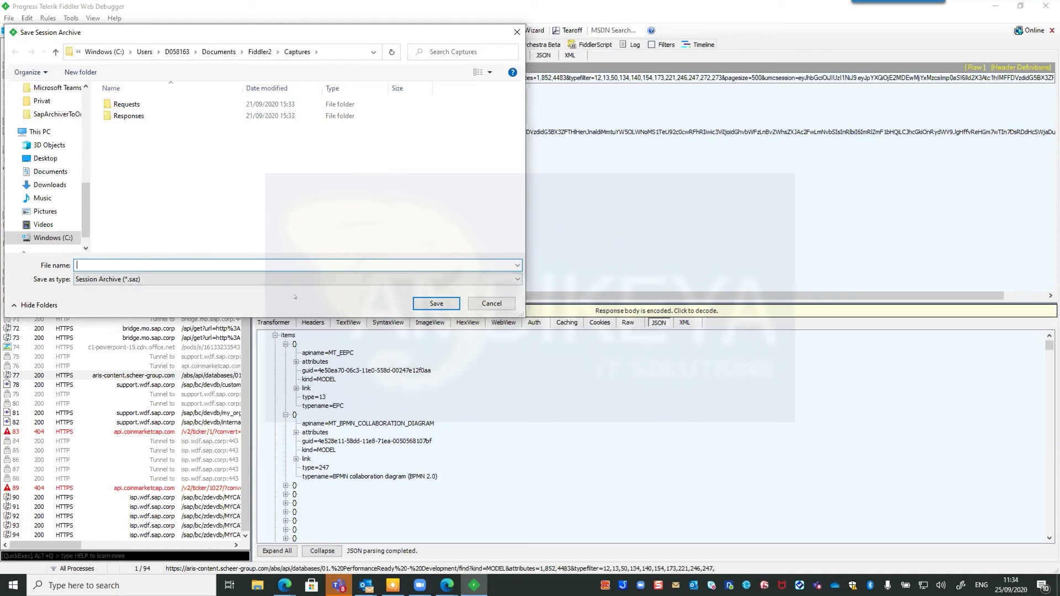
pyautogui.click(491, 303)
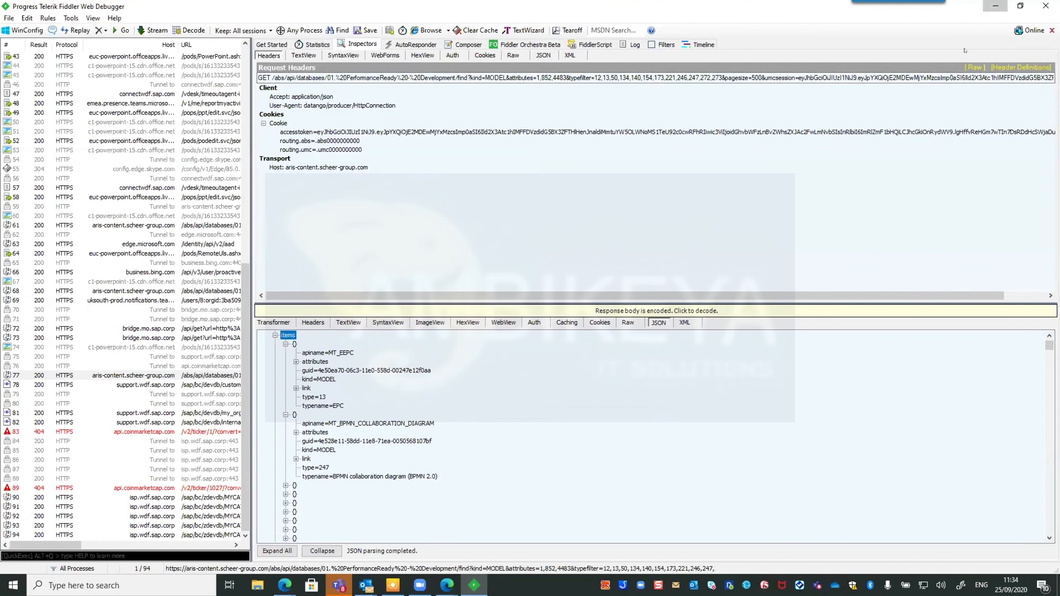
pyautogui.click(995, 6)
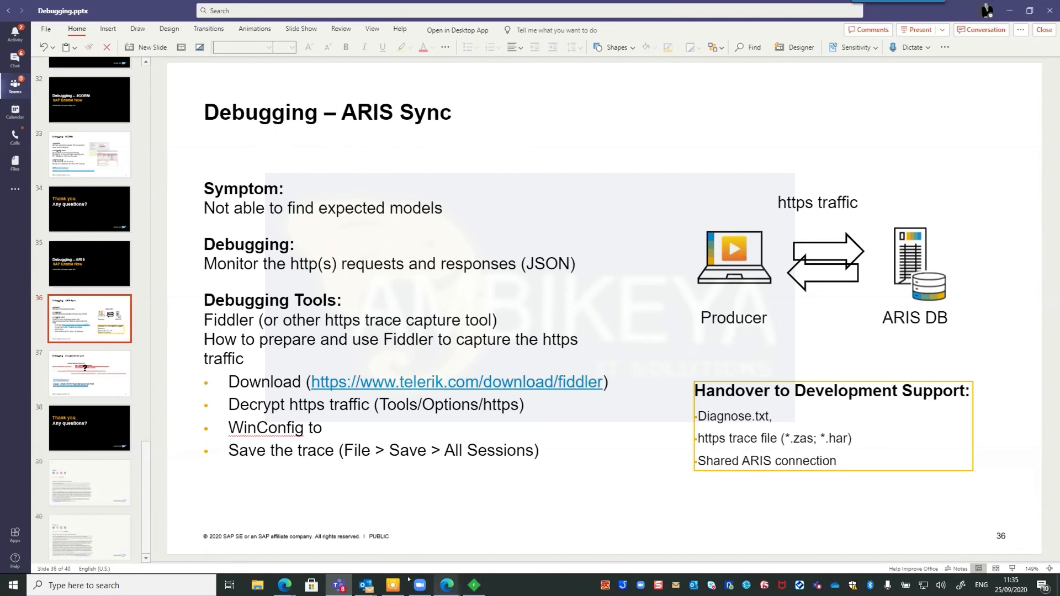
# Cancel the pending ARIS model selection in Producer and close the import.
pyautogui.click(392, 585)
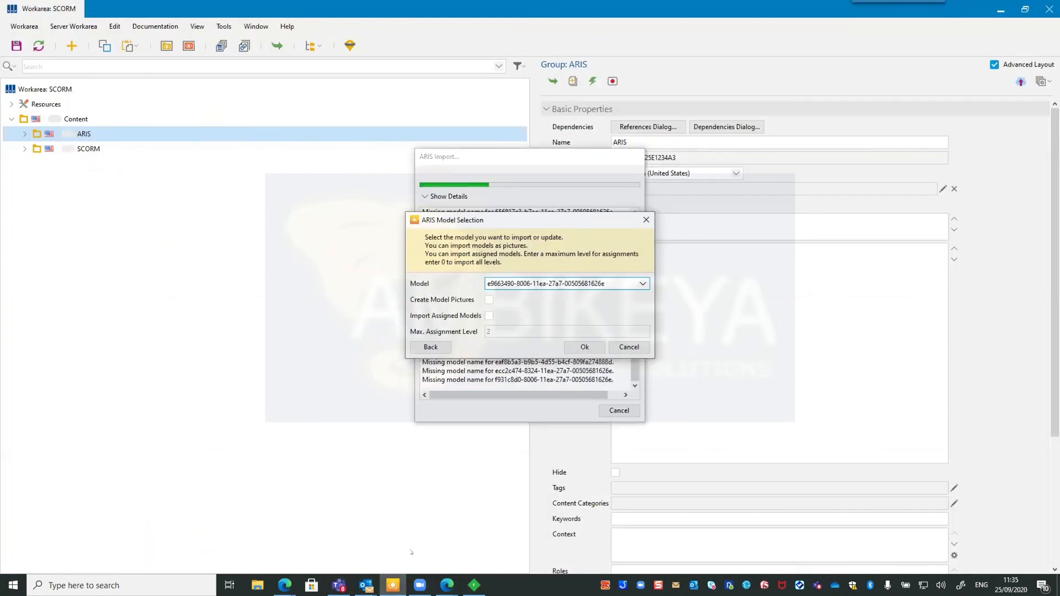
pyautogui.click(629, 347)
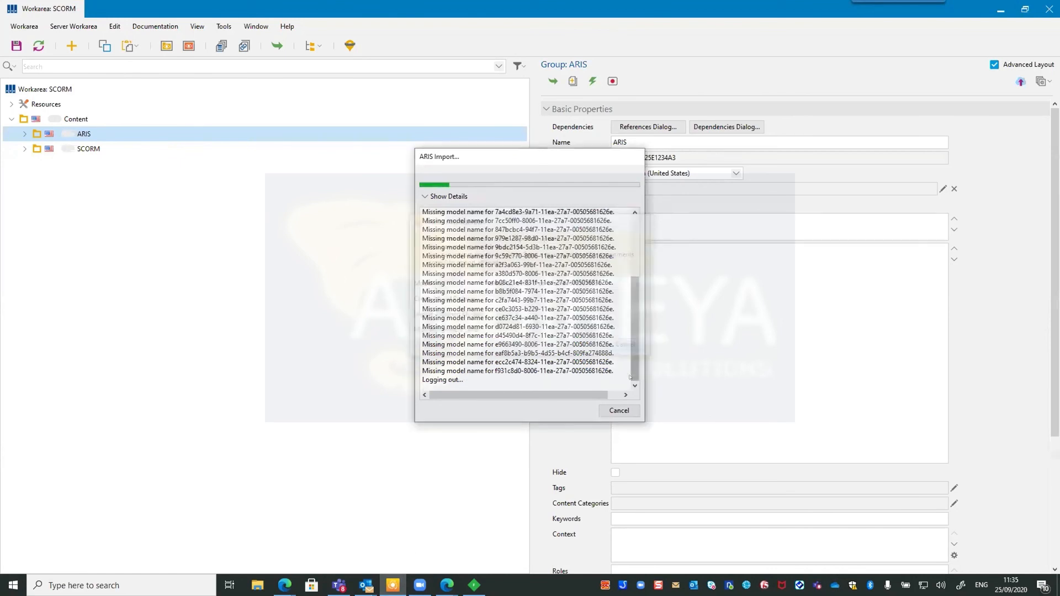
pyautogui.click(620, 411)
# Review Help > Diagnosis, noting version 10.4.4 (build 1544) and system details, then close it.
pyautogui.click(287, 26)
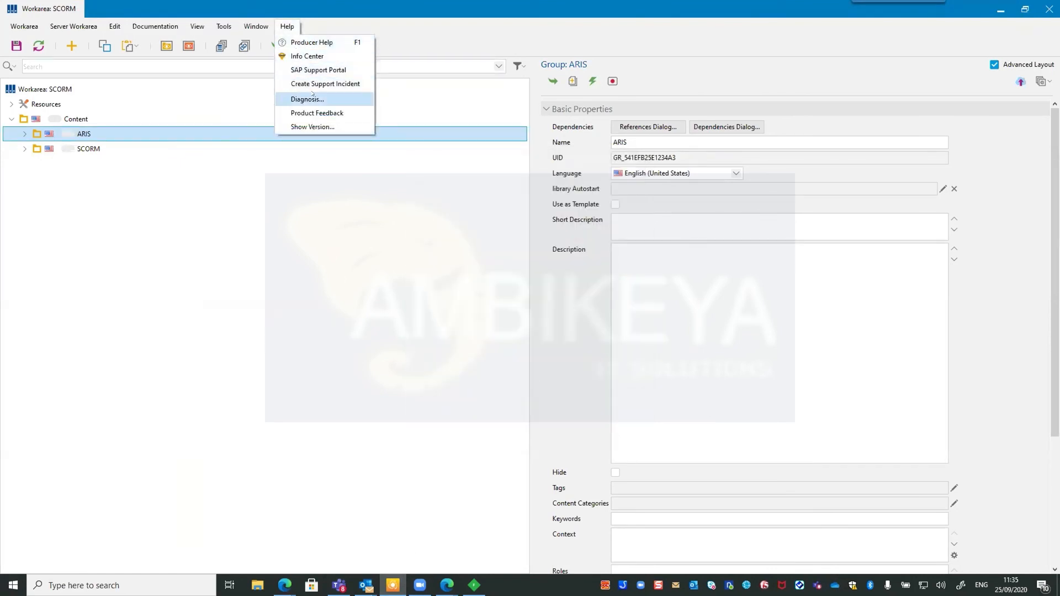
pyautogui.click(307, 99)
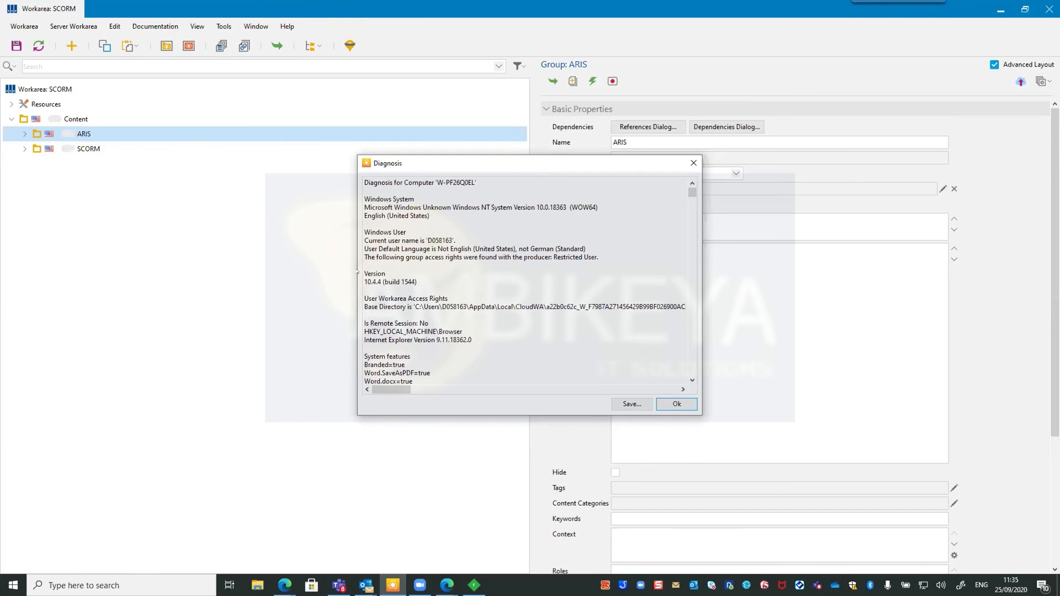
pyautogui.moveTo(420, 281); pyautogui.dragTo(342, 279)
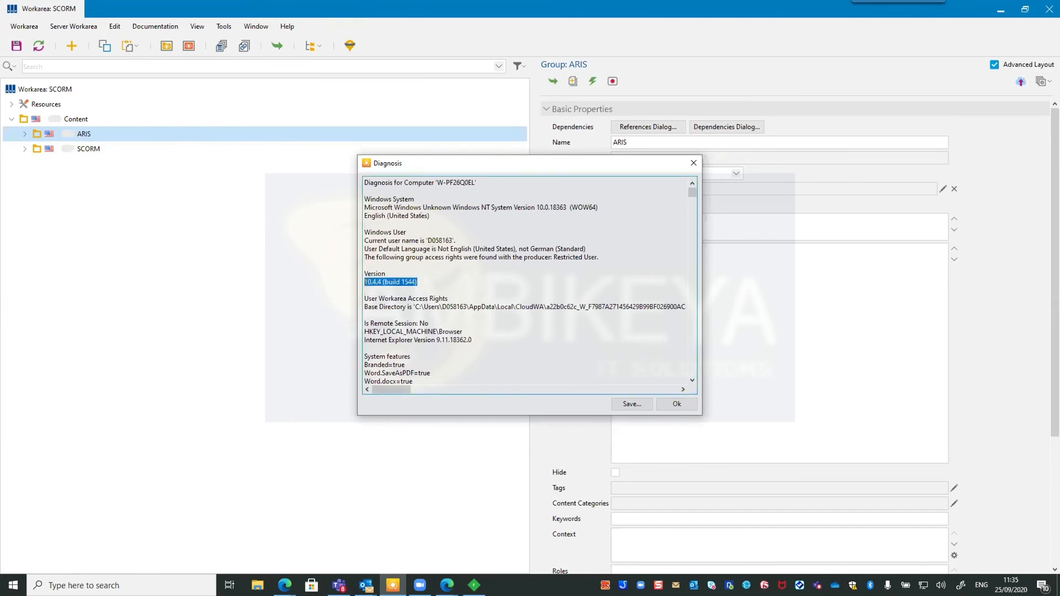
pyautogui.moveTo(413, 207); pyautogui.dragTo(472, 207)
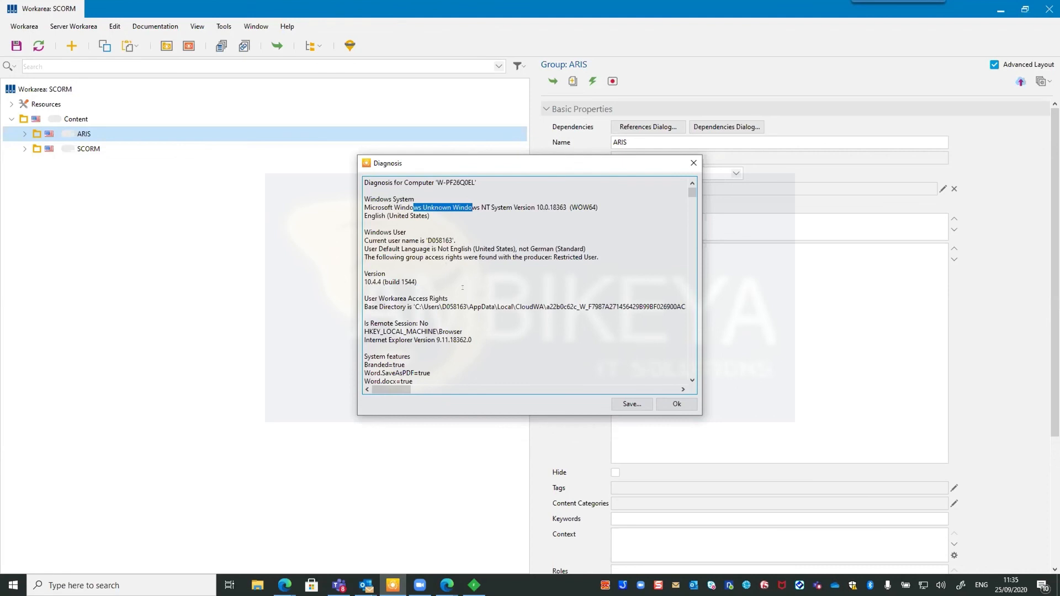
pyautogui.scroll(-3, 461, 277)
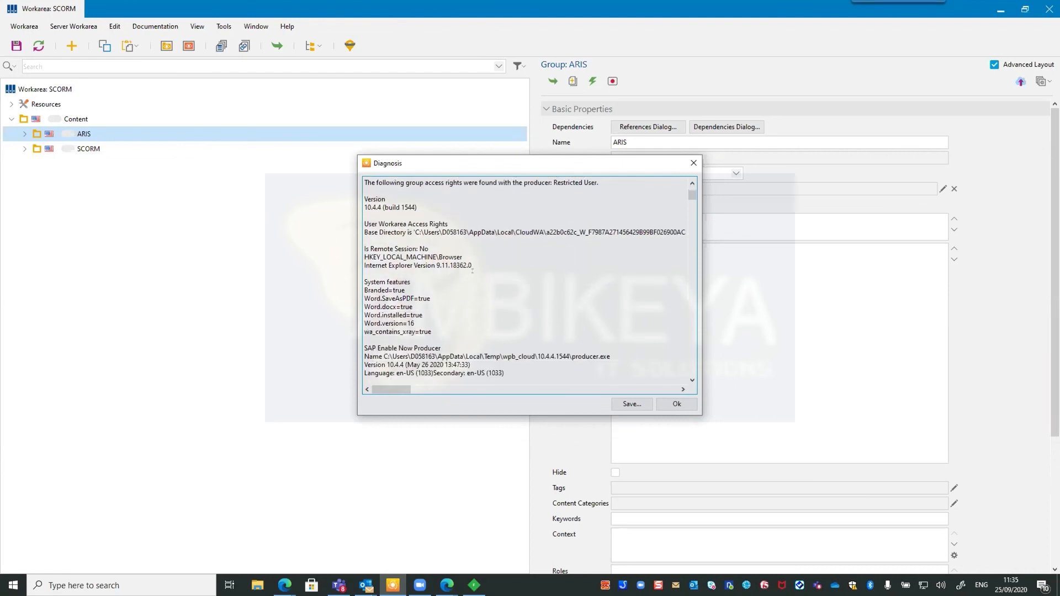
pyautogui.scroll(-3, 472, 270)
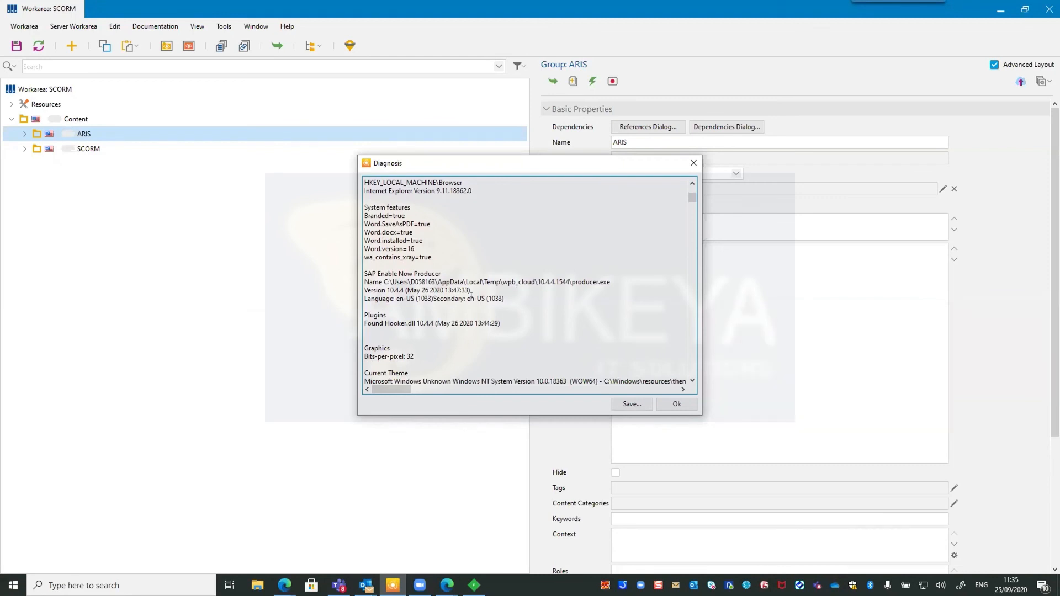
pyautogui.scroll(-15, 471, 289)
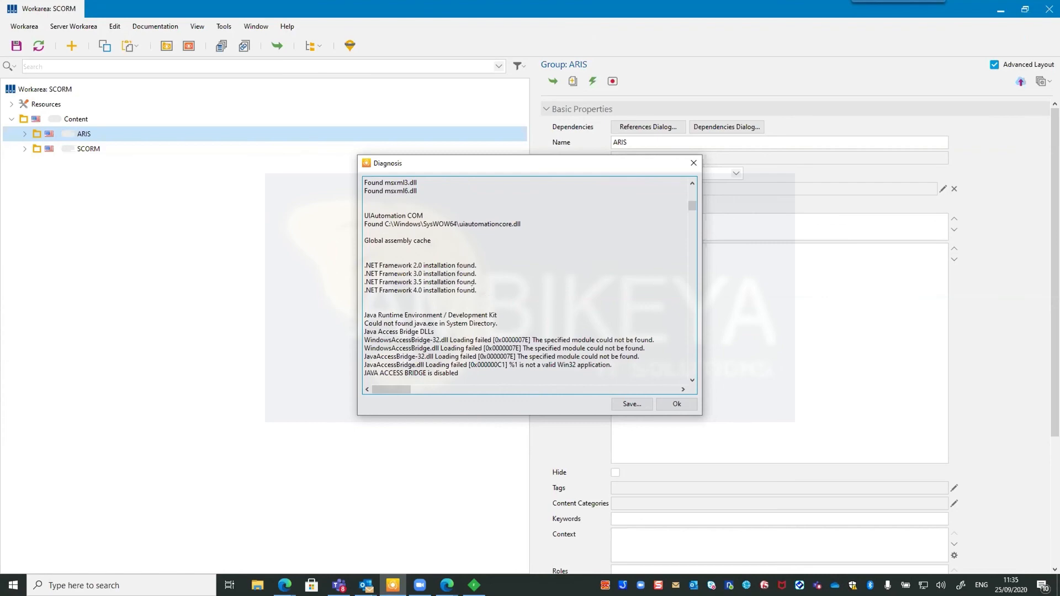
pyautogui.scroll(-4, 527, 282)
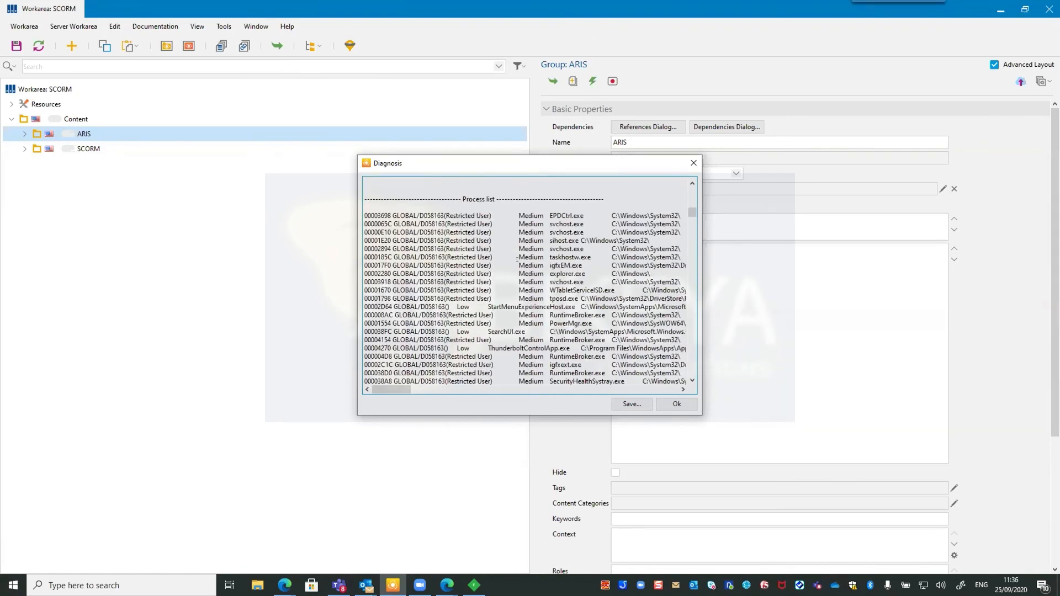
pyautogui.scroll(-20, 525, 267)
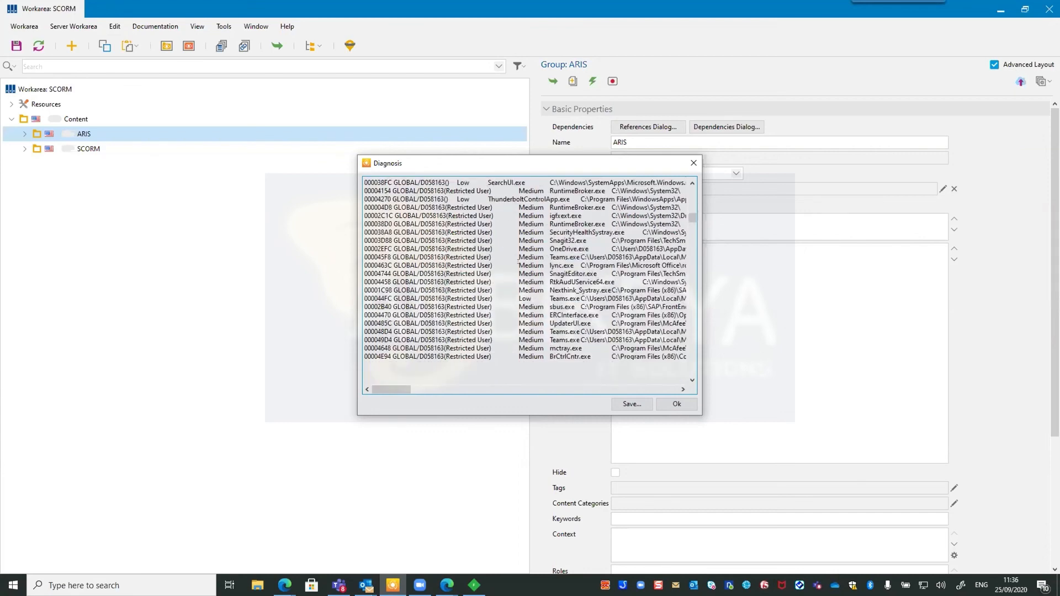
pyautogui.scroll(-20, 534, 277)
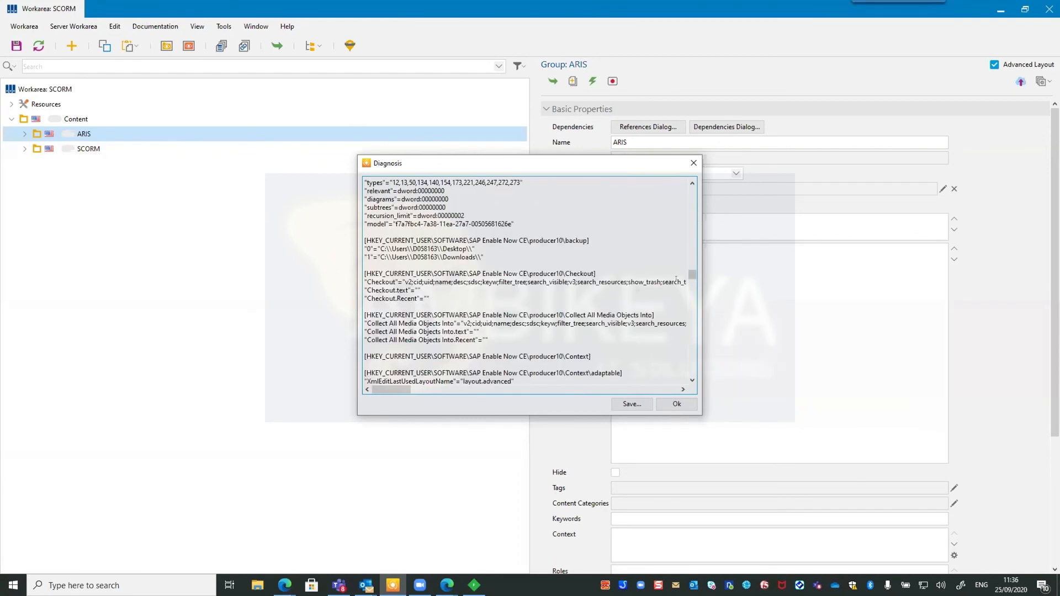
pyautogui.moveTo(692, 275); pyautogui.dragTo(690, 384)
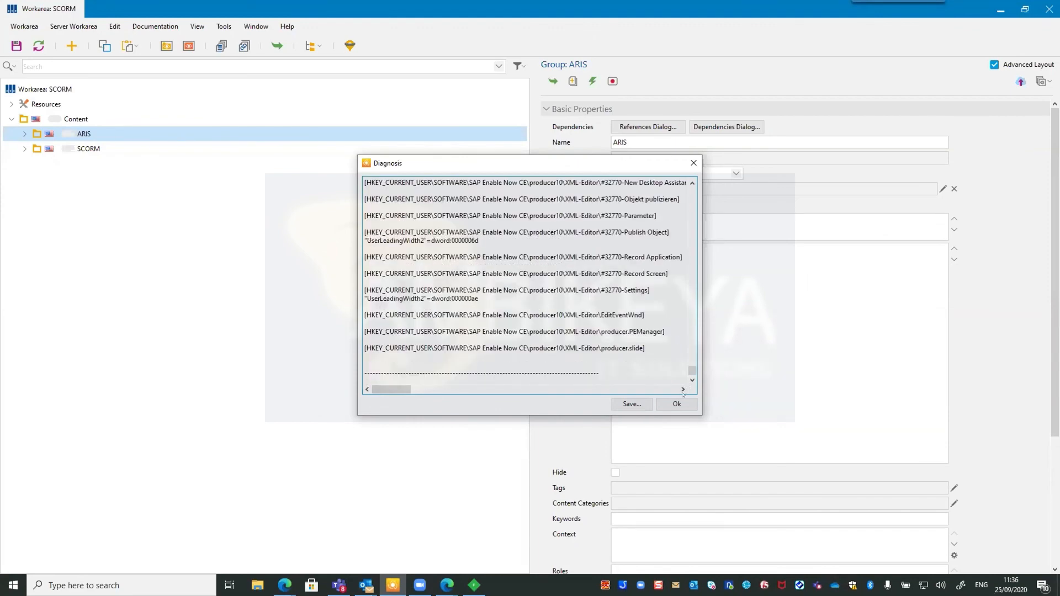
pyautogui.click(693, 163)
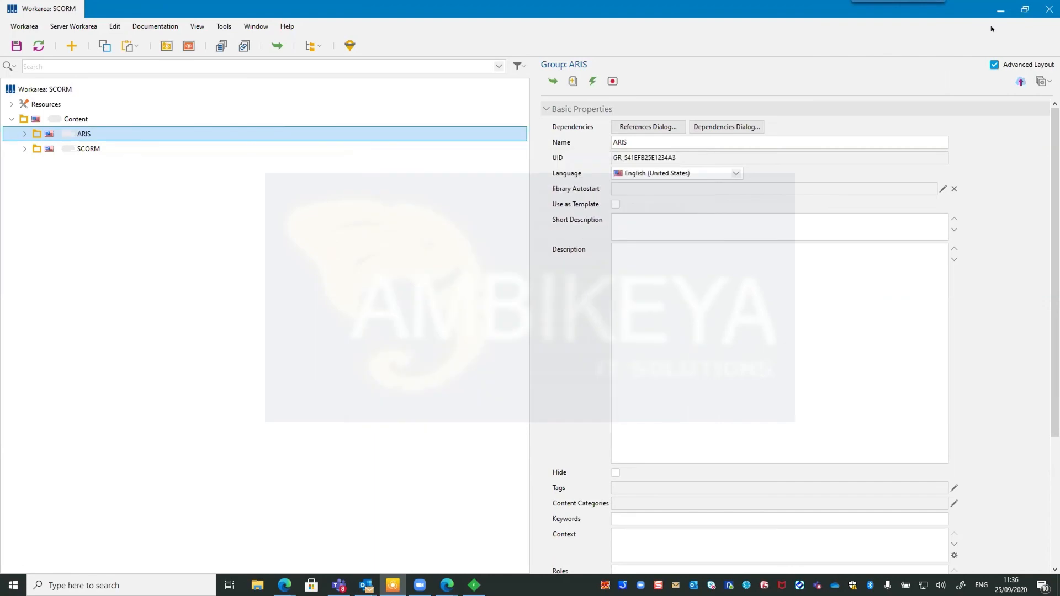
# Retype 'zas' as 'saz' in the Handover box so the trace file reads *.saz; *.har.
pyautogui.hotkey('alt', 'Tab')
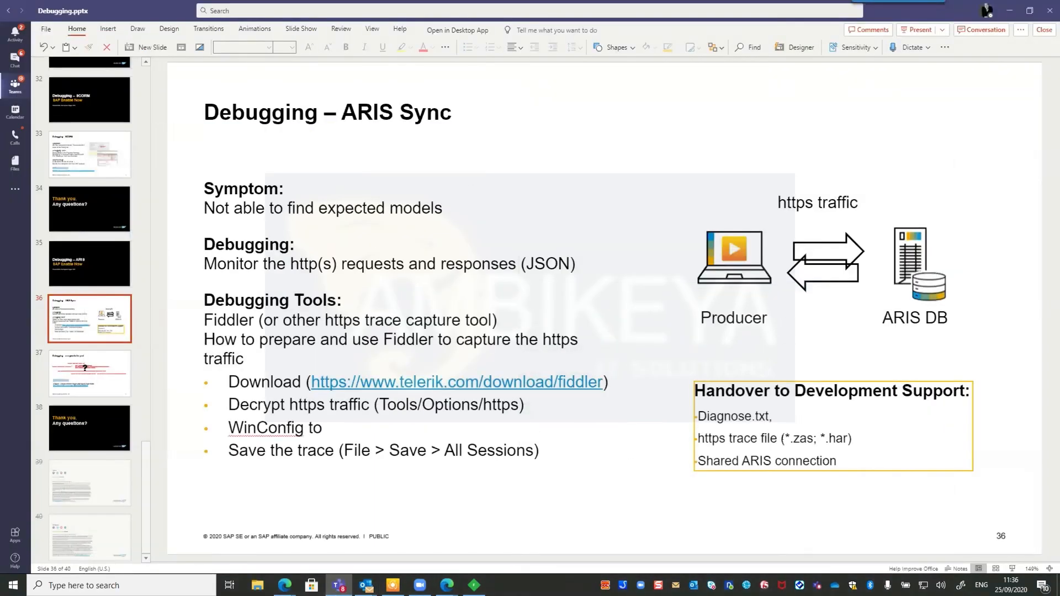
pyautogui.click(806, 439)
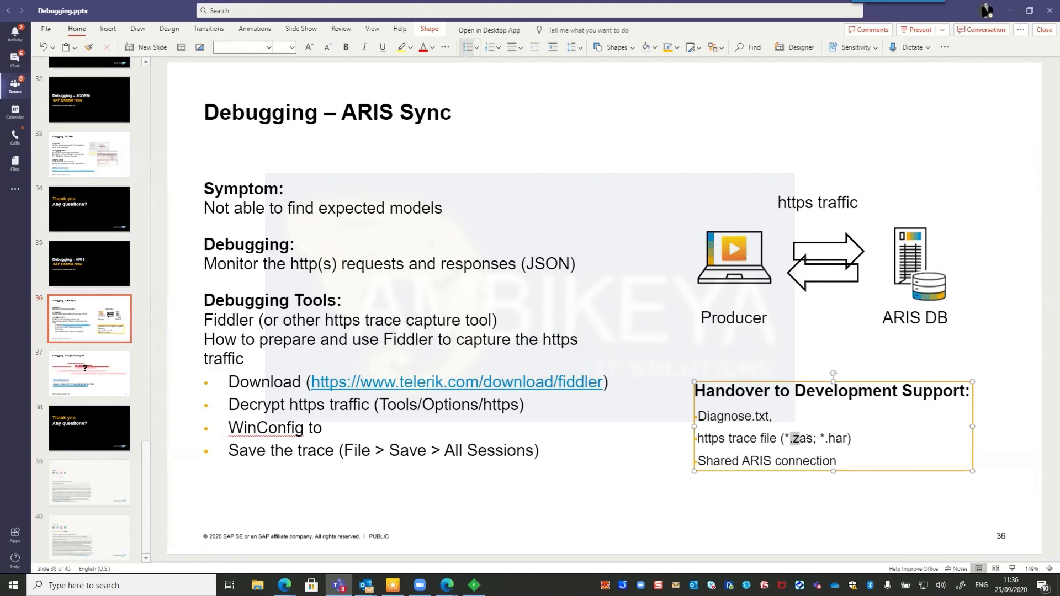
pyautogui.press('BackSpace')
pyautogui.press('Delete')
pyautogui.press('BackSpace')
pyautogui.write('saz')
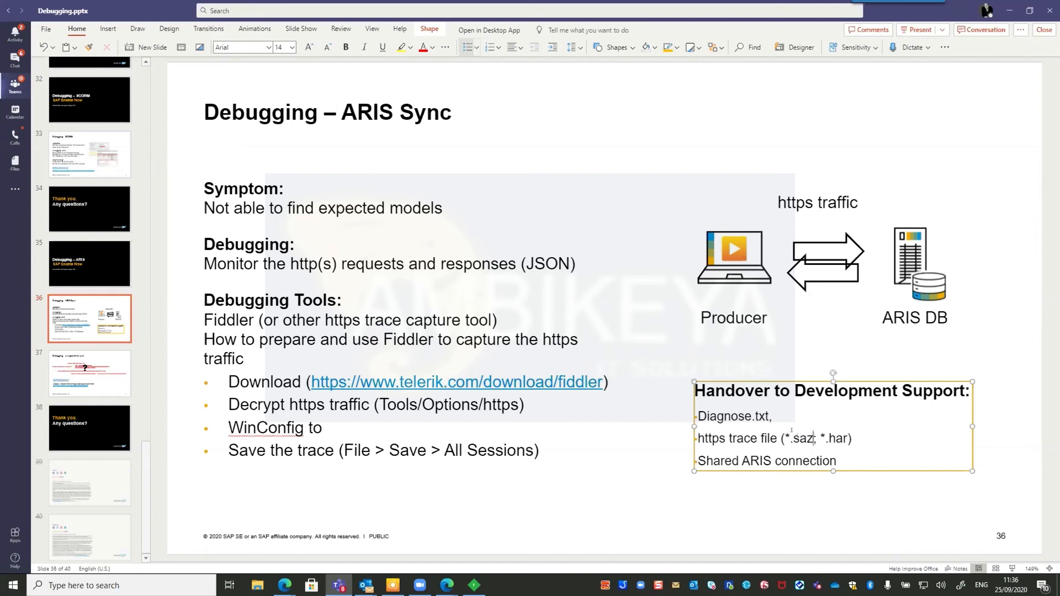